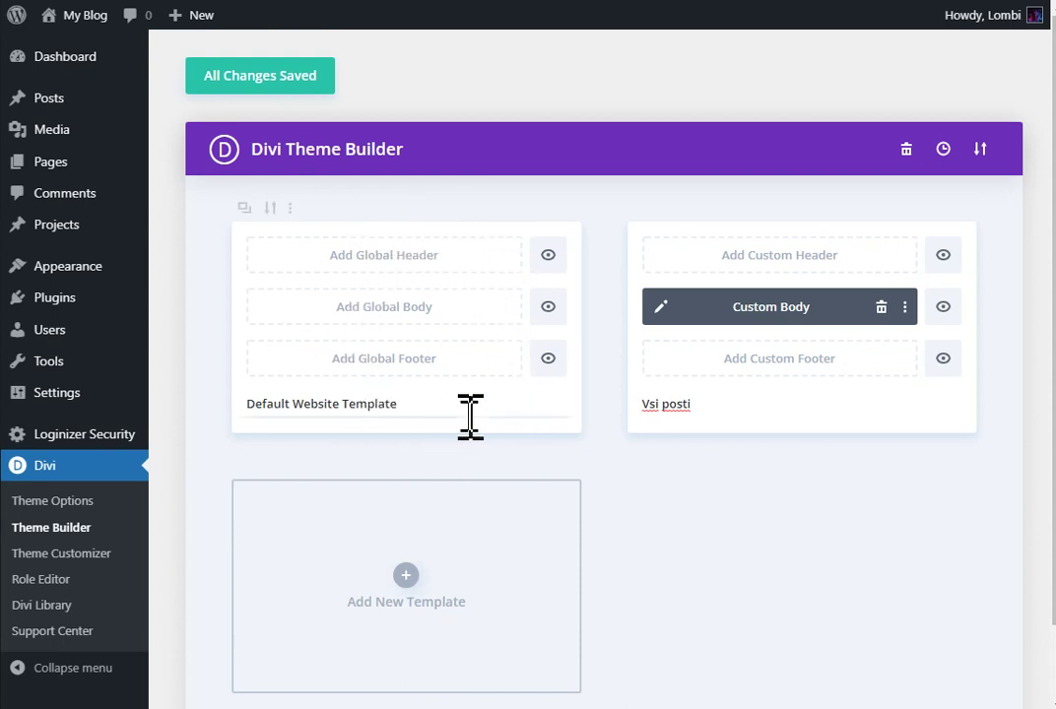
Step: Bring up the context menu for the Vsi posti template card
mouse_move(469, 417)
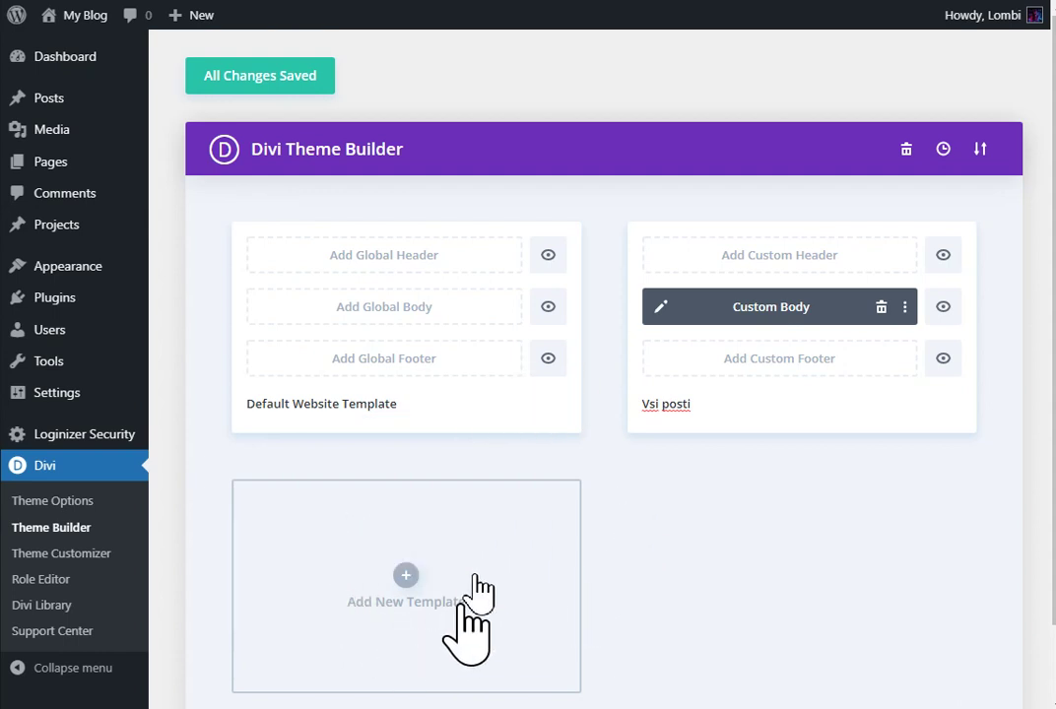
right_click(751, 401)
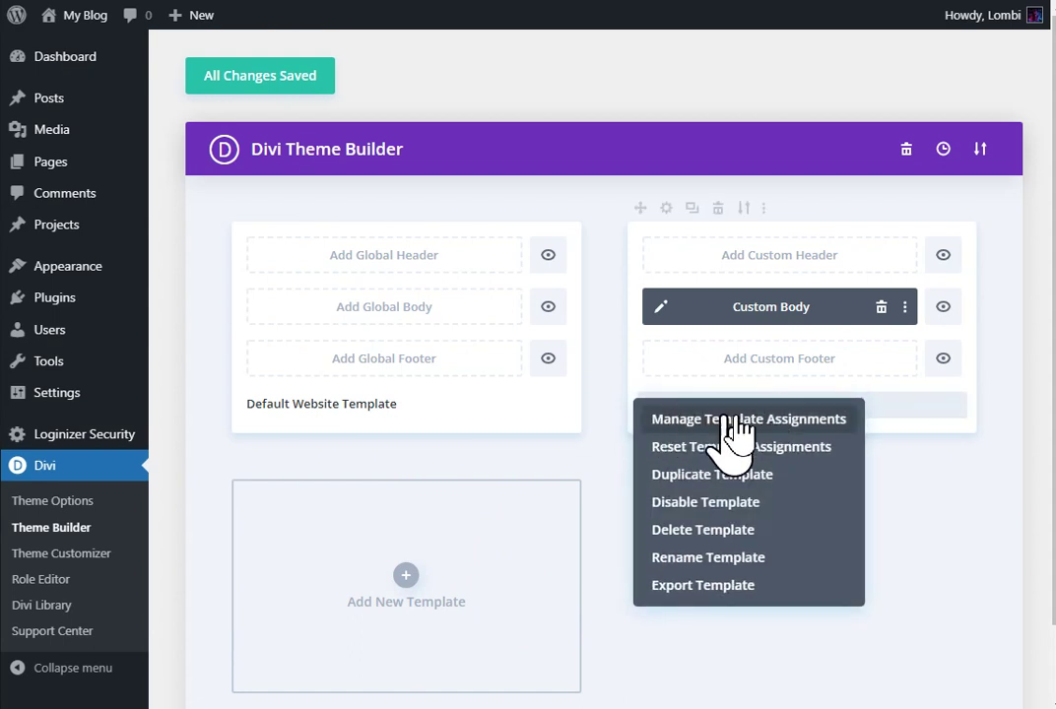
Step: Open Vsi posti's template assignments, confirm All Posts is ticked, then view the empty Exclude From list
click(817, 424)
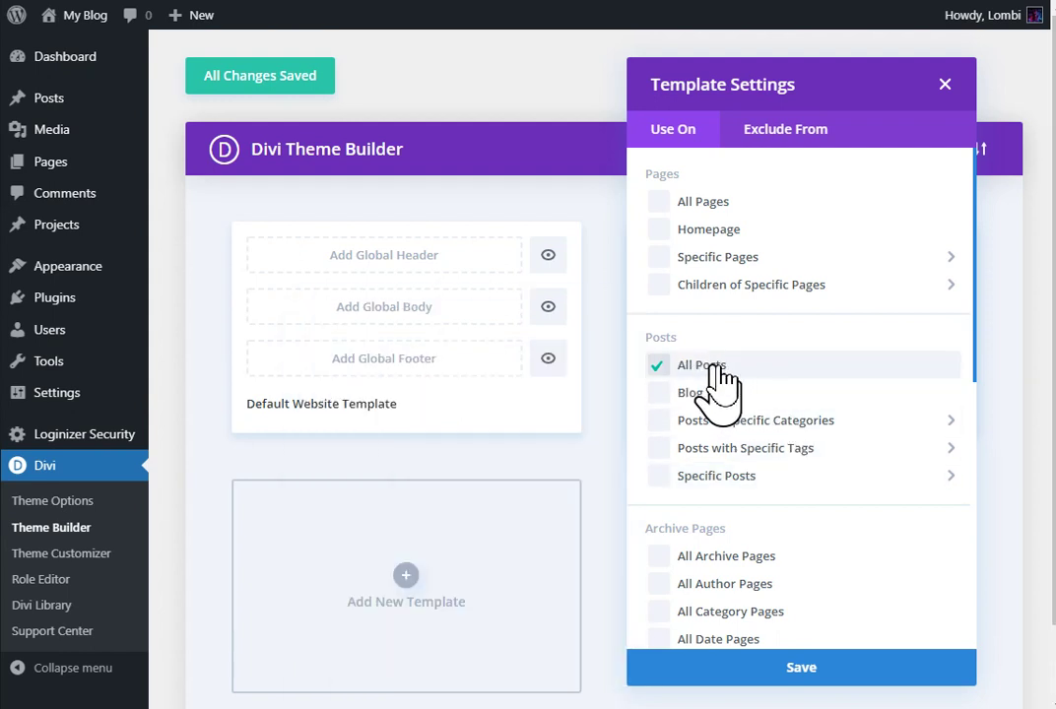
mouse_move(742, 438)
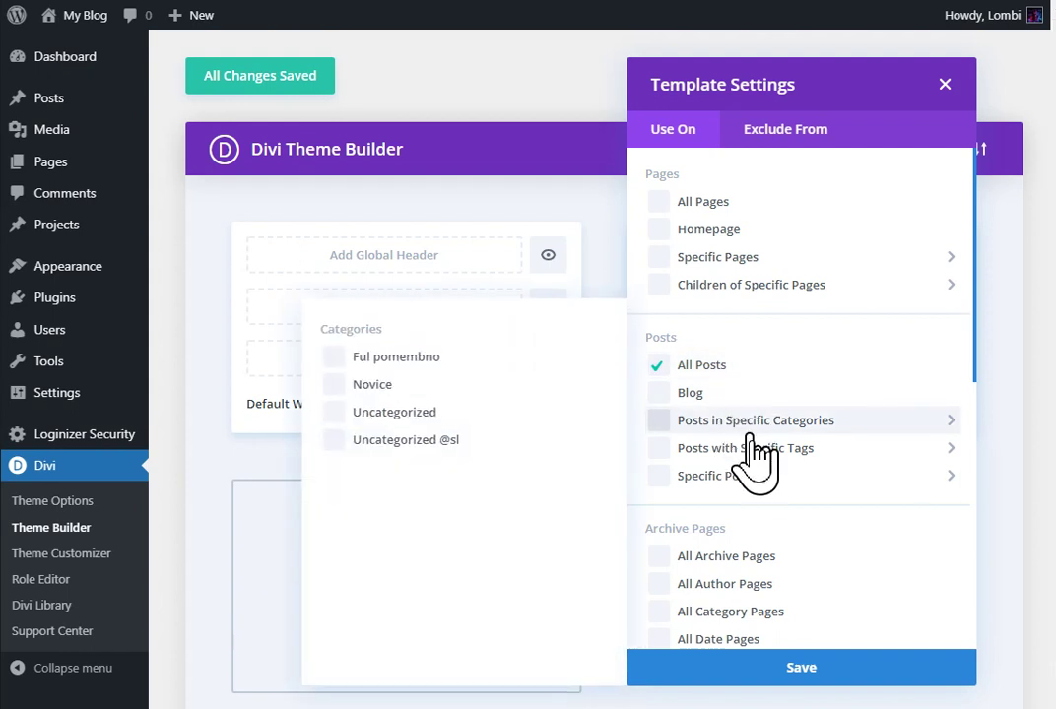
mouse_move(760, 480)
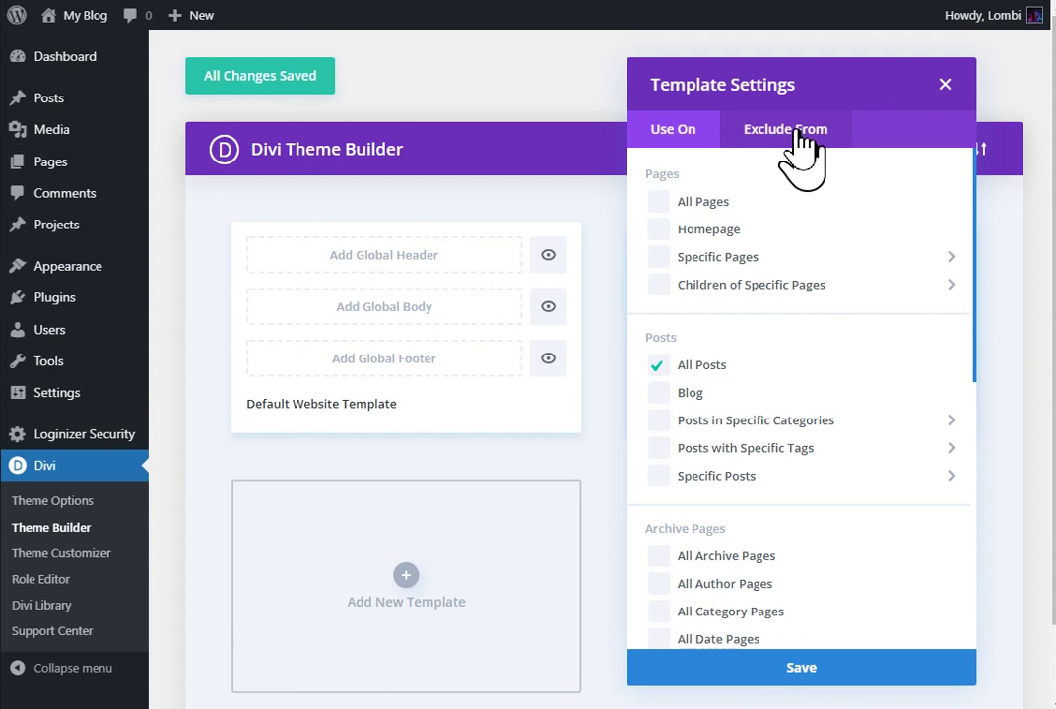
mouse_move(716, 263)
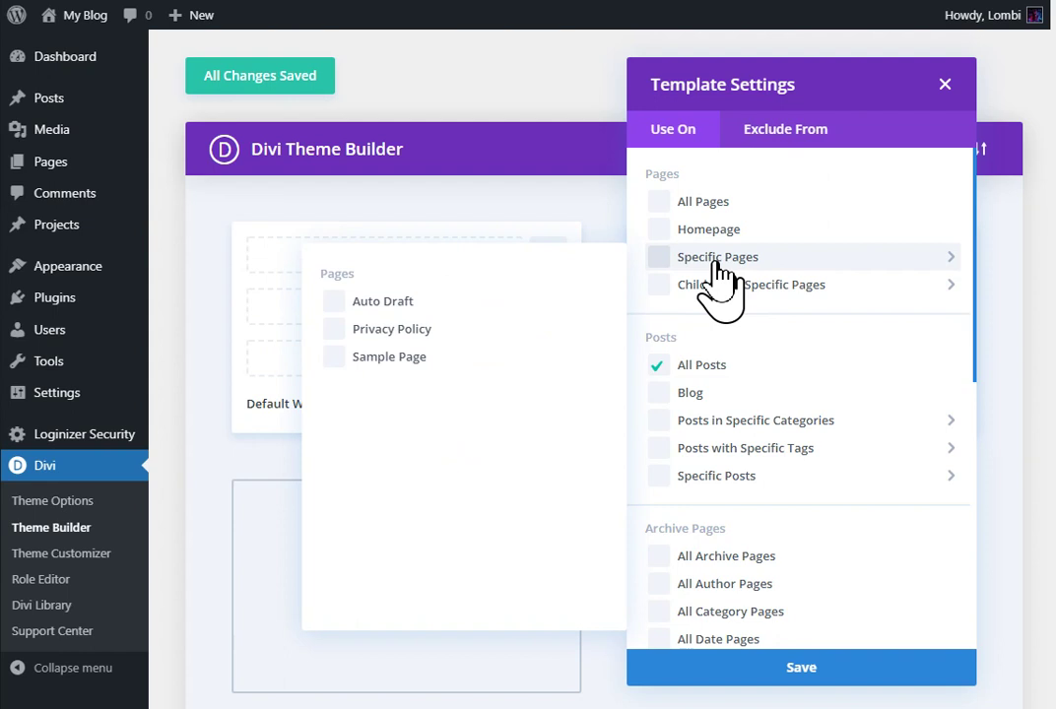
mouse_move(725, 286)
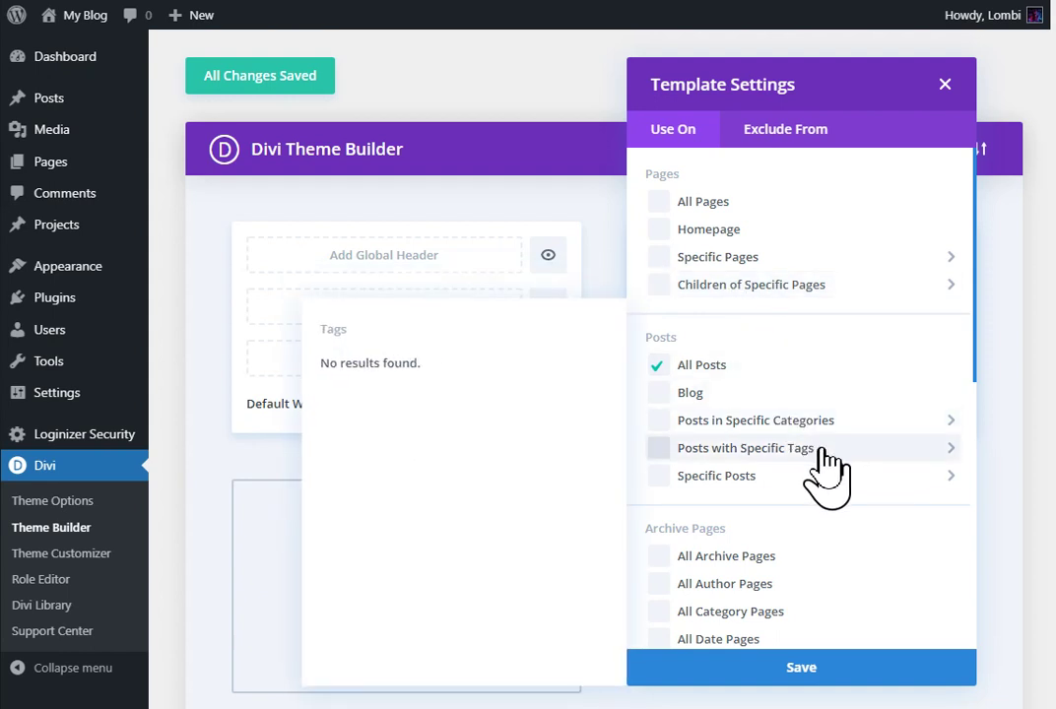
mouse_move(818, 474)
scroll(817, 477, down, 5)
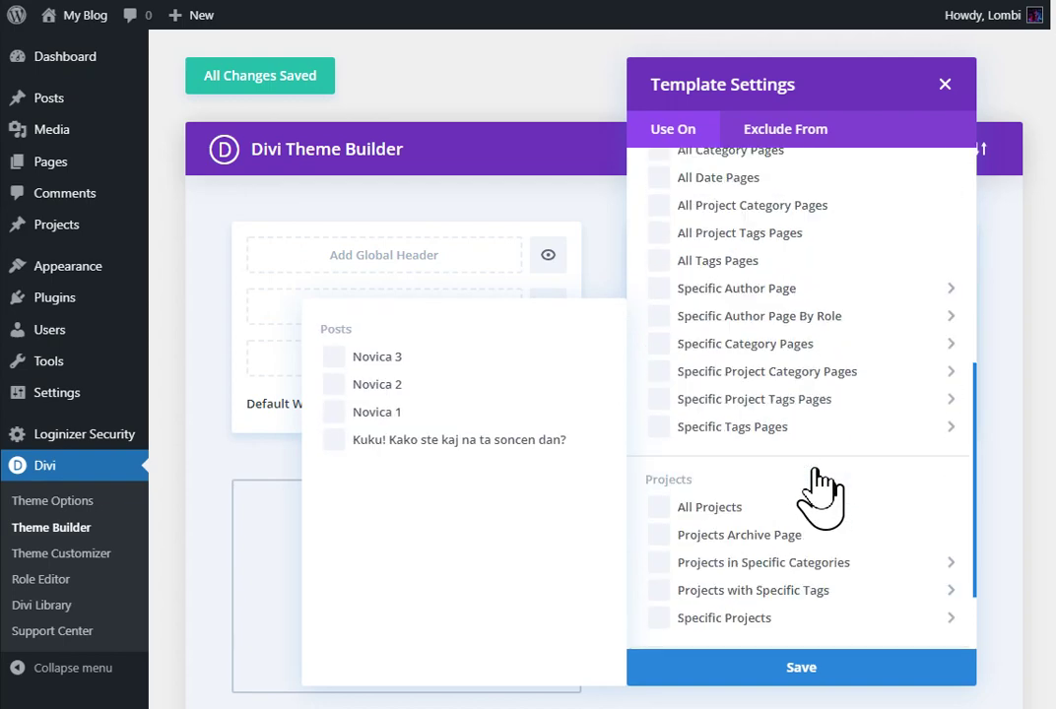
scroll(817, 551, up, 6)
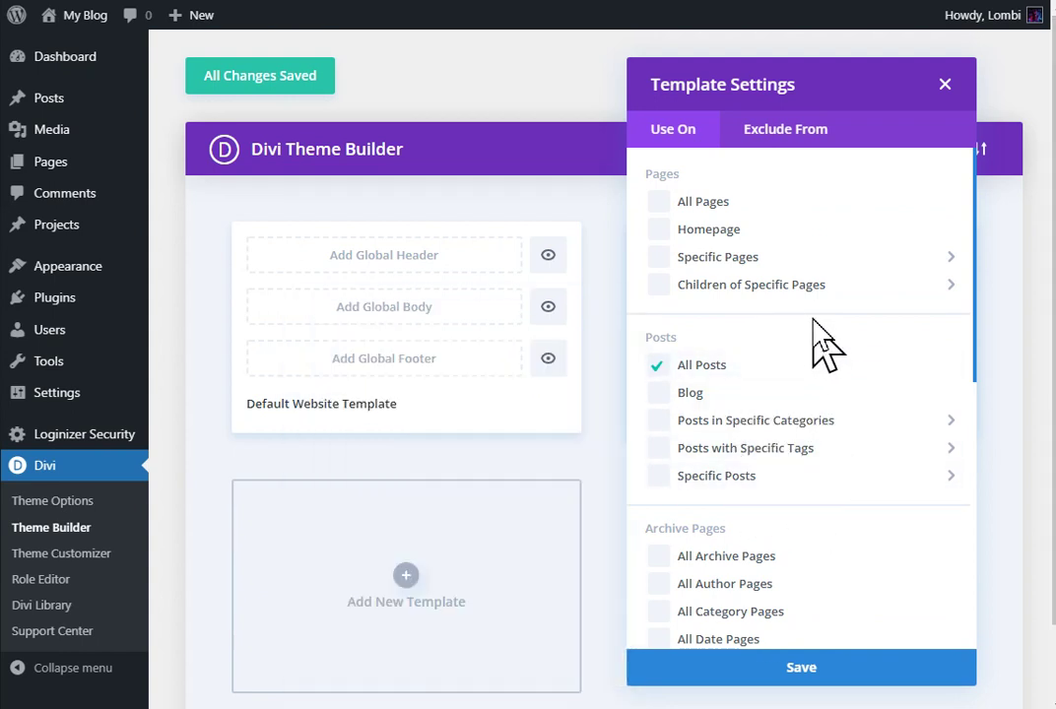
click(783, 134)
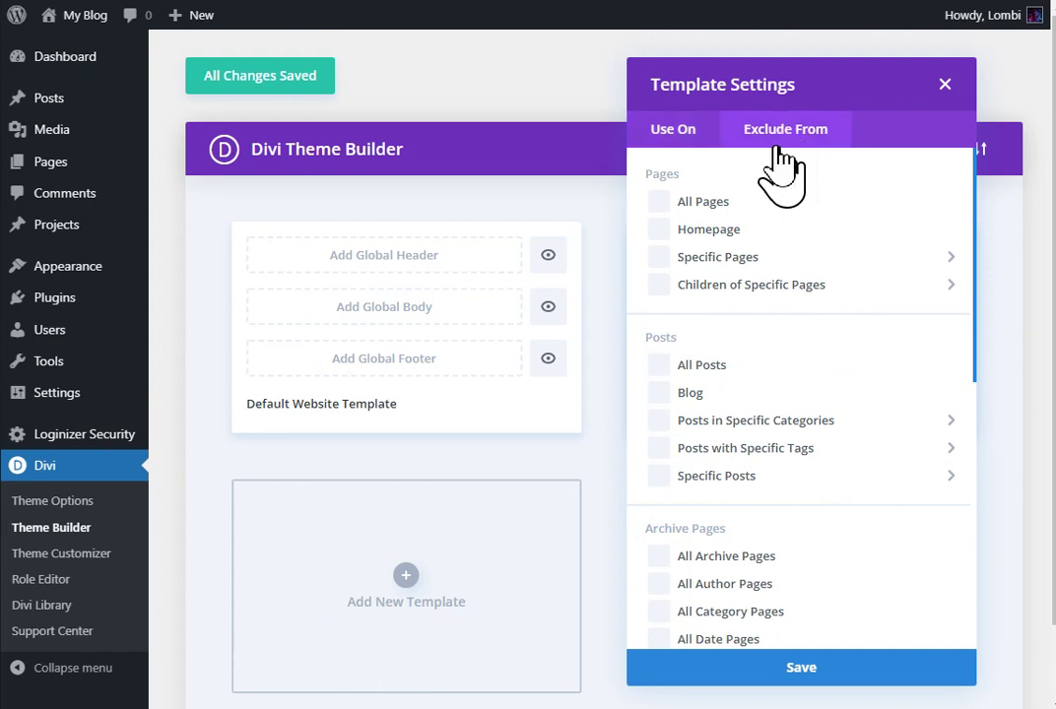
Step: Return to the Use On assignment for All Posts and close the Template Settings
click(684, 132)
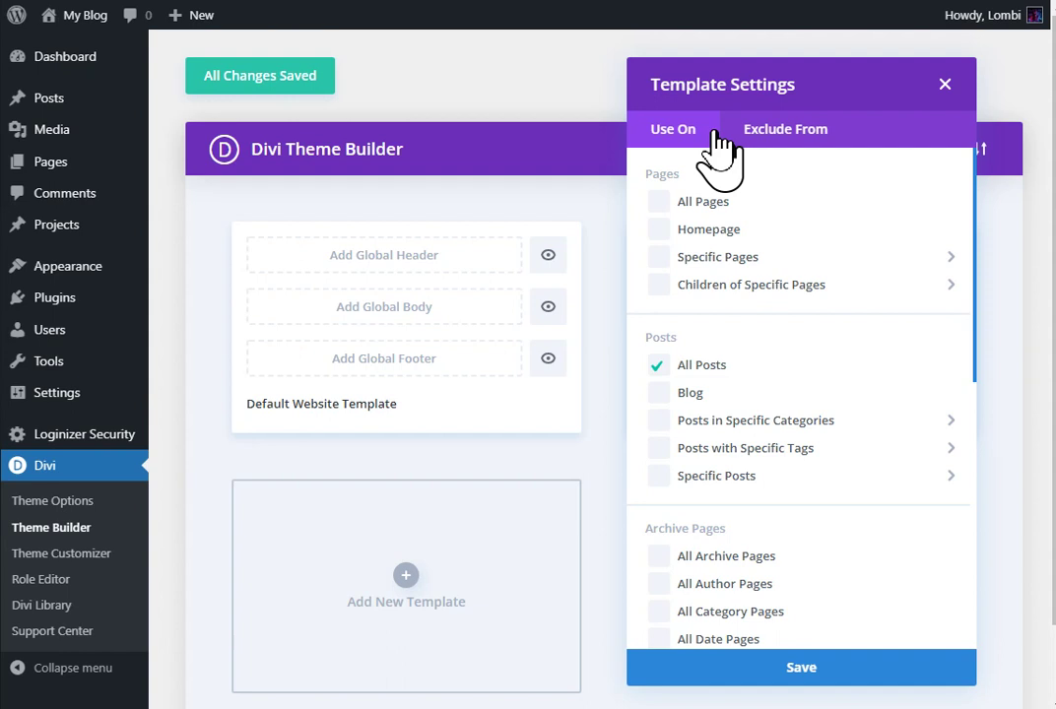
click(943, 87)
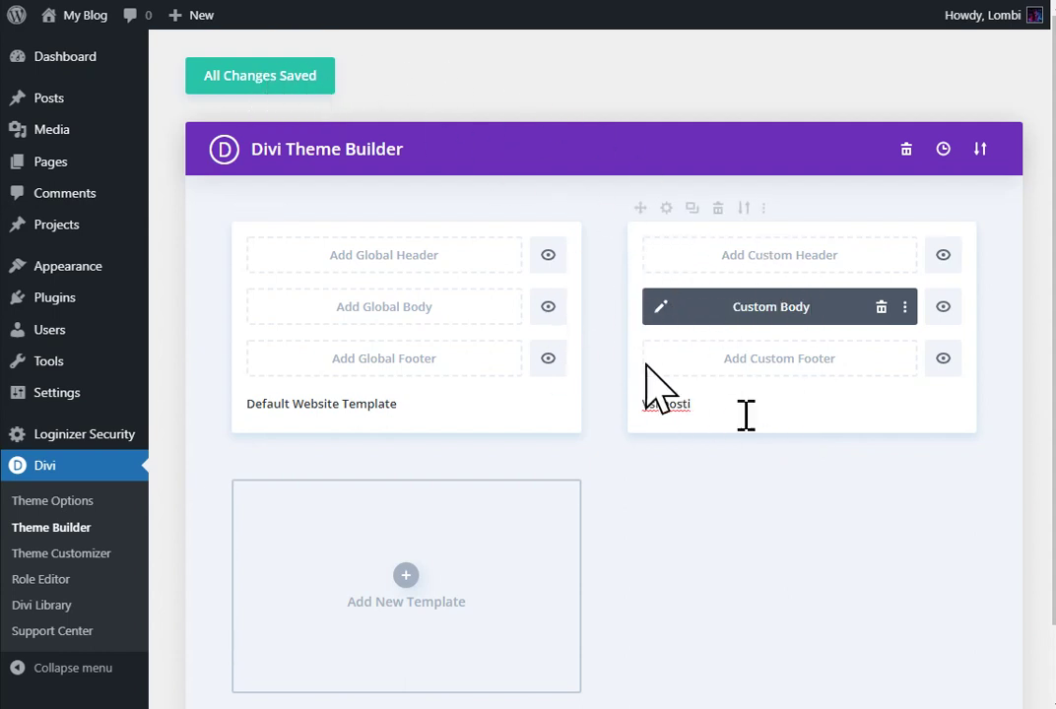
right_click(764, 409)
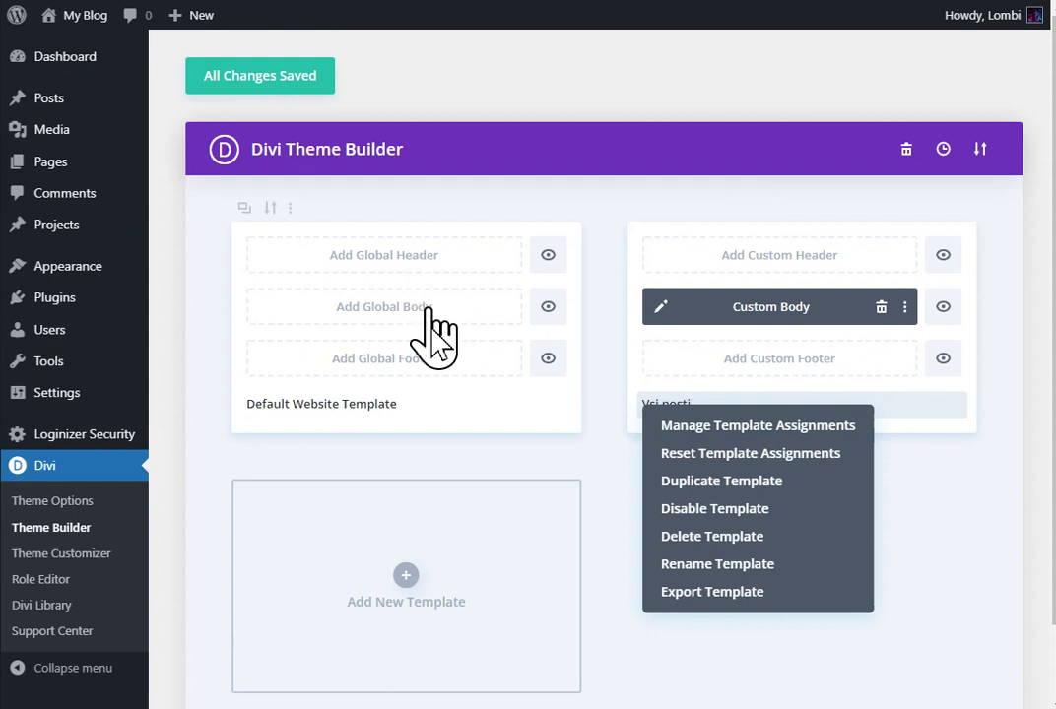
click(598, 480)
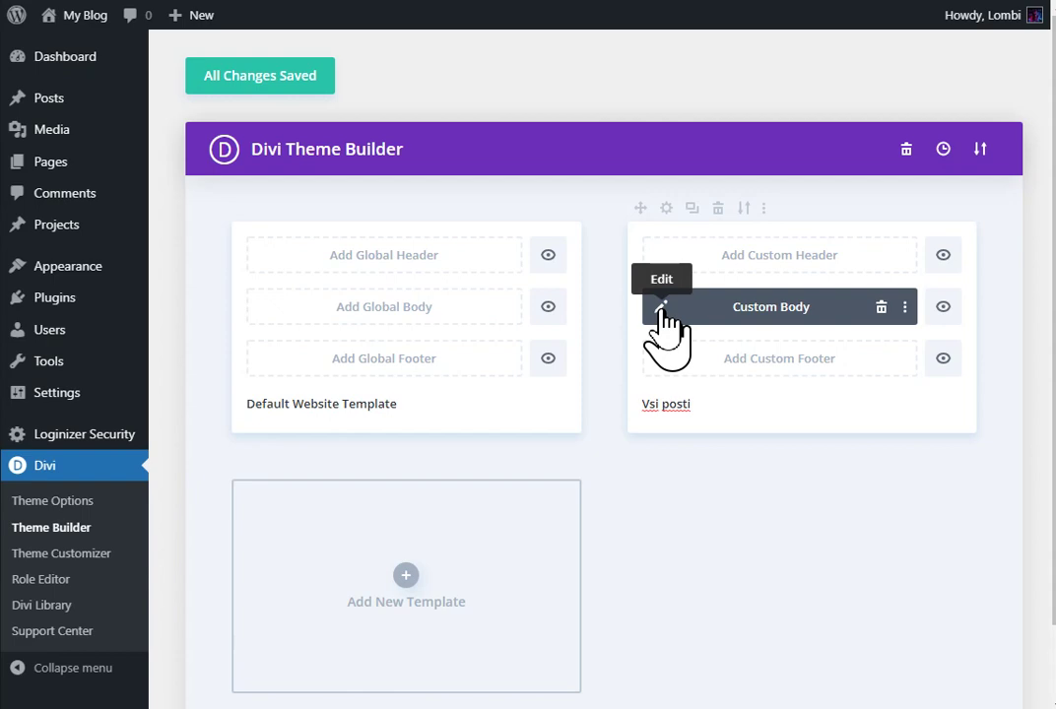
Step: Edit the Home Care All Posts Body Layout and switch to wireframe view
click(660, 307)
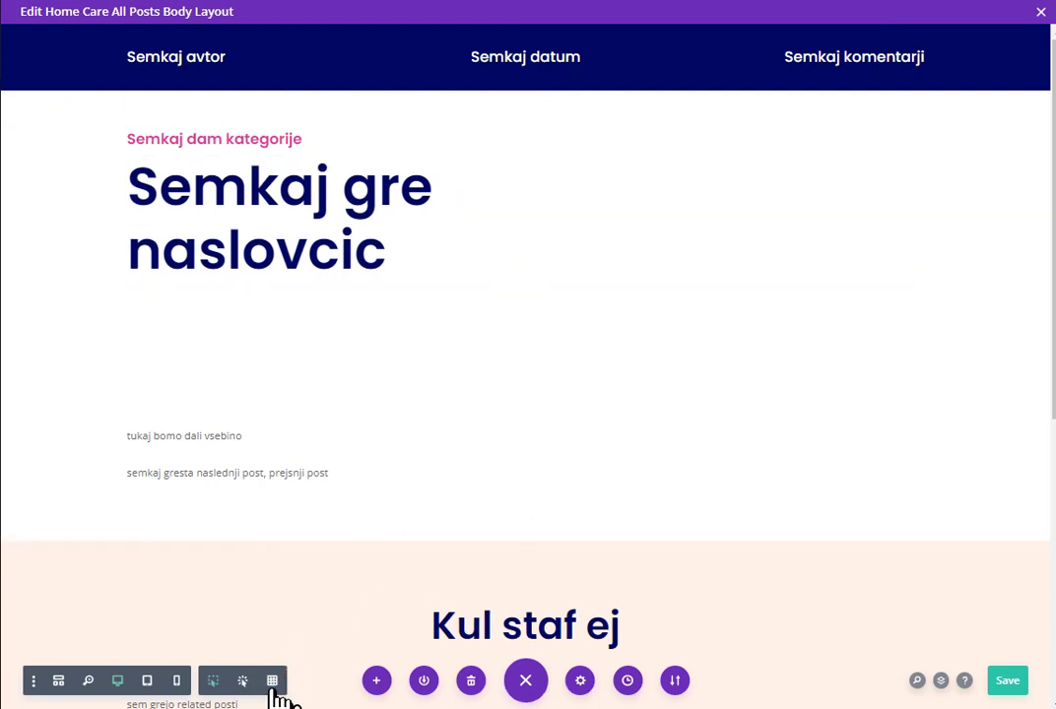
click(275, 686)
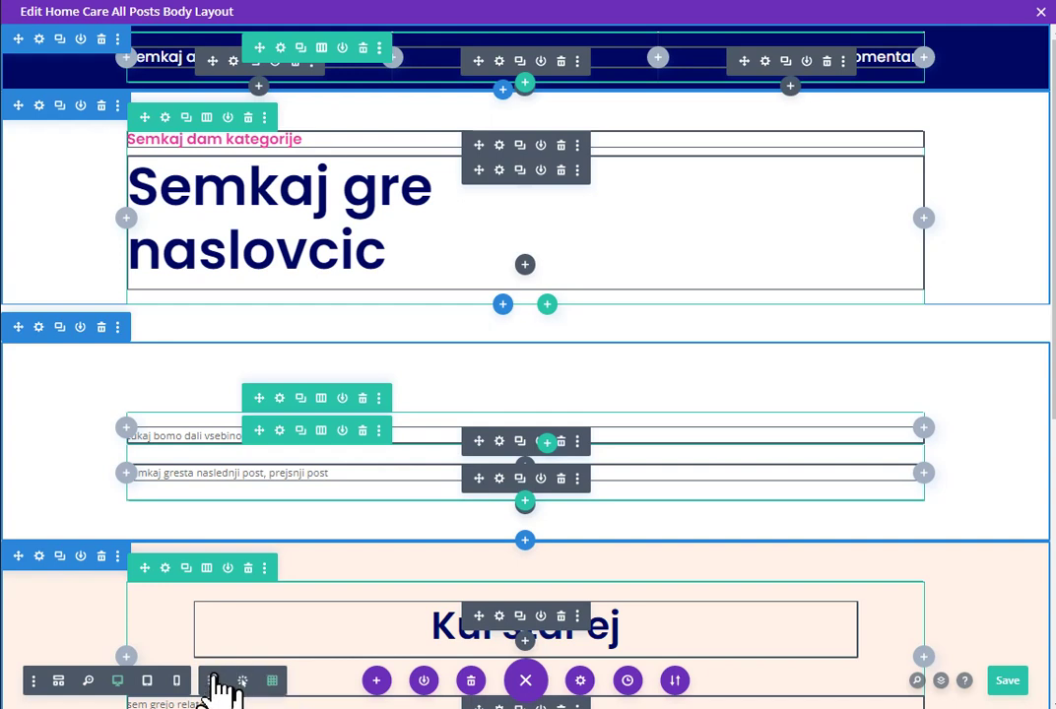
Step: Open and close Builder Settings, then return the layout to normal view without outlines
click(34, 680)
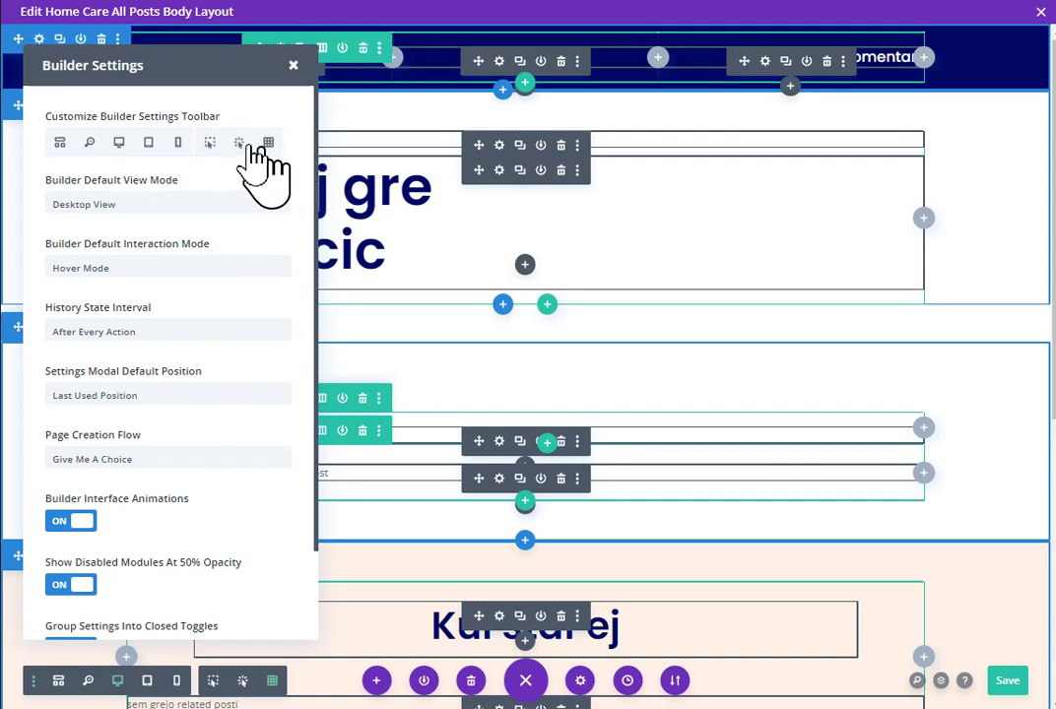
click(292, 65)
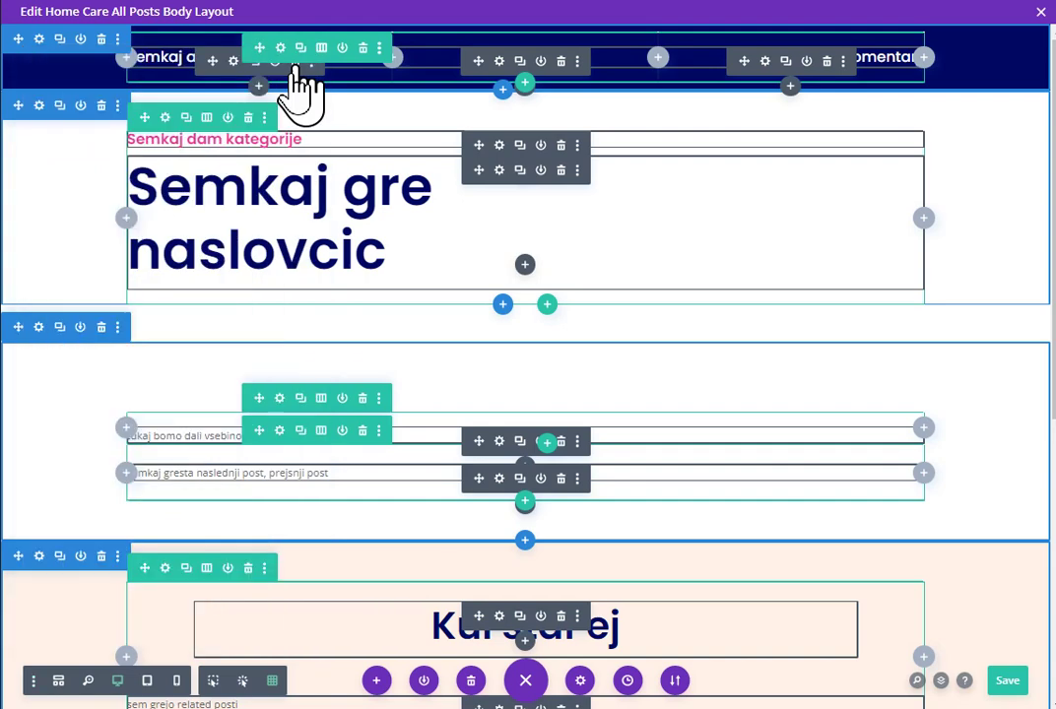
click(267, 681)
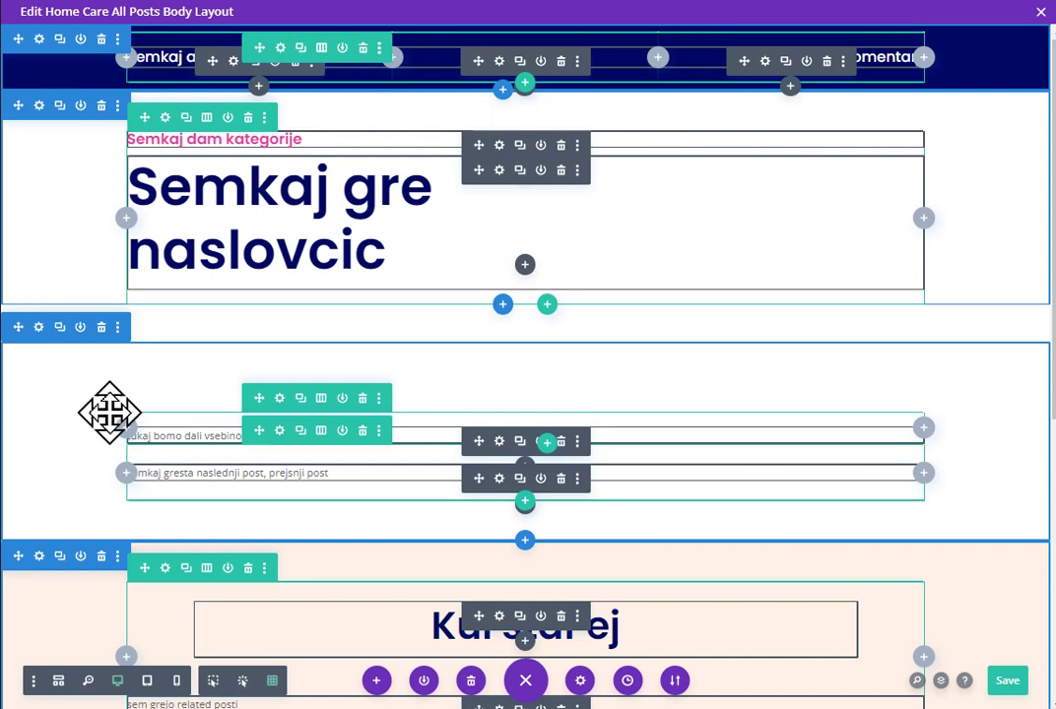
click(213, 680)
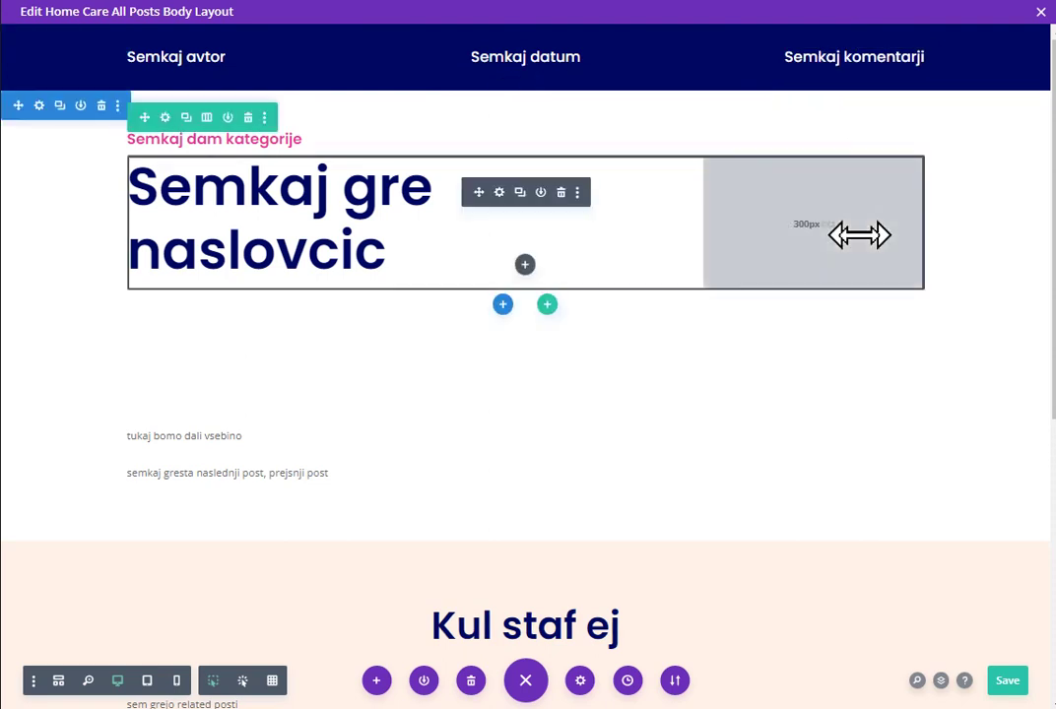
Step: Switch the body layout to Grid view to outline every section, row and module
click(275, 685)
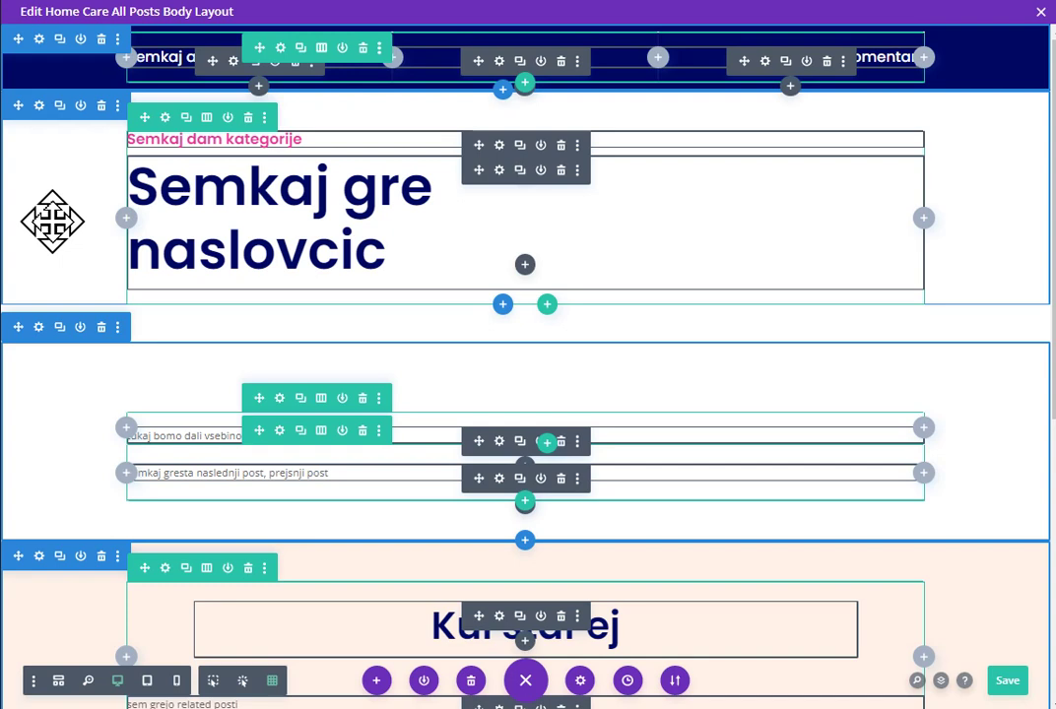
click(215, 682)
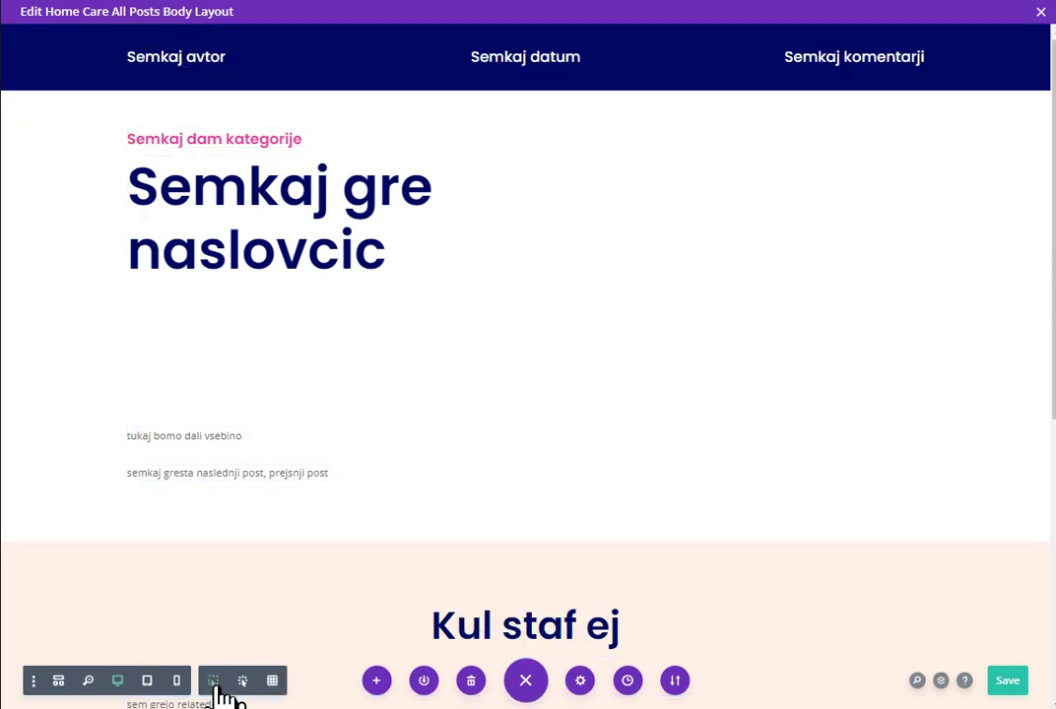
mouse_move(301, 440)
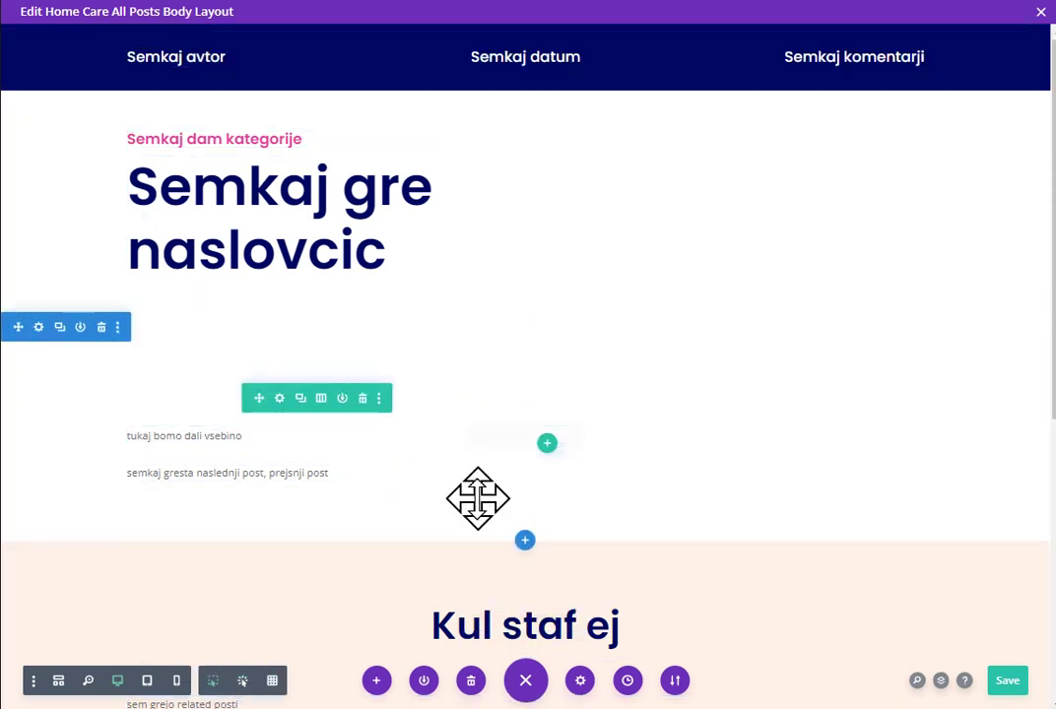
mouse_move(238, 477)
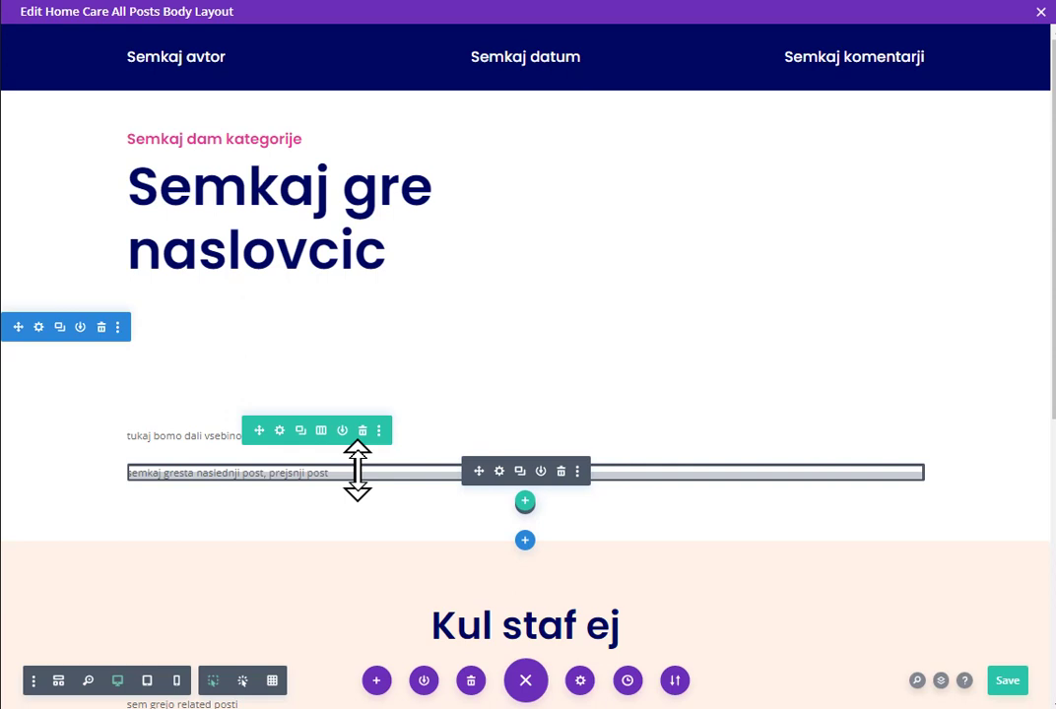
scroll(994, 297, down, 2)
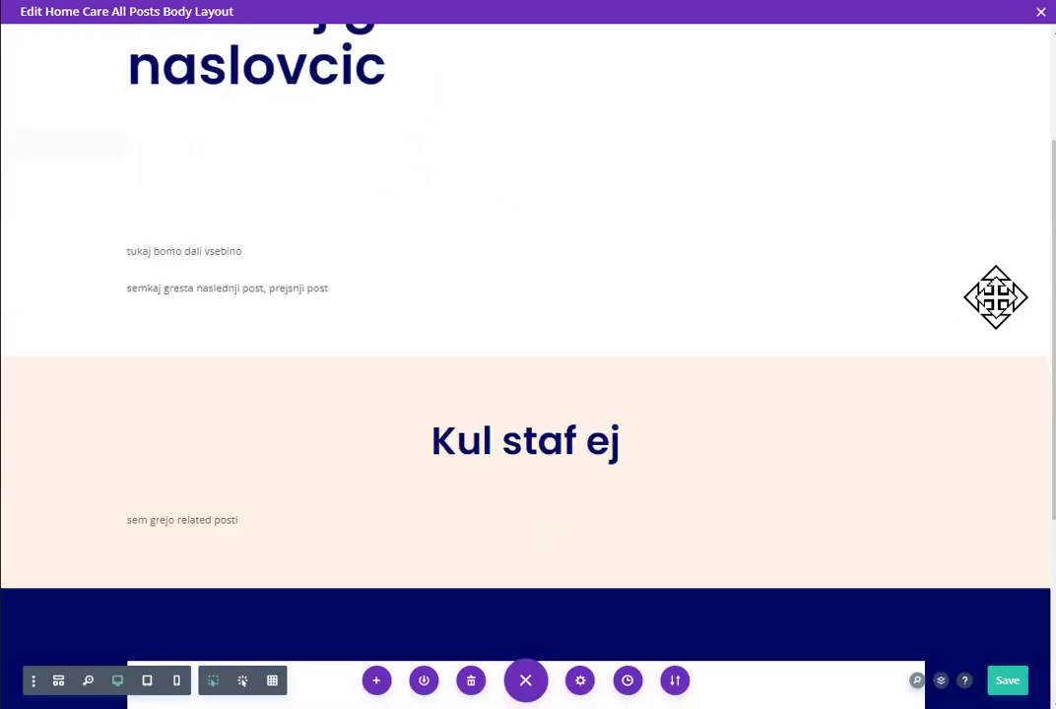
scroll(995, 296, down, 2)
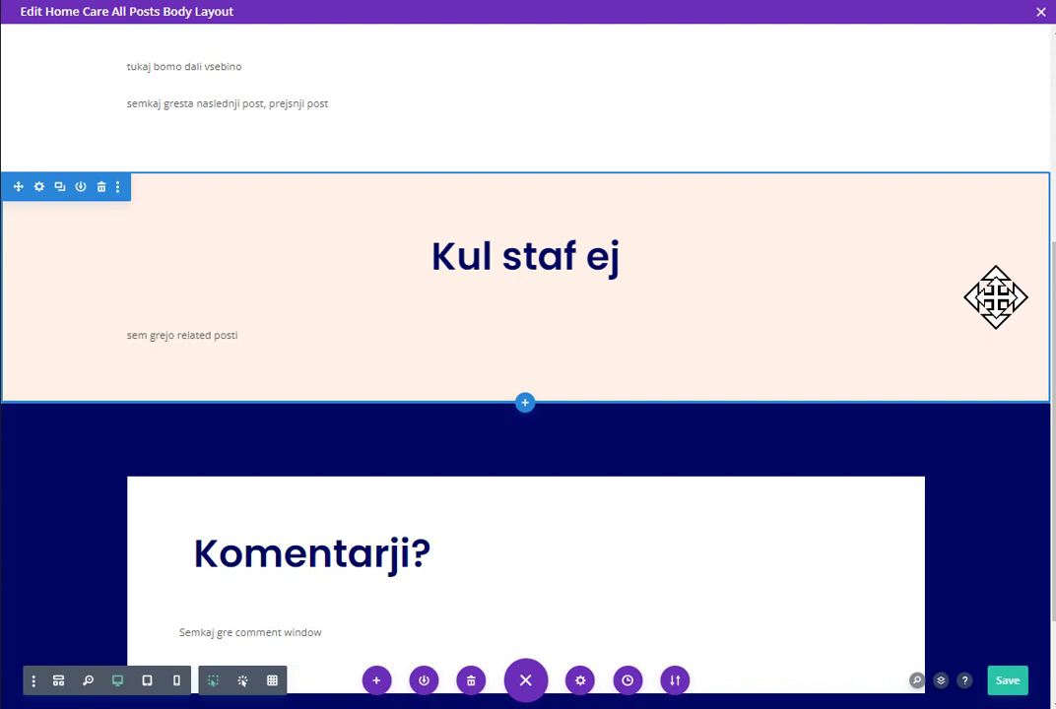
scroll(974, 350, down, 3)
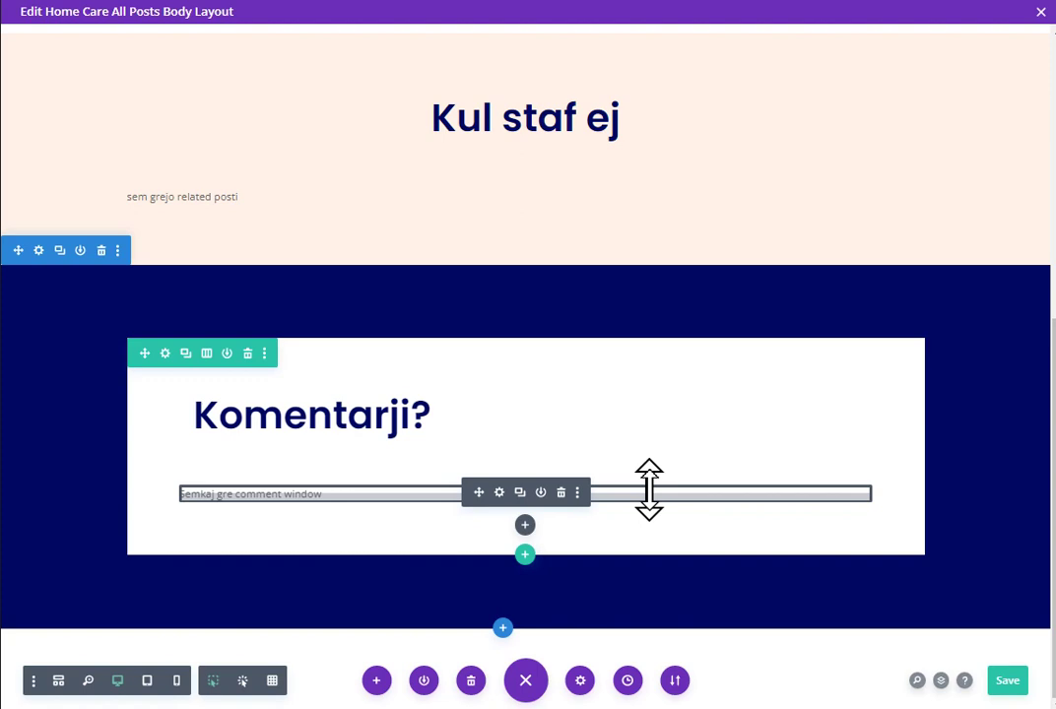
Step: Switch to the Edit Post screen for 'Kuku! Kako ste kaj na ta soncen dan?'
scroll(649, 489, up, 5)
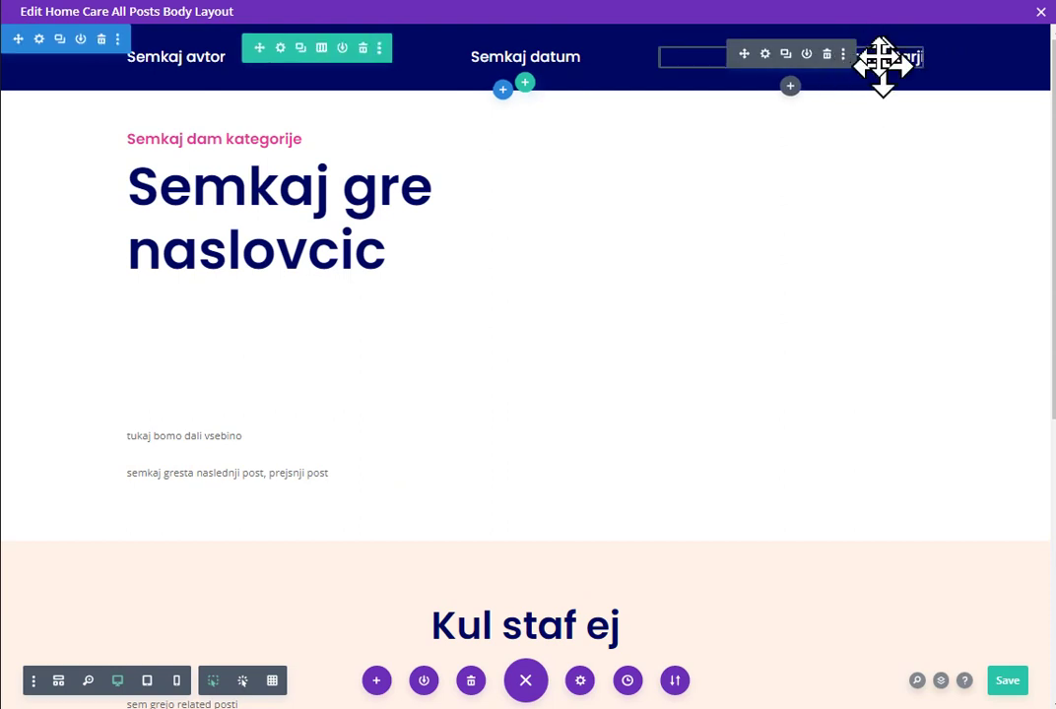
scroll(858, 201, down, 2)
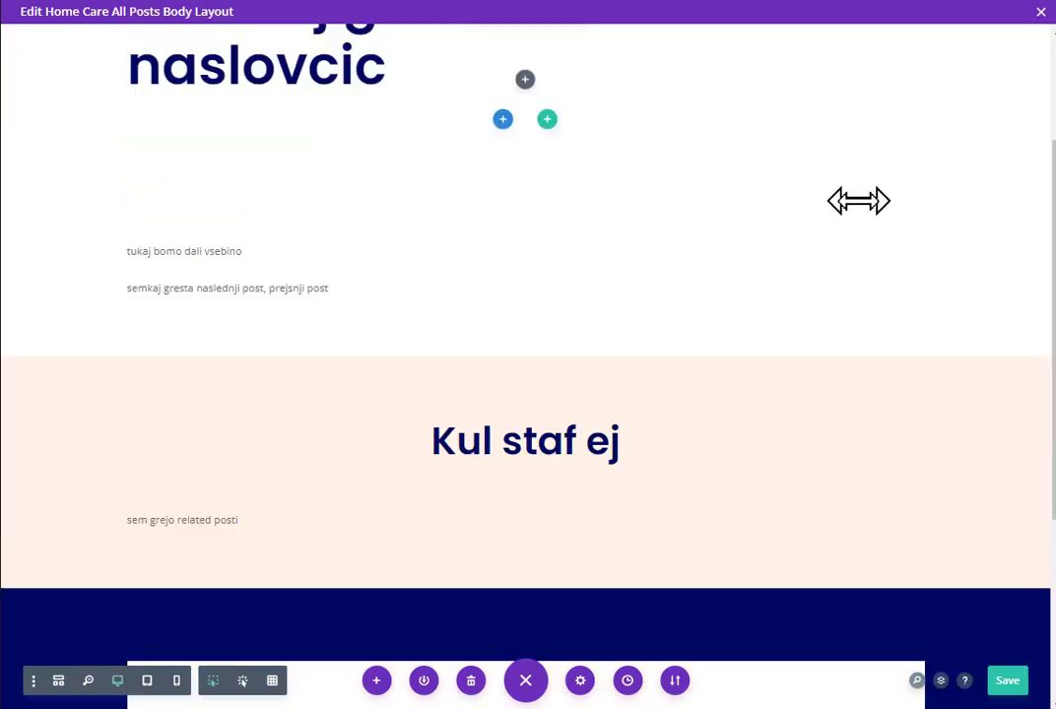
scroll(858, 201, down, 3)
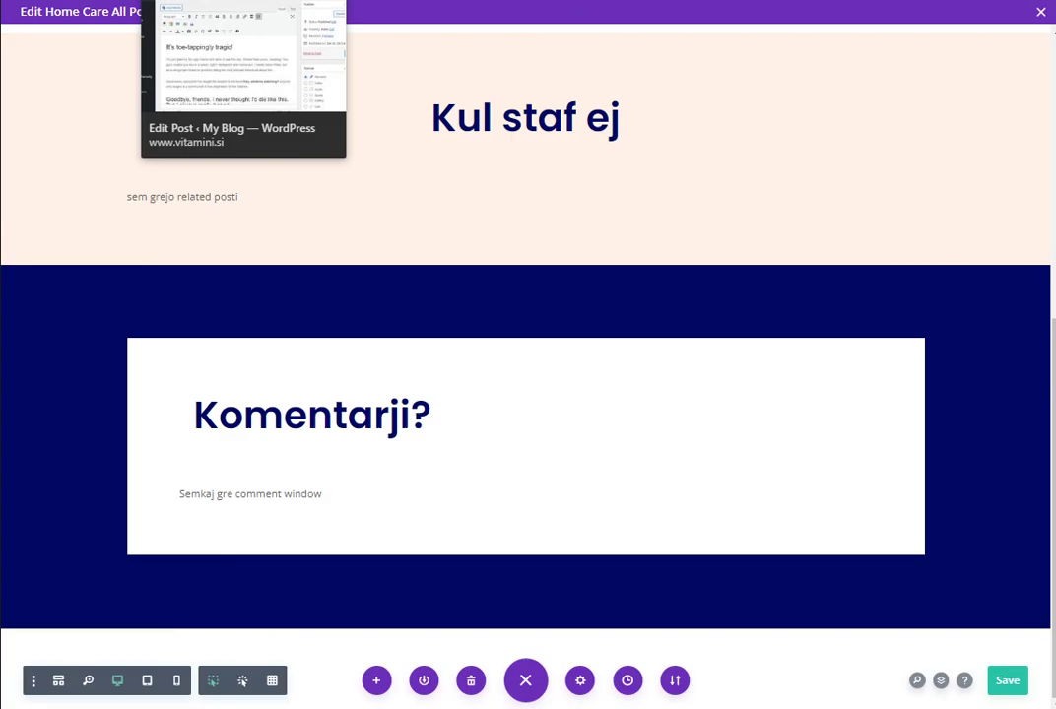
click(243, 2)
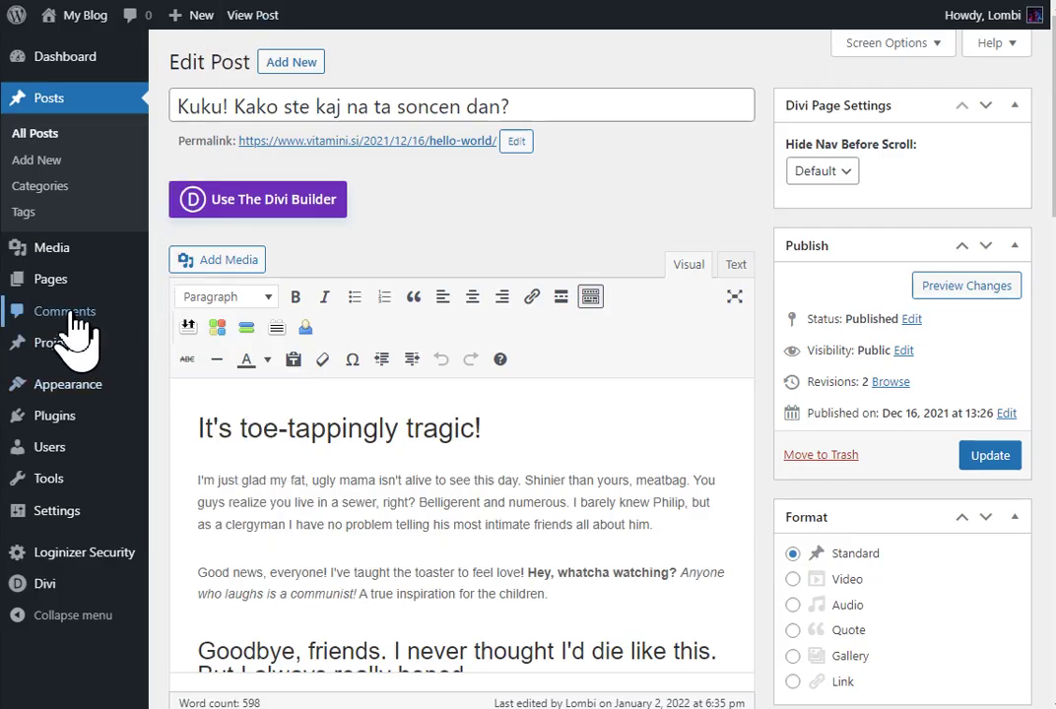
Step: Open the Settings › Discussion page in a new browser tab
mouse_move(75, 511)
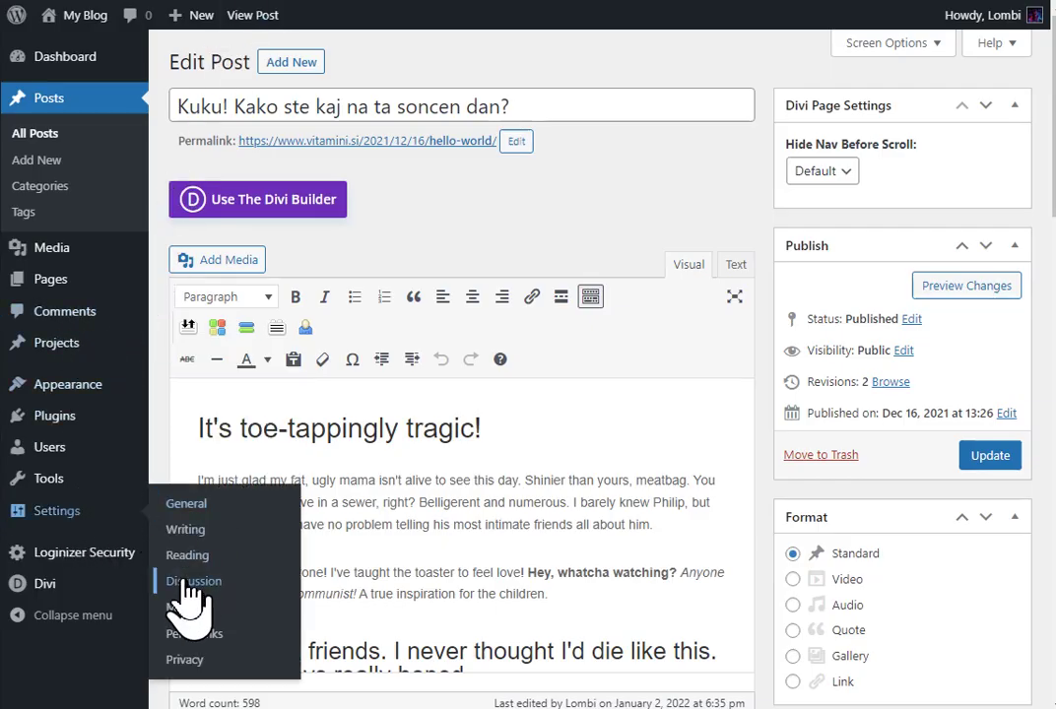
right_click(189, 583)
click(301, 151)
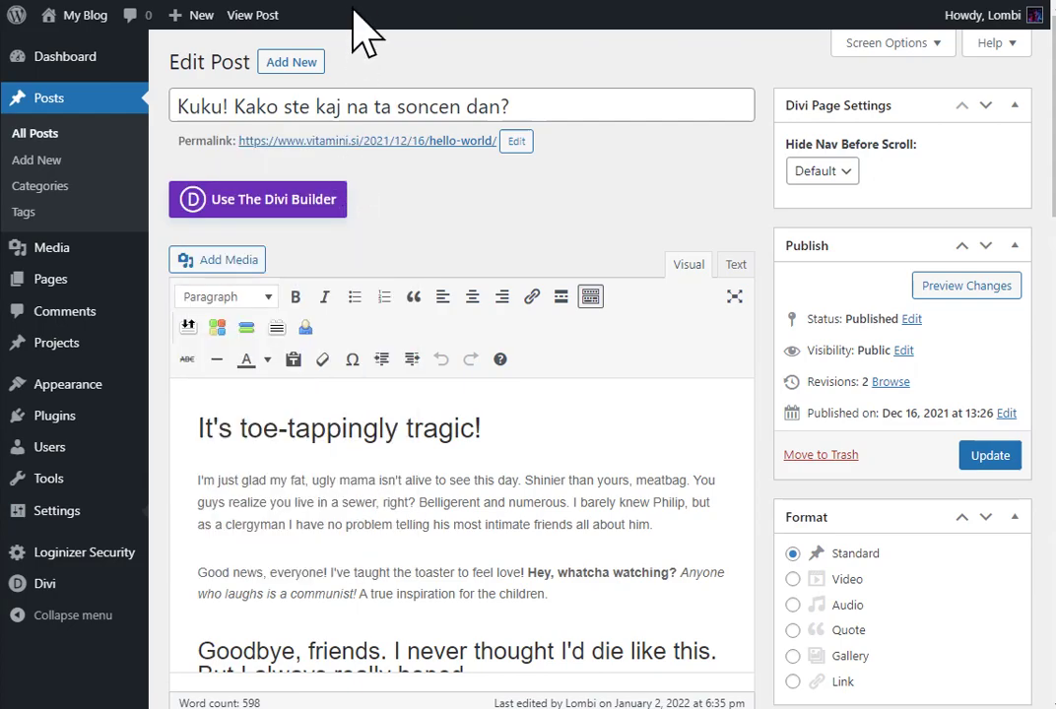
Step: Review Discussion Settings down to Comment Moderation and Disallowed Comment Keys, then return to the top
click(301, 2)
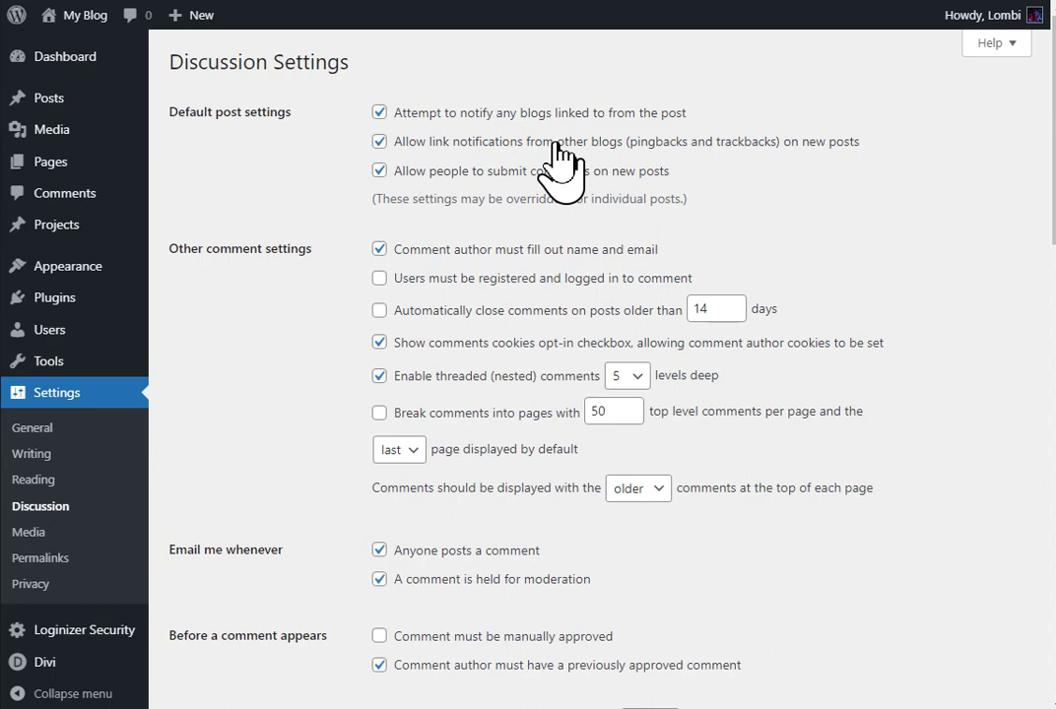
scroll(561, 163, down, 6)
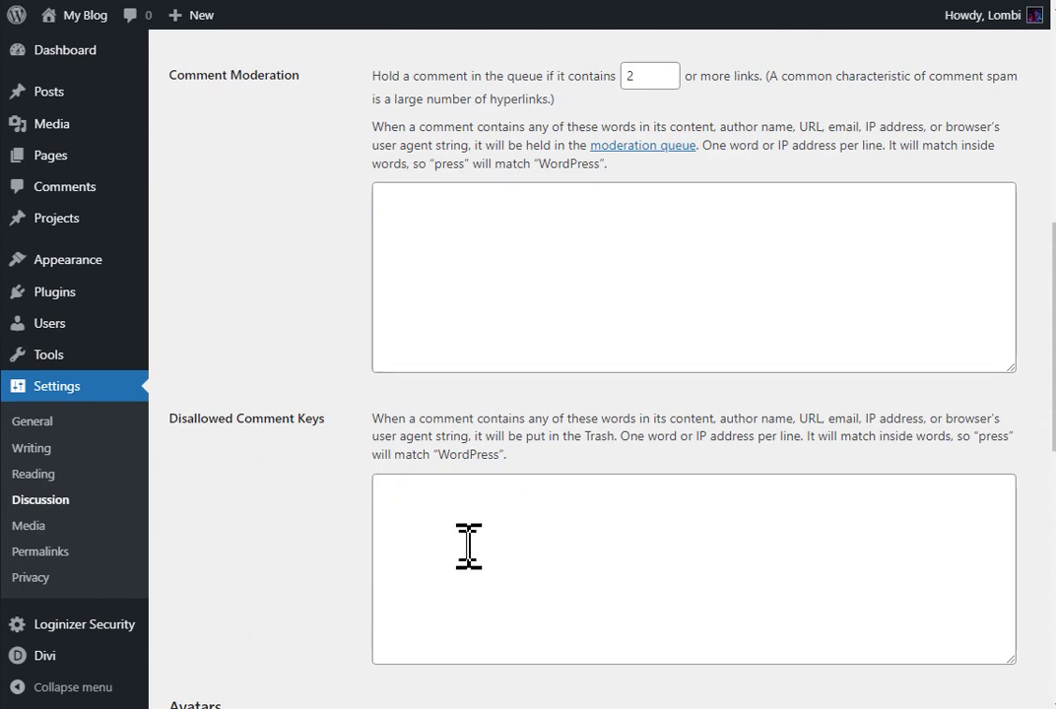
scroll(384, 536, down, 2)
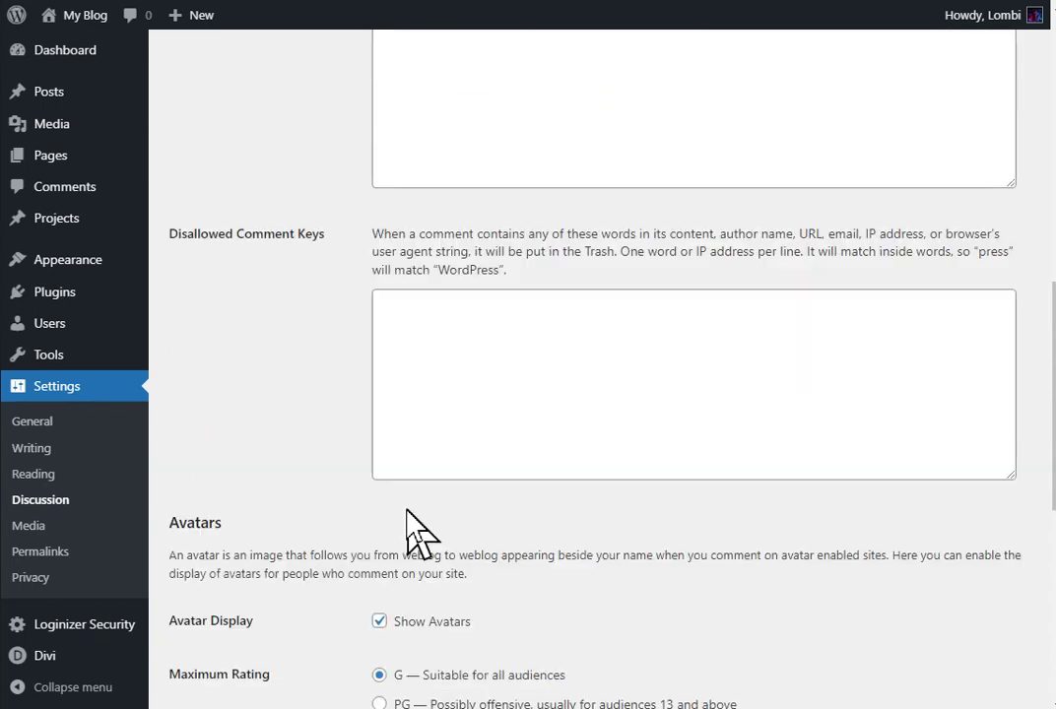
scroll(409, 527, up, 1)
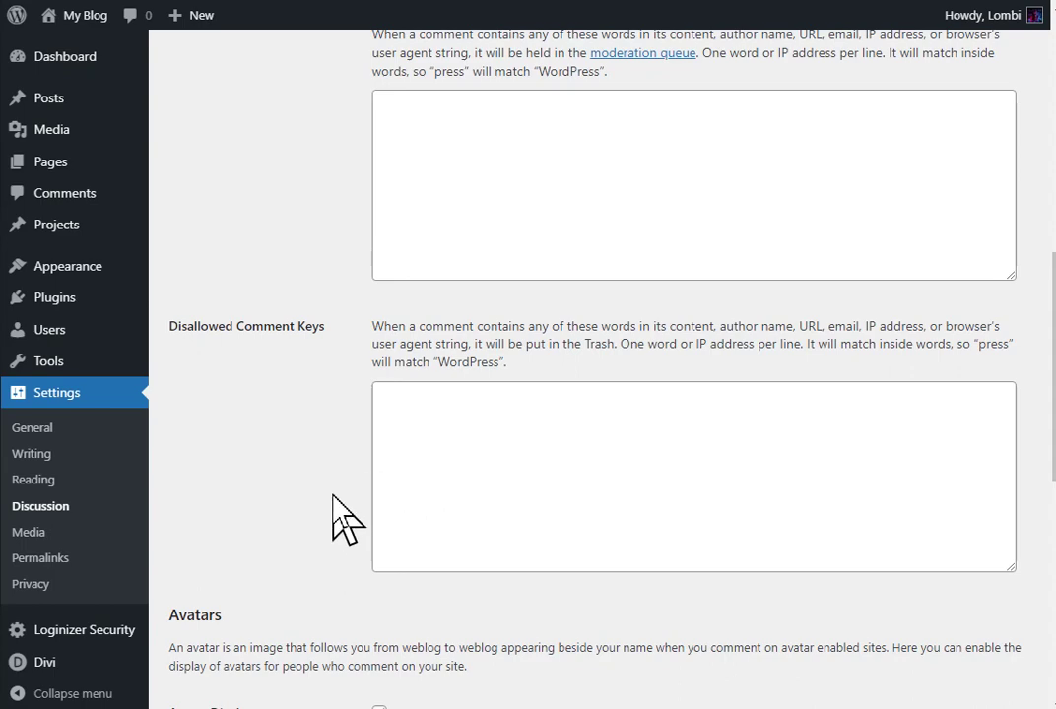
scroll(335, 517, up, 9)
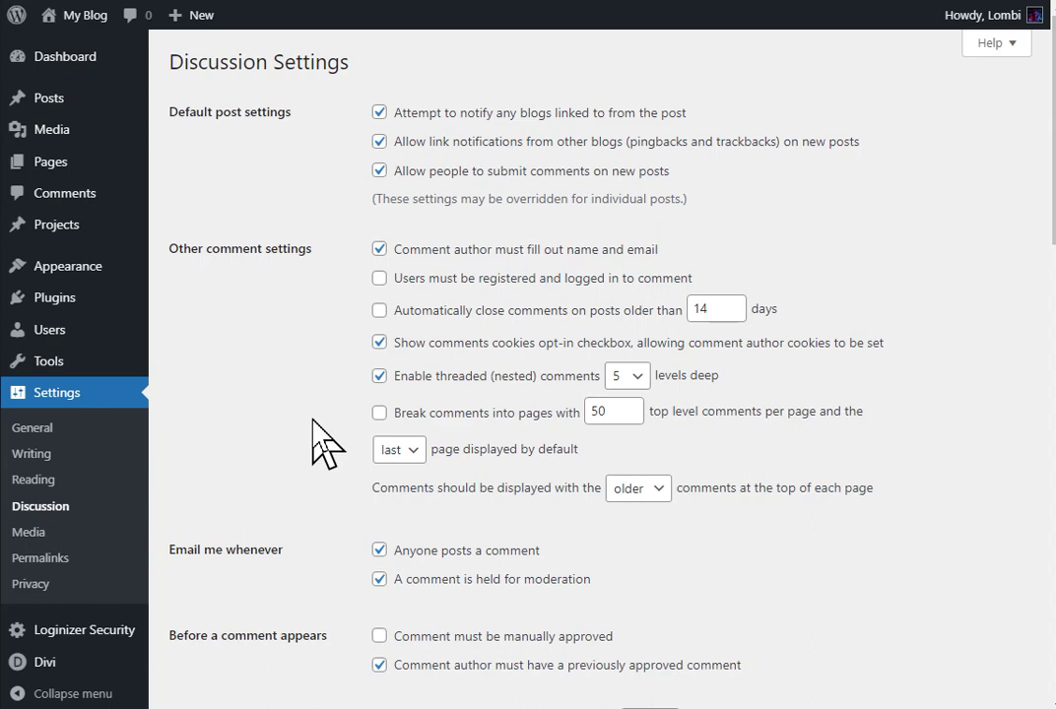
Step: Find Akismet Anti-Spam in the Plugins list and search DuckDuckGo for 'Akismet'
click(86, 313)
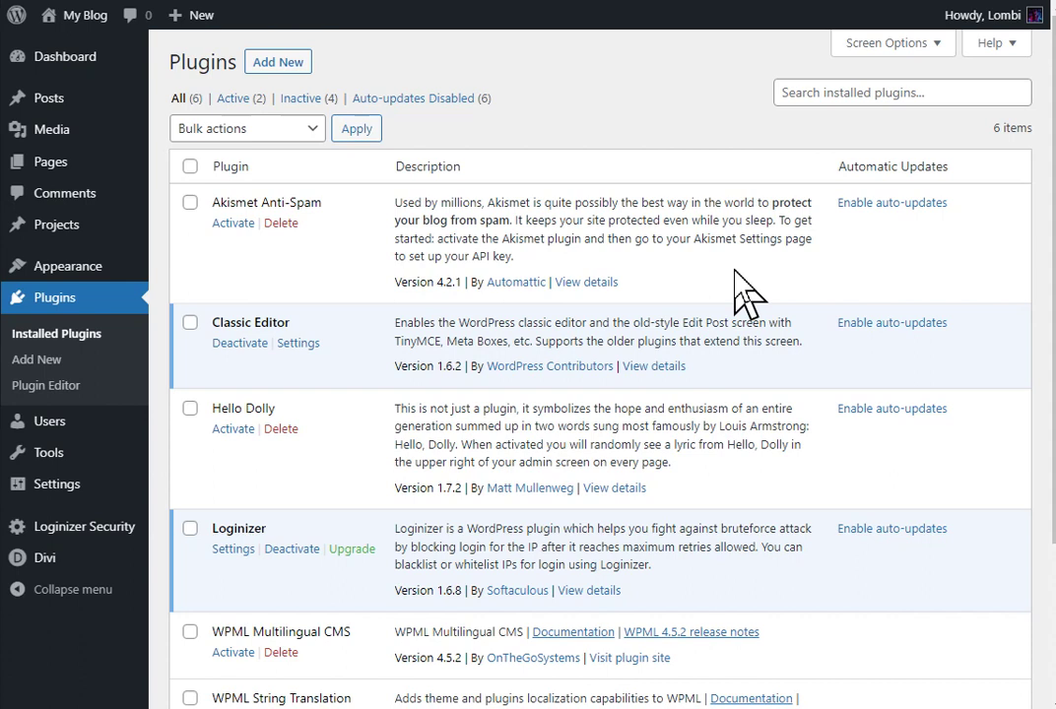
double_click(251, 204)
right_click(252, 205)
click(425, 334)
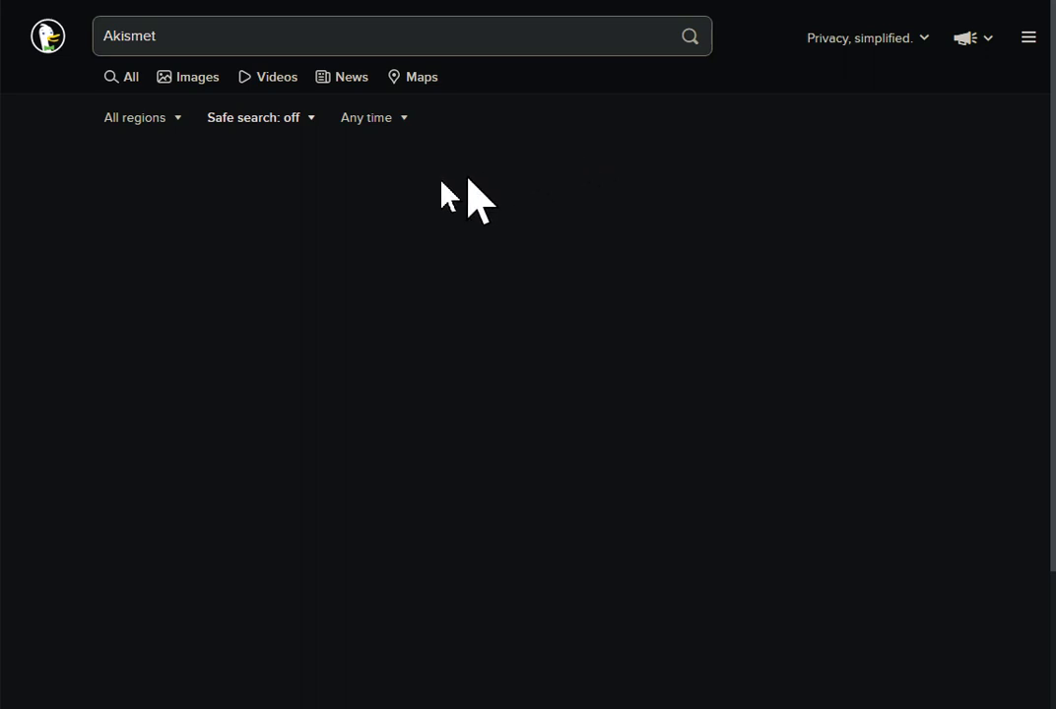
Step: Open the Akismet website's Pricing page to see the Personal, Plus and Enterprise plans
click(226, 197)
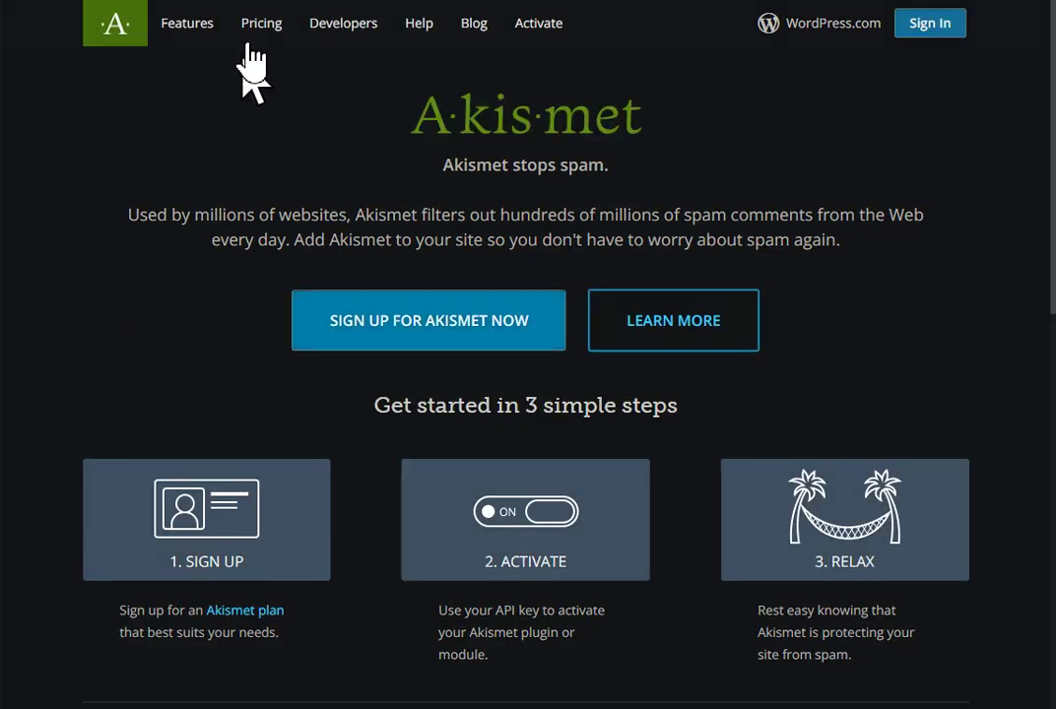
click(259, 27)
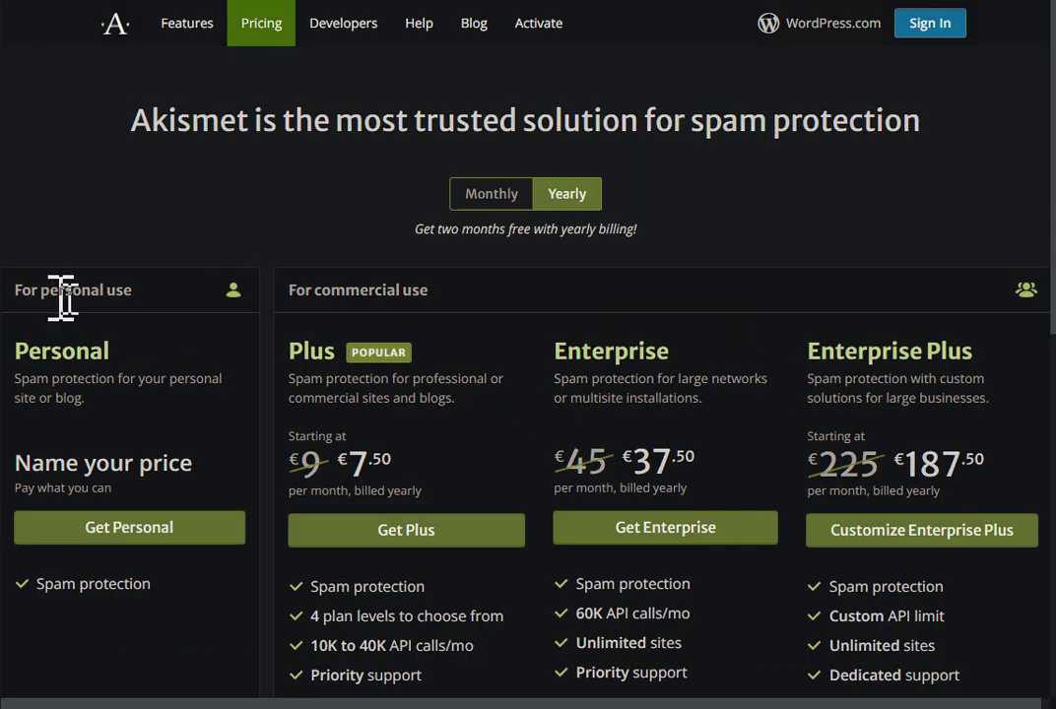
scroll(264, 230, down, 1)
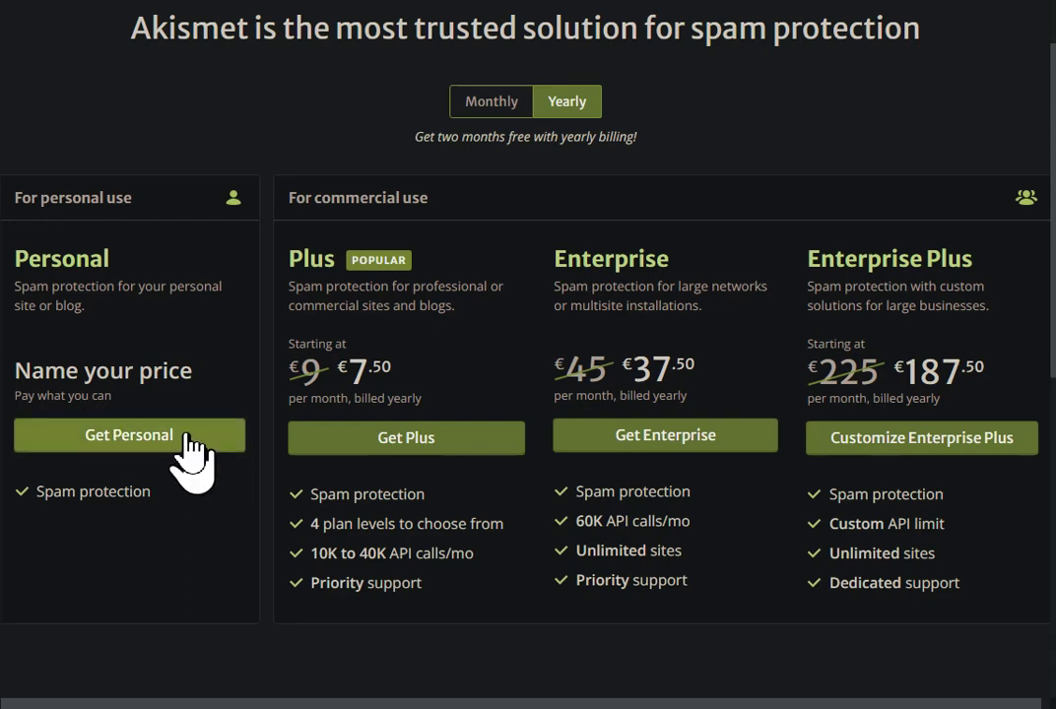
scroll(187, 463, up, 2)
Step: Choose the Akismet Personal plan, enter a card number, and lower the yearly price to €0
click(185, 520)
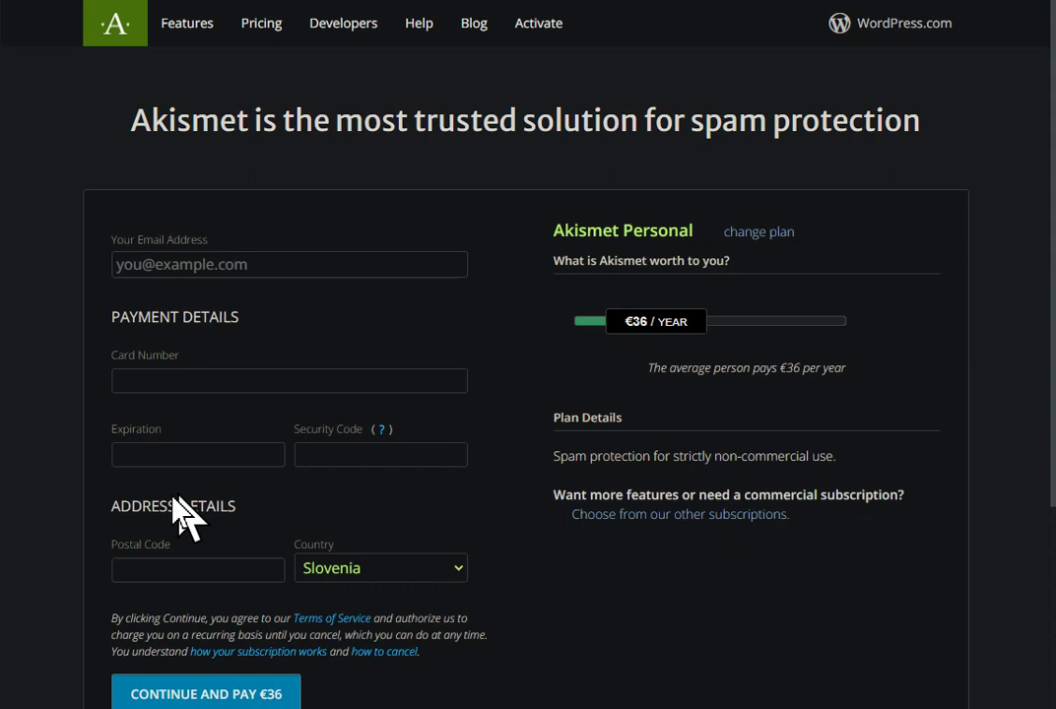
click(242, 382)
text(1234 1234 1234 1234)
drag(648, 320, 545, 351)
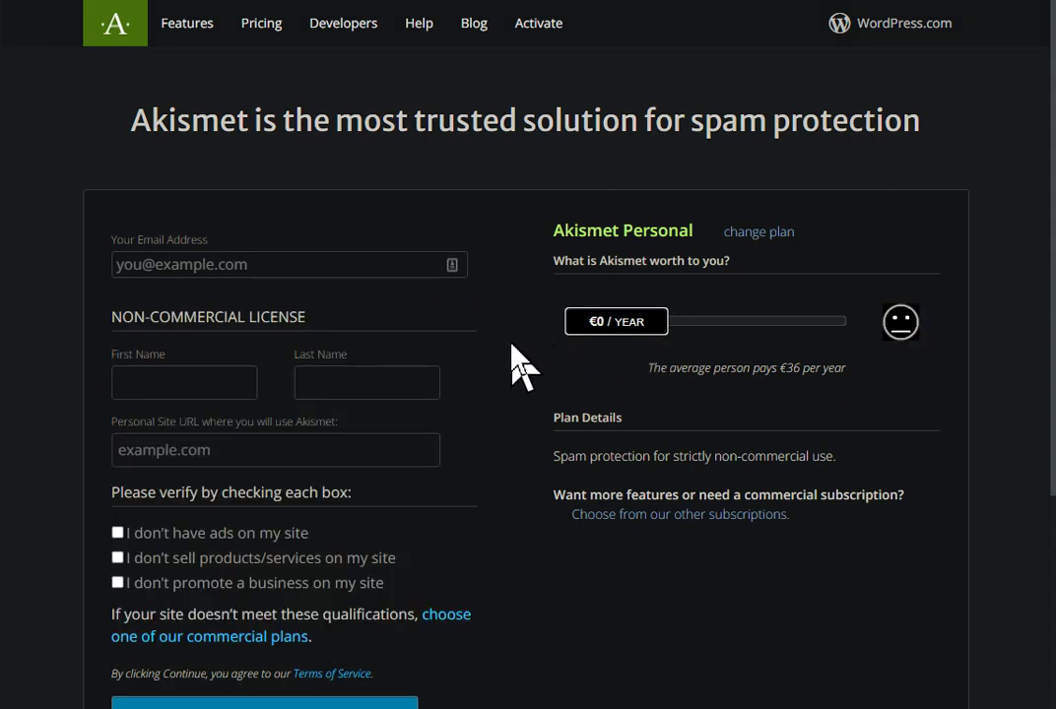
Step: Tick the three non-commercial confirmations: no ads, no products or services, no business promotion
scroll(521, 367, down, 1)
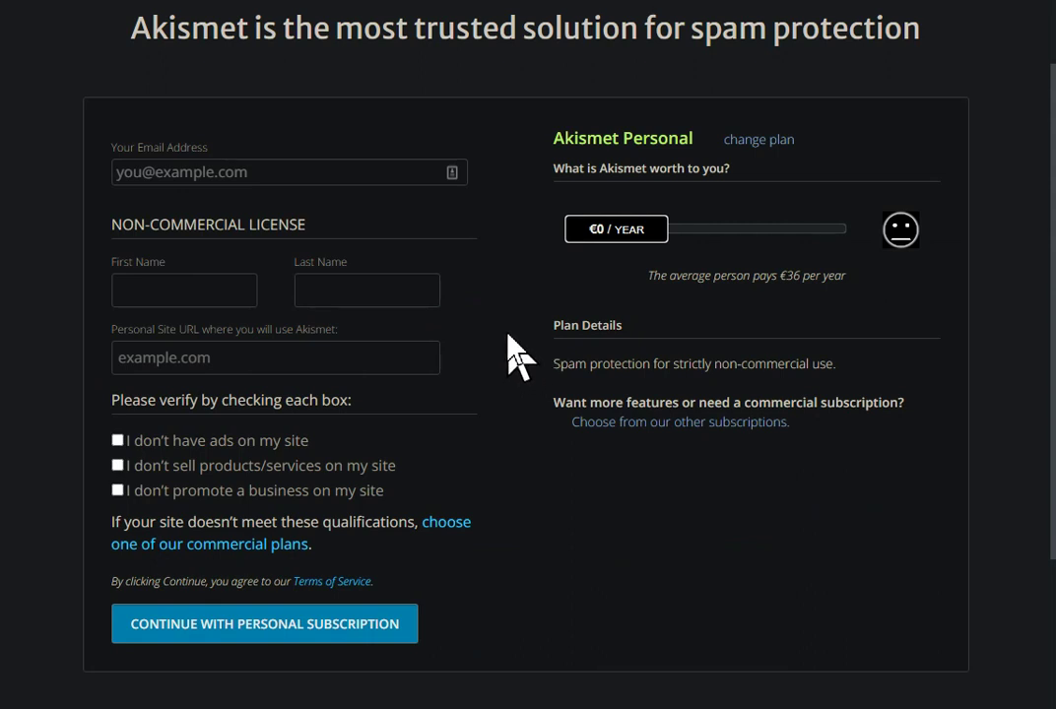
click(224, 442)
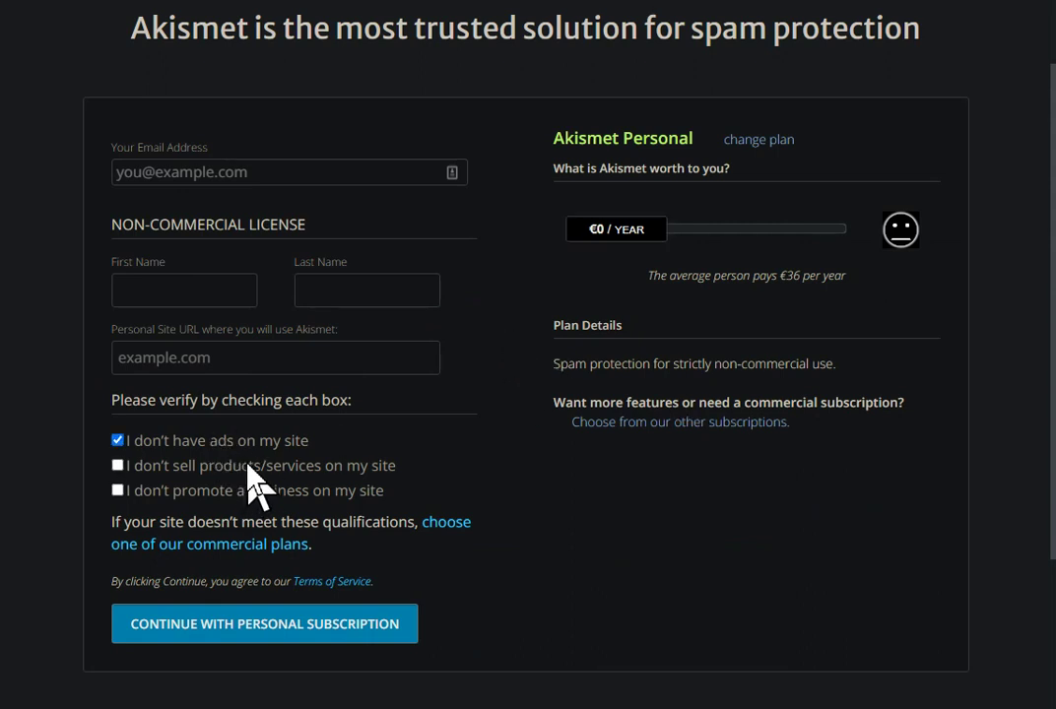
click(254, 468)
click(288, 491)
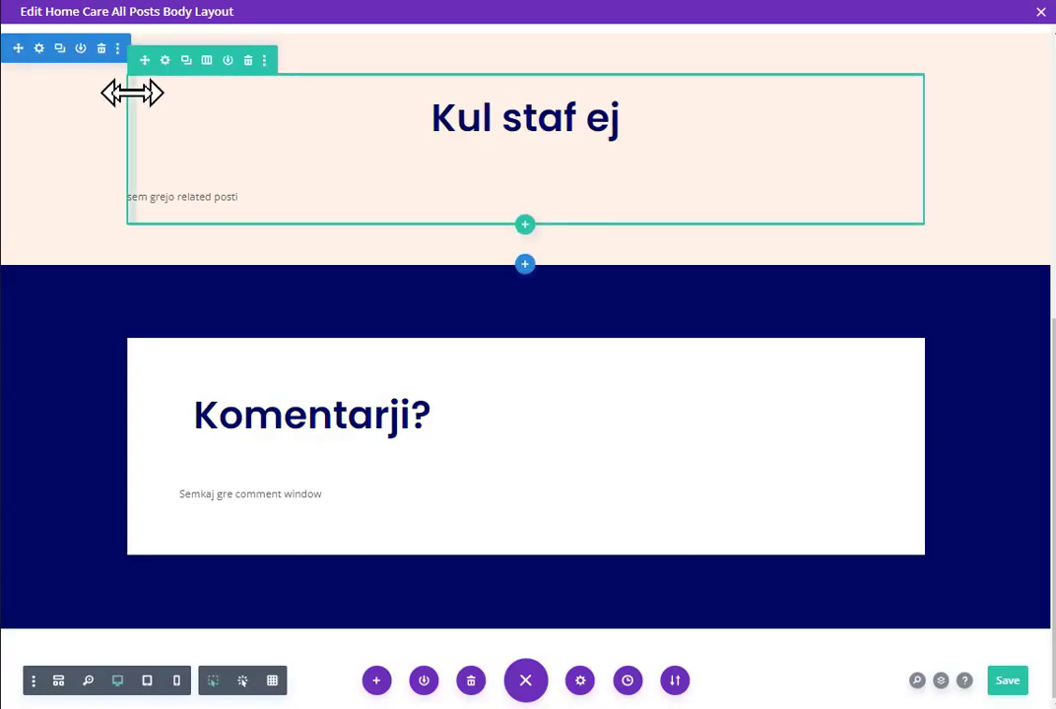
Step: Turn on Grid Mode outlines and open the Semkaj avtor text module's settings
scroll(482, 401, up, 5)
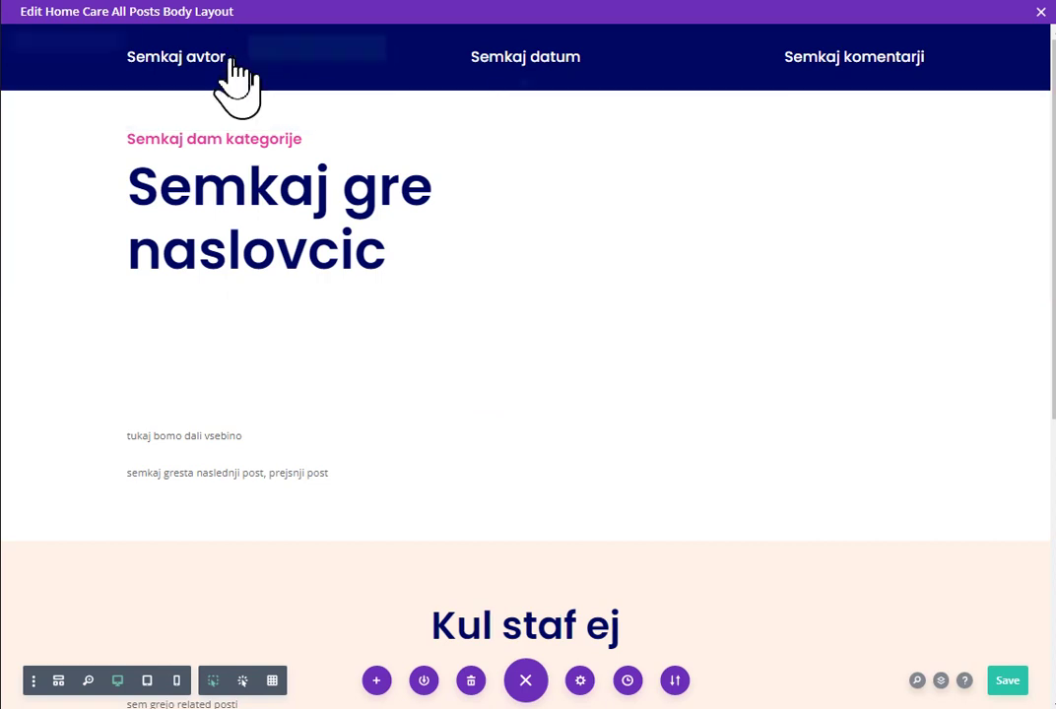
click(273, 687)
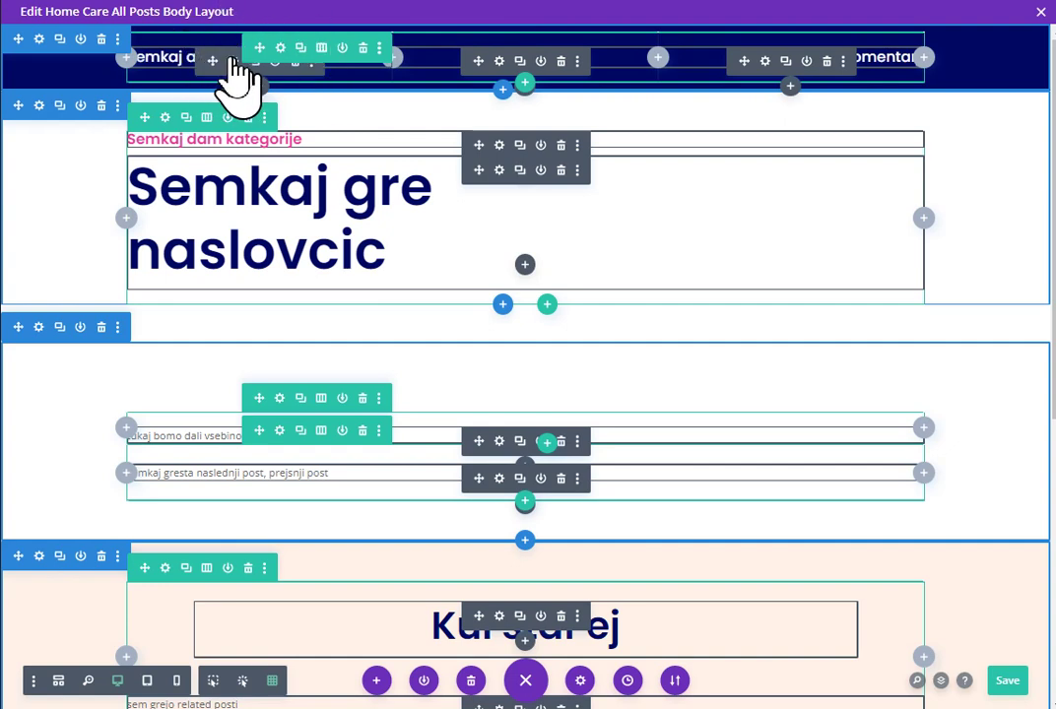
click(236, 63)
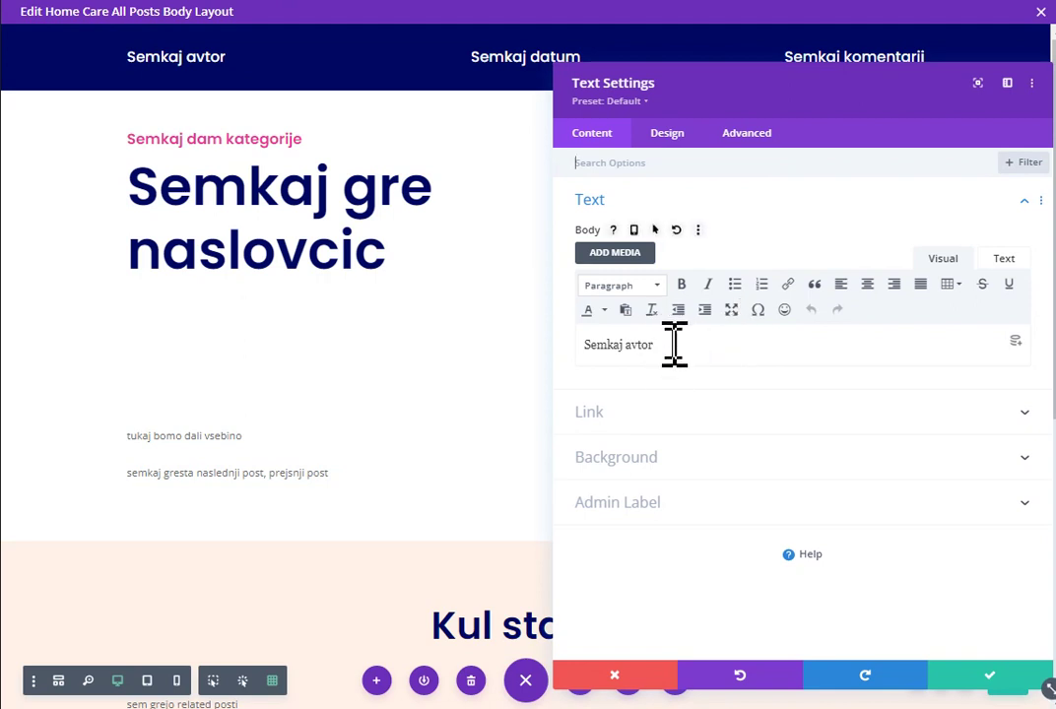
Step: Delete the Semkaj avtor placeholder text and bring up the dynamic content fields
drag(689, 349, 436, 353)
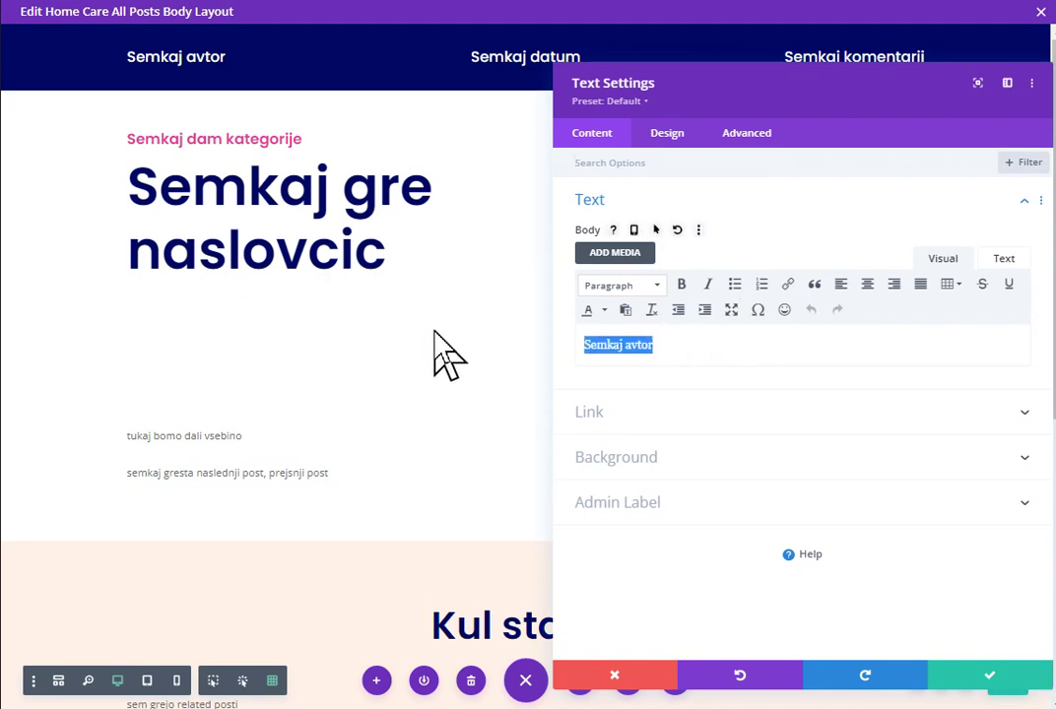
key(BackSpace)
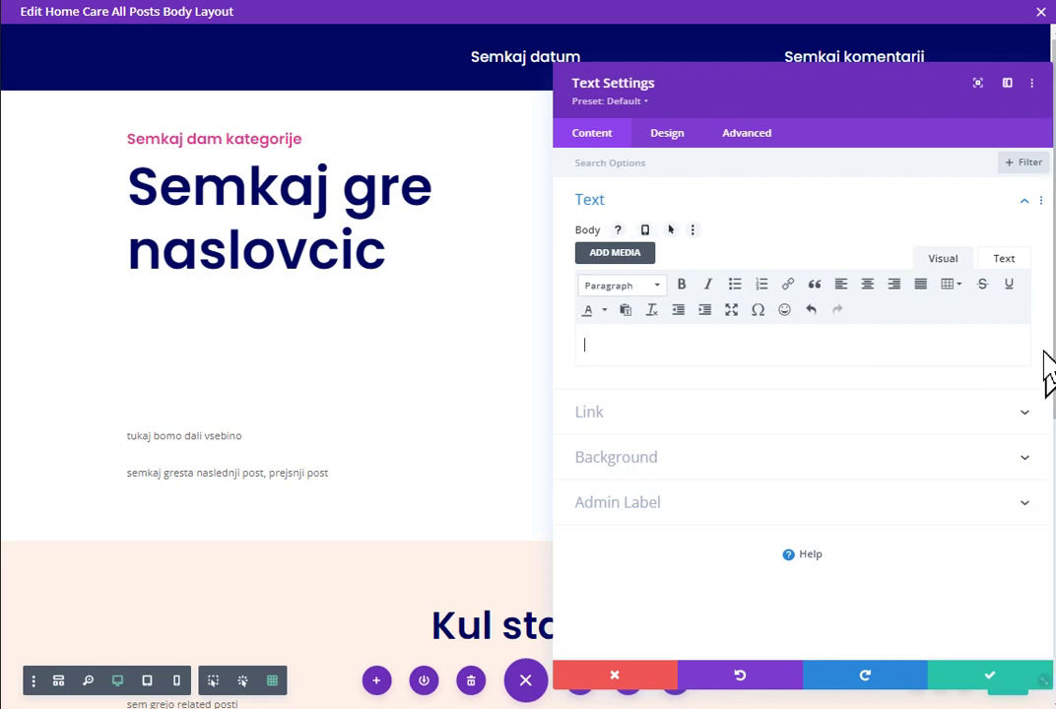
click(1015, 340)
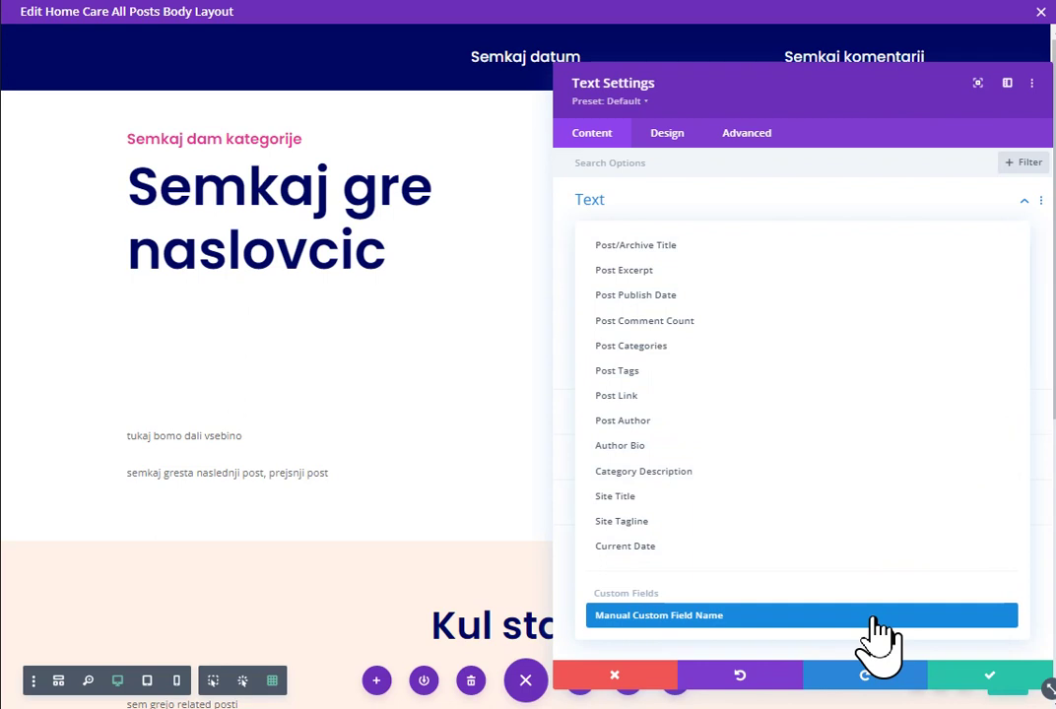
Step: Insert Post Author as the module's dynamic content and start editing its Before text
click(662, 424)
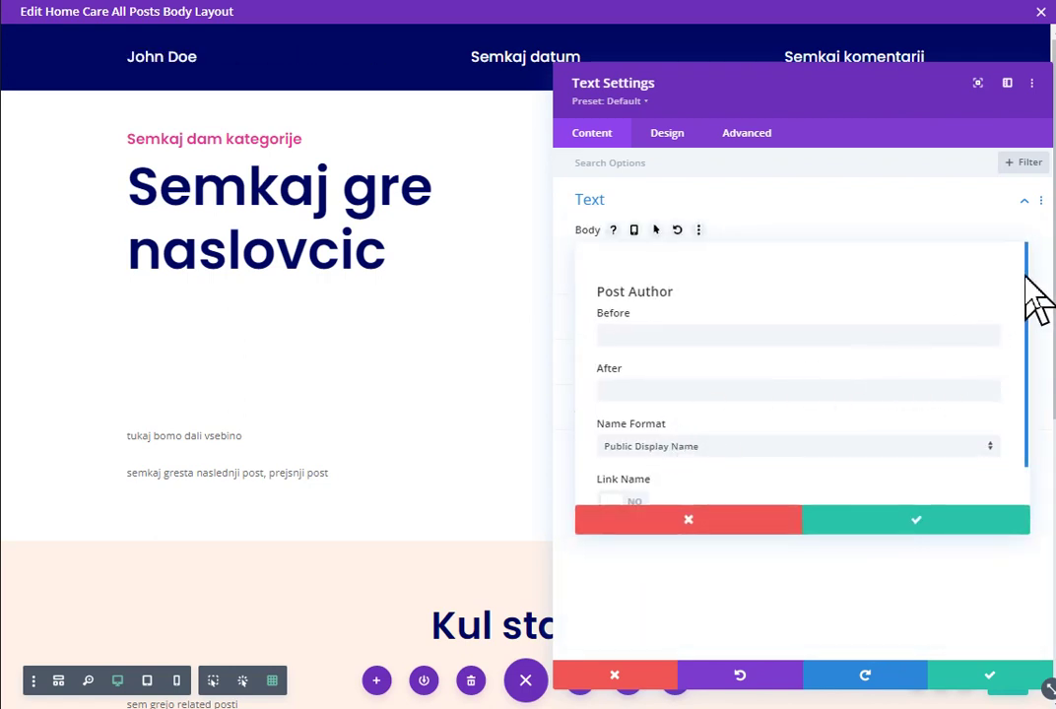
mouse_move(1025, 276)
mouse_down()
mouse_move(1025, 309)
mouse_move(1025, 300)
mouse_up()
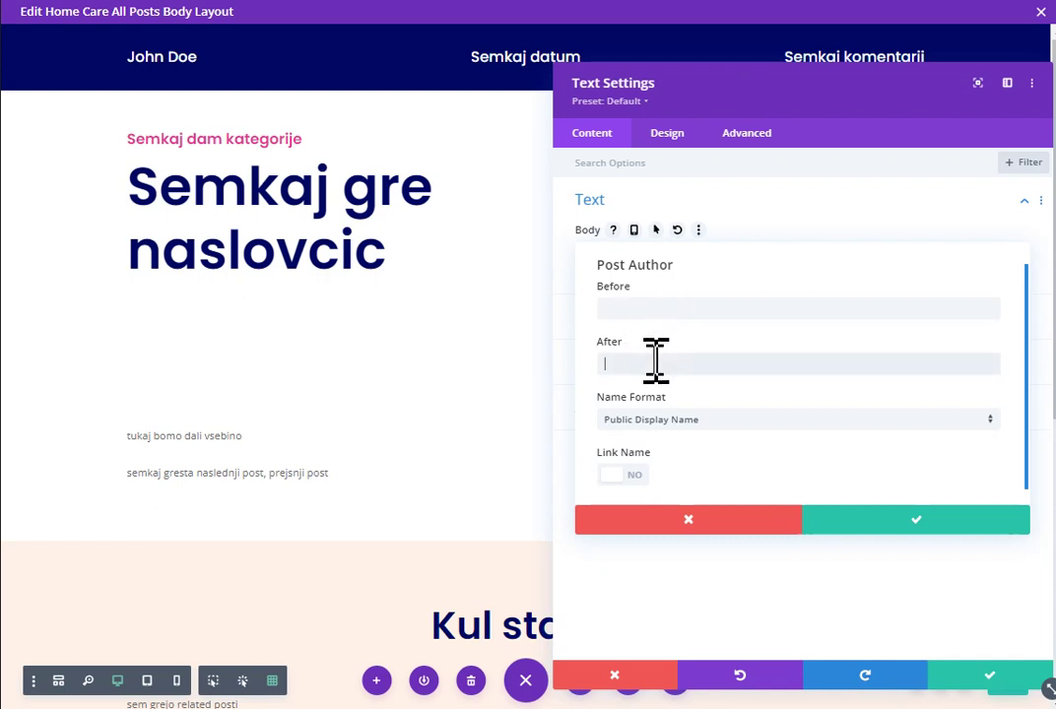
click(658, 304)
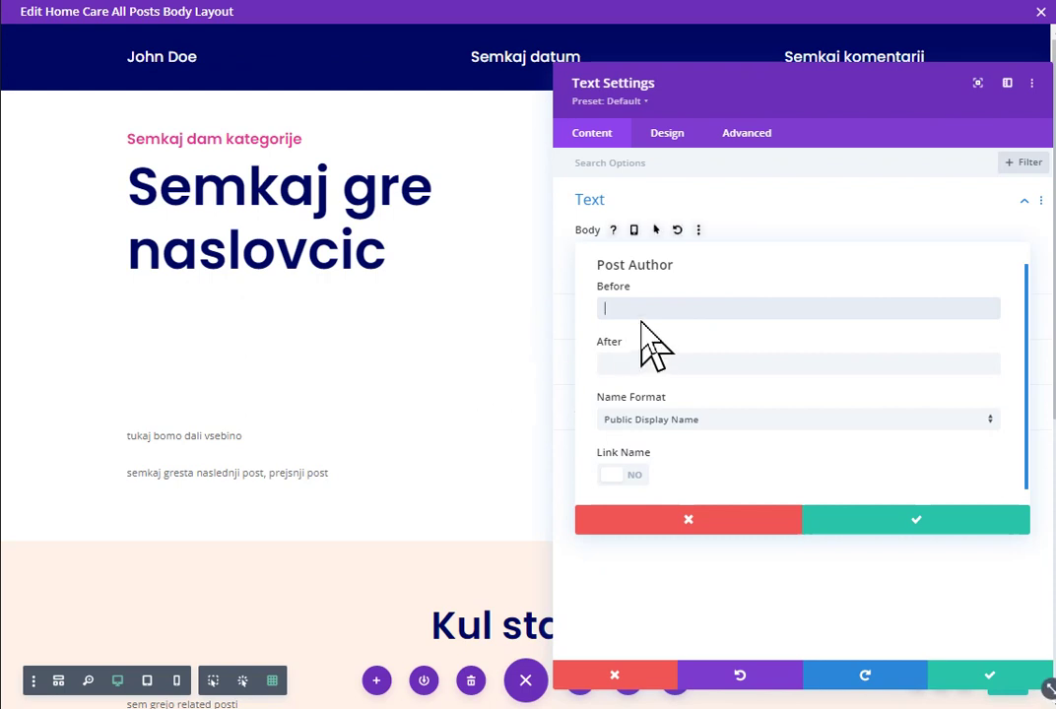
Step: Put 'Napisal' before the author's public display name, linked to the Author Archive Page
text(Napisal)
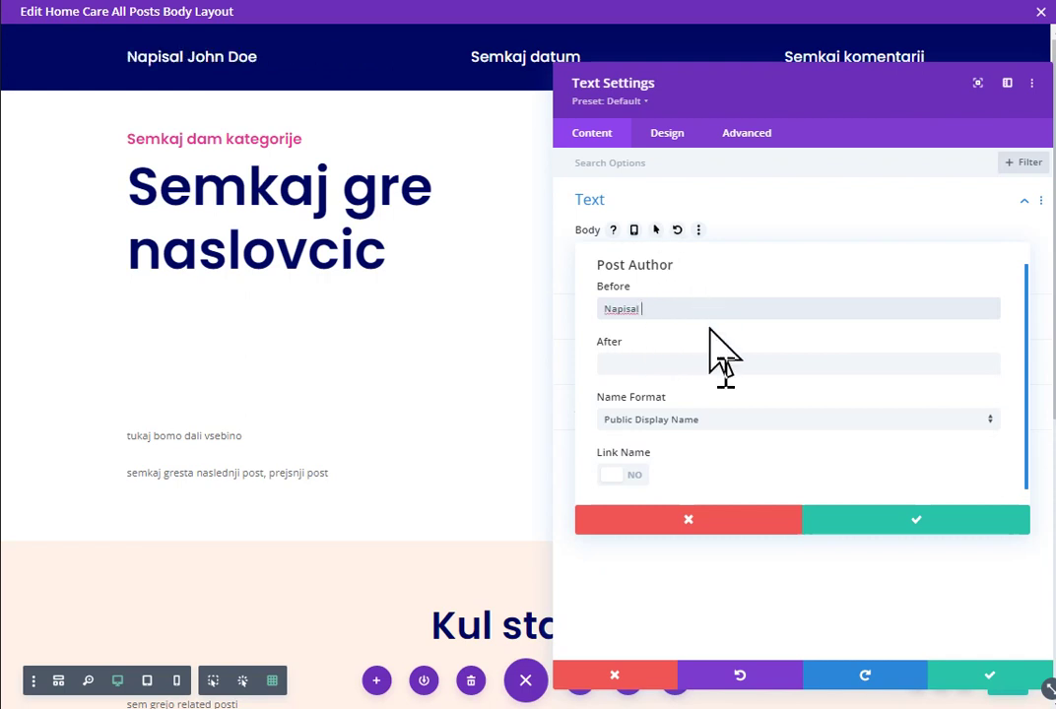
click(724, 421)
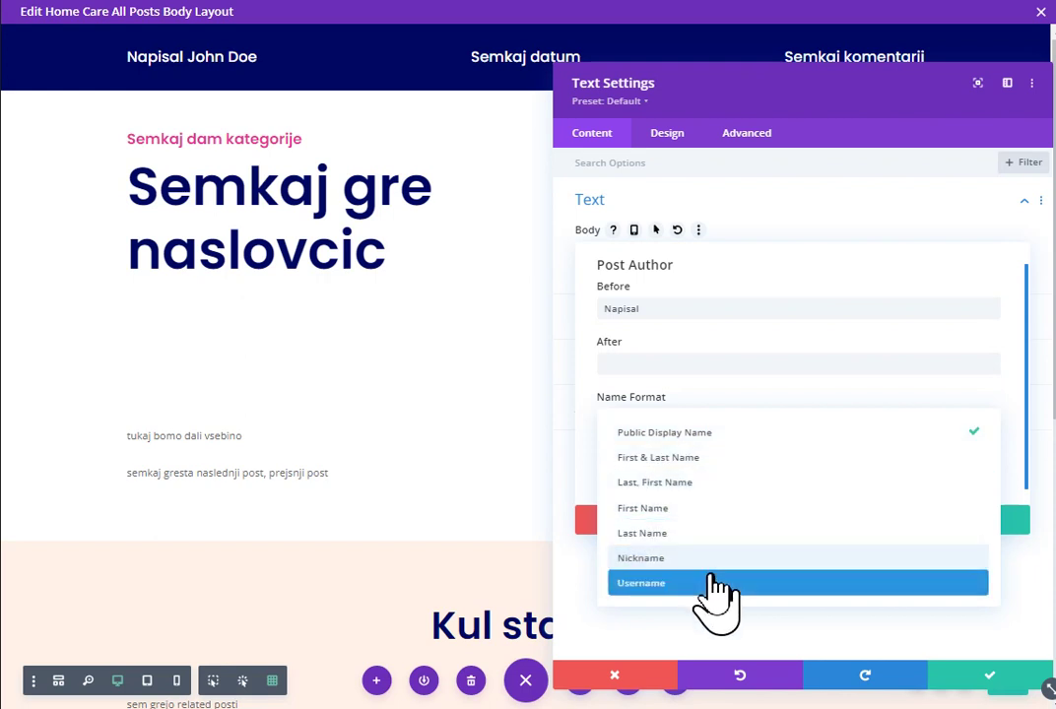
click(723, 438)
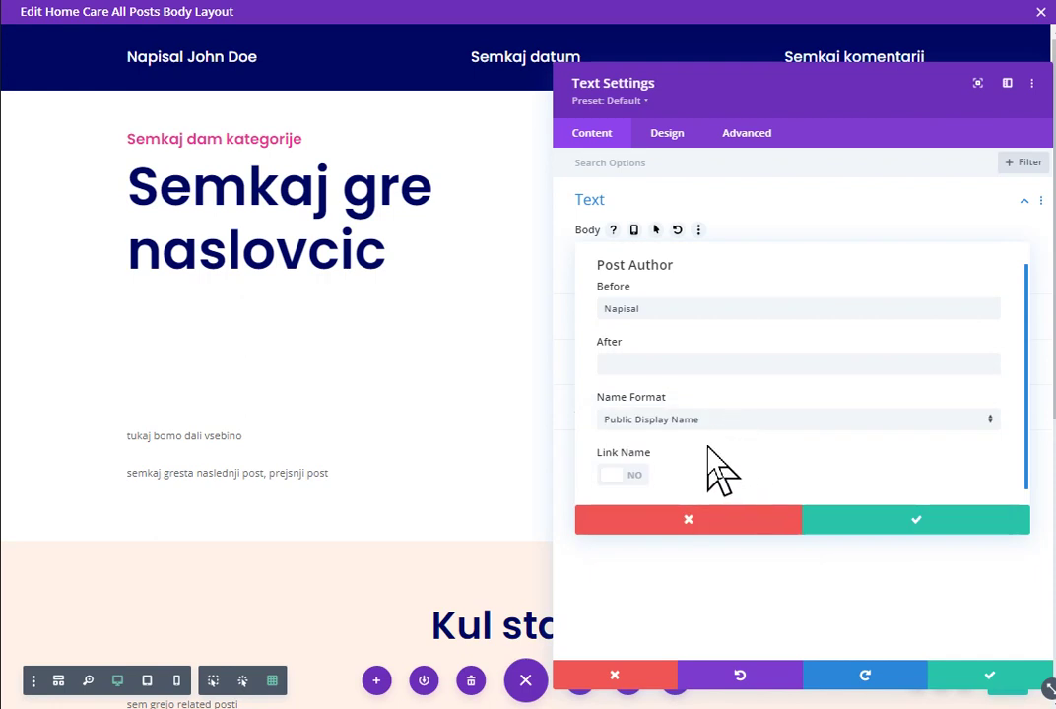
click(631, 476)
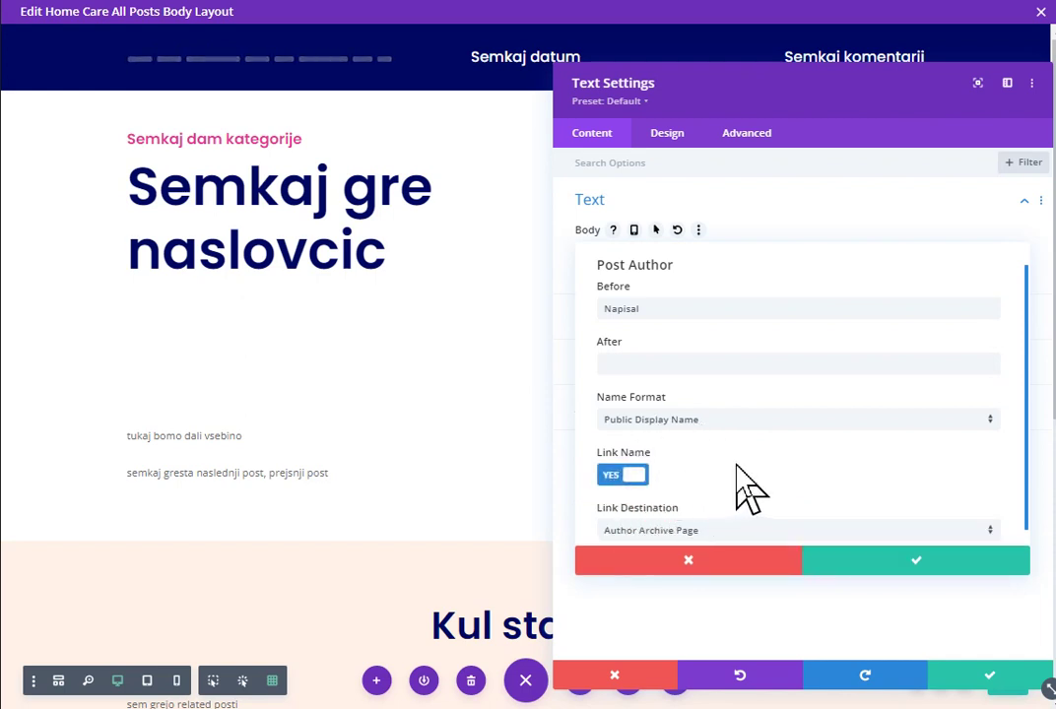
click(837, 532)
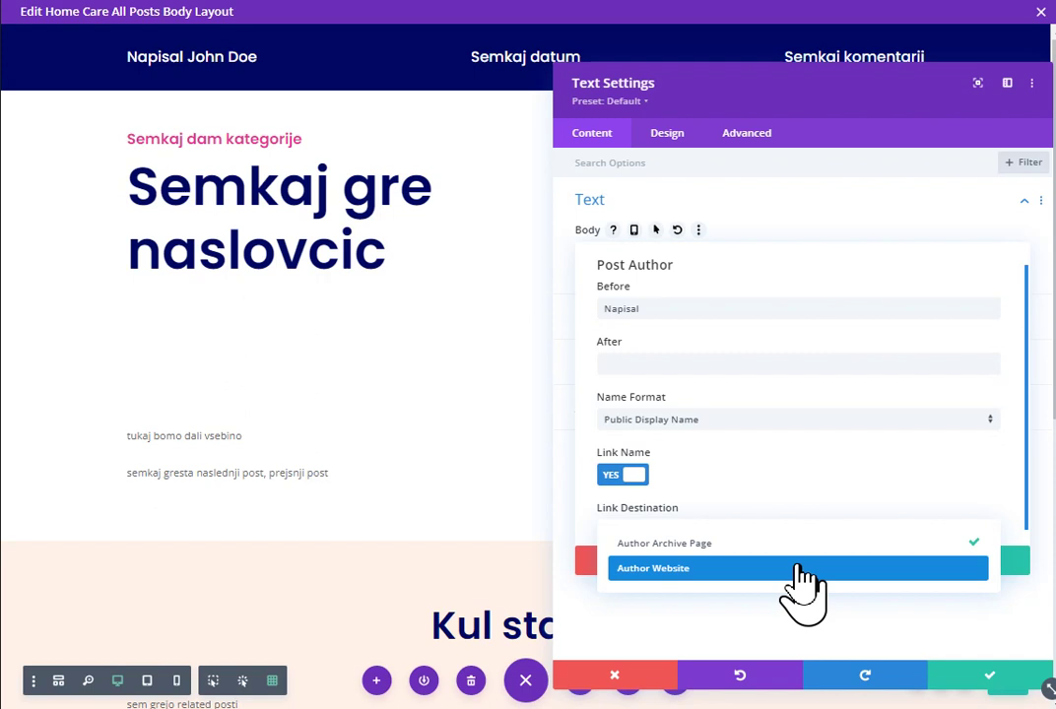
click(737, 547)
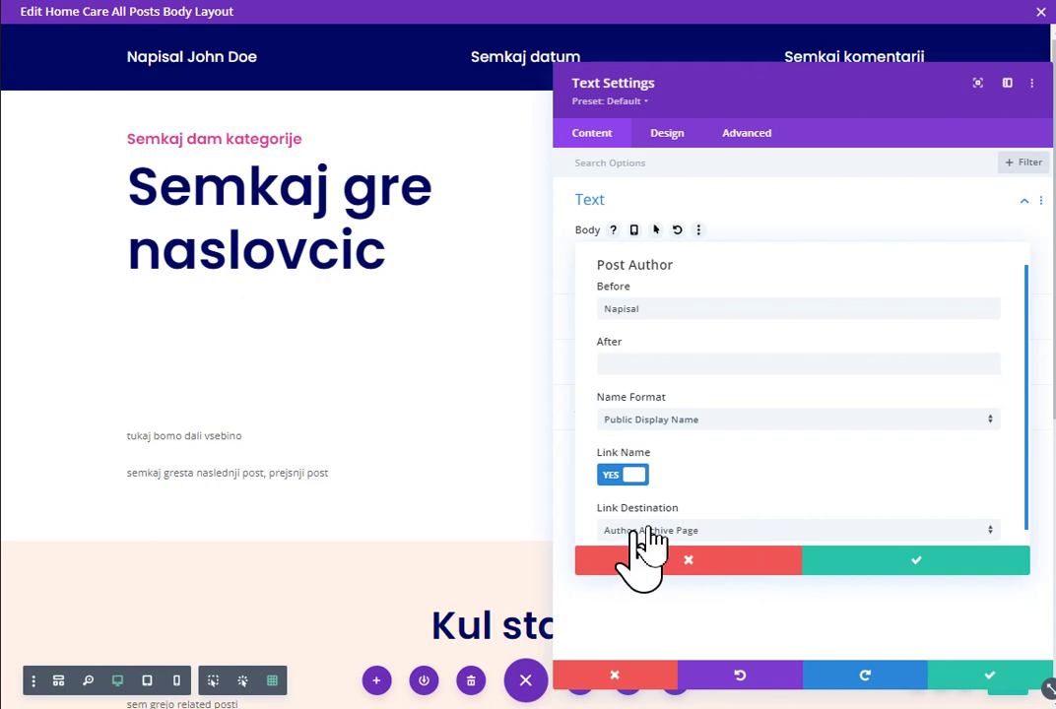
click(906, 575)
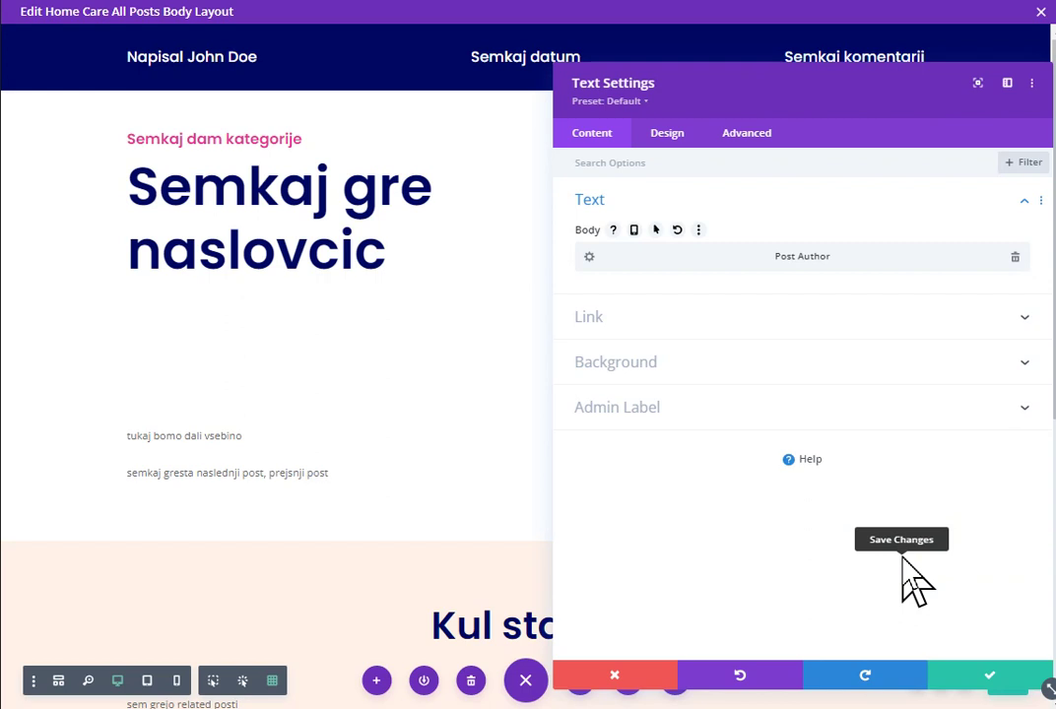
Step: Save the author text module and hide the module outlines
click(968, 684)
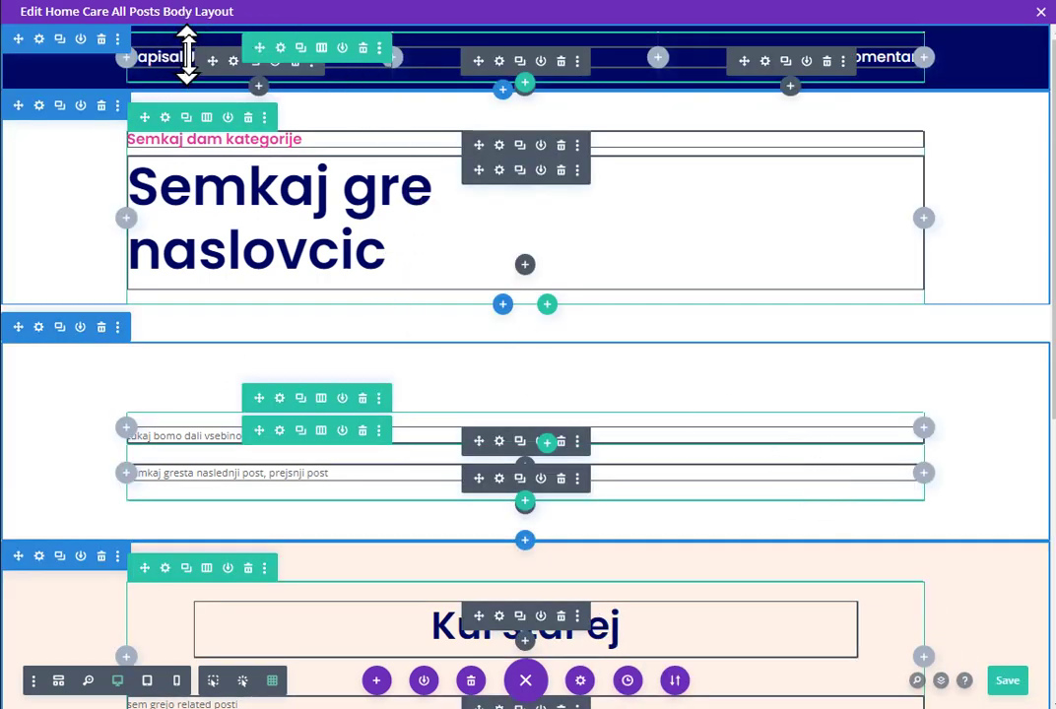
click(215, 689)
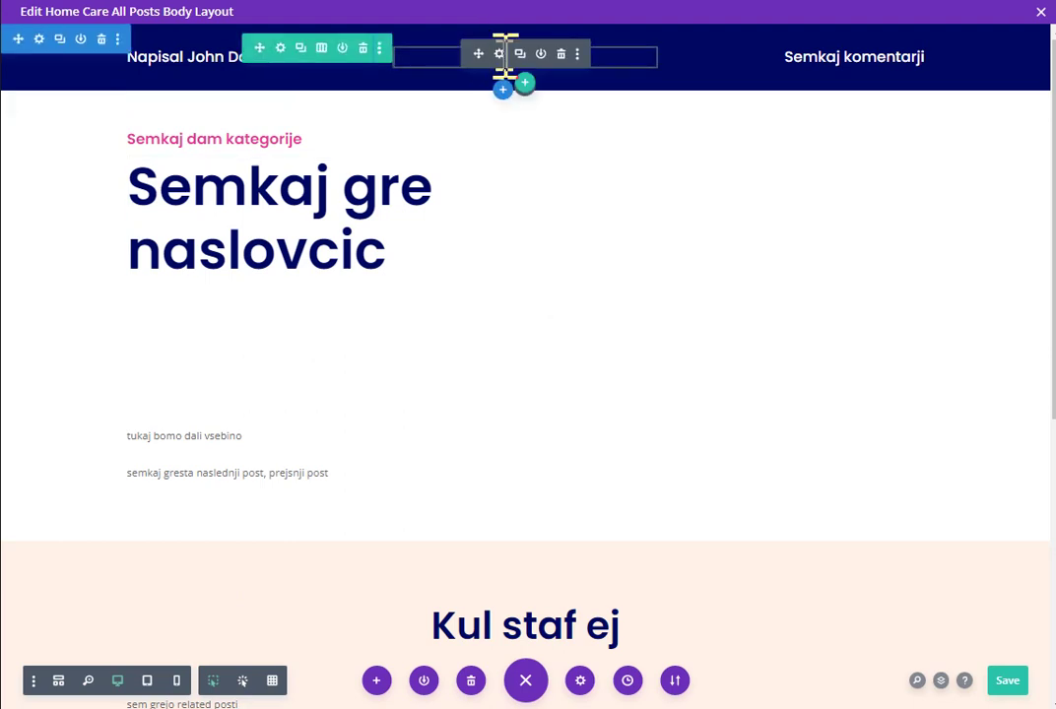
Step: Replace the Semkaj datum text with the dynamic Post Publish Date in Default format
click(499, 53)
drag(688, 346, 561, 365)
key(BackSpace)
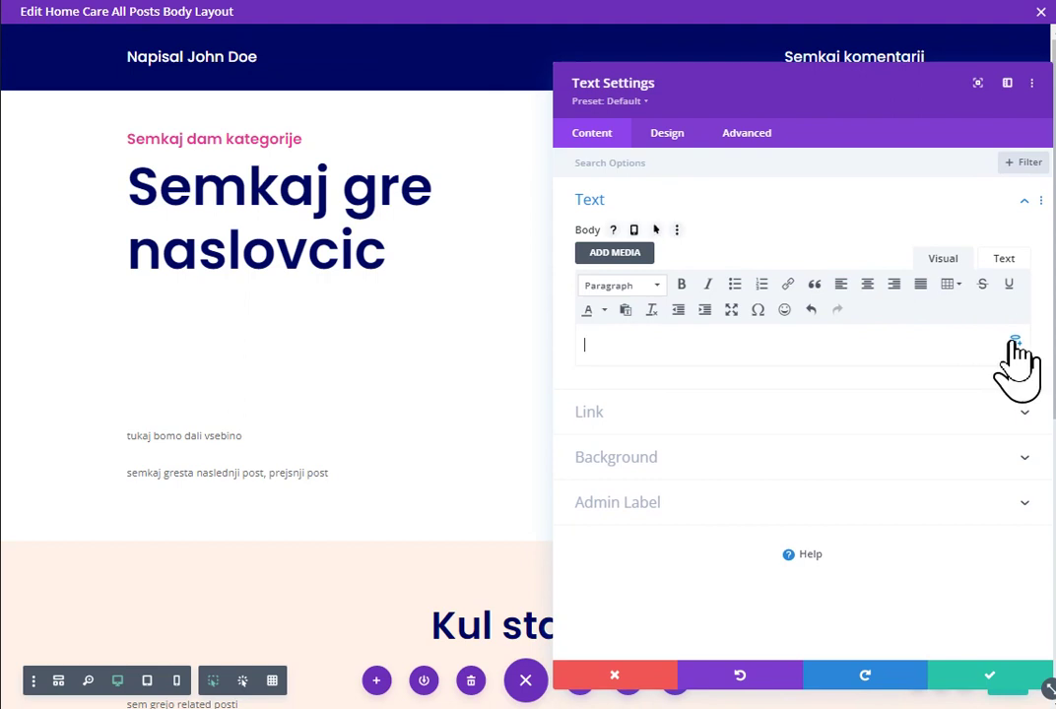
click(1013, 342)
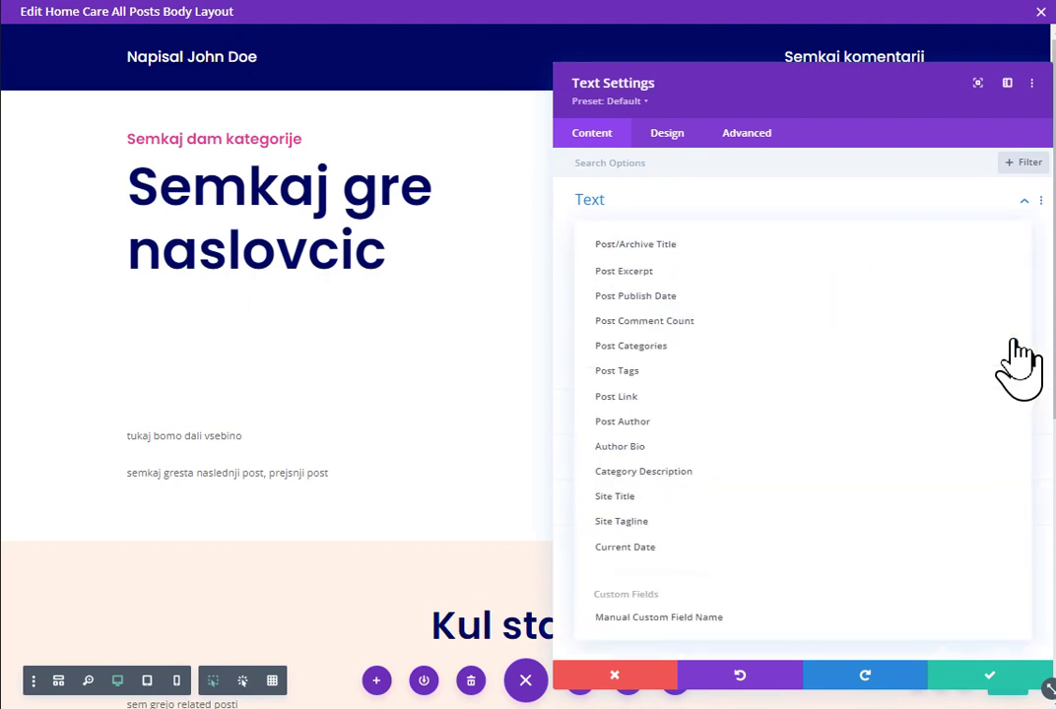
click(689, 295)
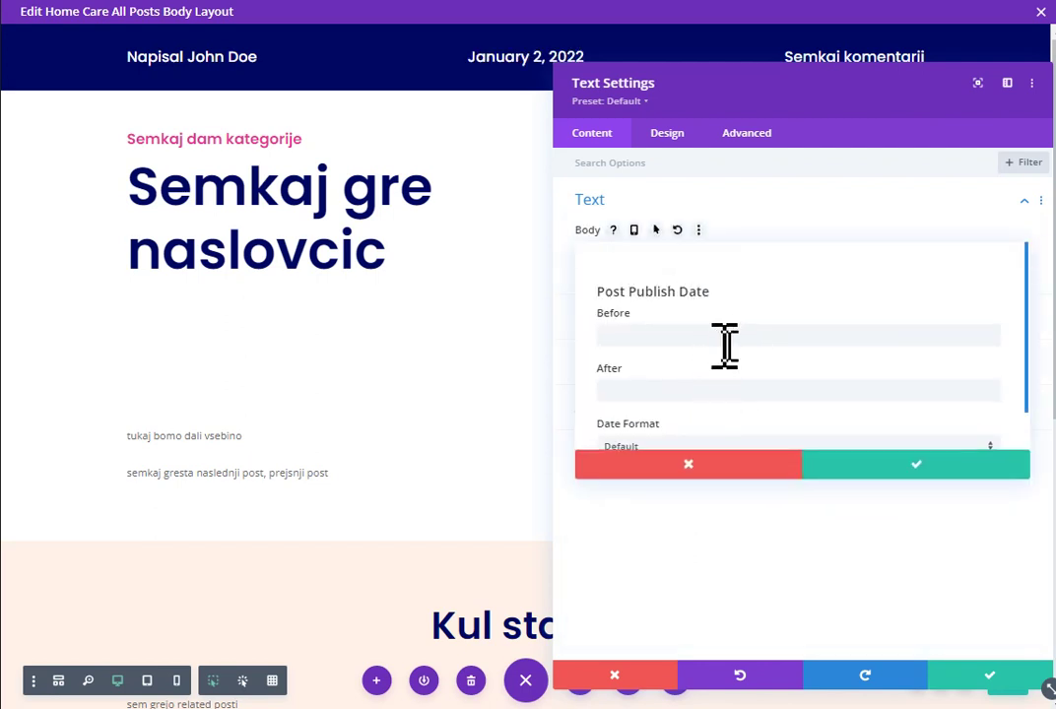
scroll(1030, 358, down, 1)
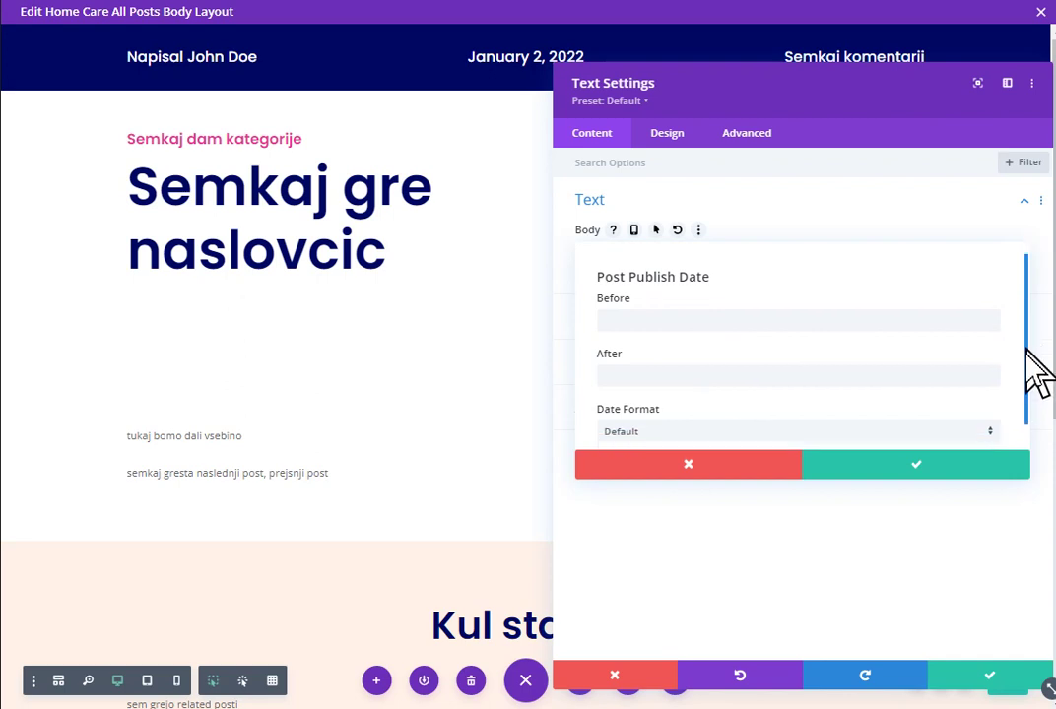
click(970, 413)
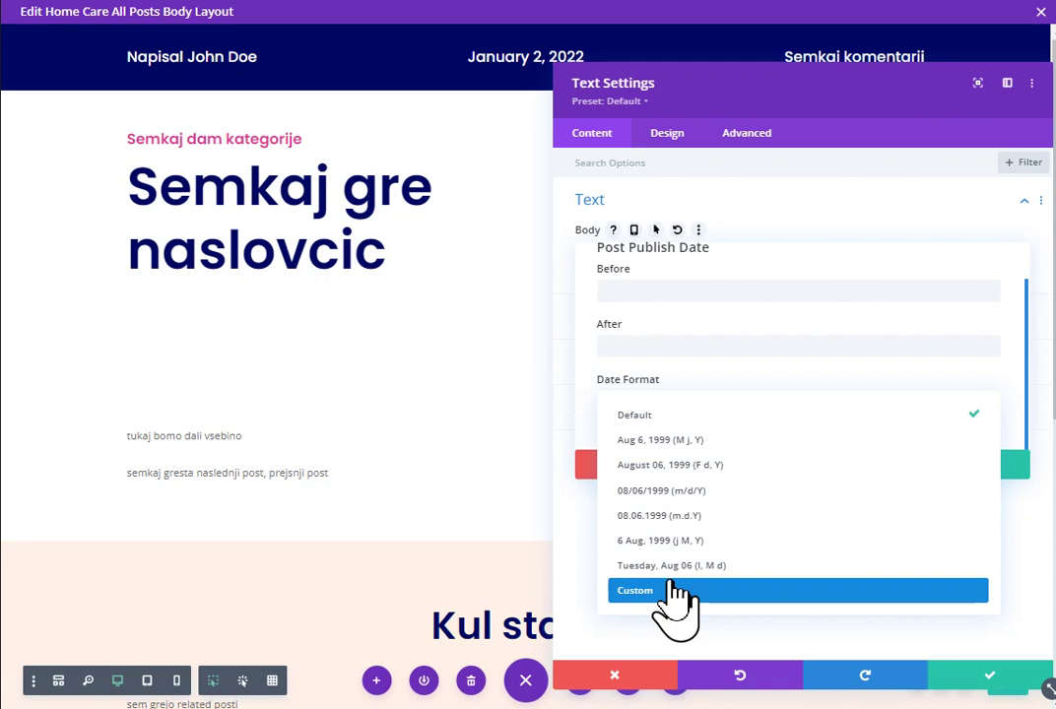
click(591, 406)
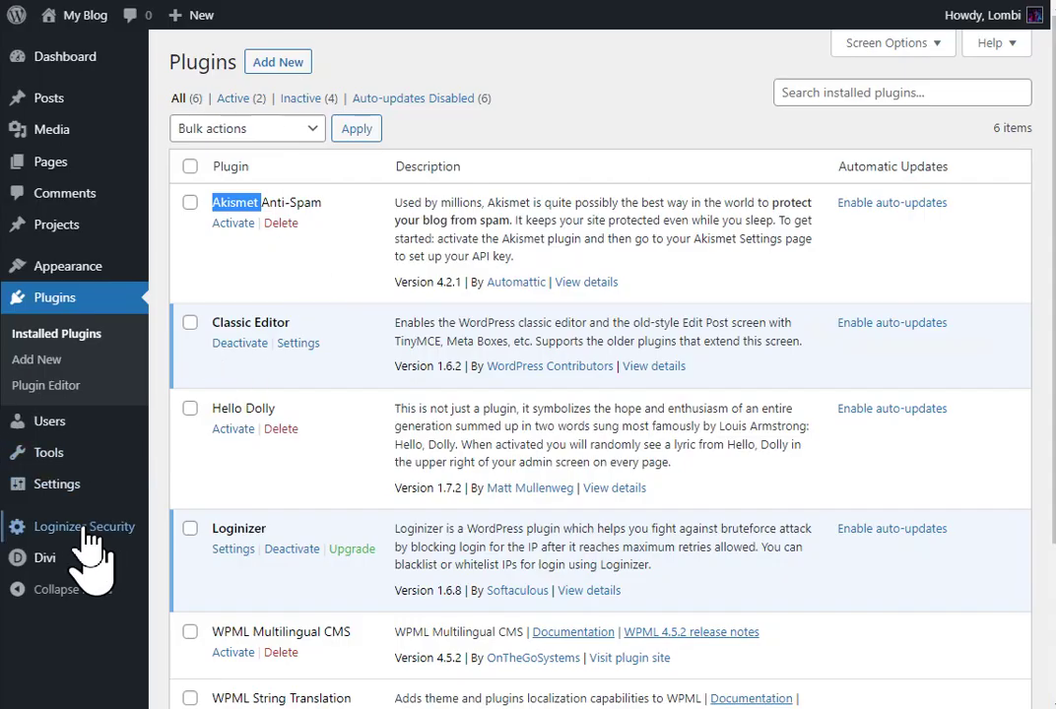
Step: Review the WordPress General Settings page, then return to the Theme Builder tab
mouse_move(29, 485)
click(177, 486)
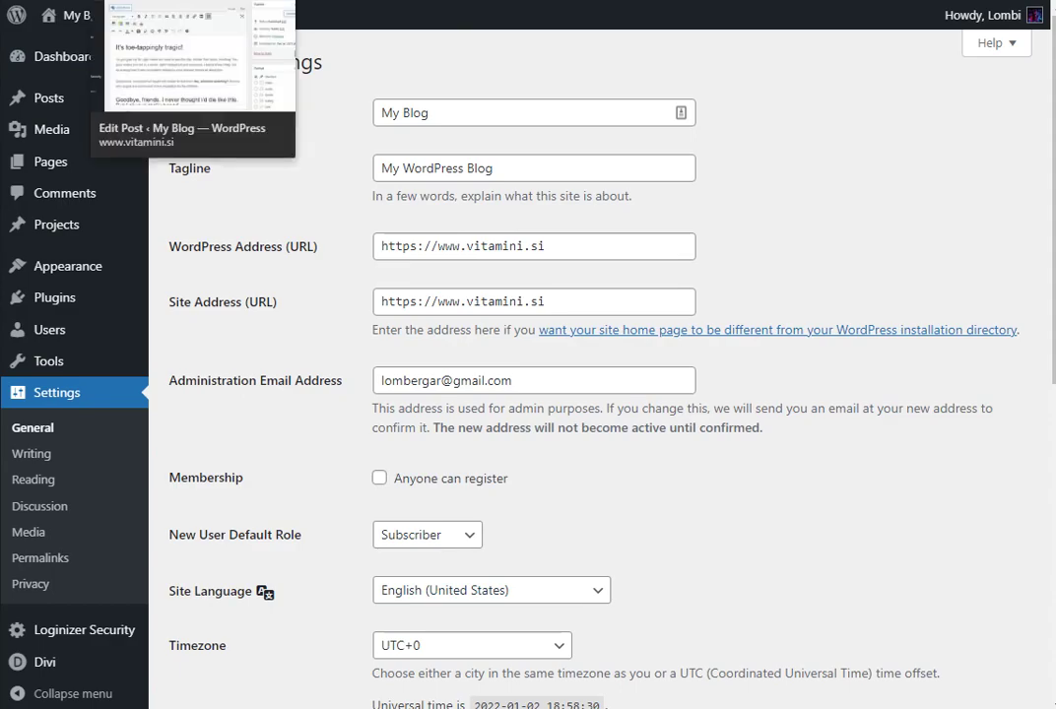
click(44, 0)
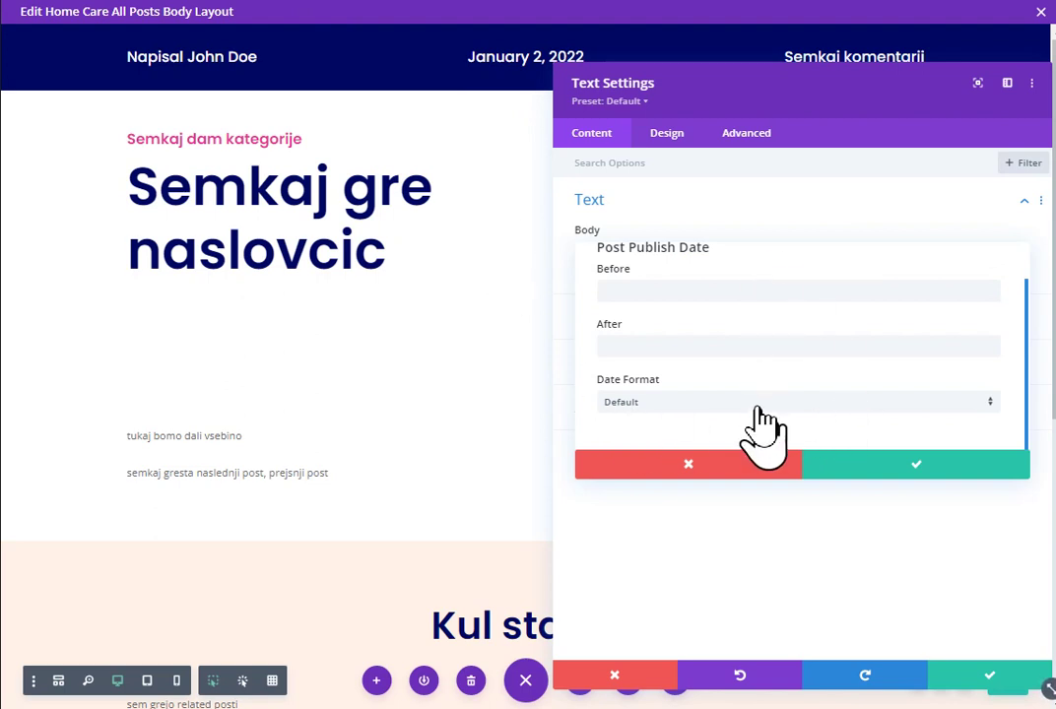
Step: Confirm the Post Publish Date settings and save the date module showing January 2, 2022
click(902, 469)
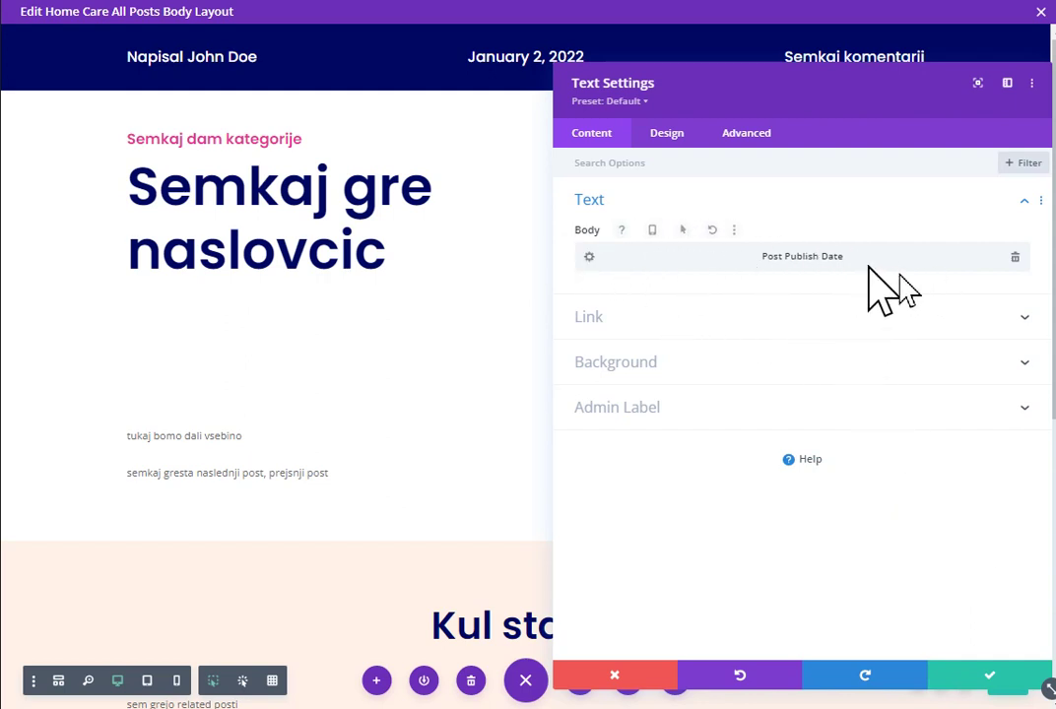
click(589, 257)
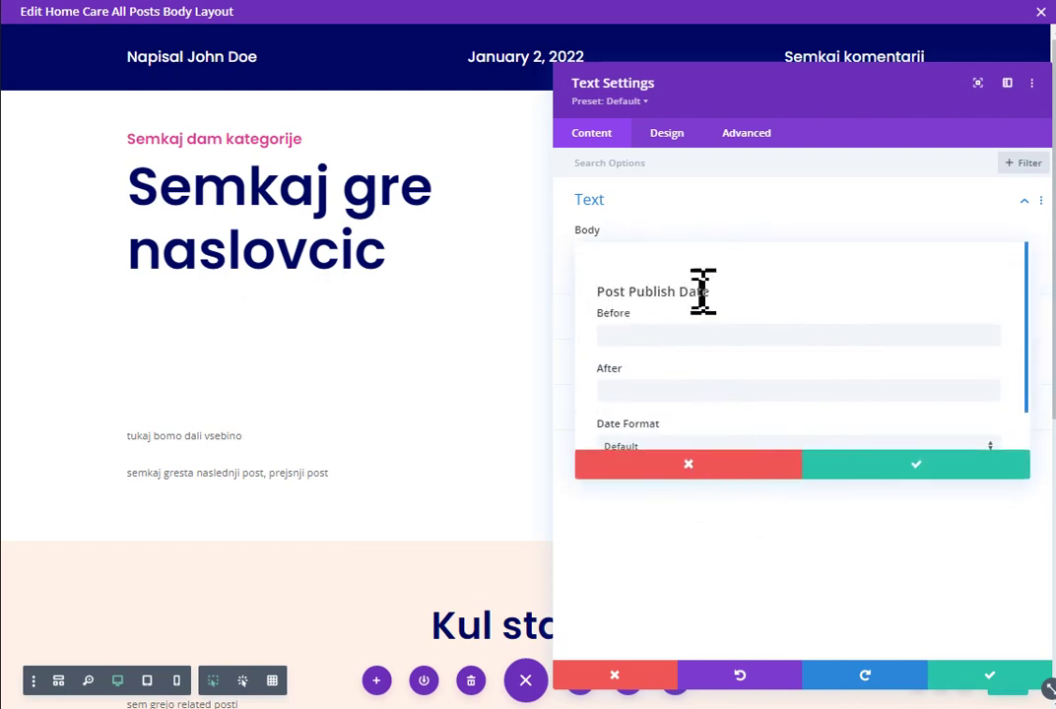
click(689, 467)
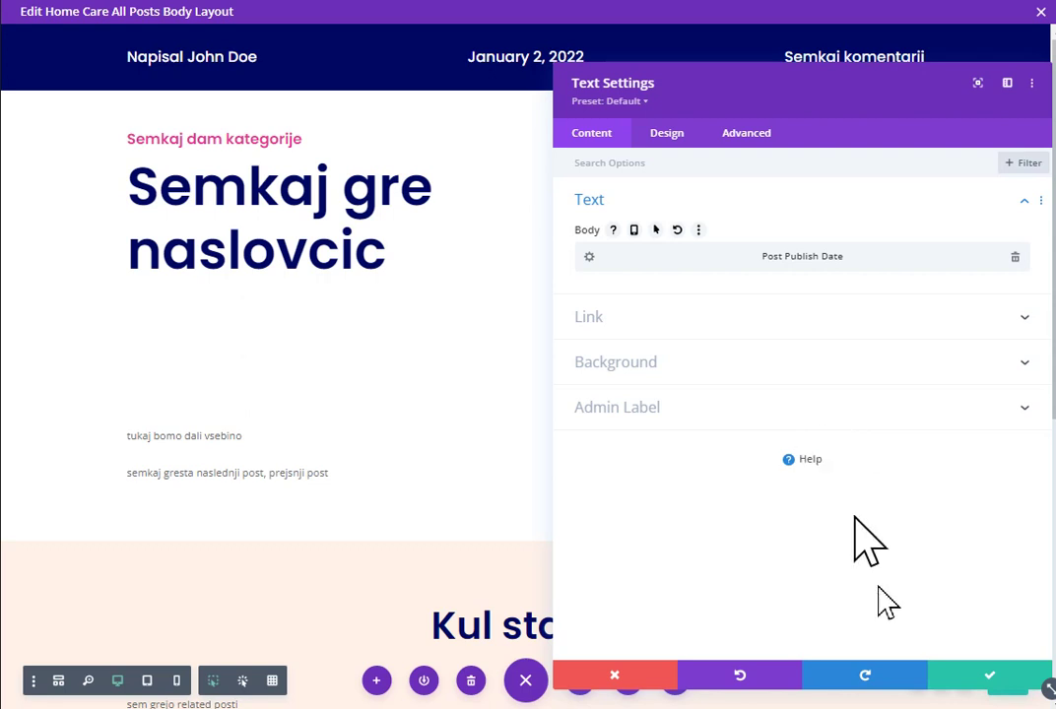
click(975, 679)
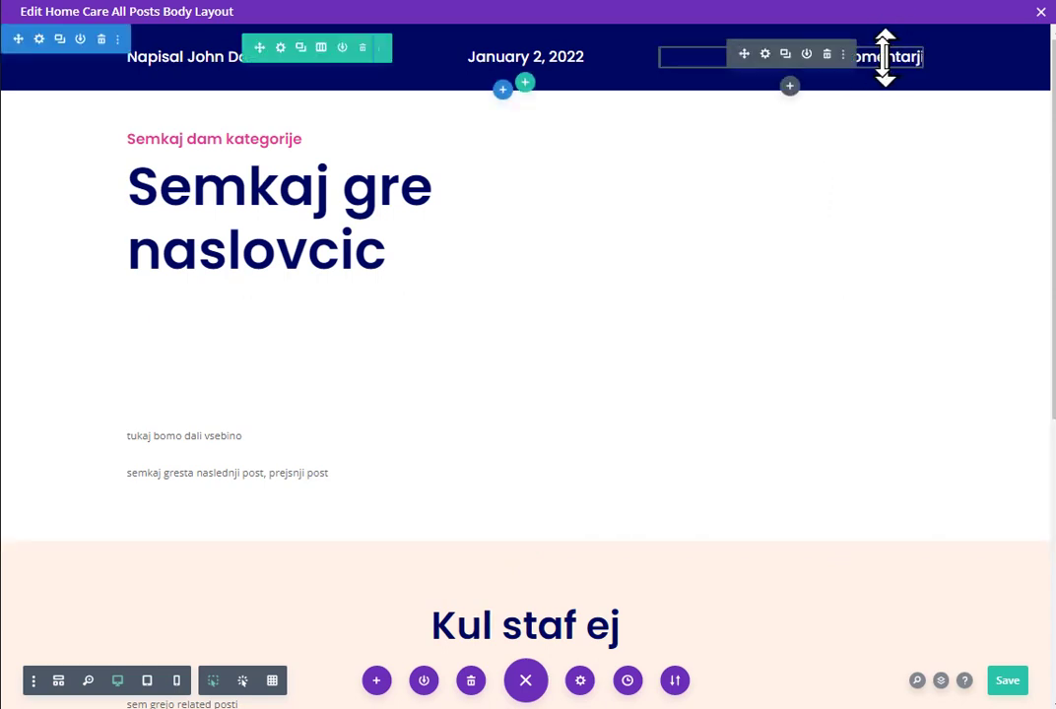
Step: Replace the Semkaj komentarji text with the dynamic Post Comment Count and edit its Before text
click(765, 54)
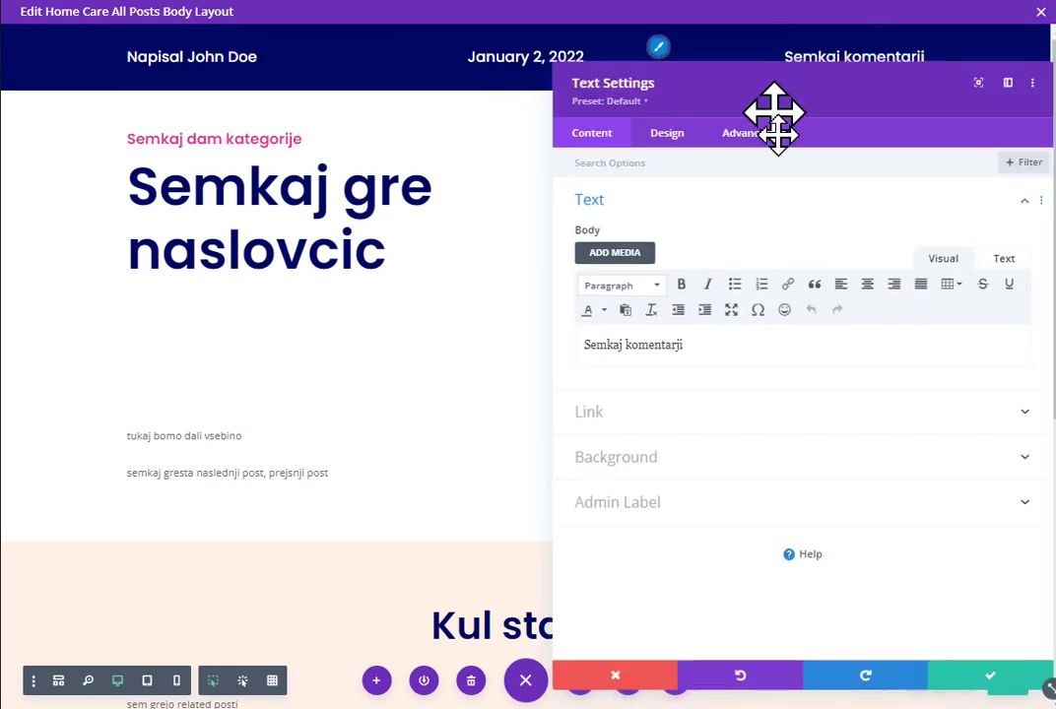
drag(709, 362, 490, 337)
key(BackSpace)
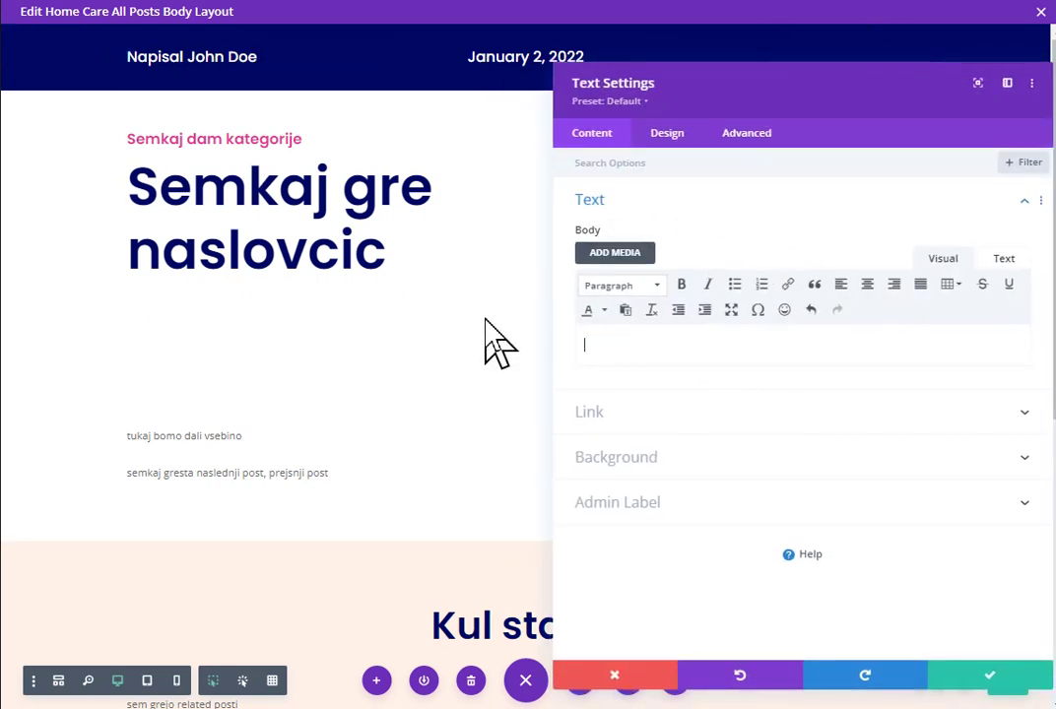
click(1014, 340)
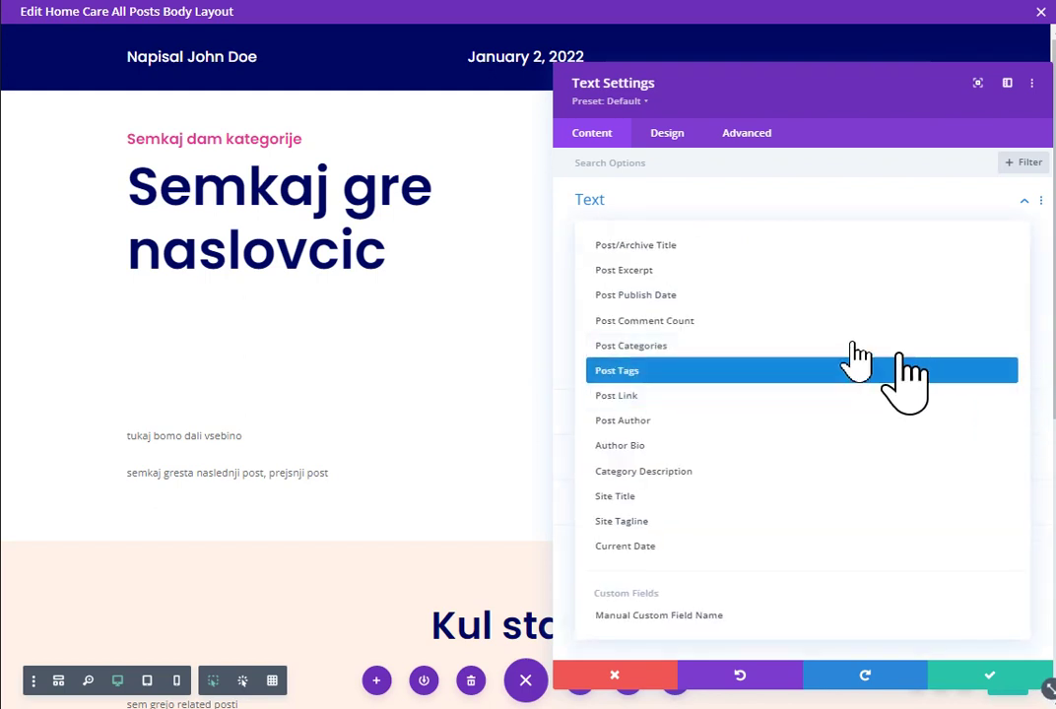
click(707, 325)
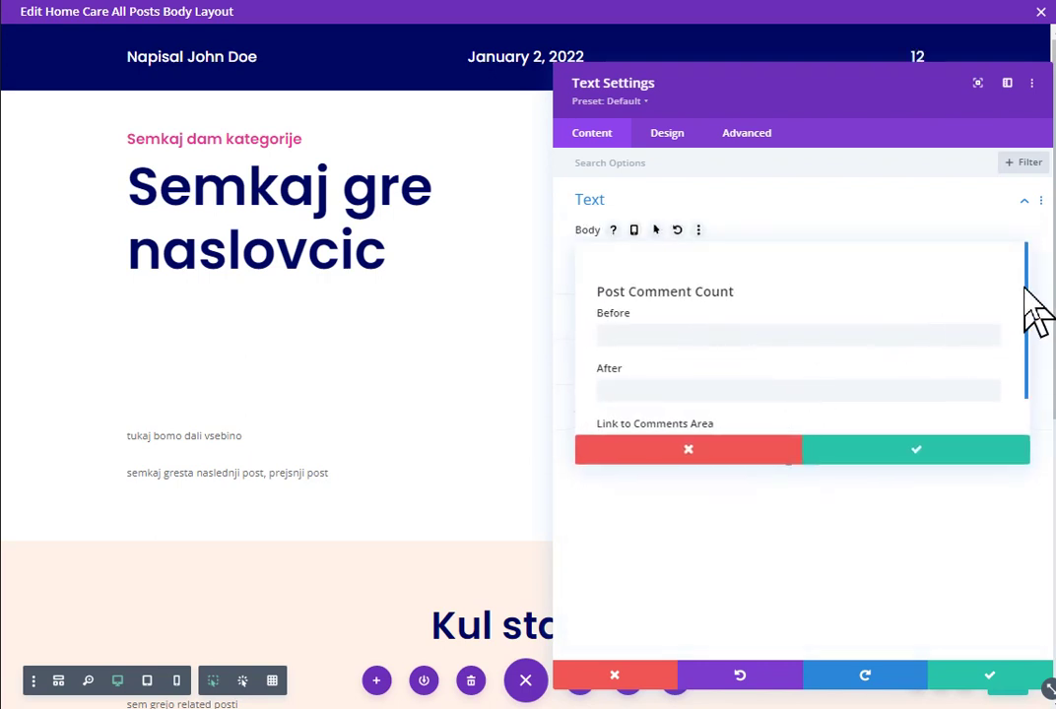
drag(1025, 293, 1027, 343)
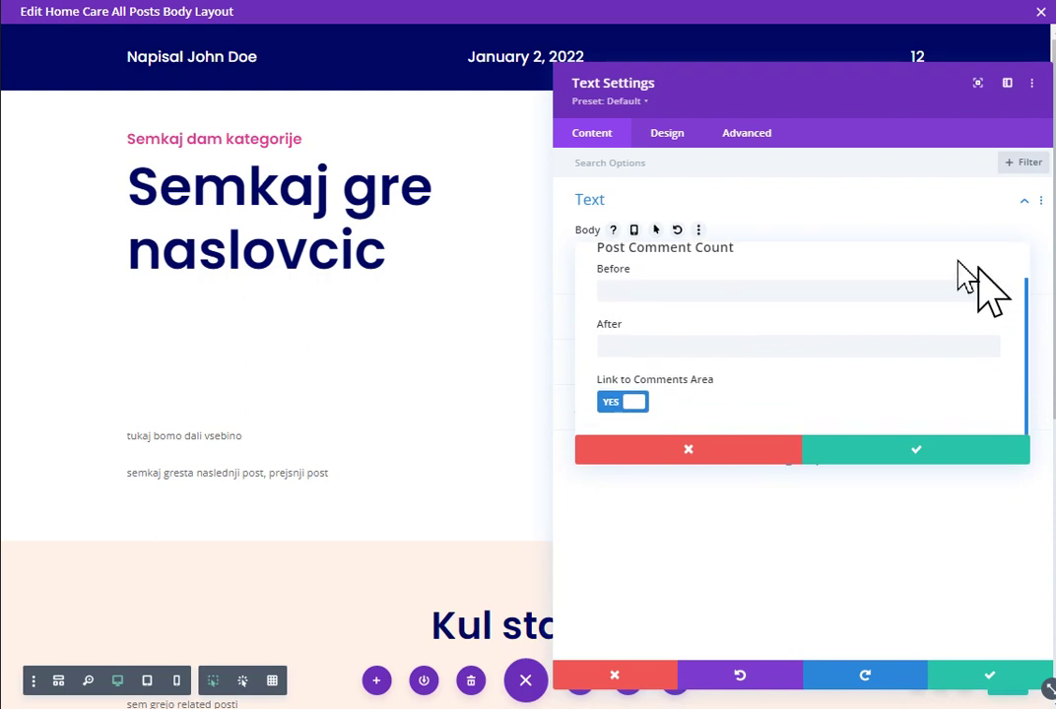
click(741, 300)
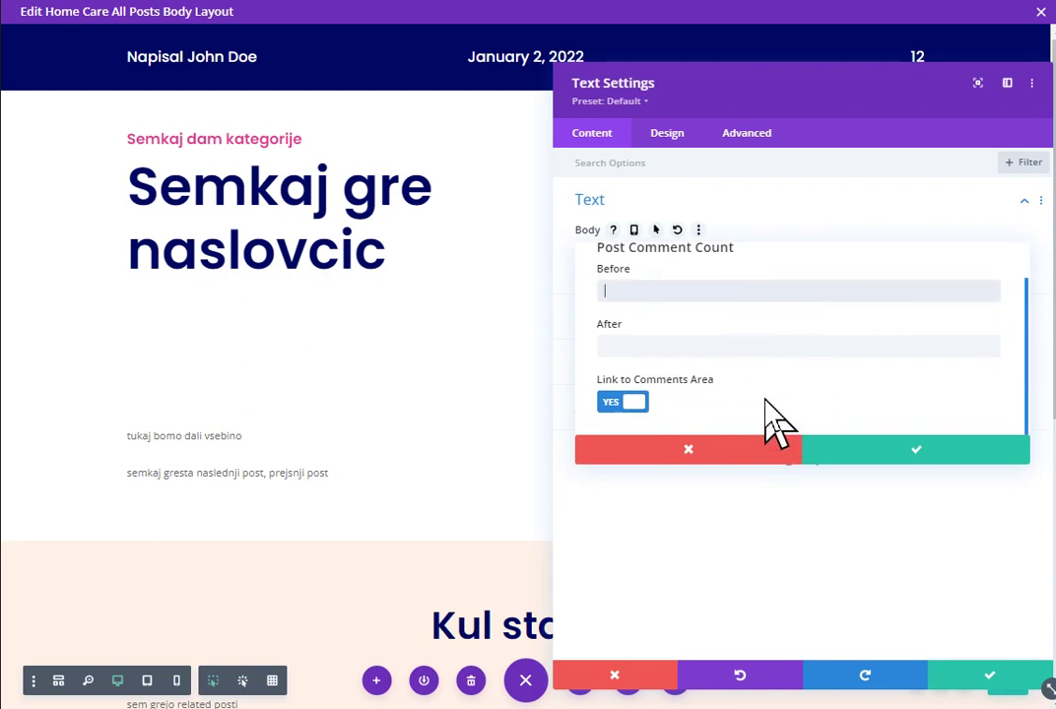
drag(839, 89, 822, 119)
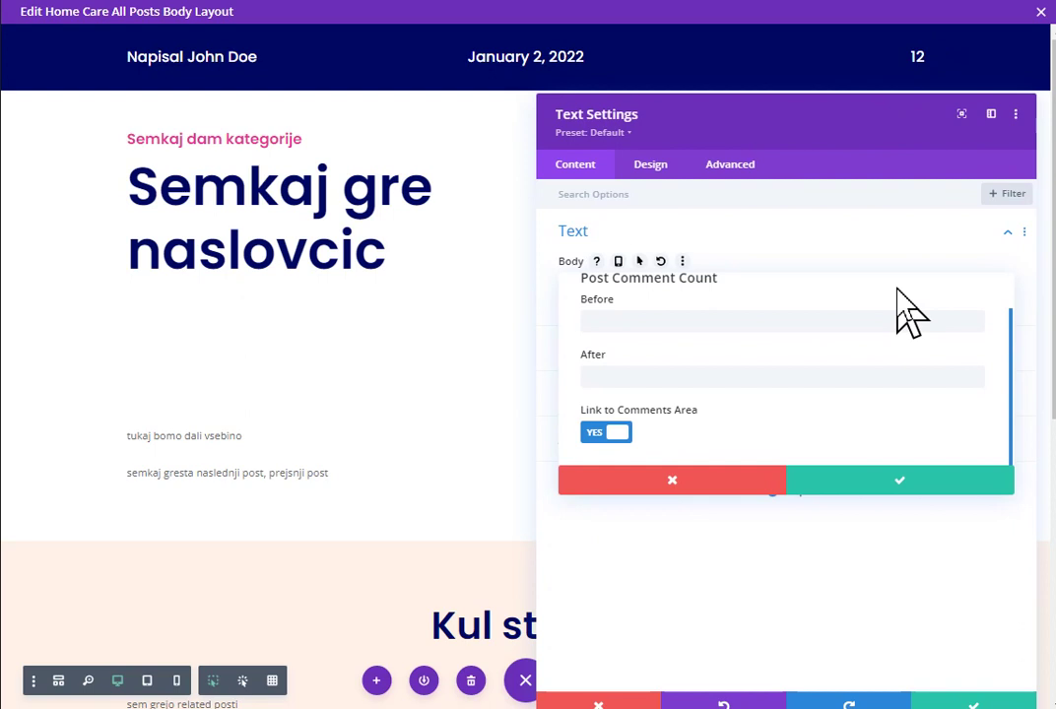
Step: Set the comment count's After text so it reads '12 komentar ... ja ... jev?', then save the module
click(802, 318)
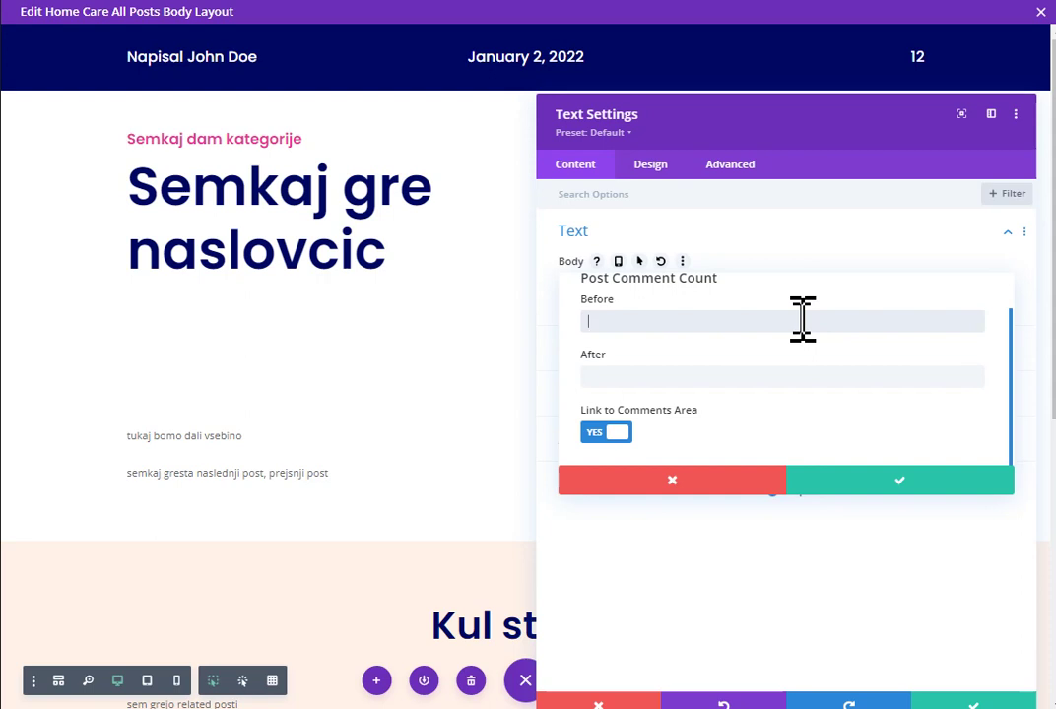
click(746, 382)
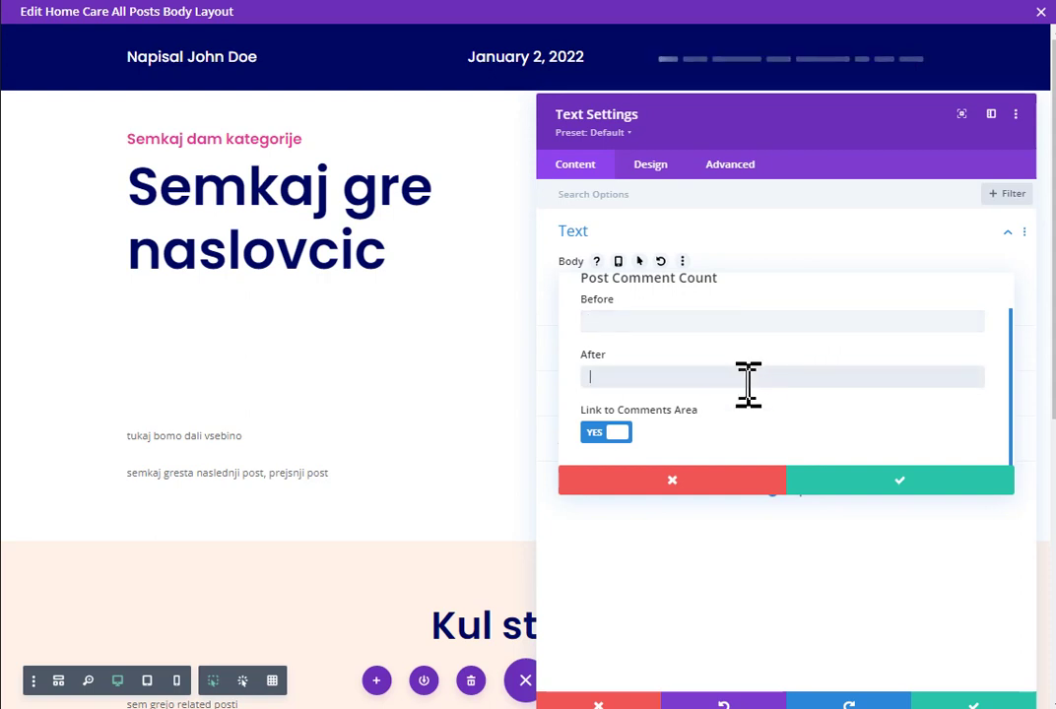
text(komentarjev)
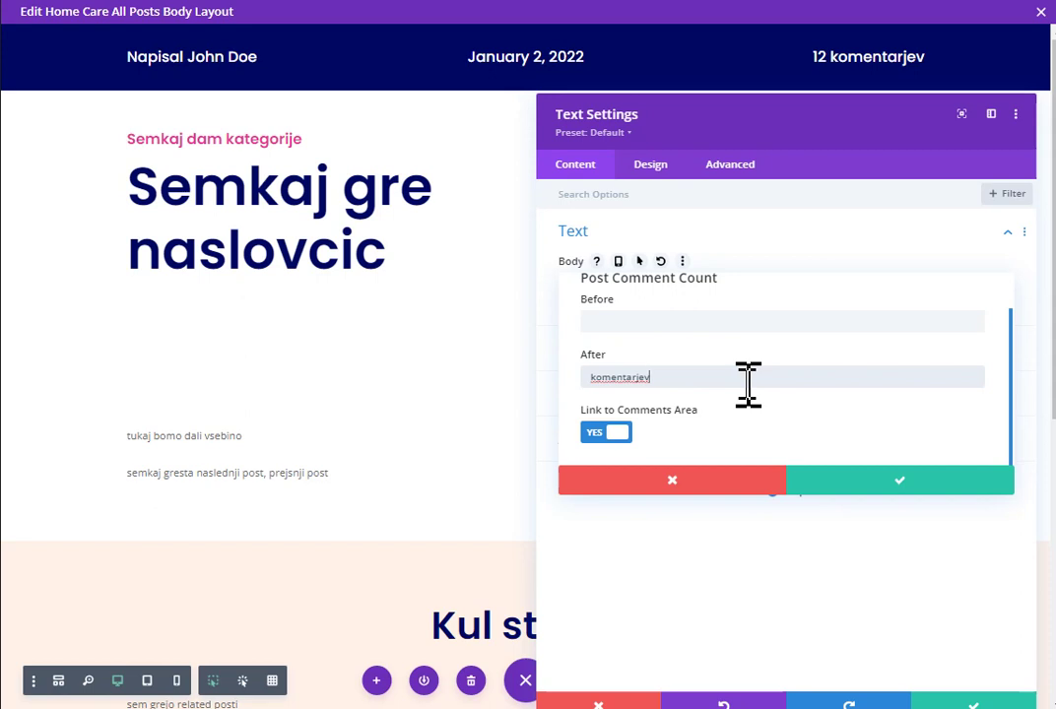
key(BackSpace)
key(BackSpace)
key(BackSpace)
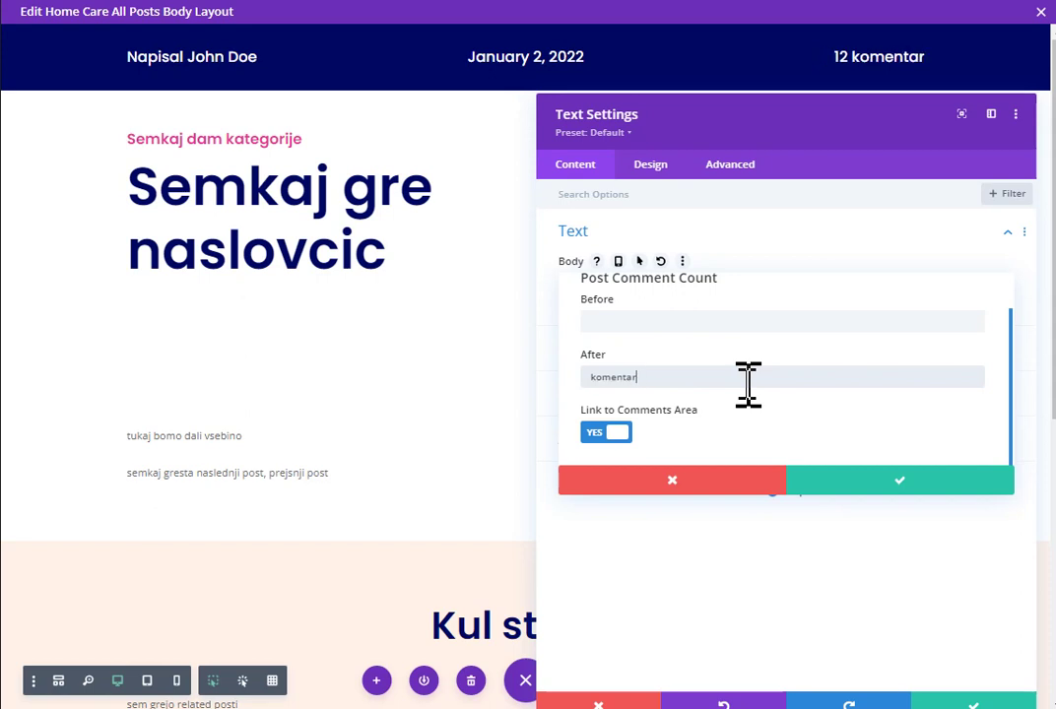
text(...)
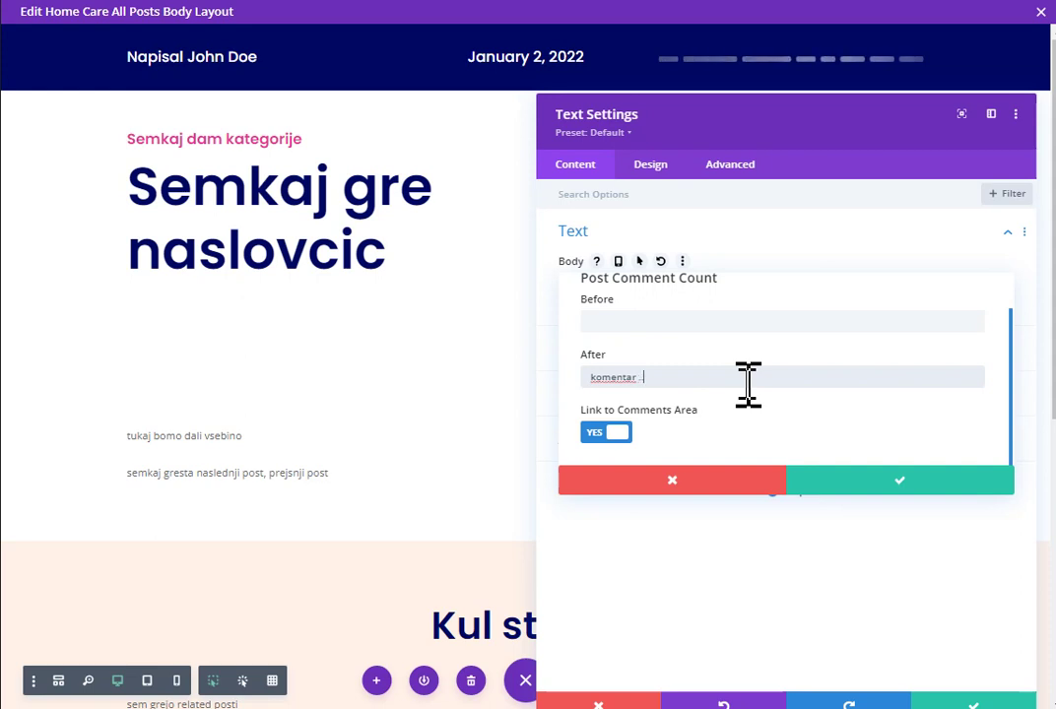
text( ja ... jev?)
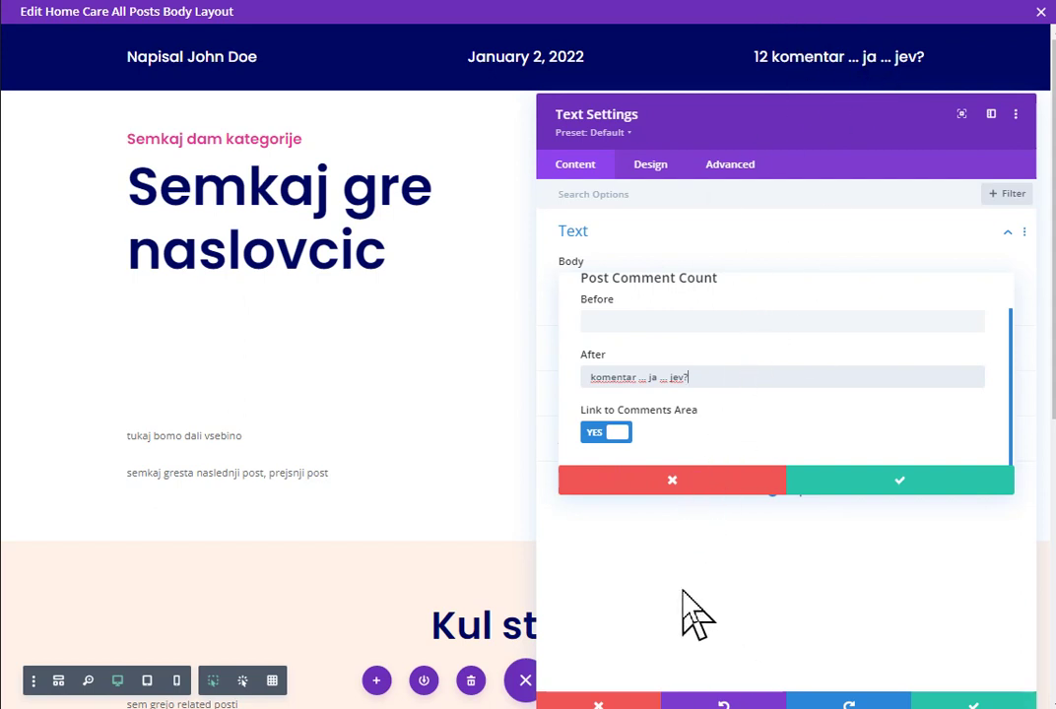
click(877, 482)
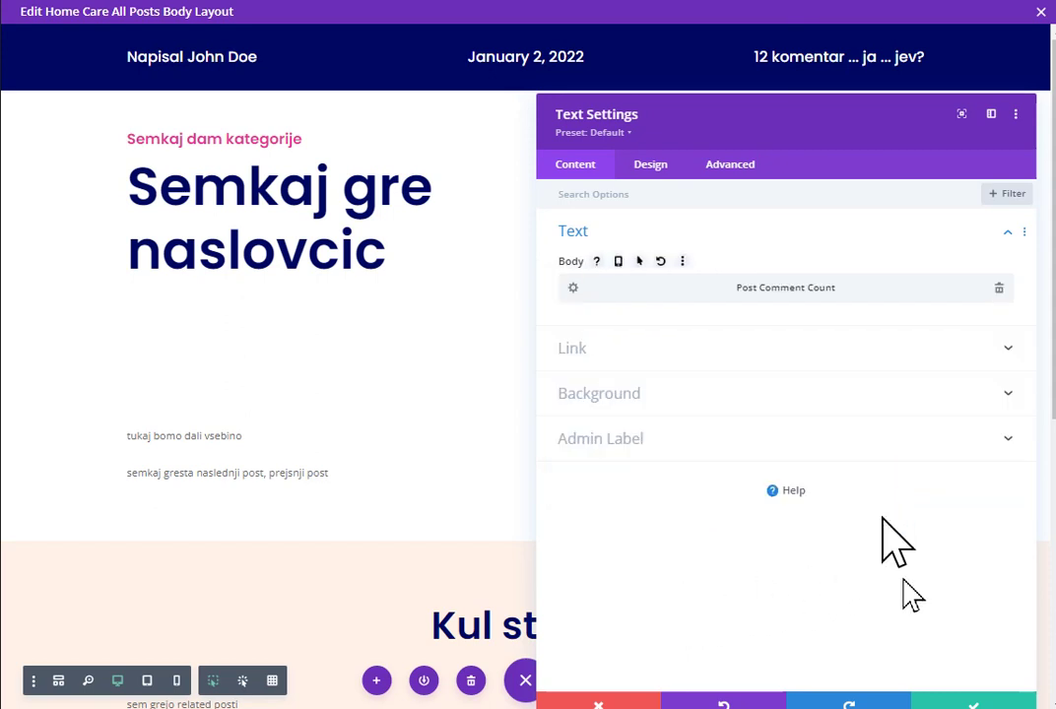
click(961, 702)
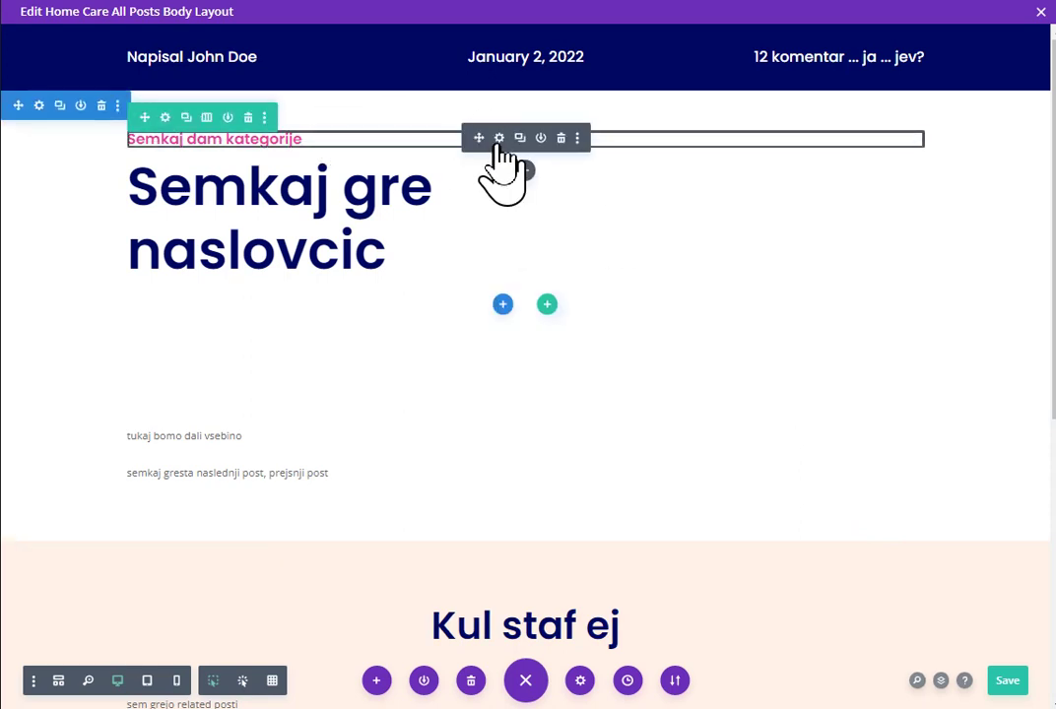
Step: Replace the 'Semkaj dam kategorije' placeholder text with dynamic Post Categories content
click(499, 138)
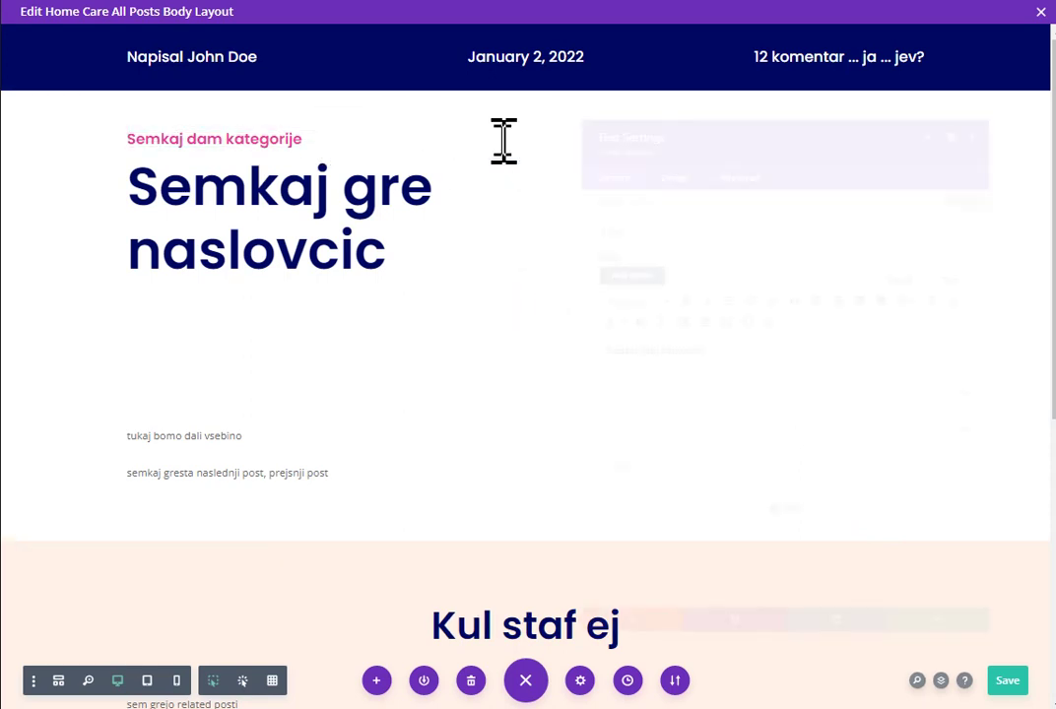
drag(702, 95, 661, 105)
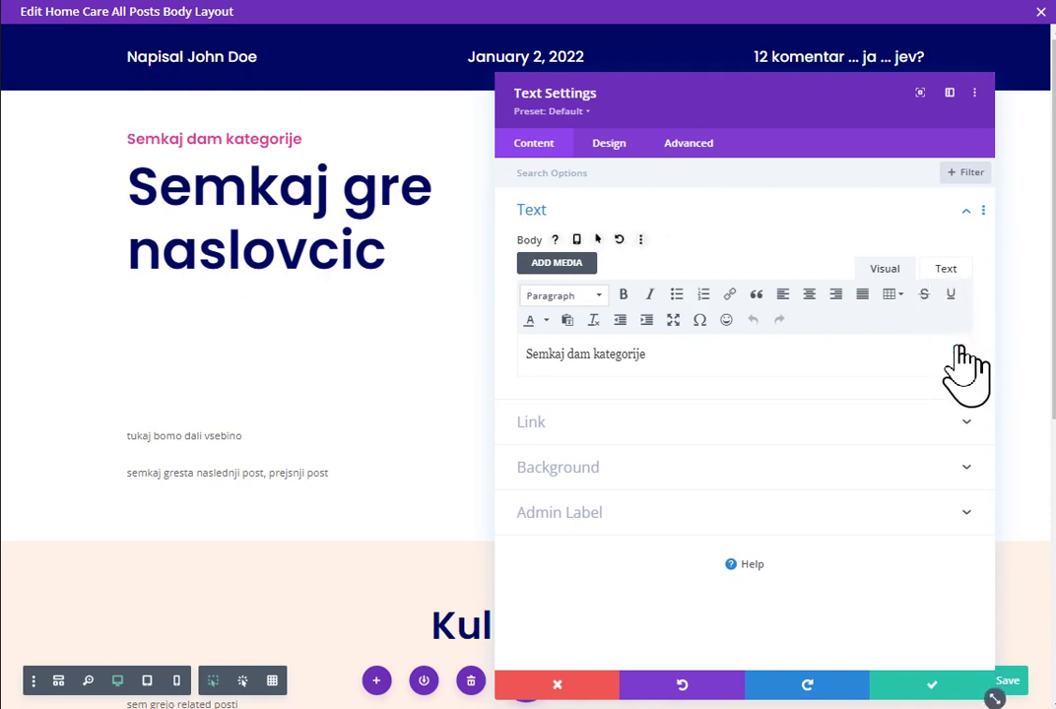
click(685, 356)
key(ctrl+a)
key(BackSpace)
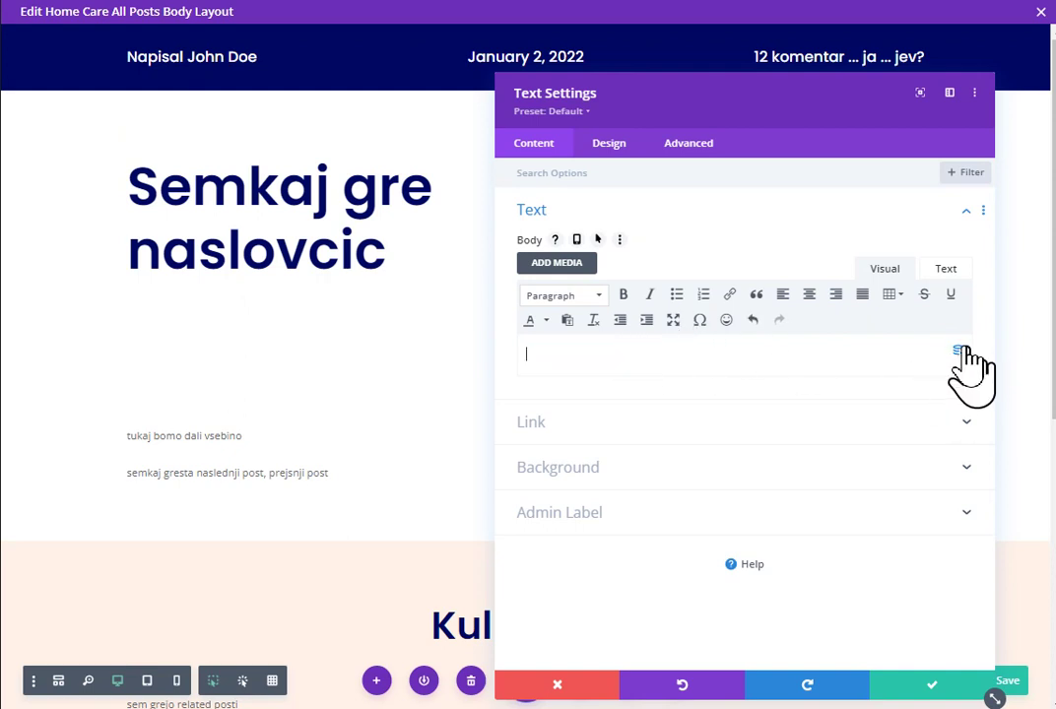
click(957, 352)
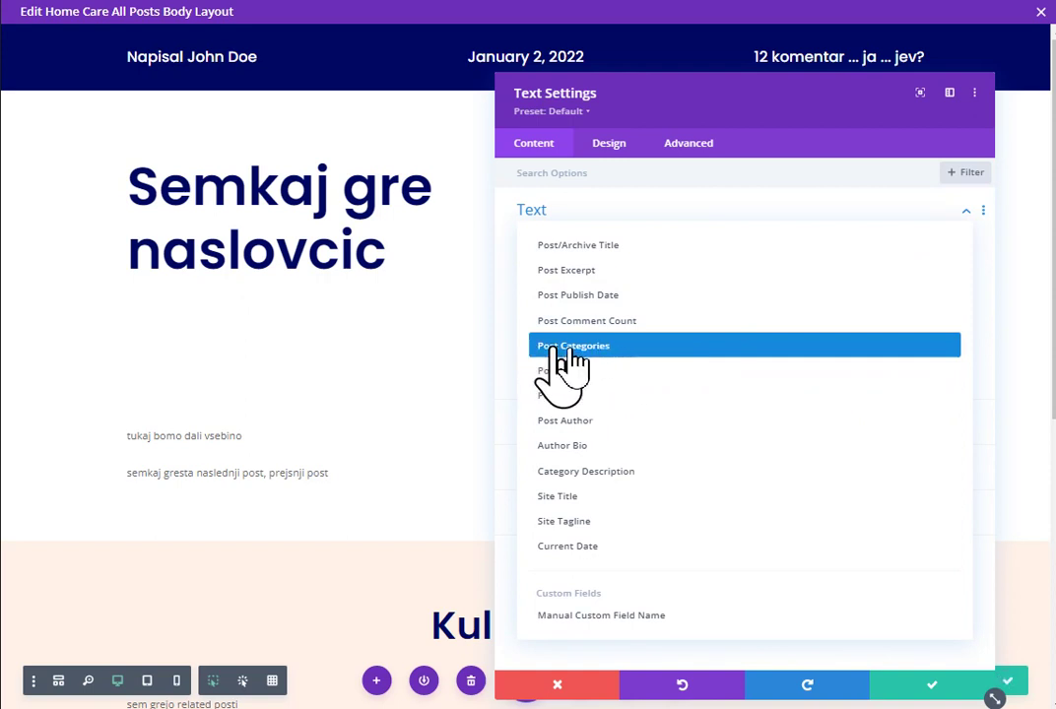
click(601, 345)
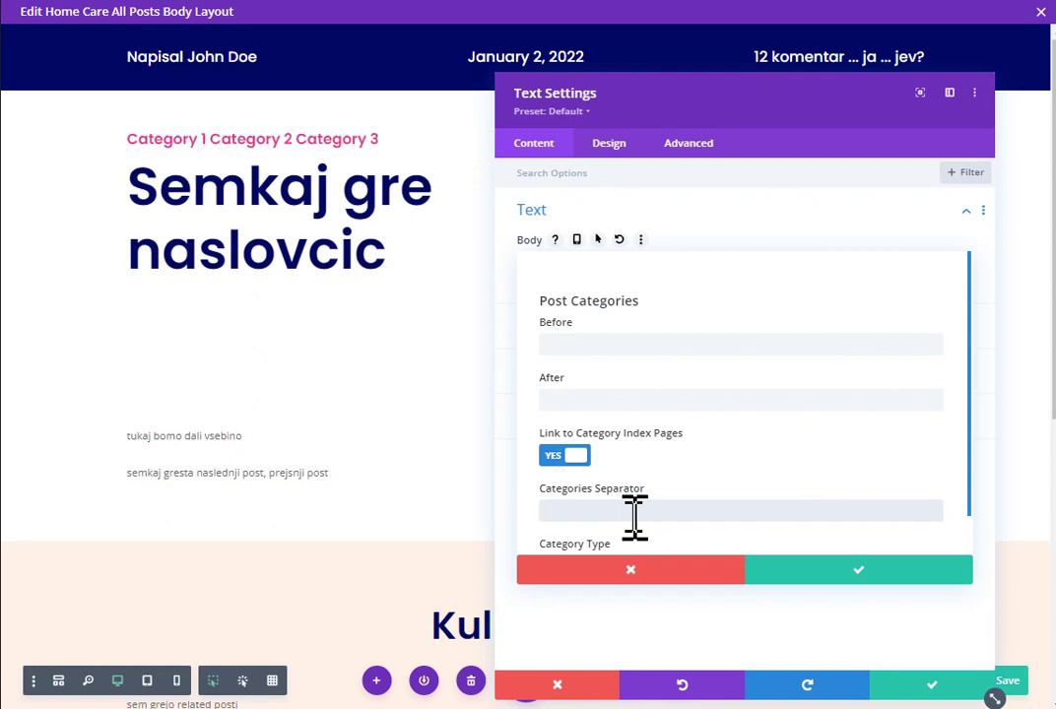
Step: Set the Categories Separator to a middle dot (·)
text(·)
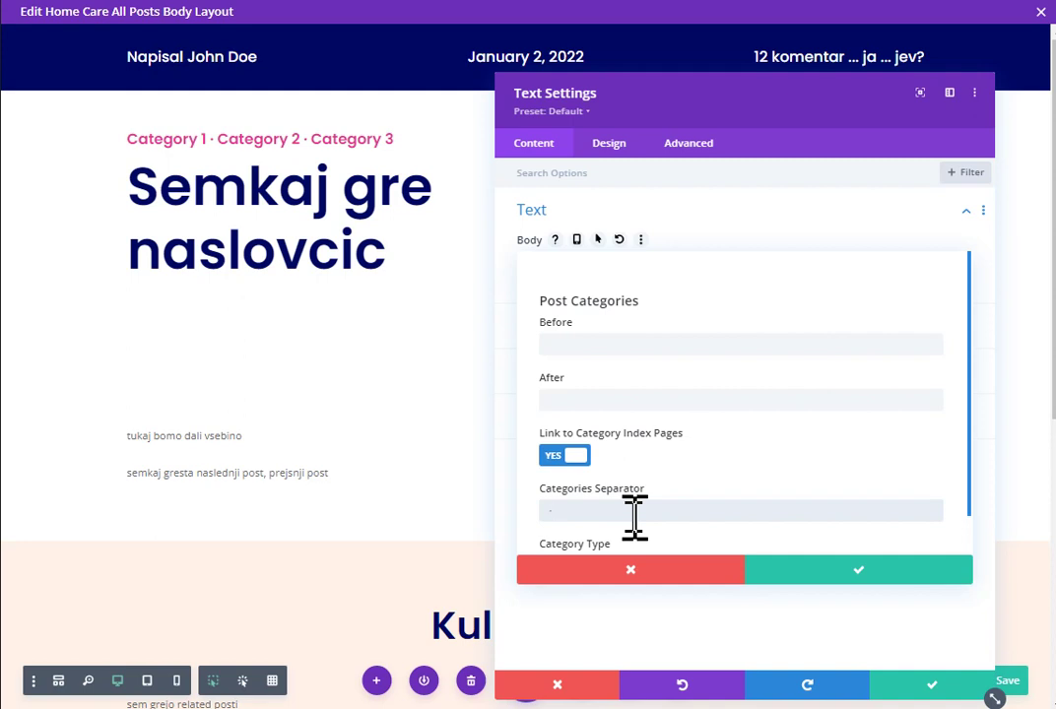
key(BackSpace)
text(·)
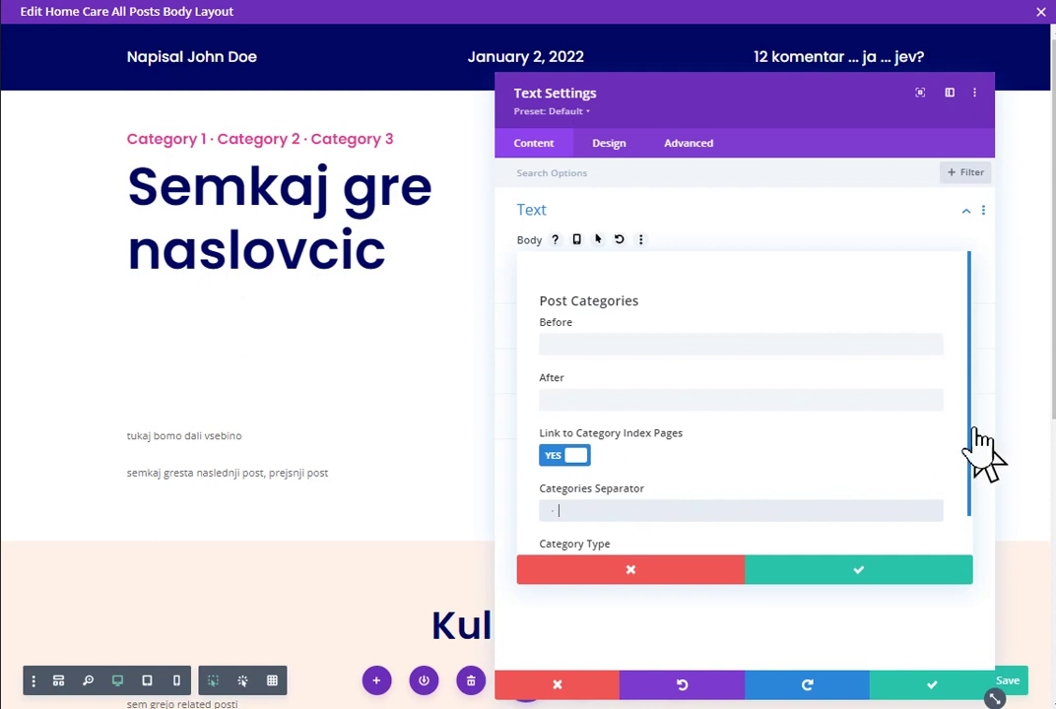
drag(979, 448, 985, 487)
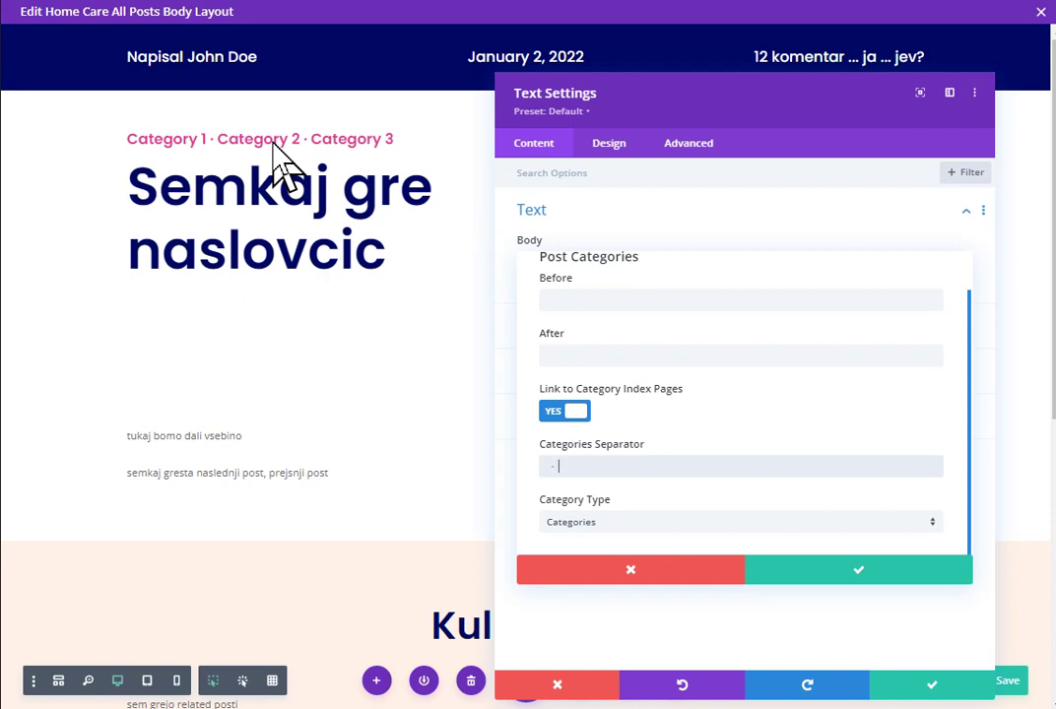
Step: Try Tags as the category type, revert to Categories, and save the category module
click(618, 522)
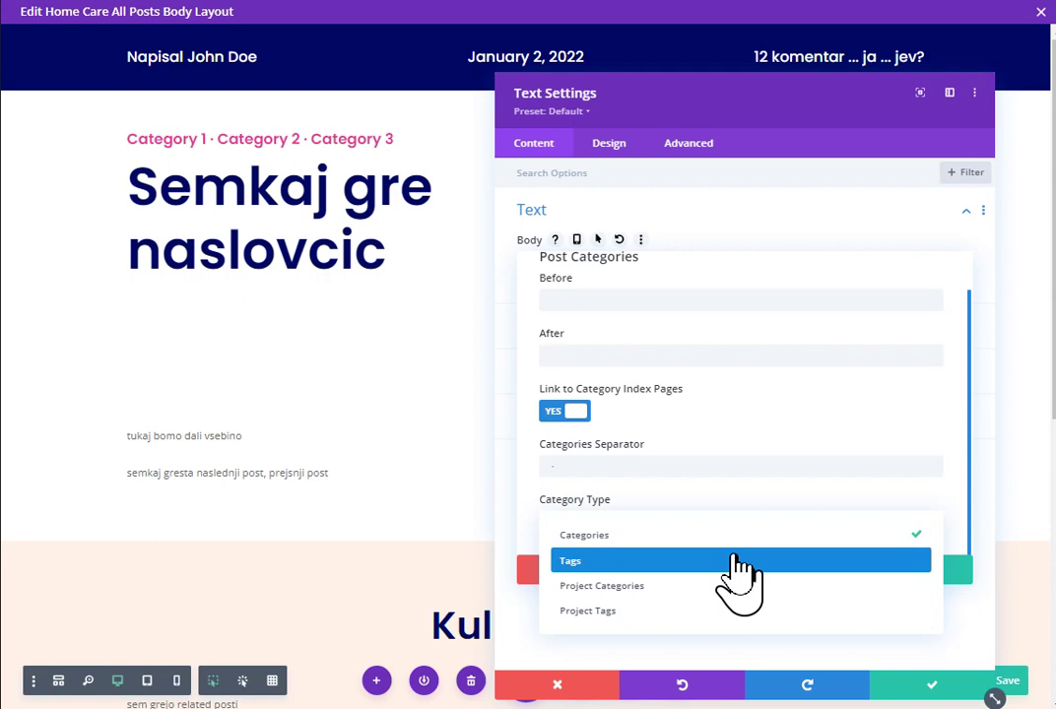
click(739, 561)
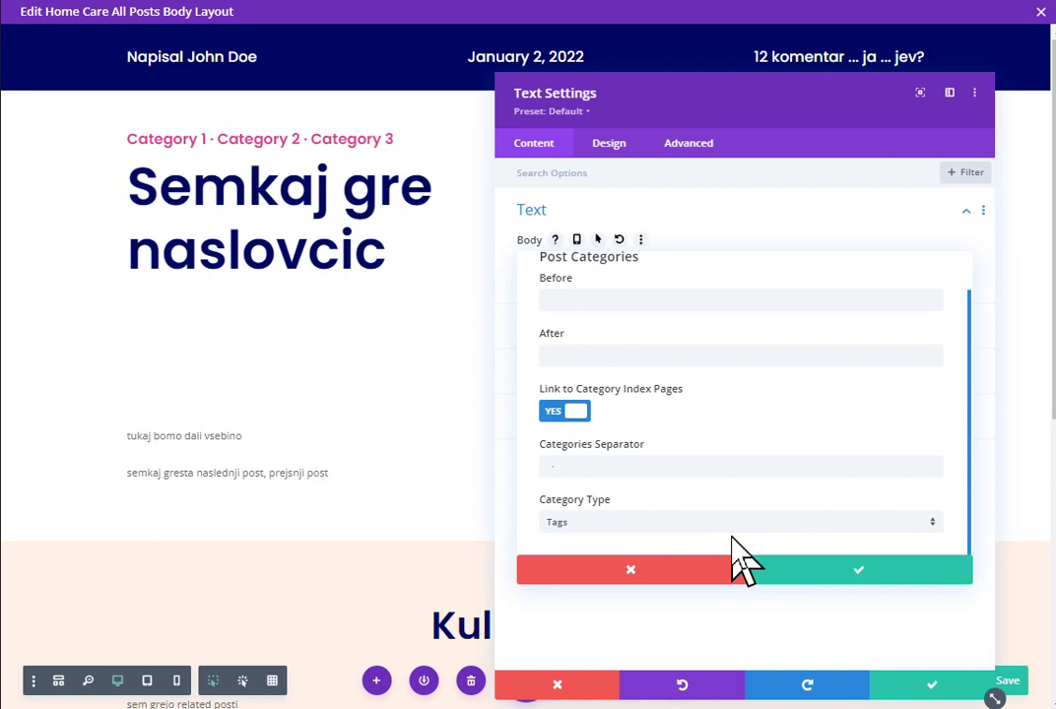
click(728, 524)
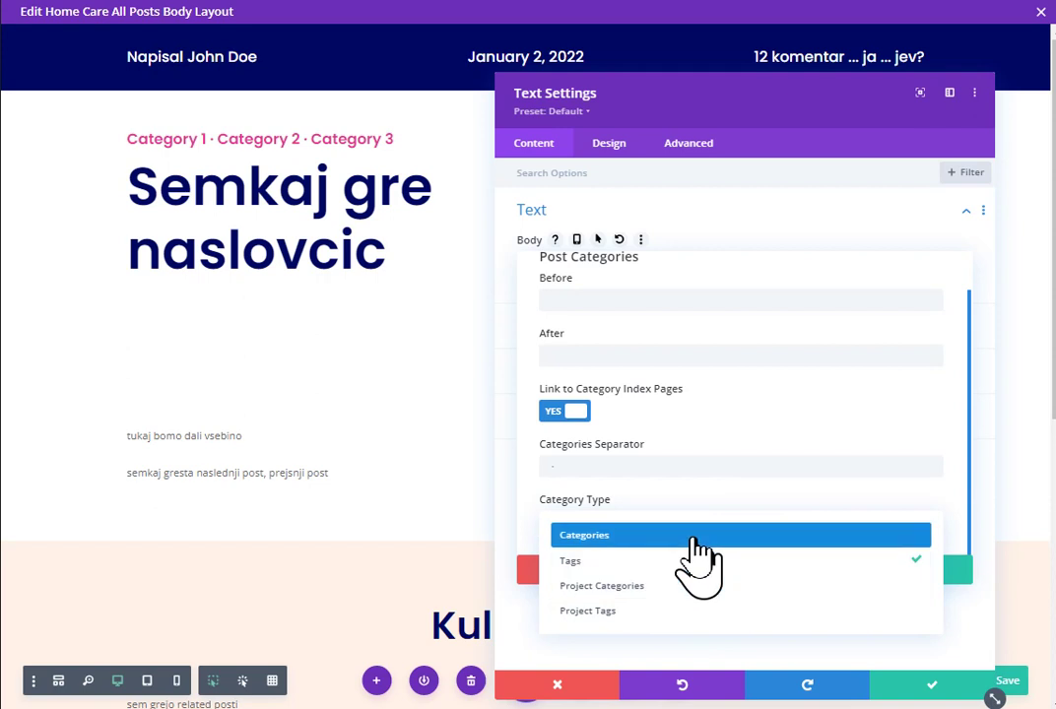
click(695, 539)
click(818, 571)
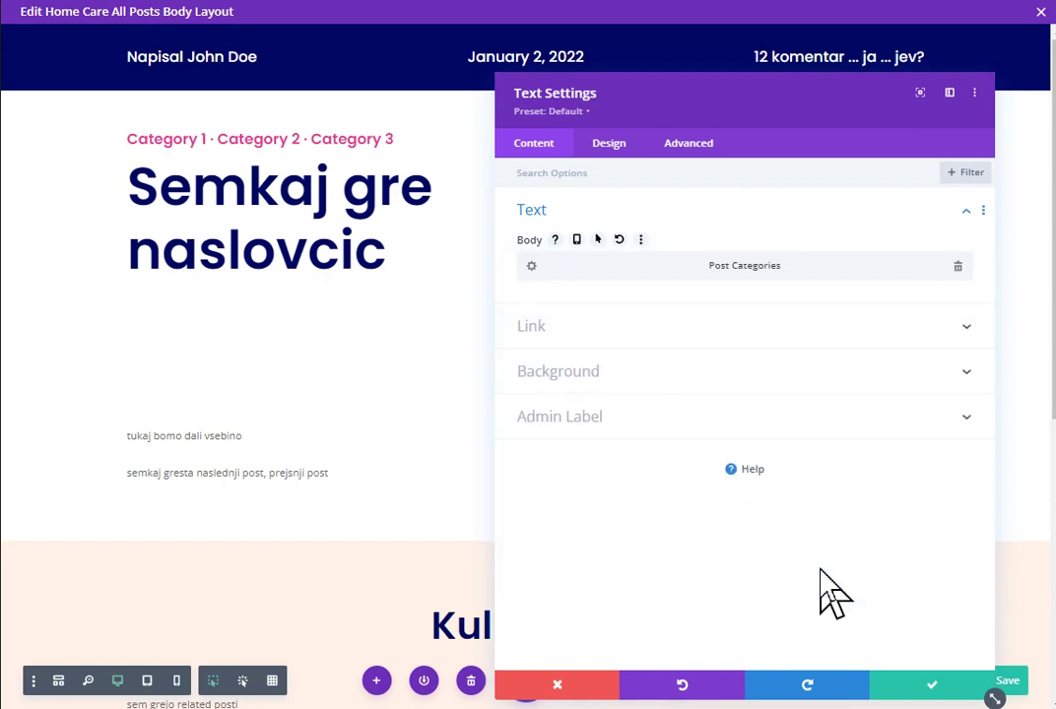
click(918, 697)
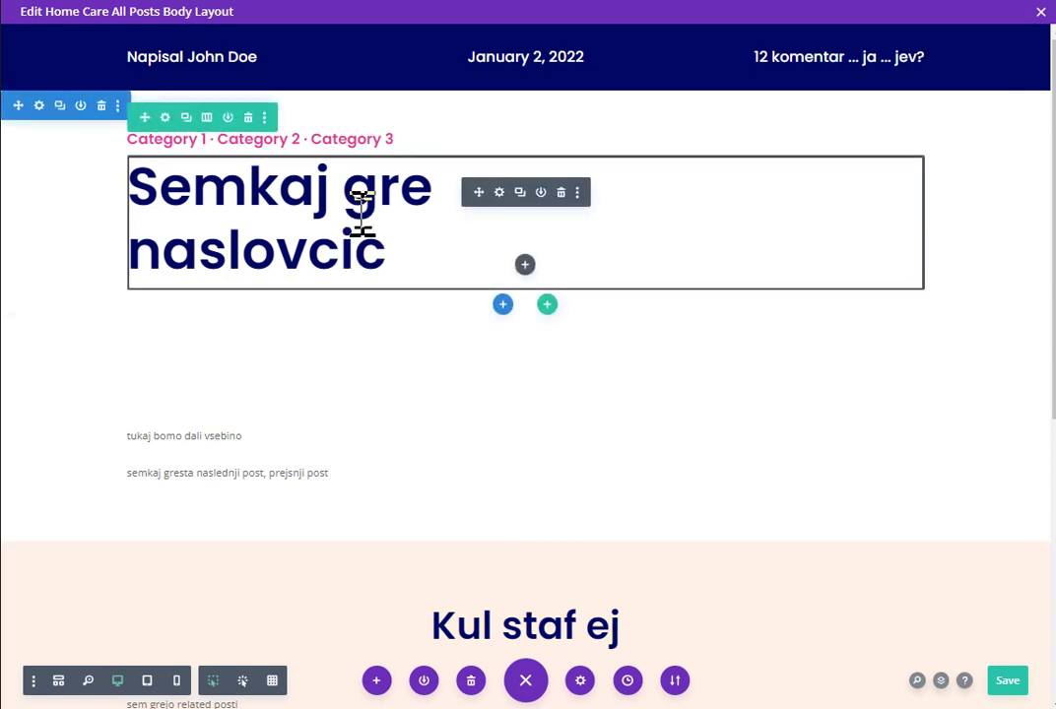
Step: Replace the 'Semkaj gre naslovcic' heading with the dynamic Post/Archive Title
click(499, 194)
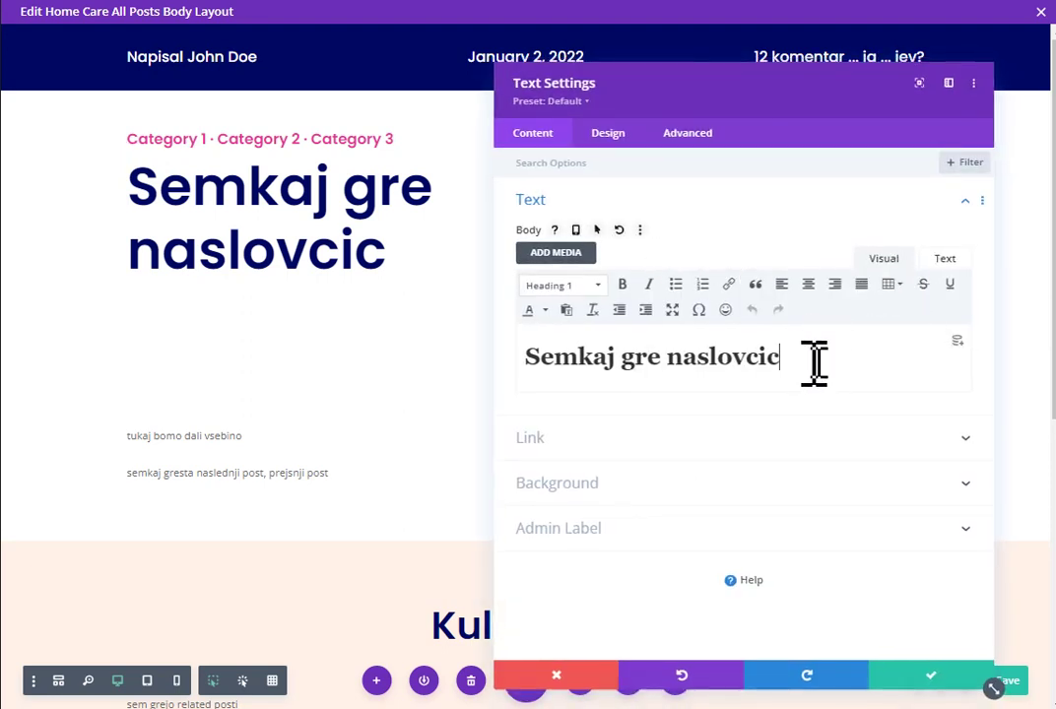
key(ctrl+a)
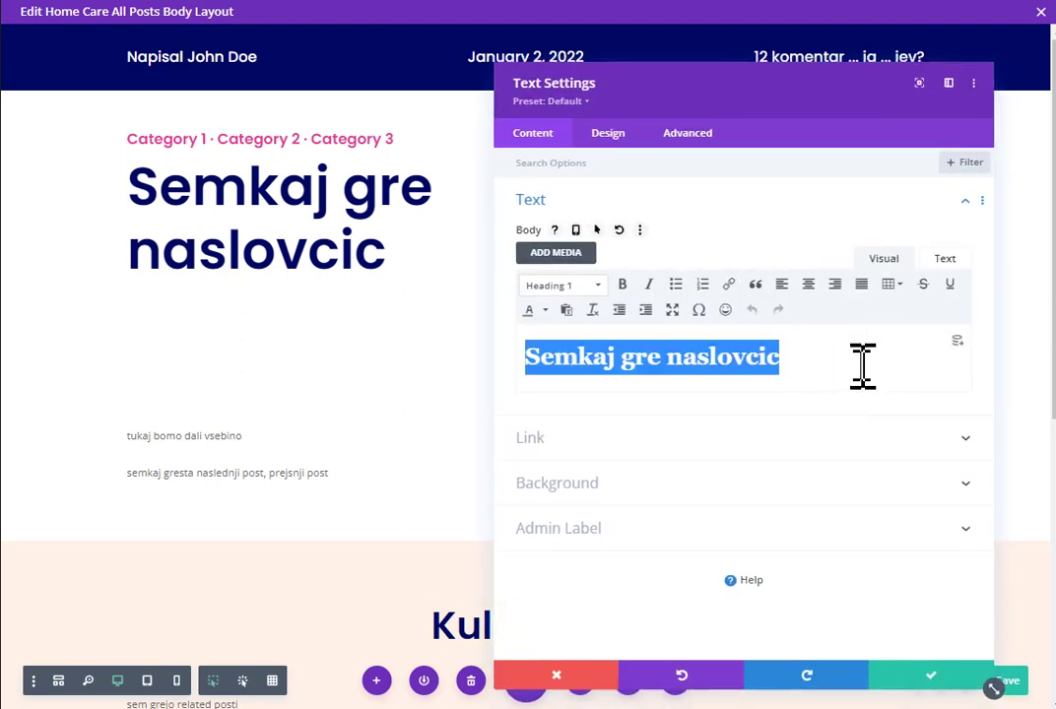
key(BackSpace)
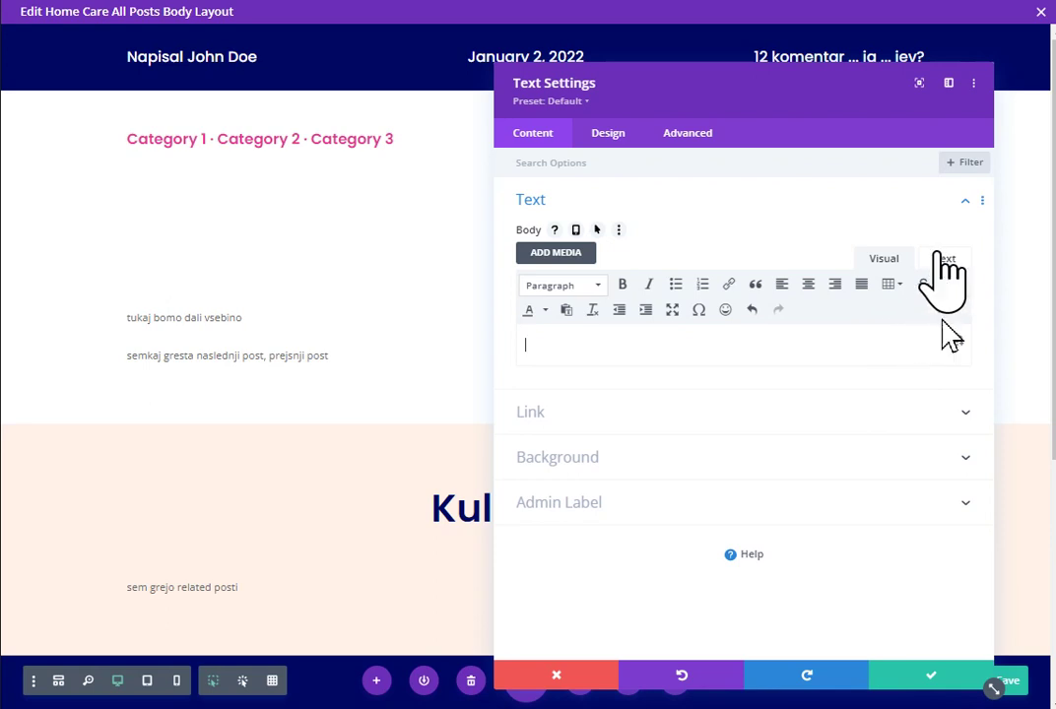
click(951, 344)
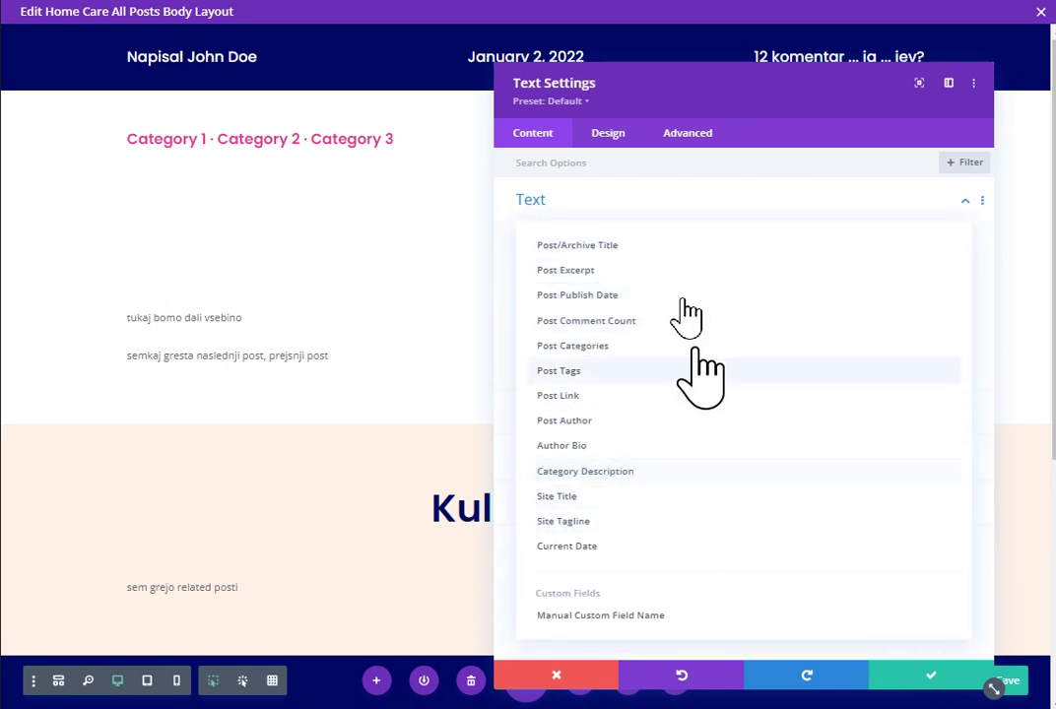
click(650, 254)
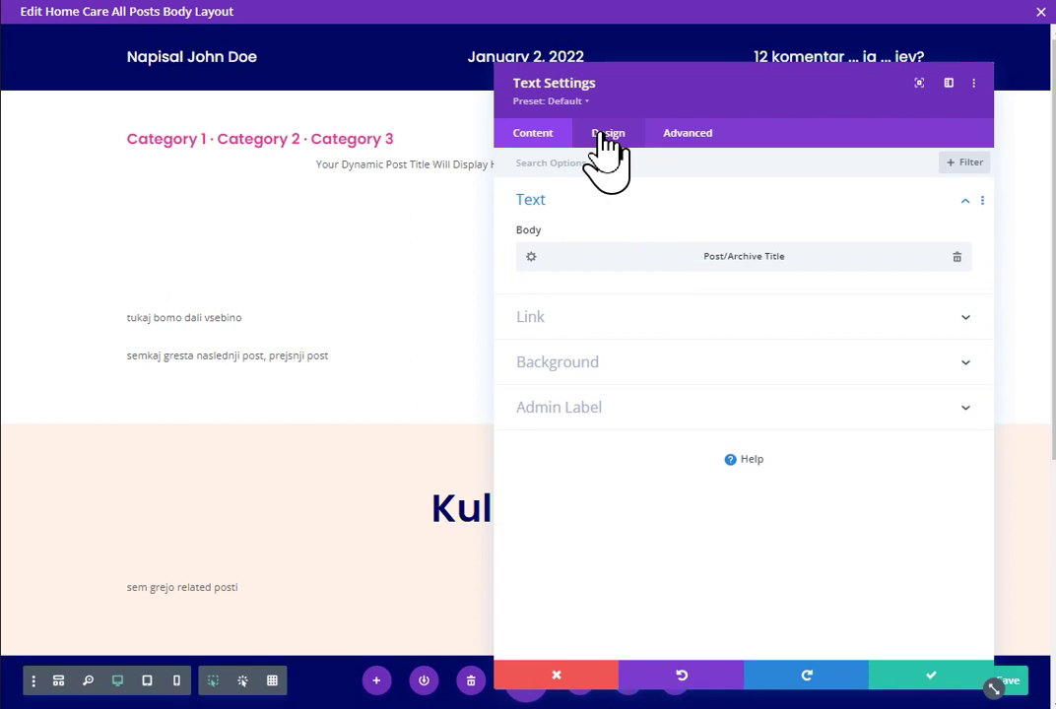
Step: Set the title module's Heading Text Color to black
click(606, 142)
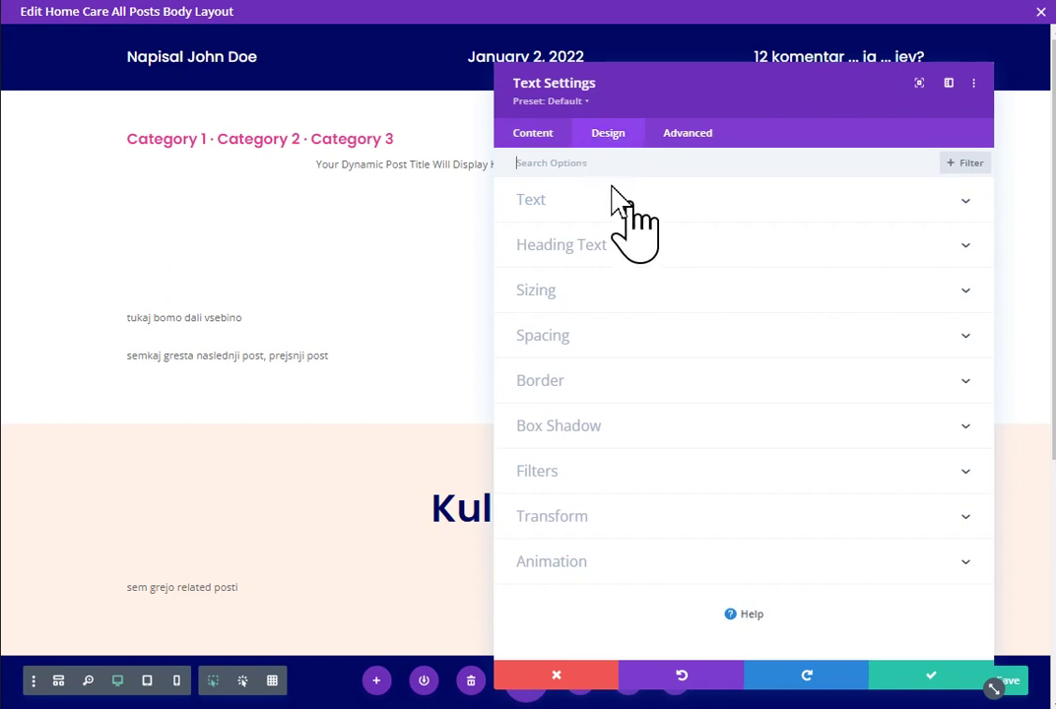
click(721, 204)
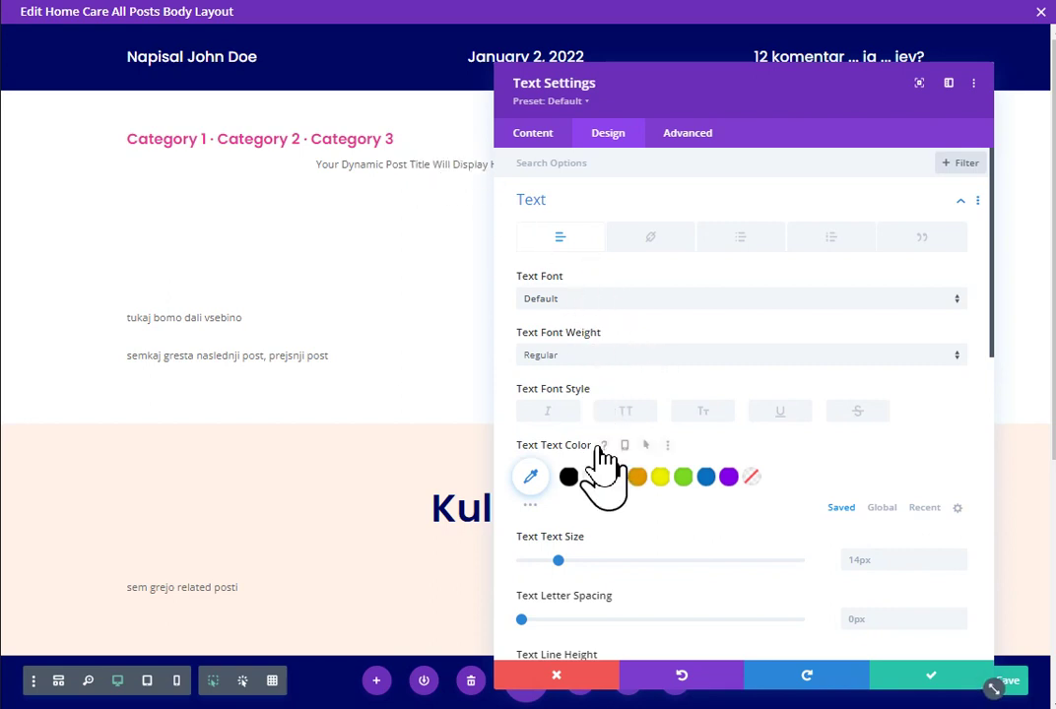
scroll(599, 448, down, 1)
scroll(603, 458, down, 2)
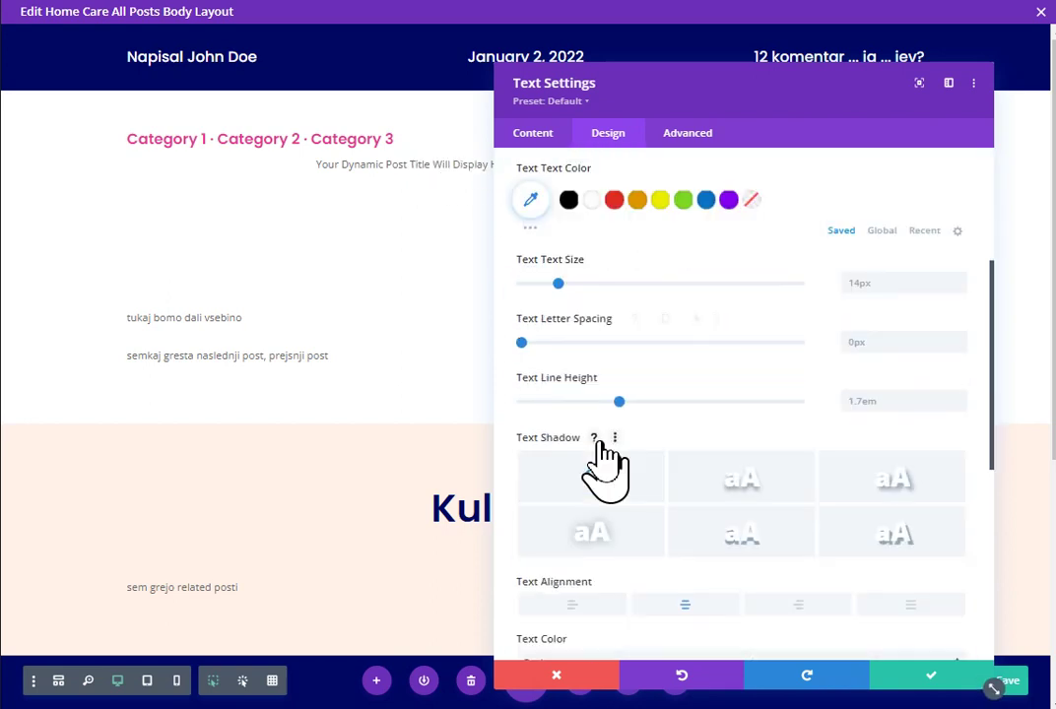
scroll(602, 463, down, 2)
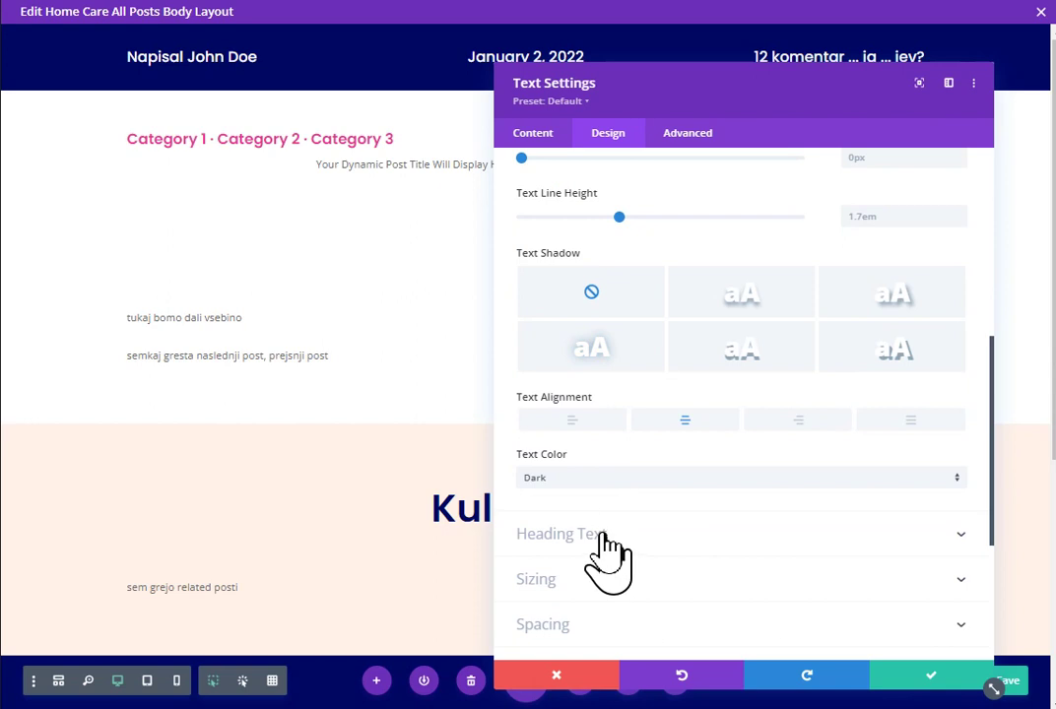
click(601, 536)
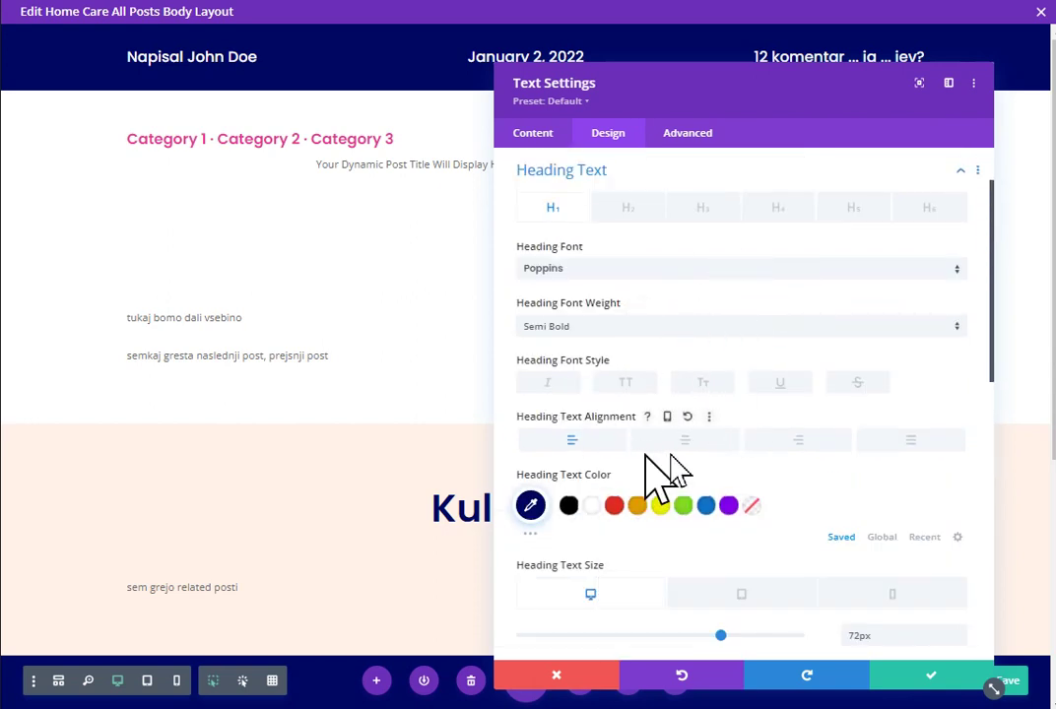
click(614, 505)
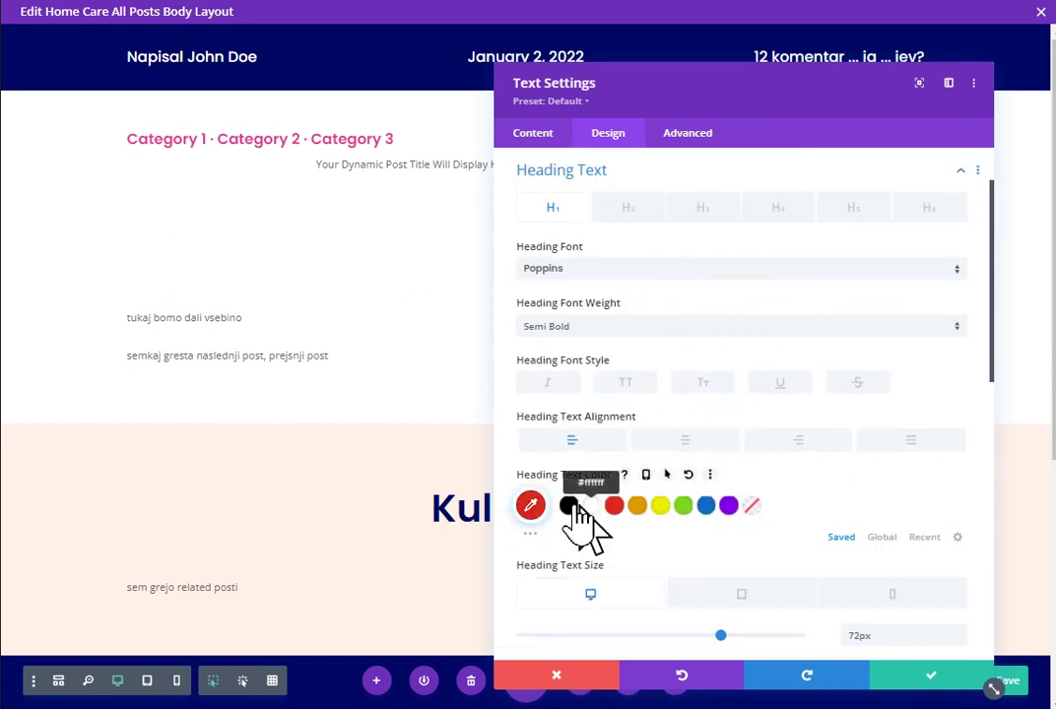
click(568, 505)
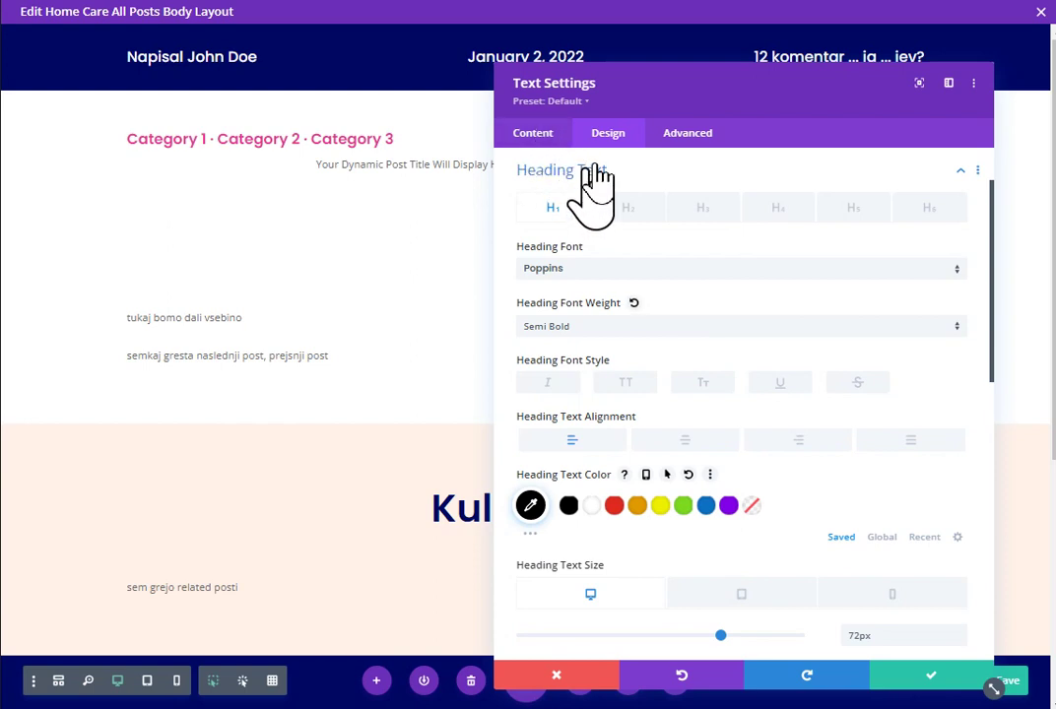
click(680, 167)
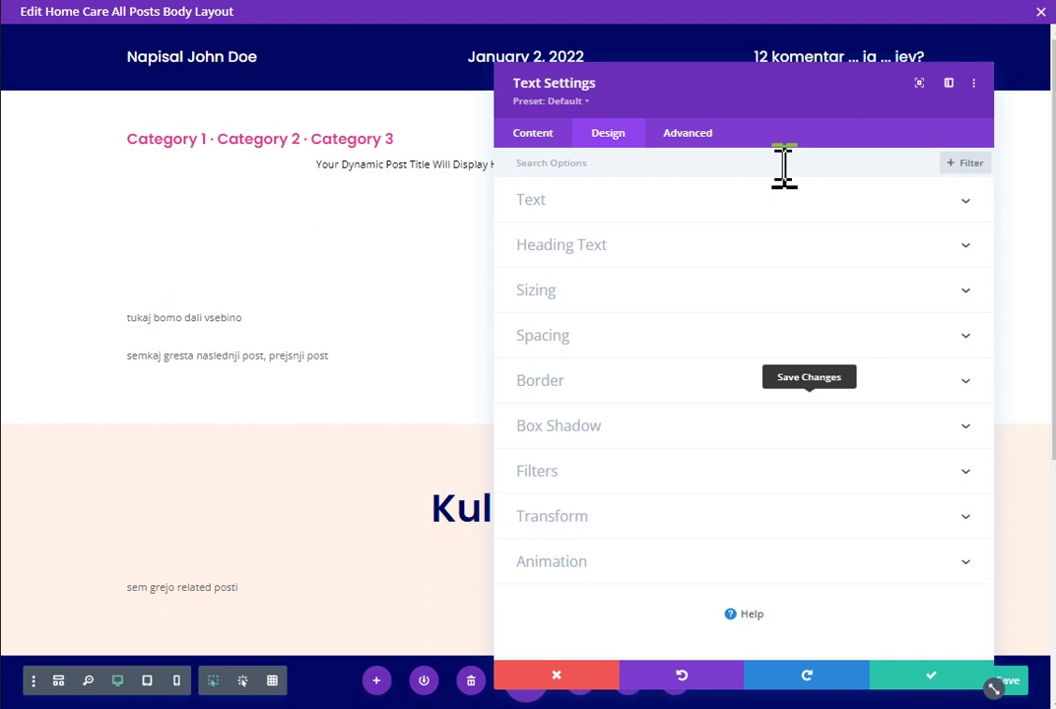
click(638, 246)
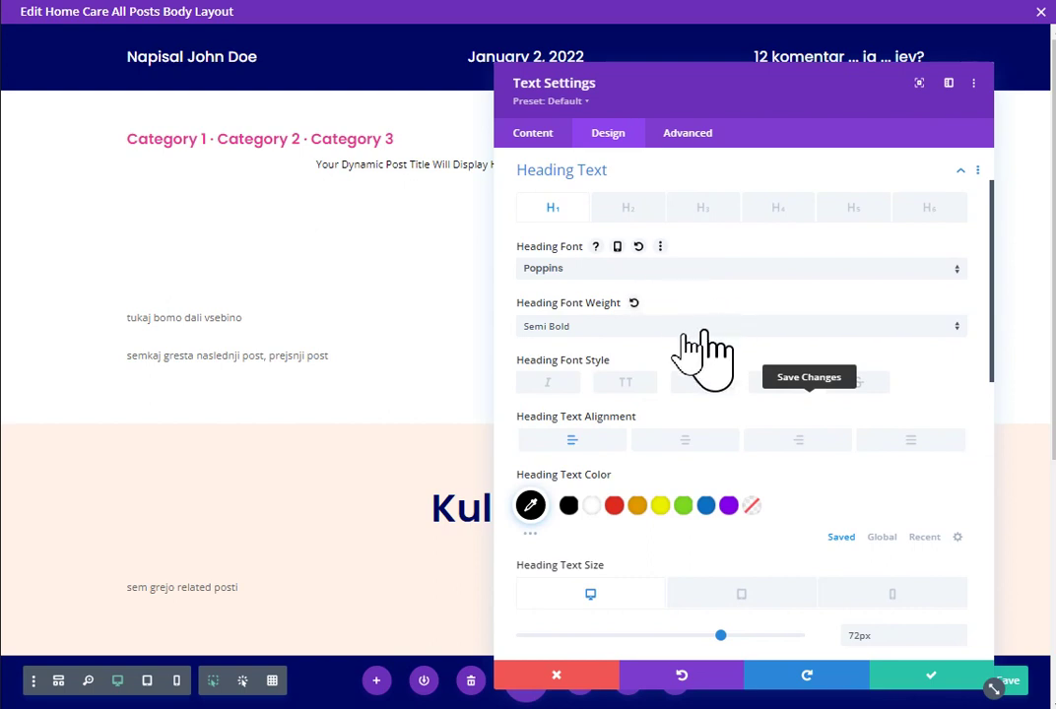
scroll(729, 372, up, 2)
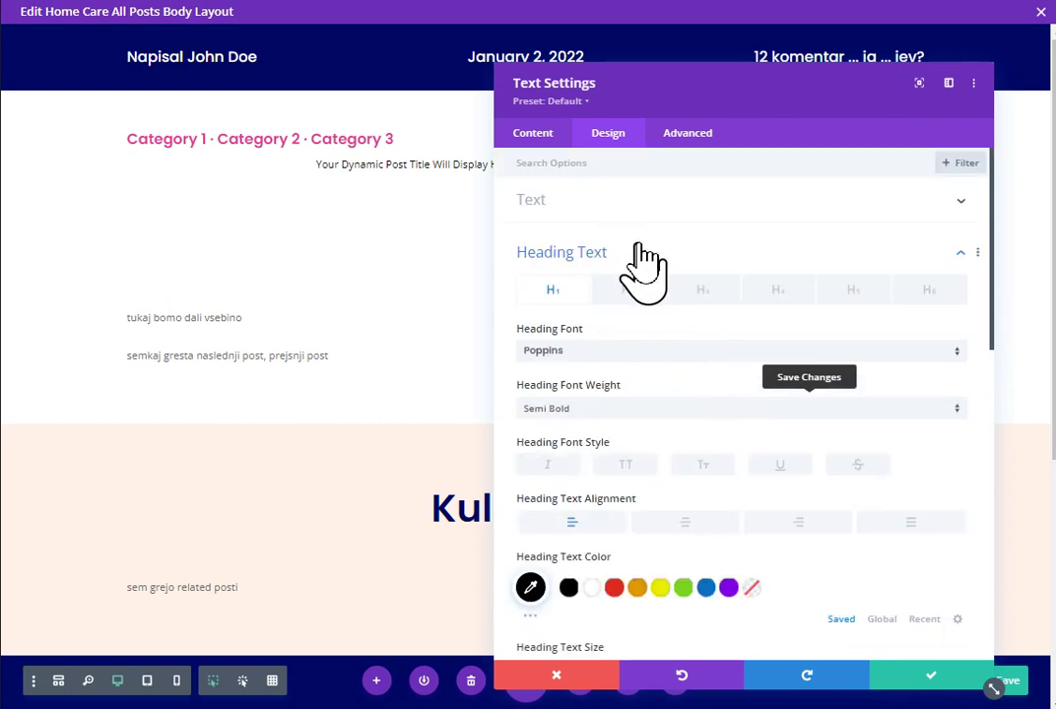
click(638, 250)
Step: Set the title module's regular Text Color to black after trying orange, yellow and red
click(725, 202)
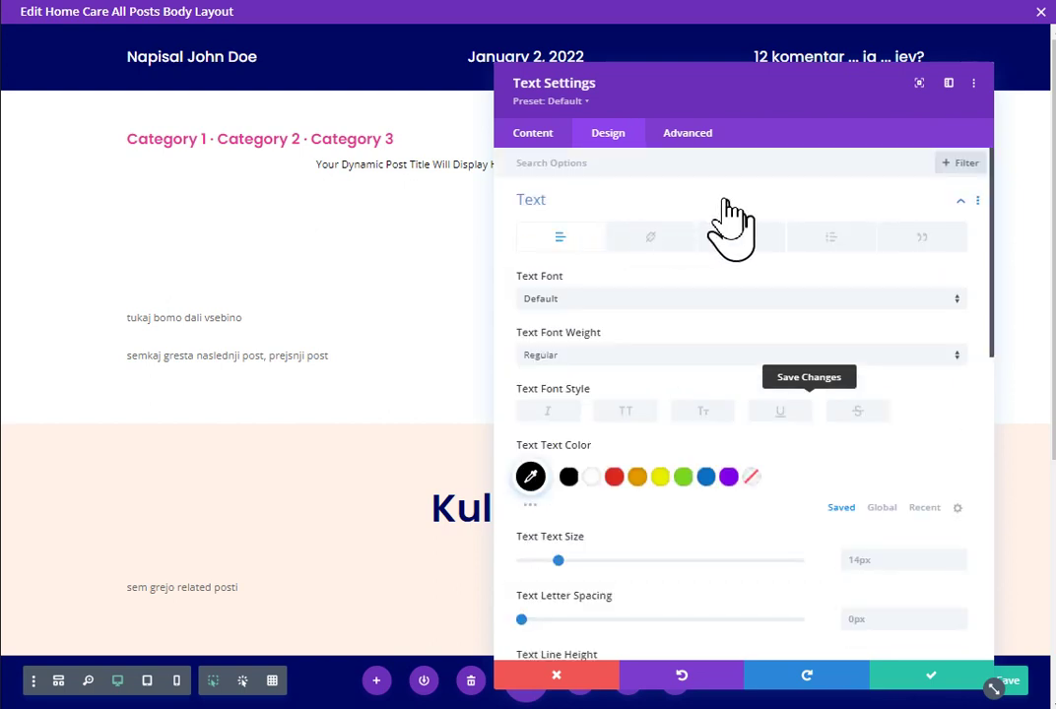
click(637, 476)
click(660, 477)
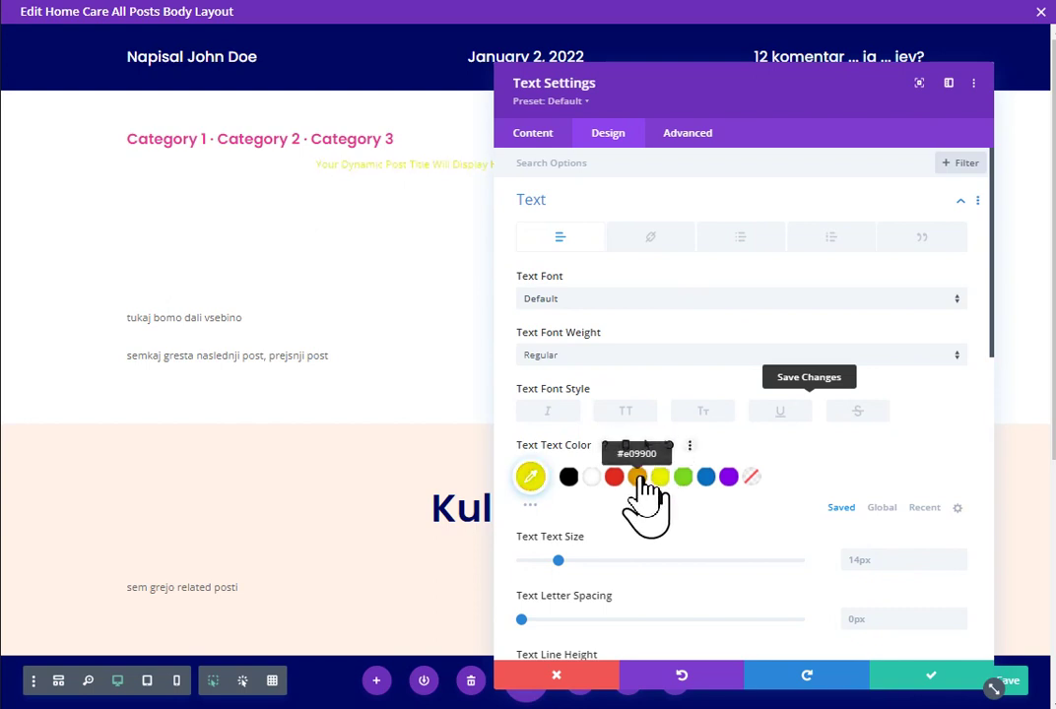
click(637, 477)
click(614, 477)
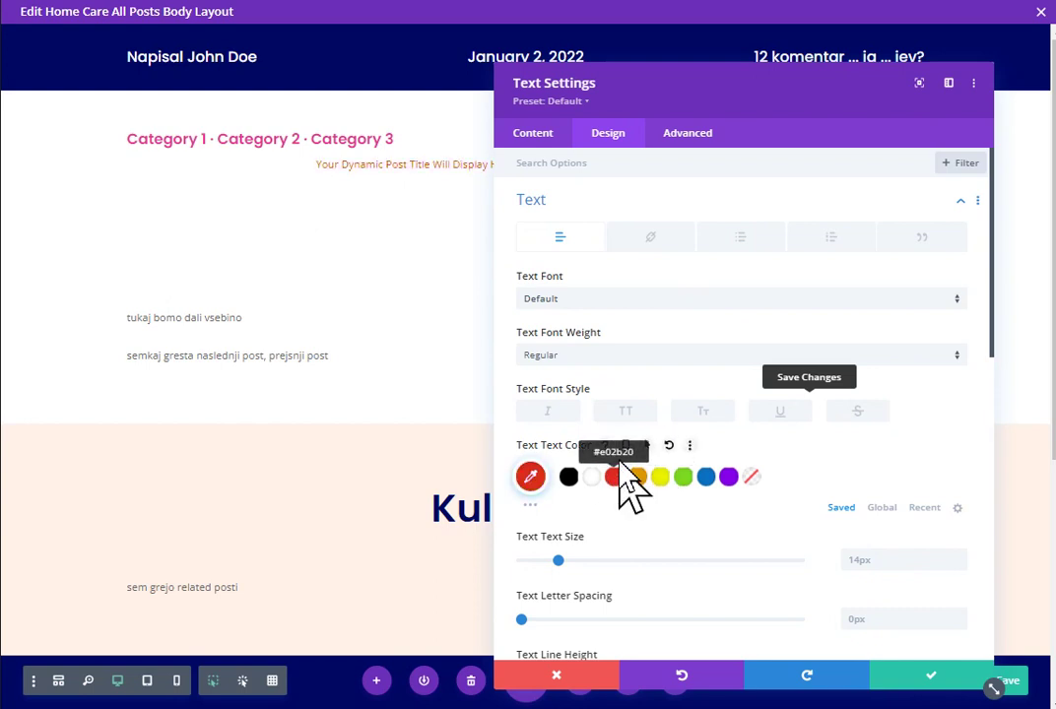
click(568, 476)
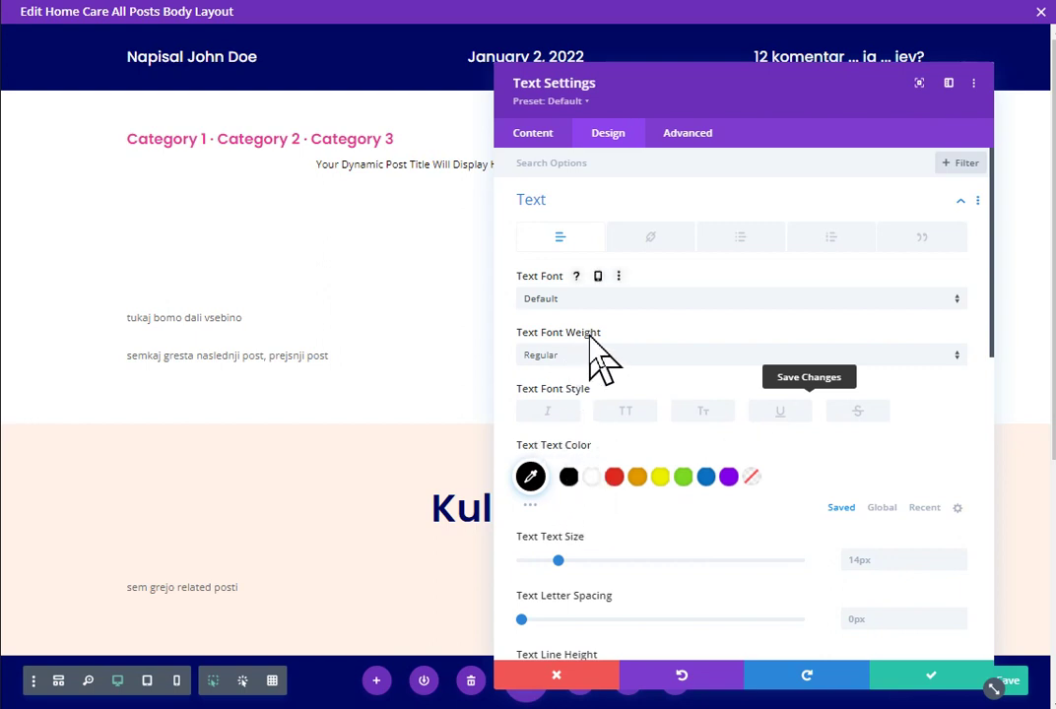
Step: Give the dynamic post title '<h1>' Before and '</h1>' After text, then save the module
click(535, 134)
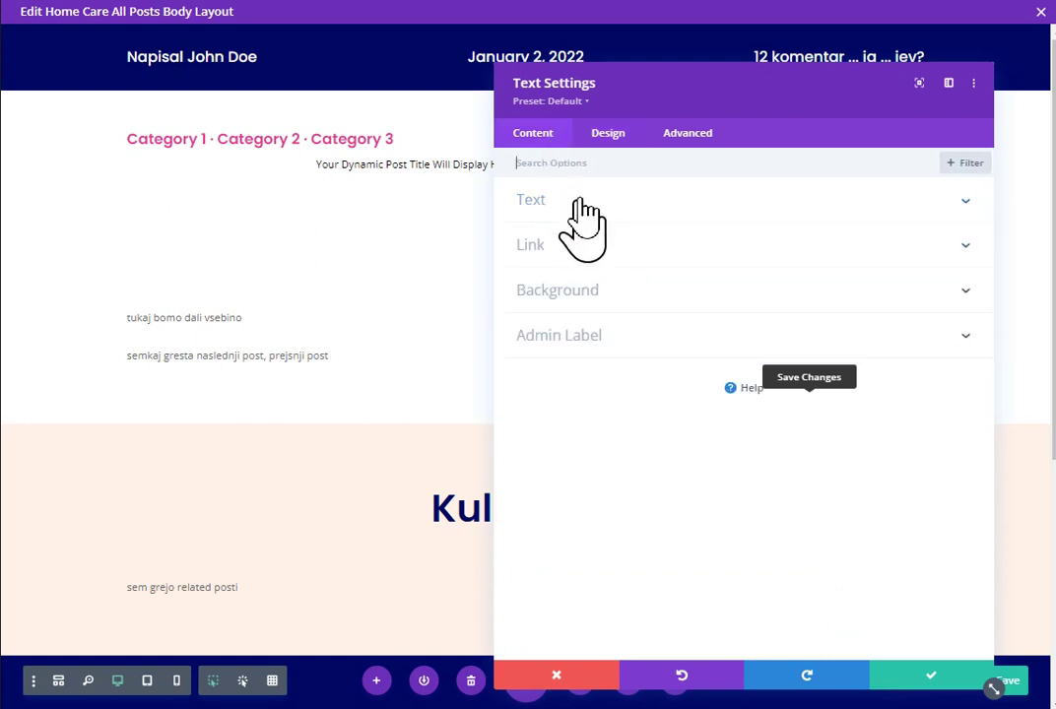
click(574, 200)
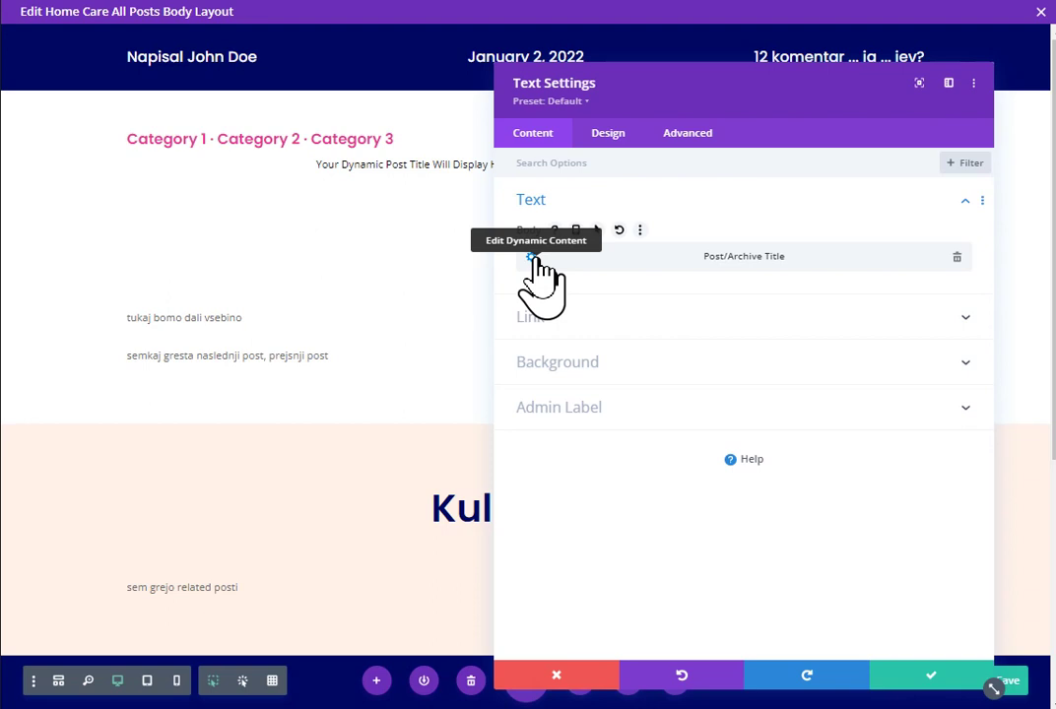
click(533, 258)
click(627, 335)
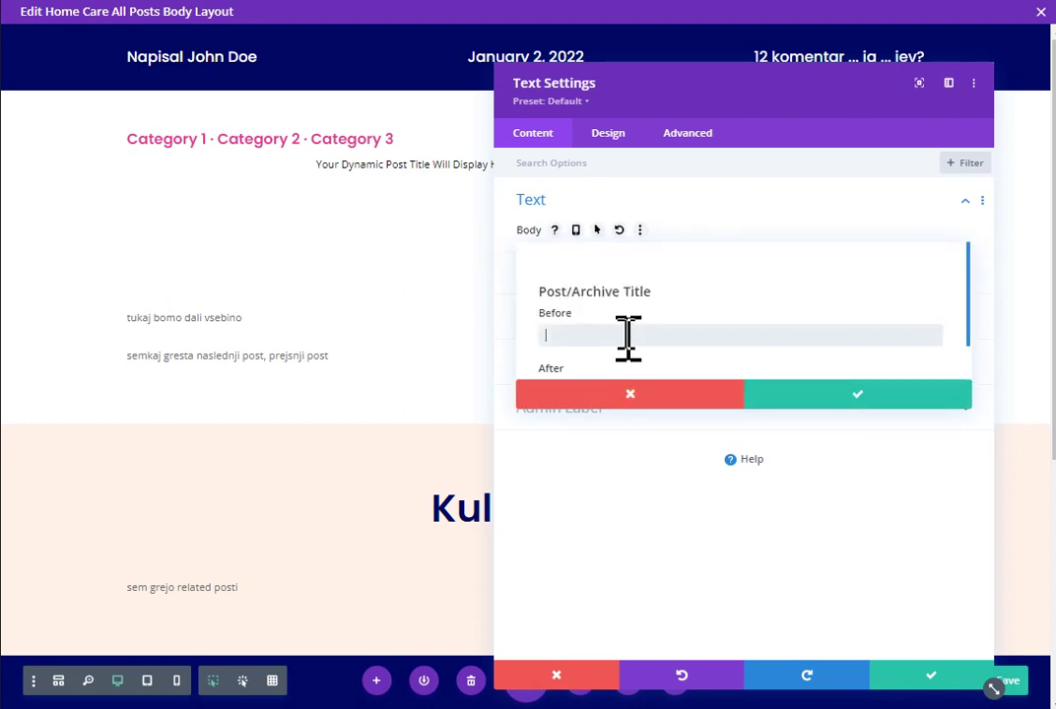
text(<h1>)
key(Tab)
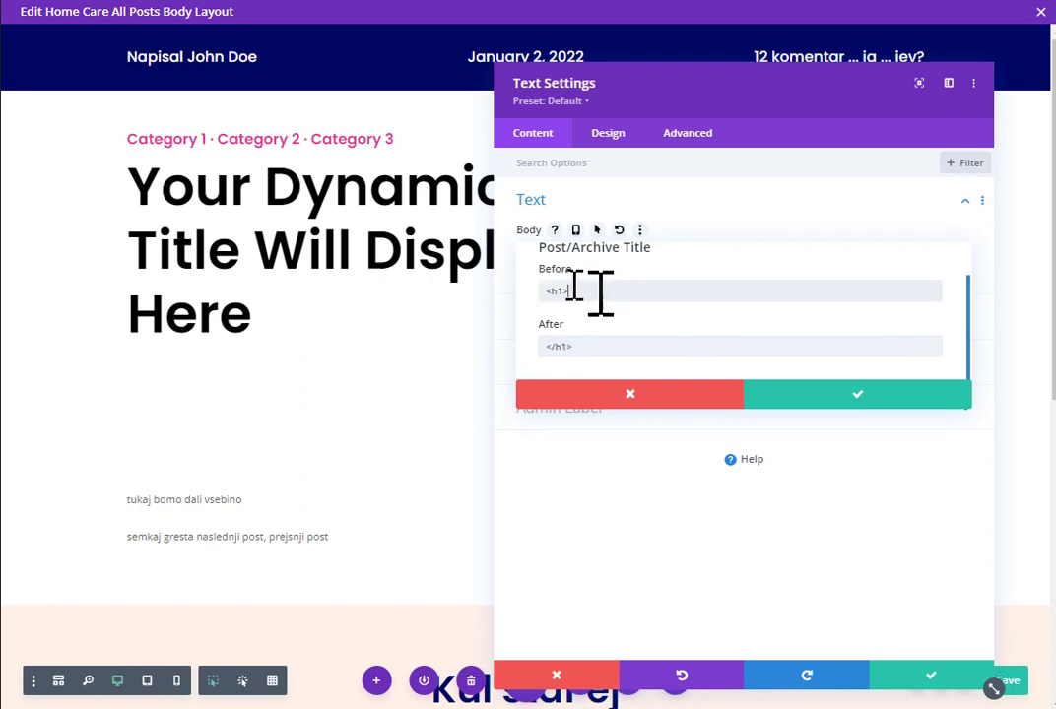
drag(601, 293, 544, 294)
drag(596, 348, 551, 347)
click(834, 406)
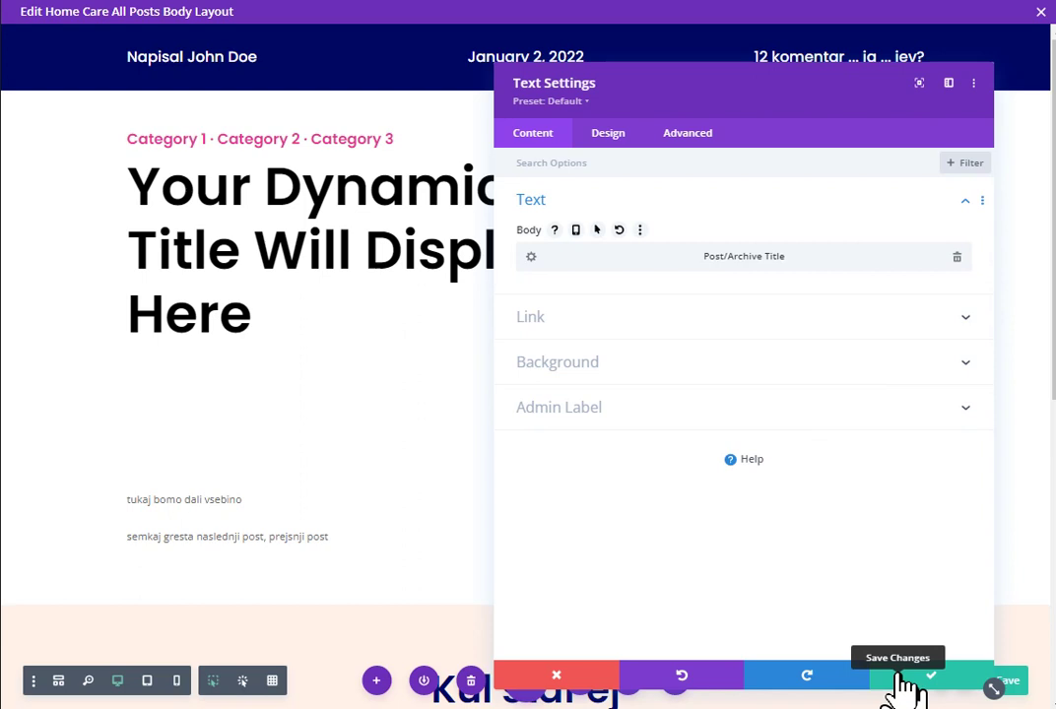
click(901, 679)
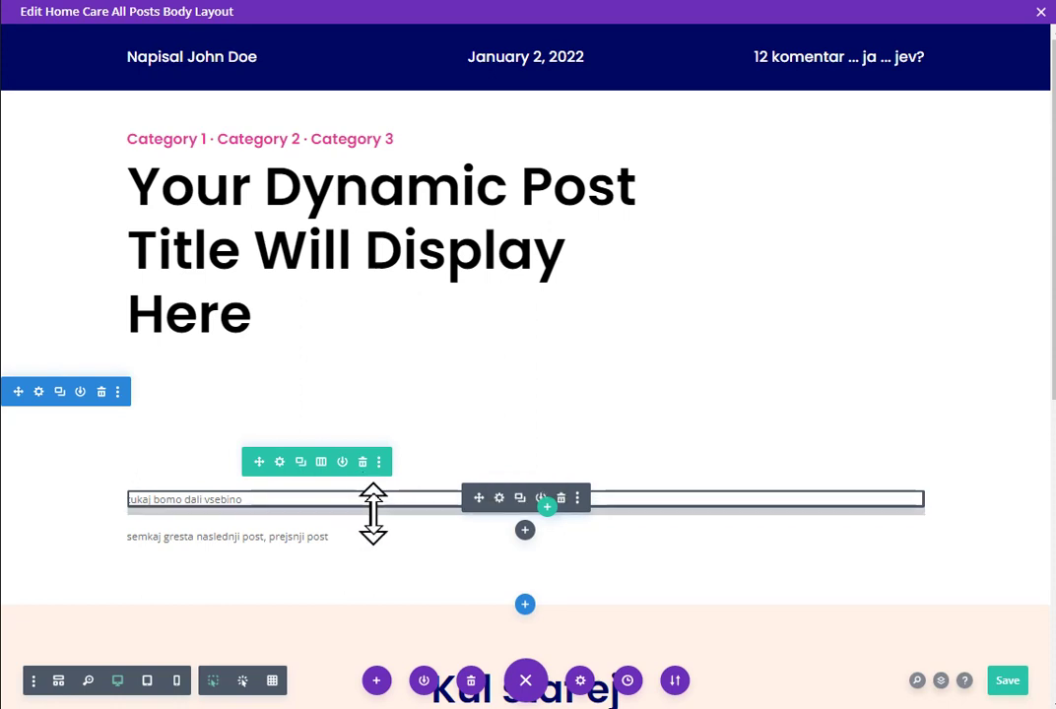
Step: Add a Post Content module below the placeholder text by searching 'post'
click(525, 532)
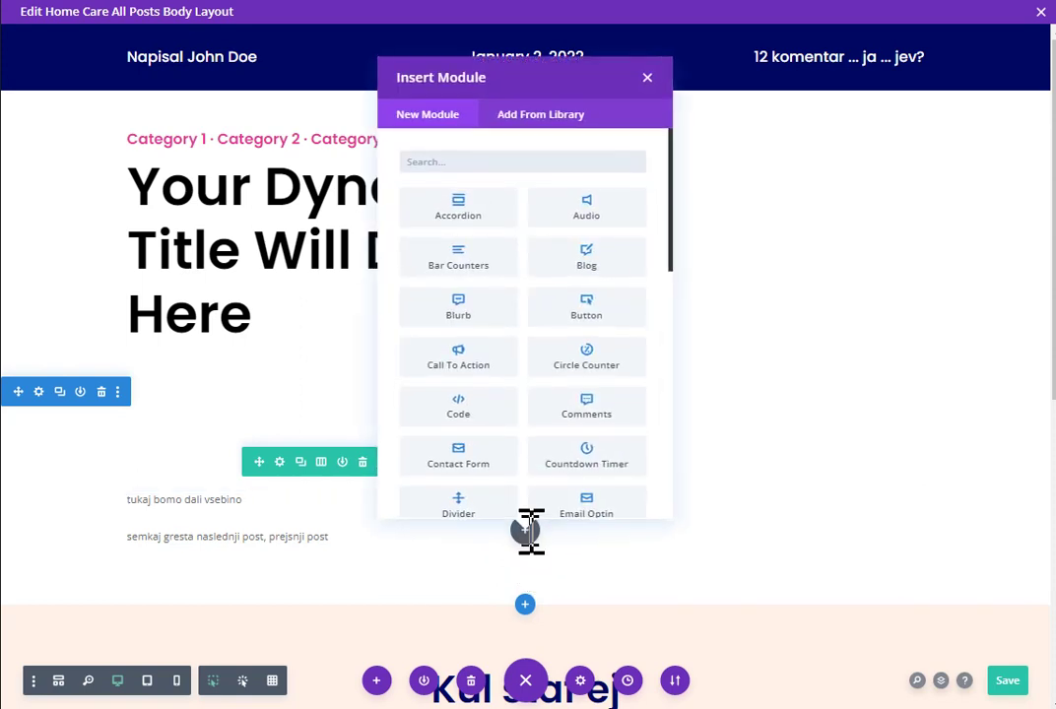
text(oiss)
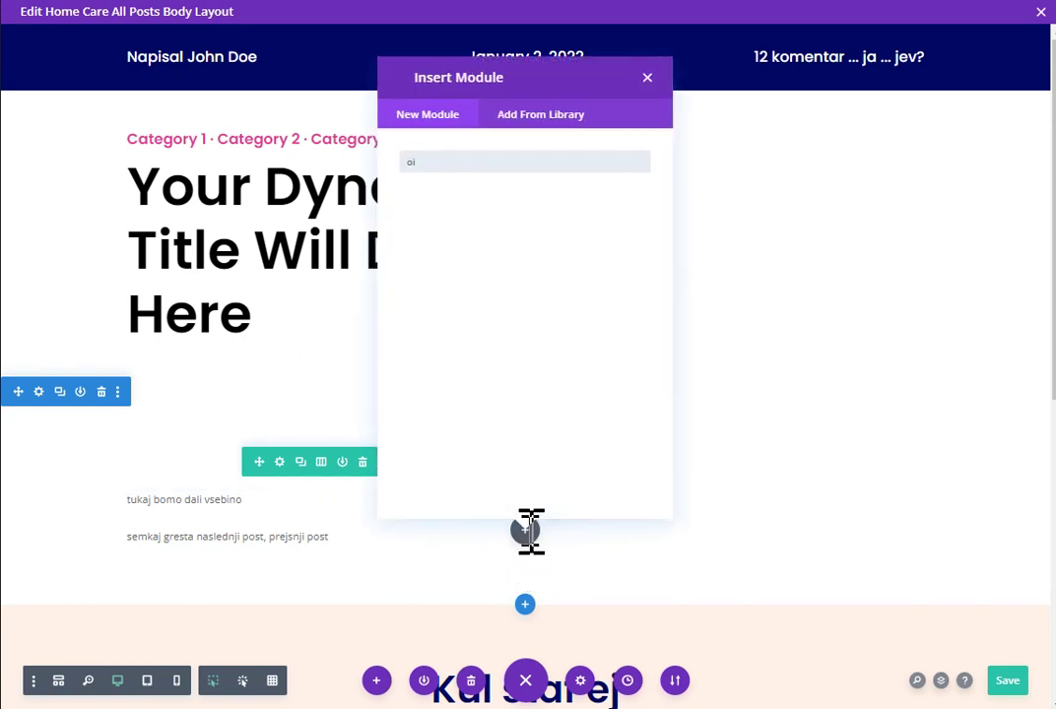
key(BackSpace)
key(BackSpace)
text(post)
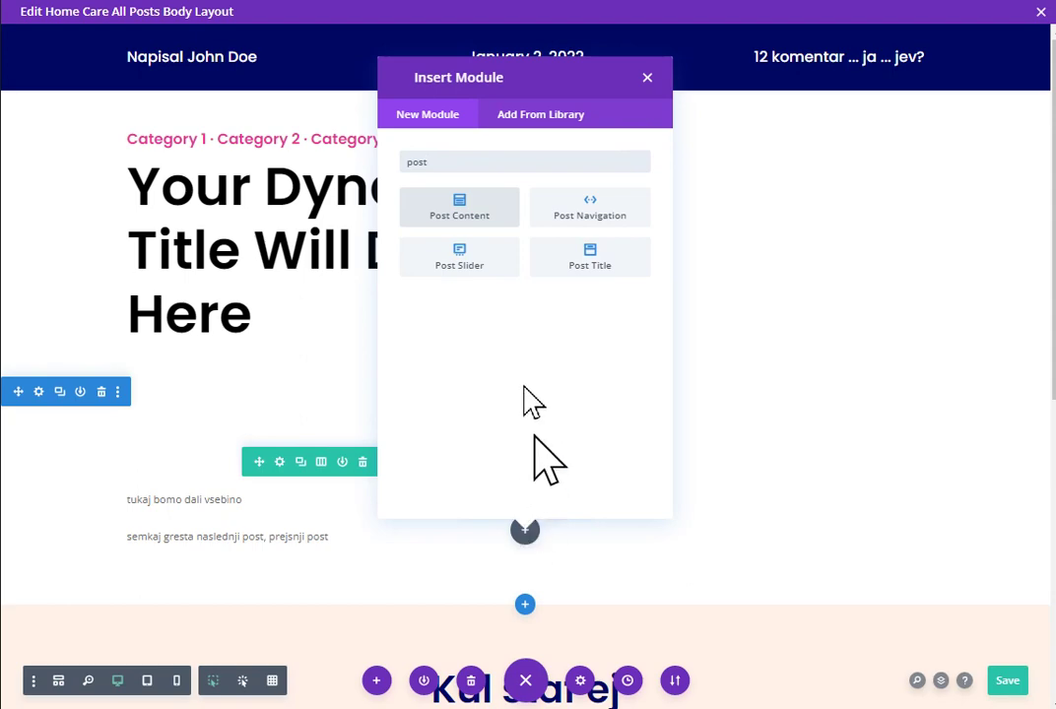
click(475, 215)
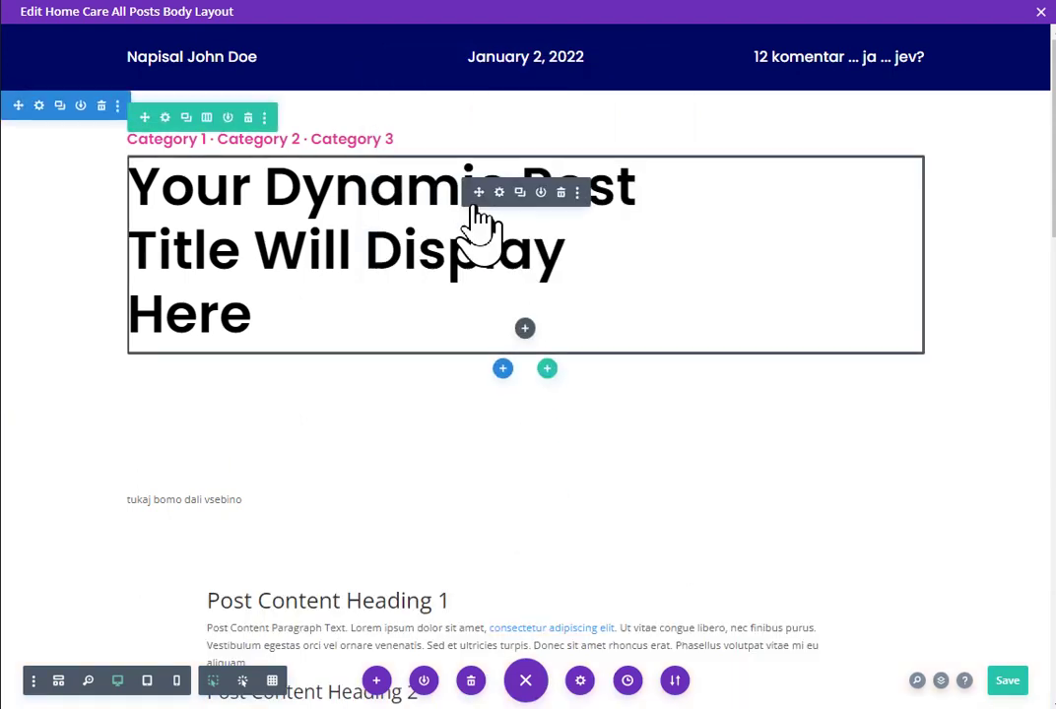
Step: Turn on the outline view of all rows and modules and scroll through the layout
scroll(445, 395, down, 3)
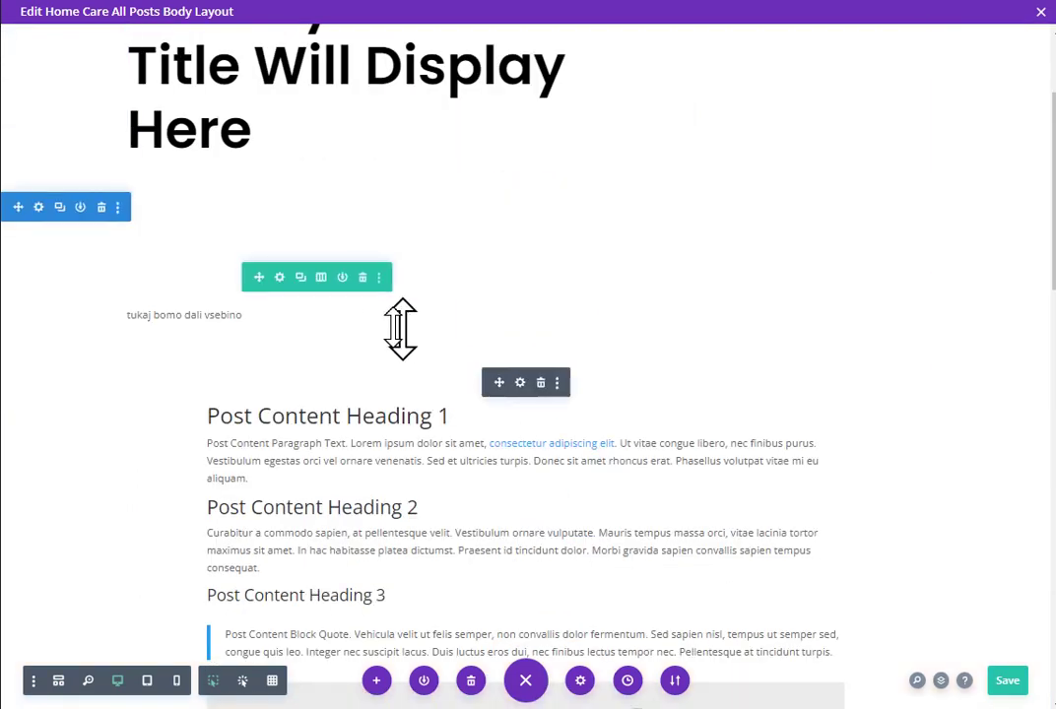
click(271, 681)
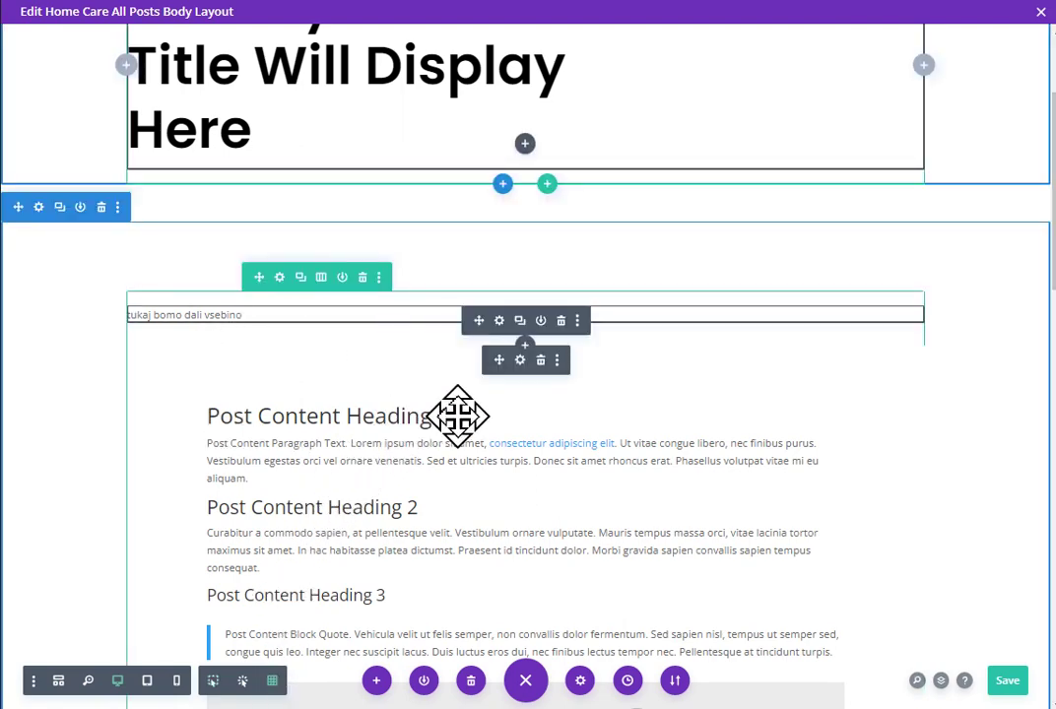
scroll(455, 418, down, 2)
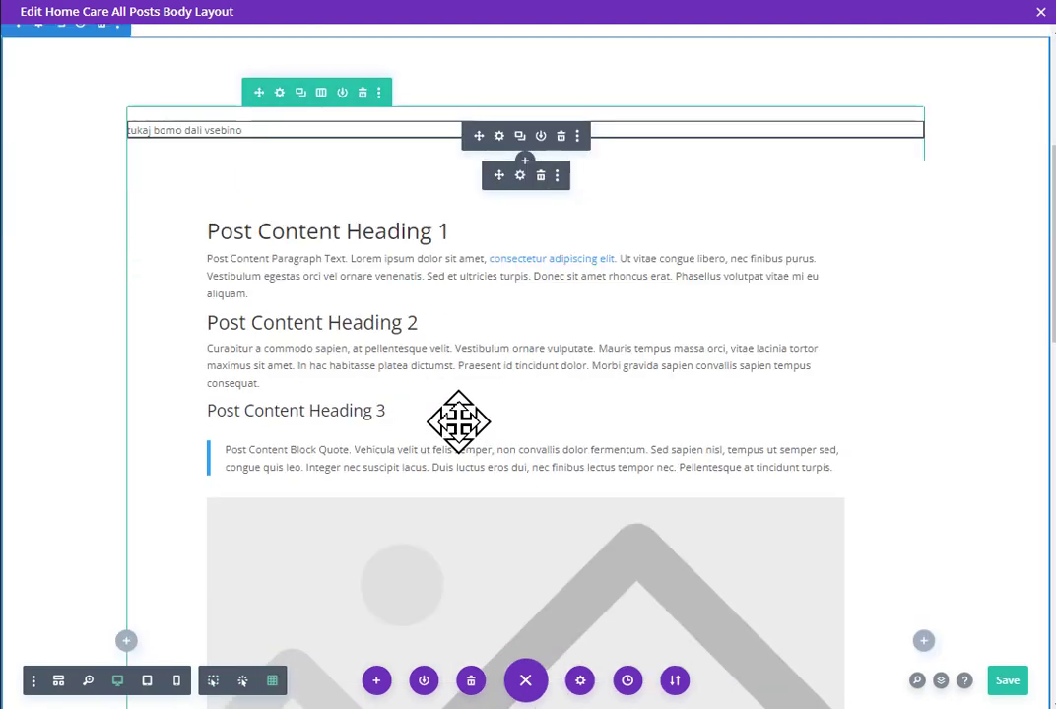
scroll(458, 422, down, 5)
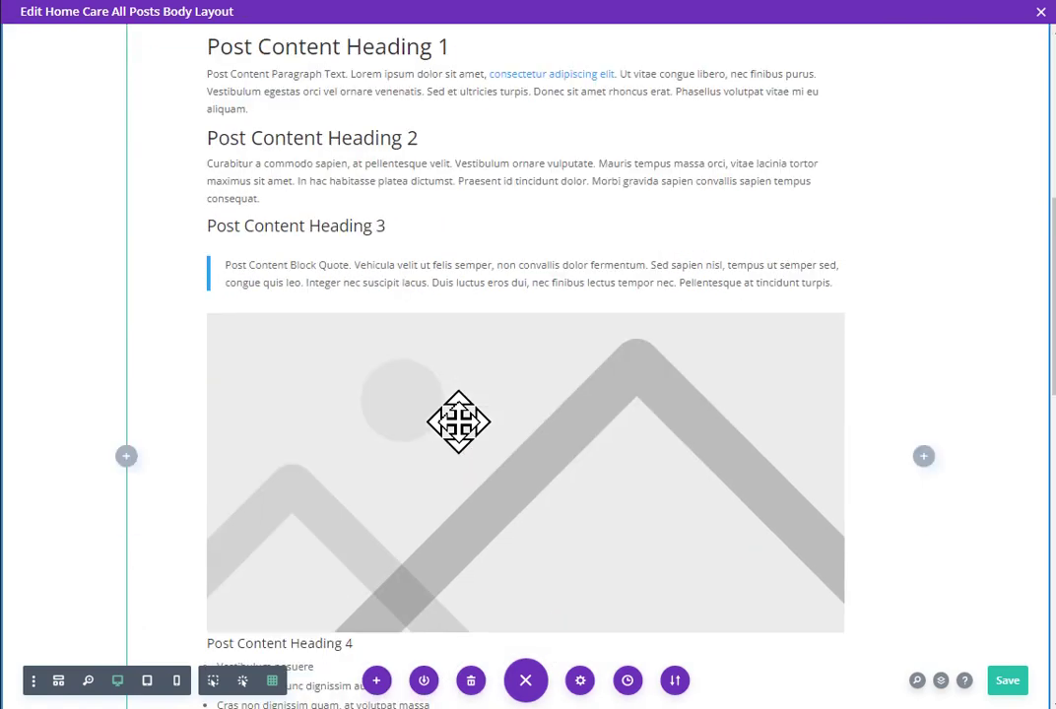
scroll(457, 421, down, 1)
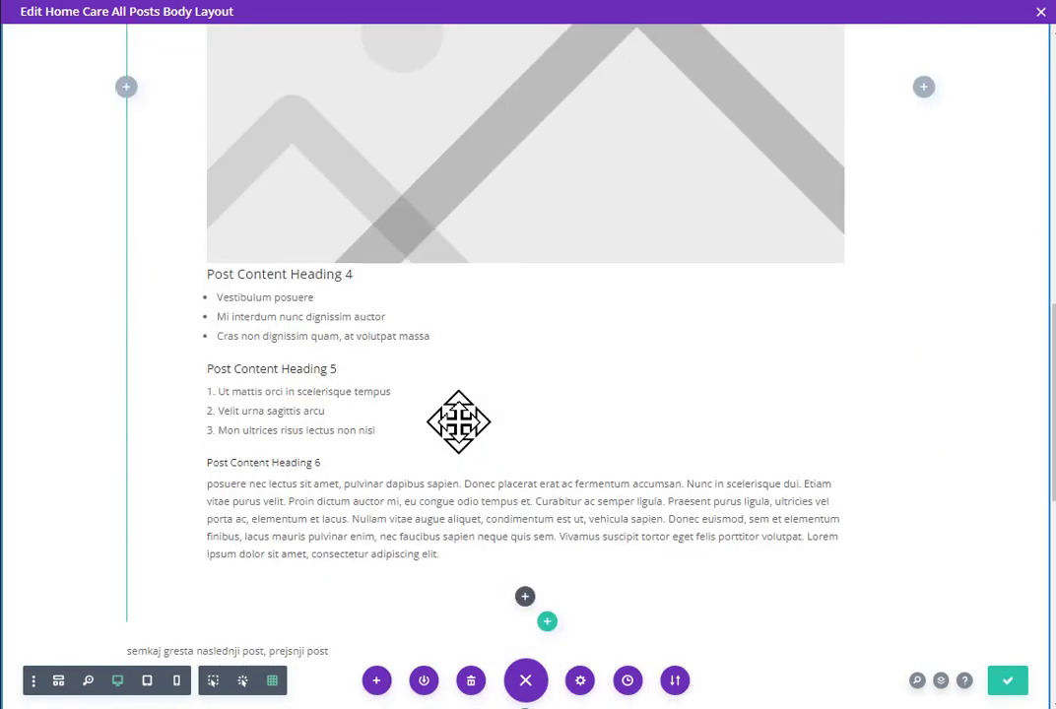
scroll(458, 421, down, 1)
scroll(458, 421, up, 7)
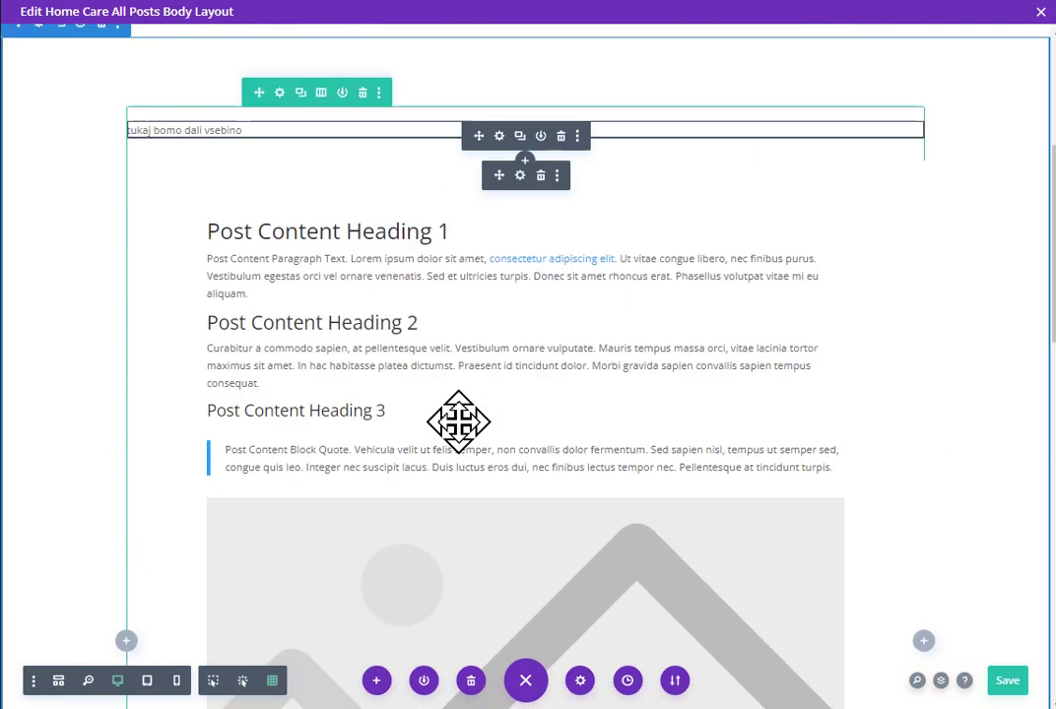
Step: Review the Post Content module's heading text design options, then apply and close its settings
click(522, 175)
click(612, 133)
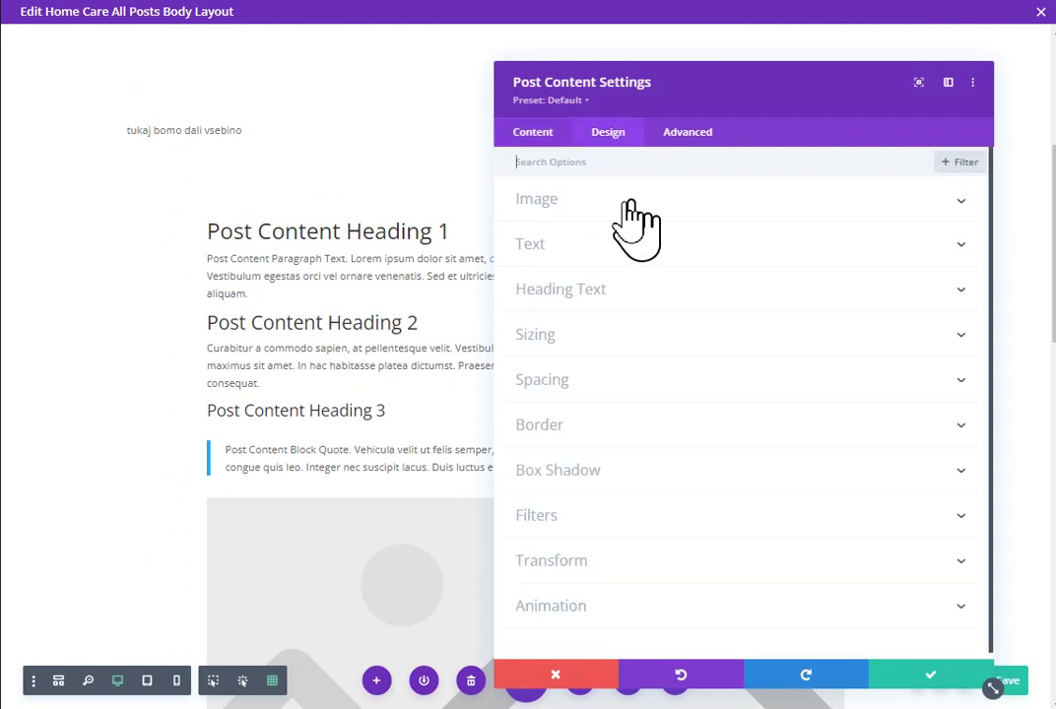
click(635, 291)
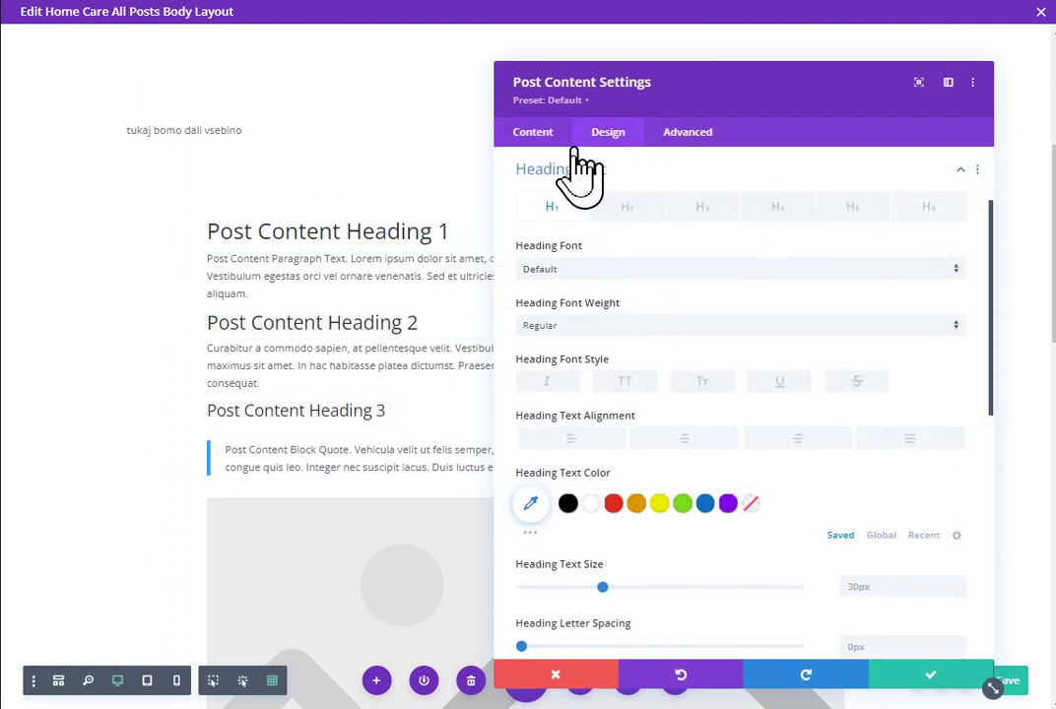
scroll(686, 339, down, 2)
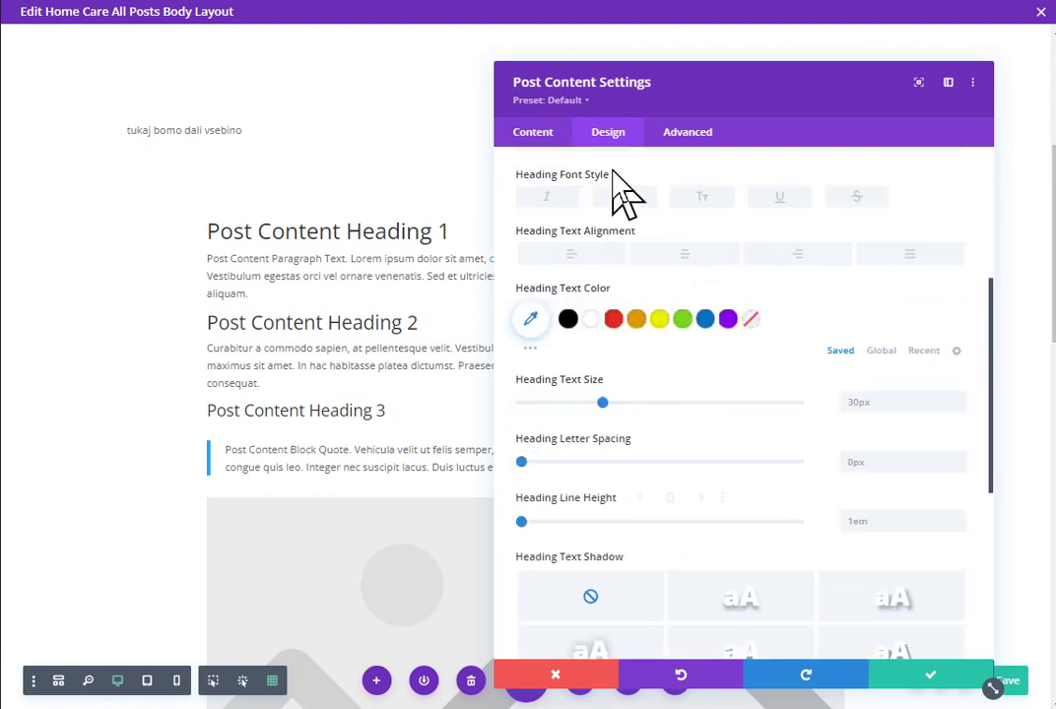
scroll(640, 325, down, 1)
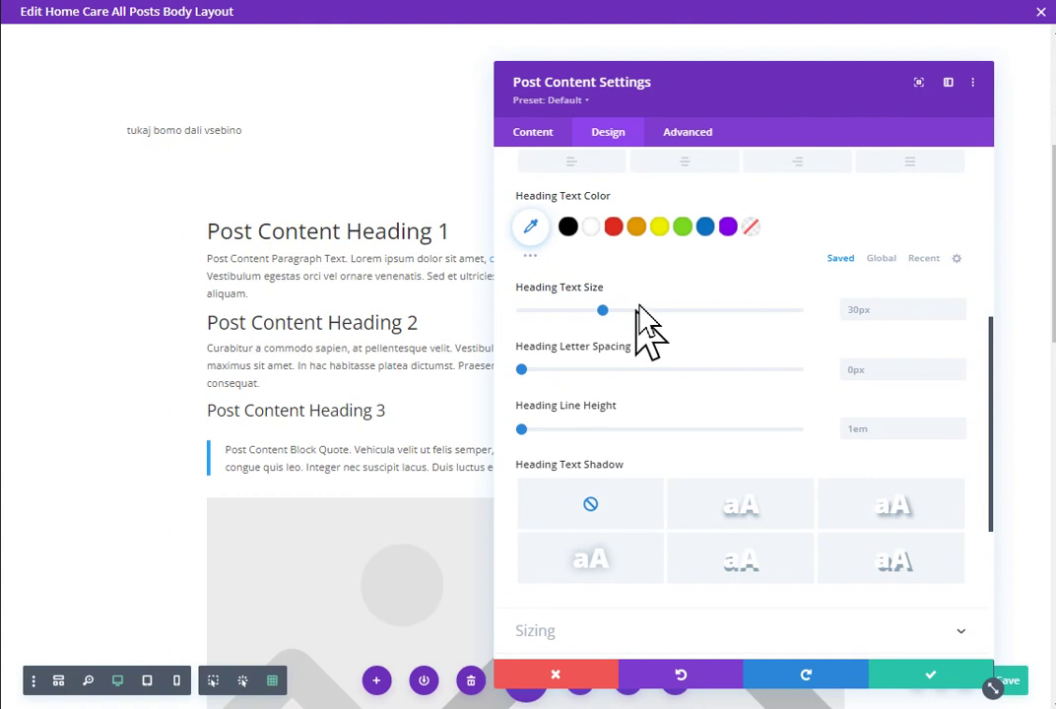
scroll(652, 394, up, 4)
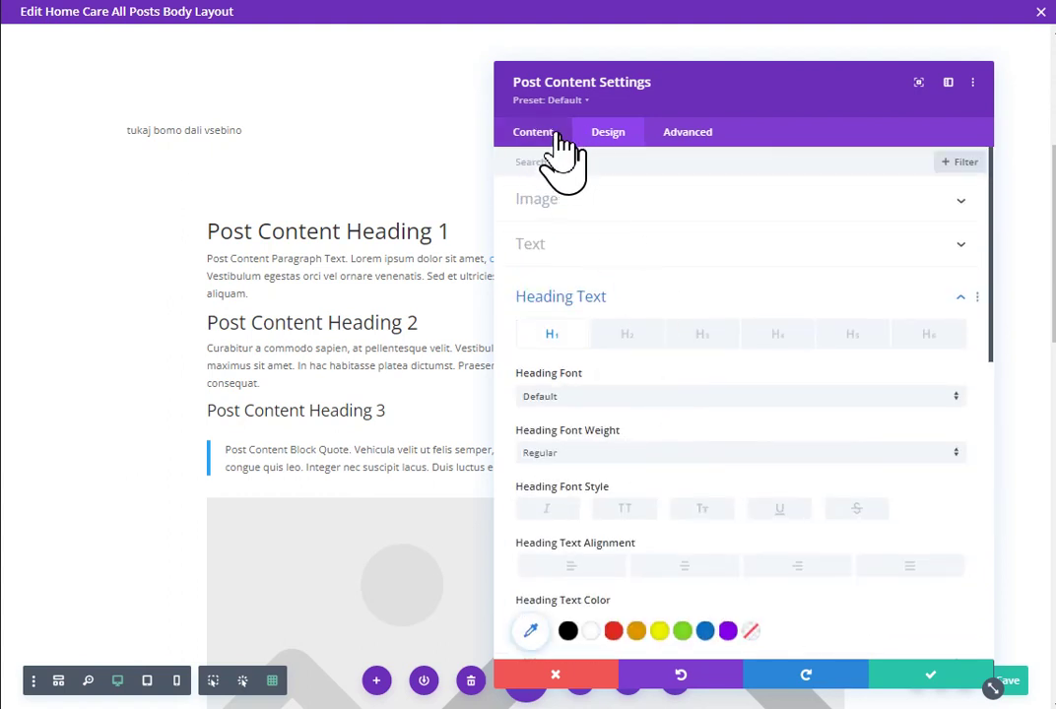
click(924, 687)
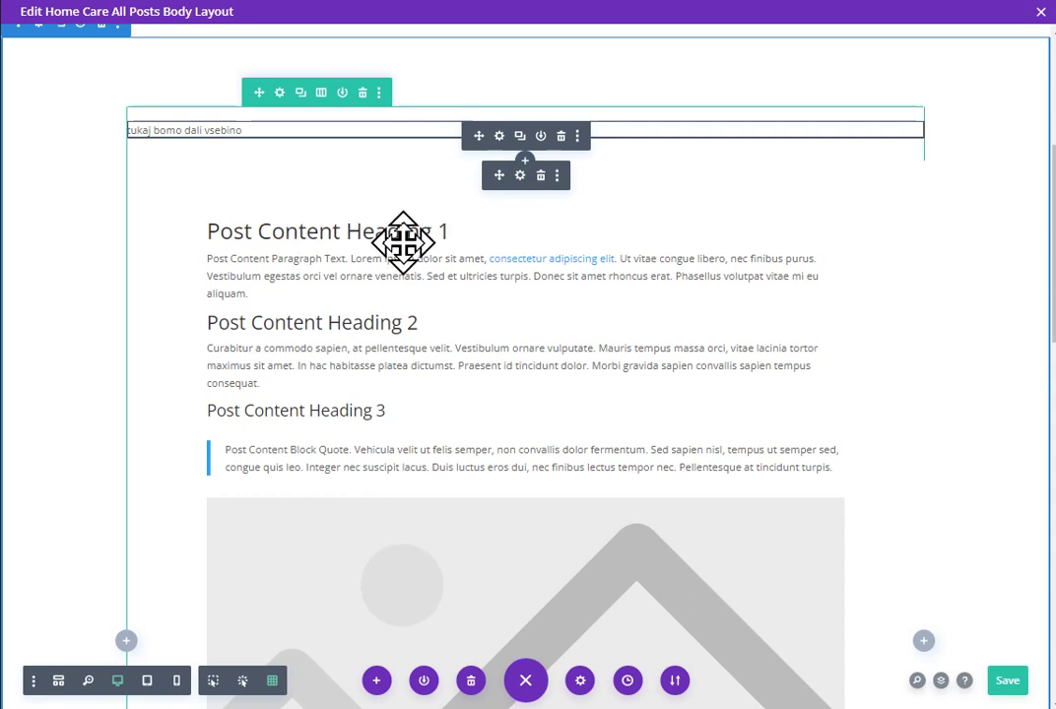
Step: Save the layout with Ctrl+S and delete the 'tukaj bomo dali vsebino' placeholder text module
key(ctrl+s)
click(561, 138)
scroll(591, 207, down, 2)
scroll(591, 207, down, 6)
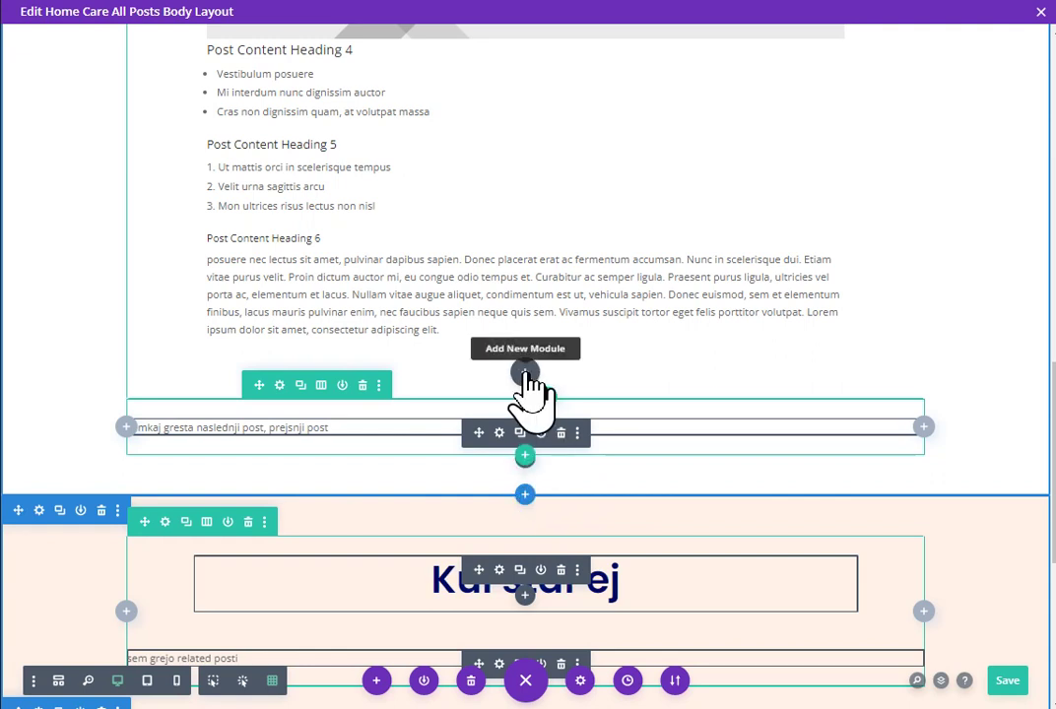
Step: Insert a Post Navigation module below the Post Content module, found by searching 'post'
click(525, 373)
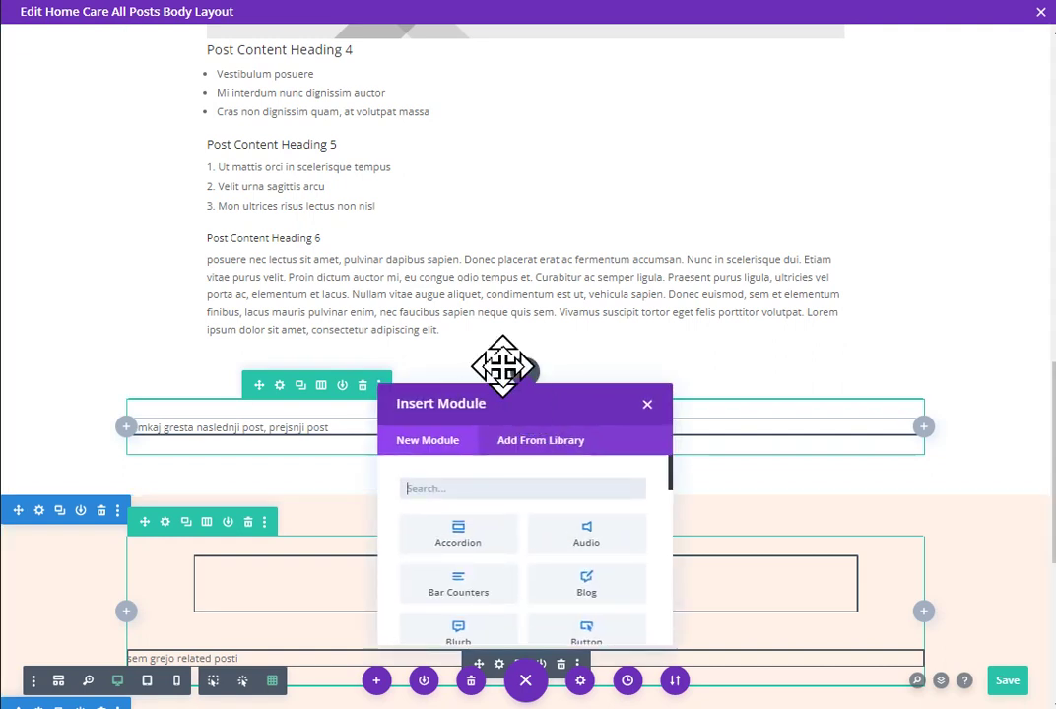
text(post)
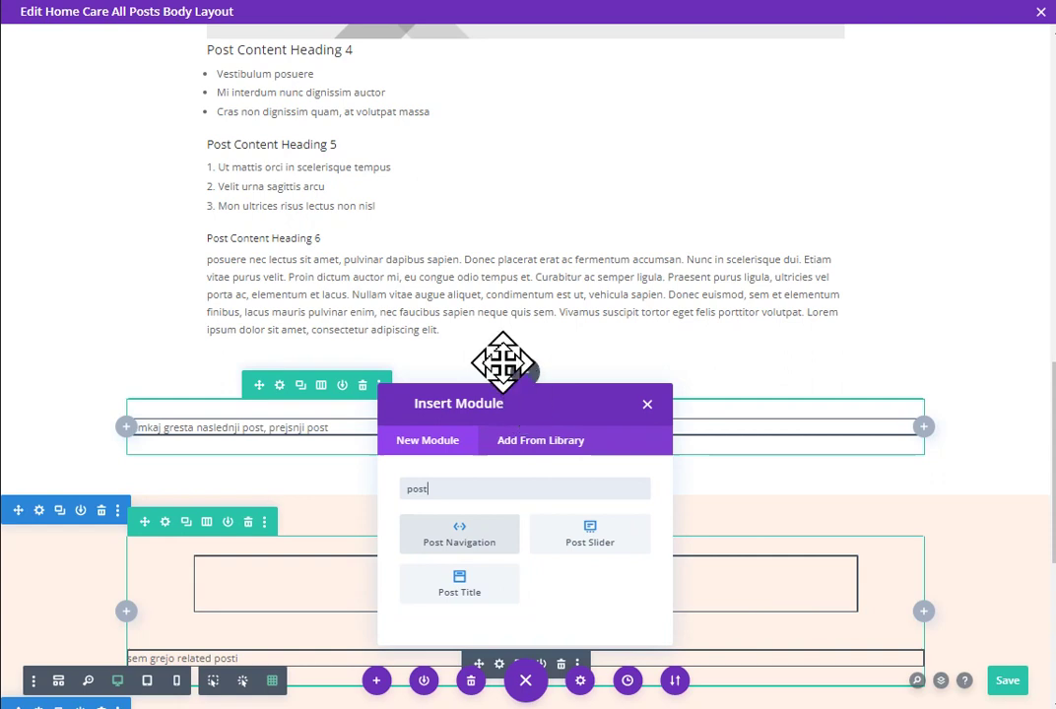
click(477, 533)
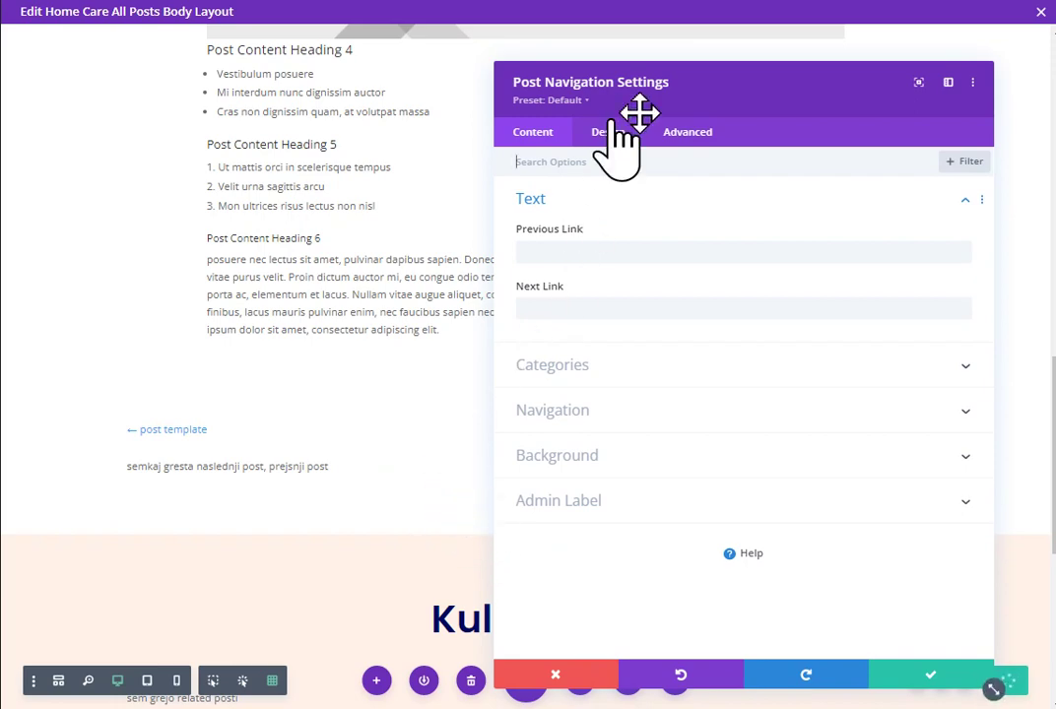
Step: Set the Previous Link text to 'Tastarejsi link' and the Next Link text to 'Tanuvejsi link'
drag(716, 83, 721, 138)
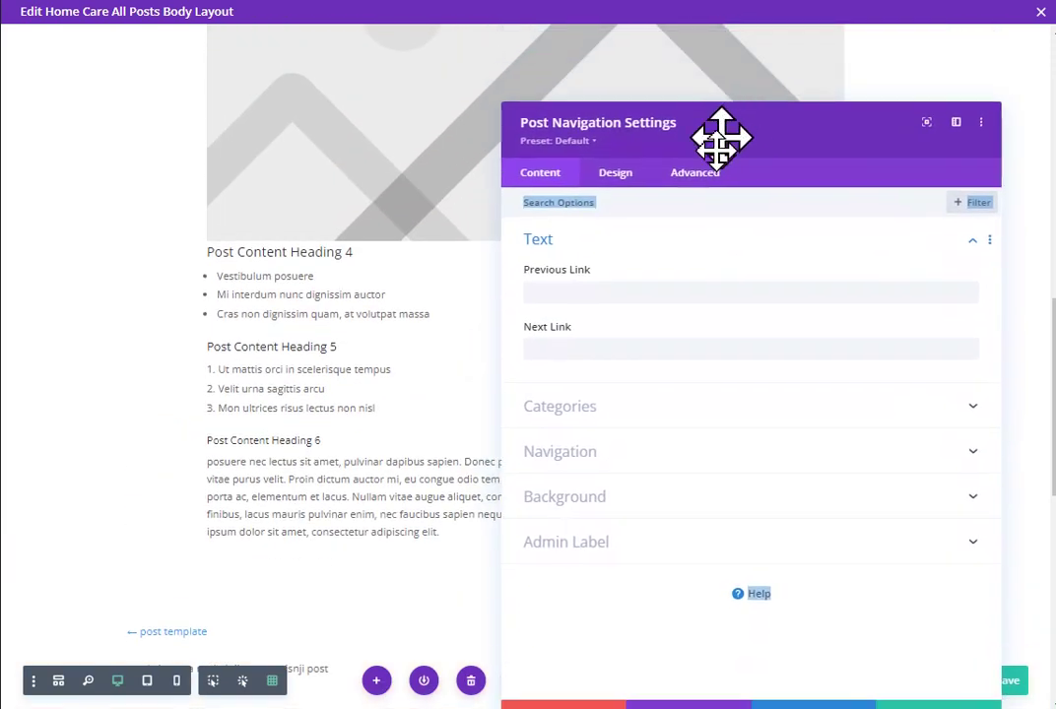
scroll(375, 438, down, 2)
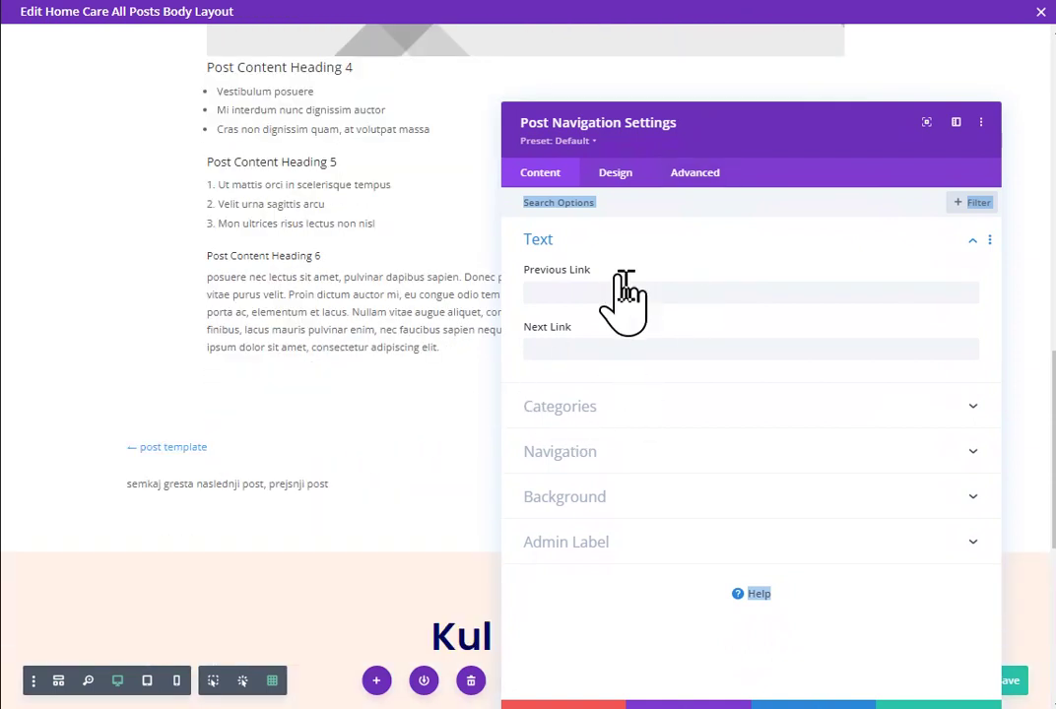
click(644, 293)
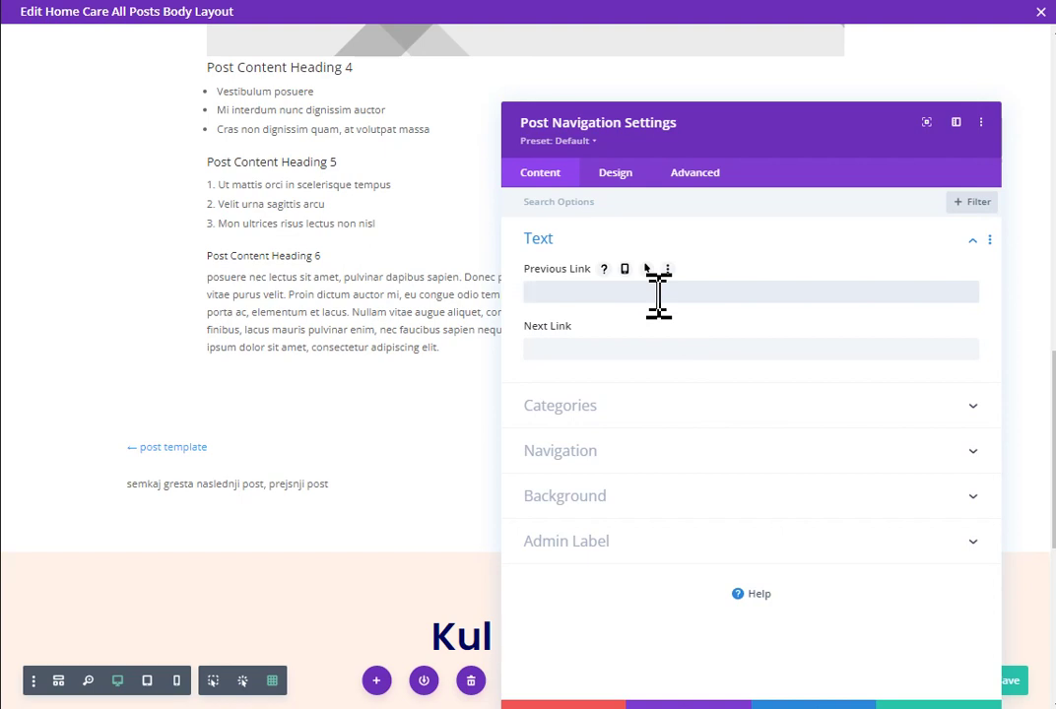
text(Tast)
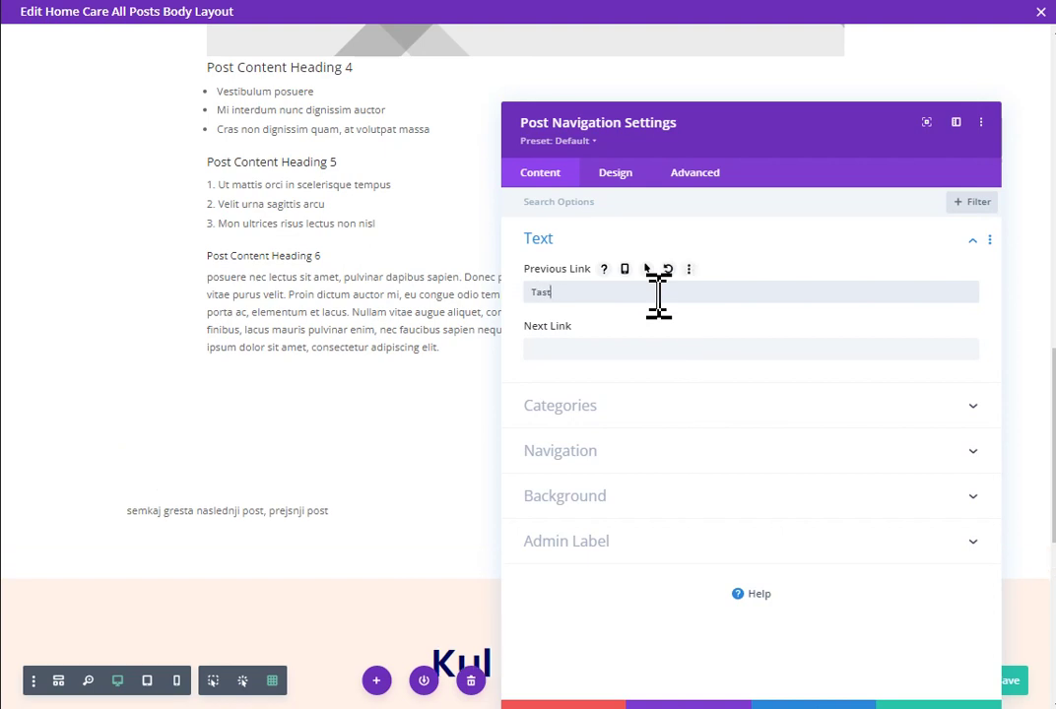
text(arejsi link)
key(Tab)
text(Tan)
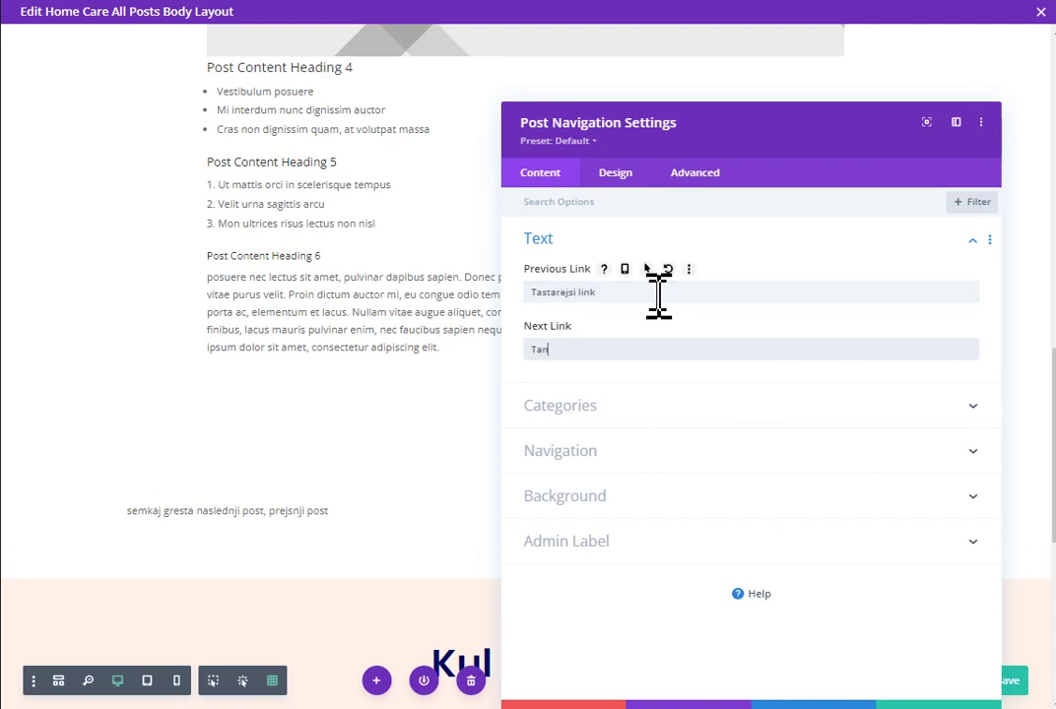
text(uvejsi link)
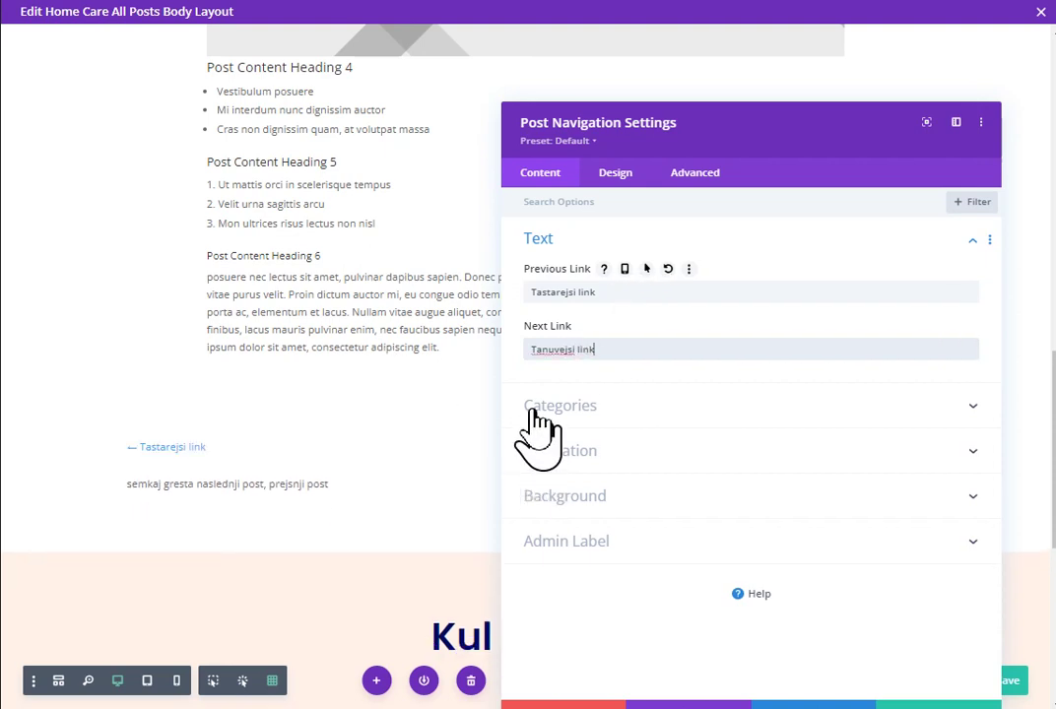
Step: Review the in-category navigation and previous/next link visibility options, leaving both links enabled
drag(718, 130, 460, 73)
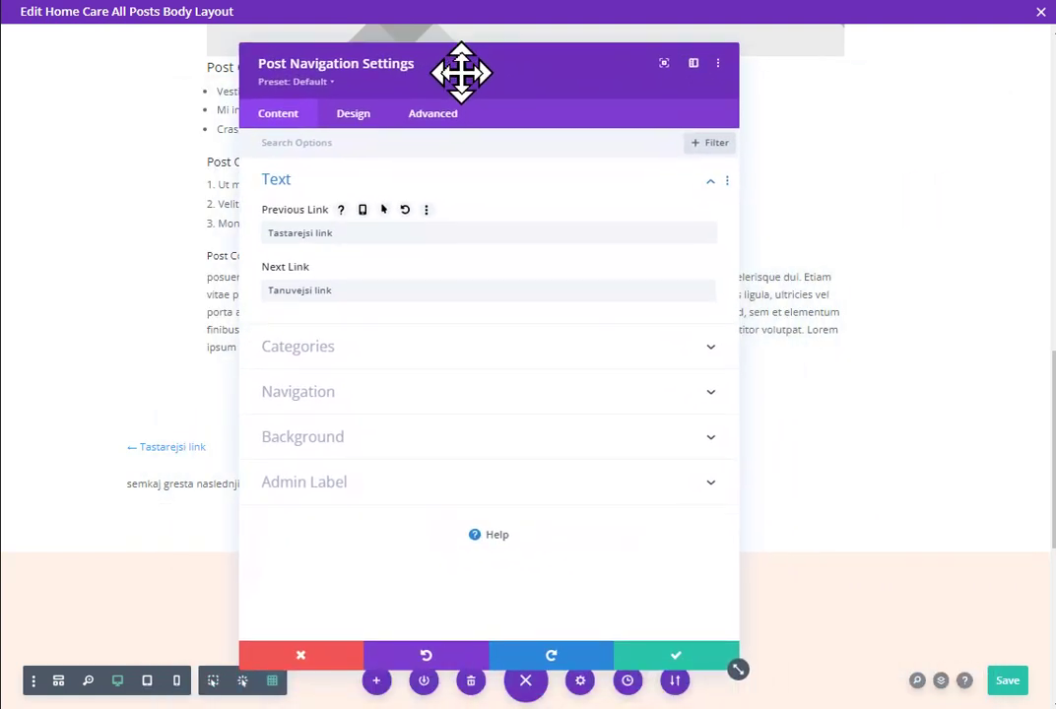
click(509, 345)
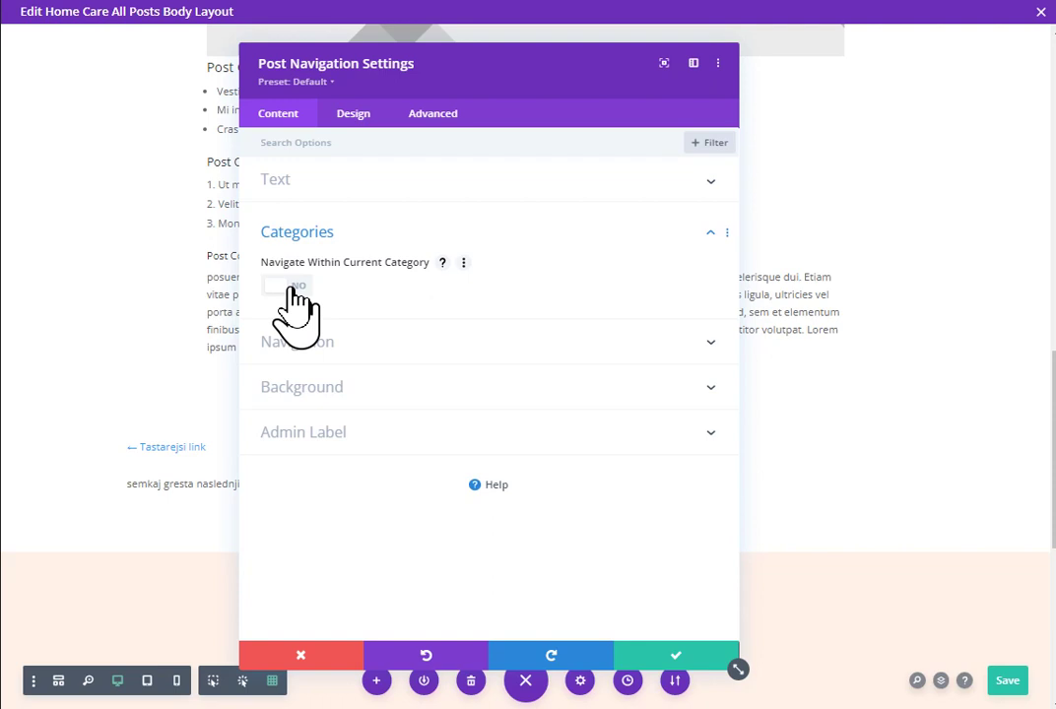
click(438, 345)
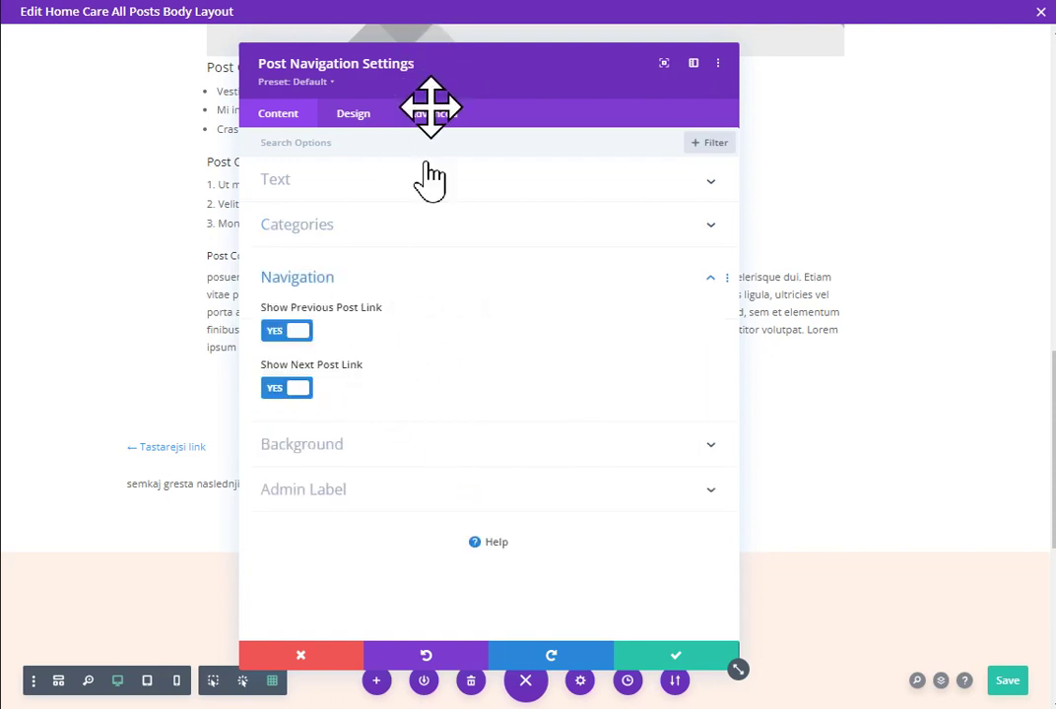
drag(429, 99, 413, 502)
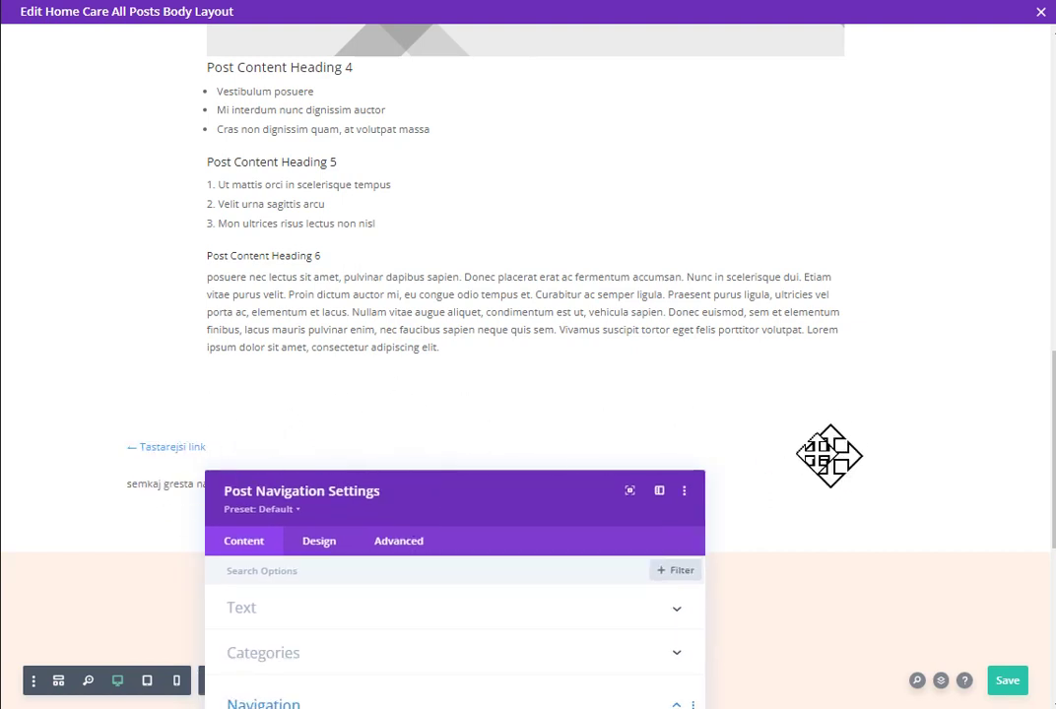
drag(518, 503, 622, 106)
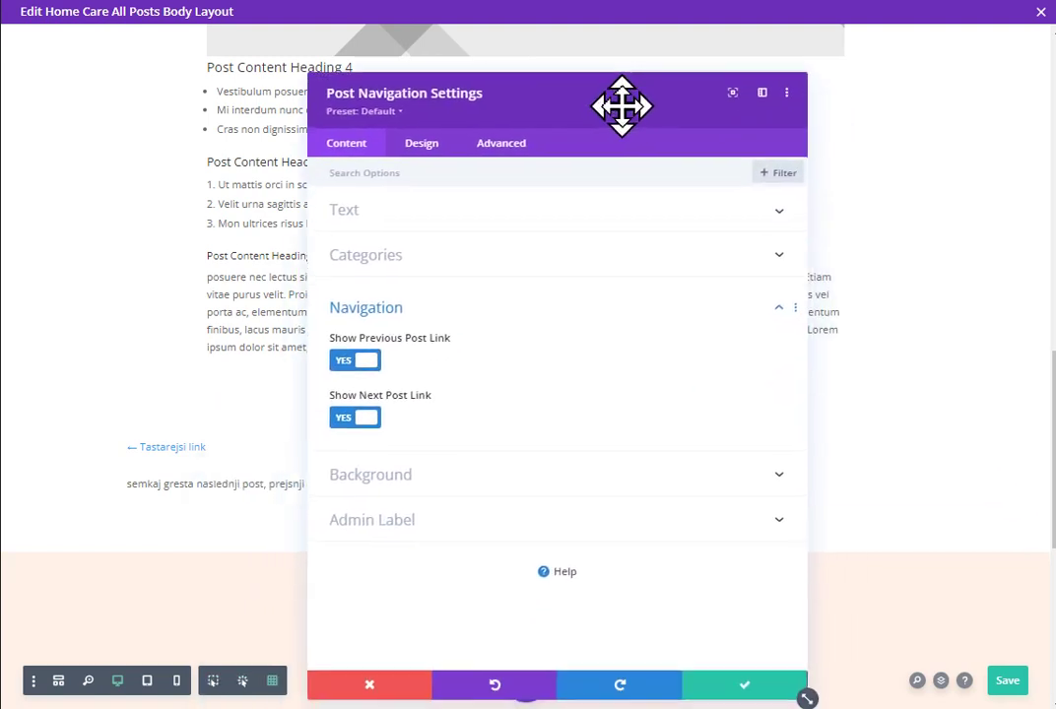
Step: Style the Post Navigation links red at 32px text size and save the module settings
click(426, 143)
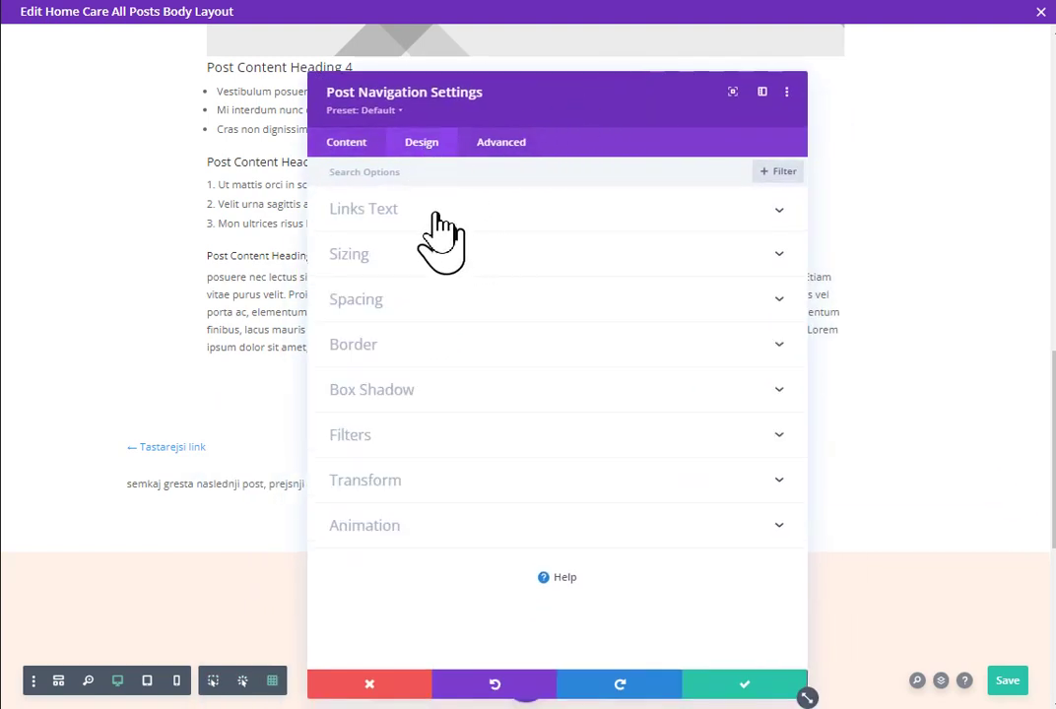
click(449, 211)
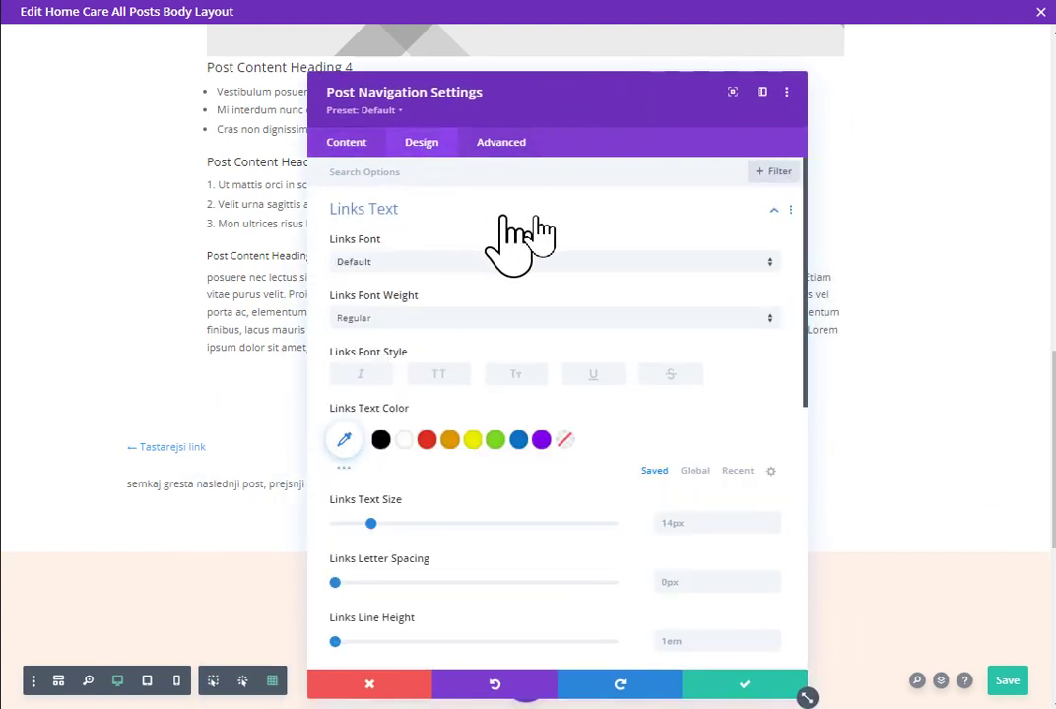
click(427, 440)
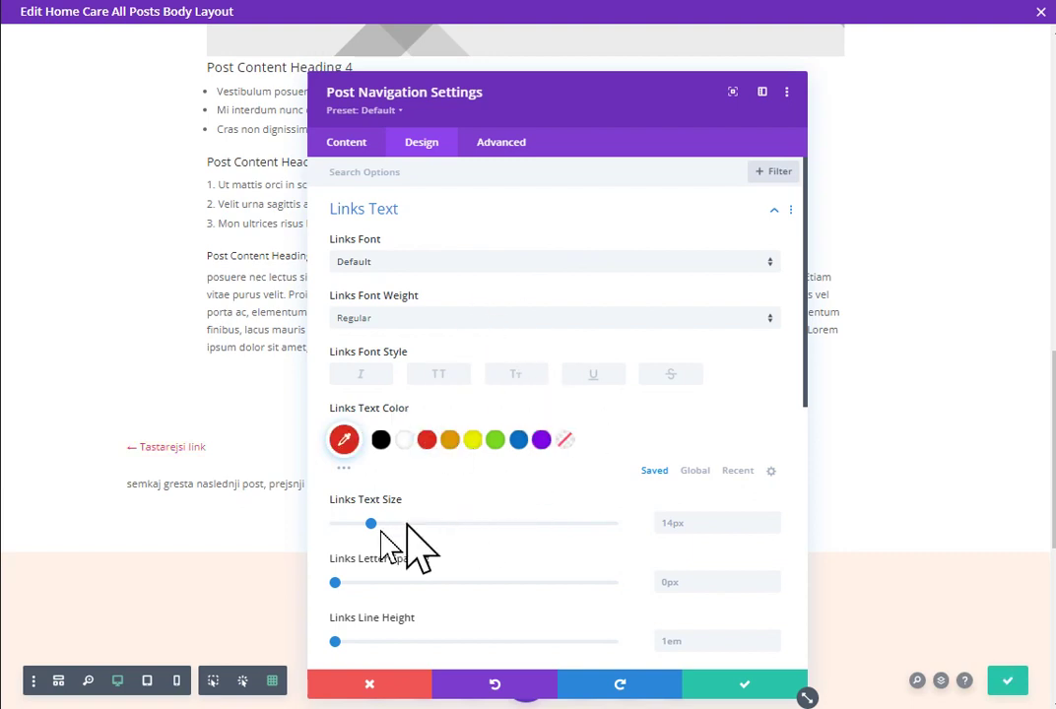
drag(371, 524, 423, 525)
drag(523, 108, 630, 64)
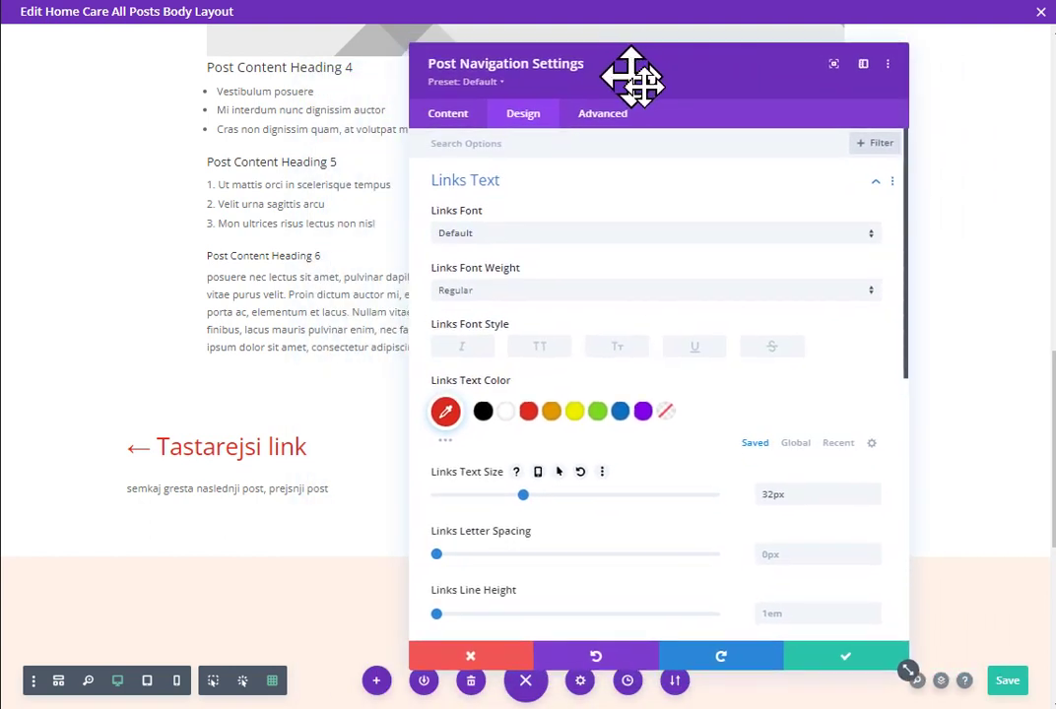
click(814, 670)
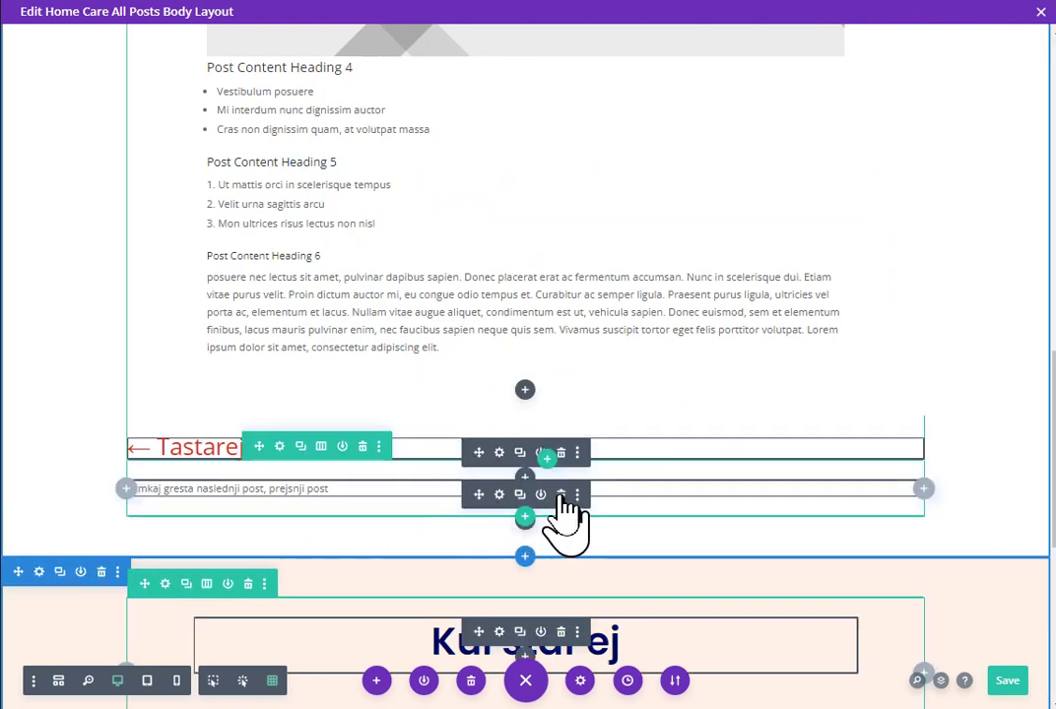
Step: Delete the next/previous post placeholder text module and the empty row it leaves
click(561, 495)
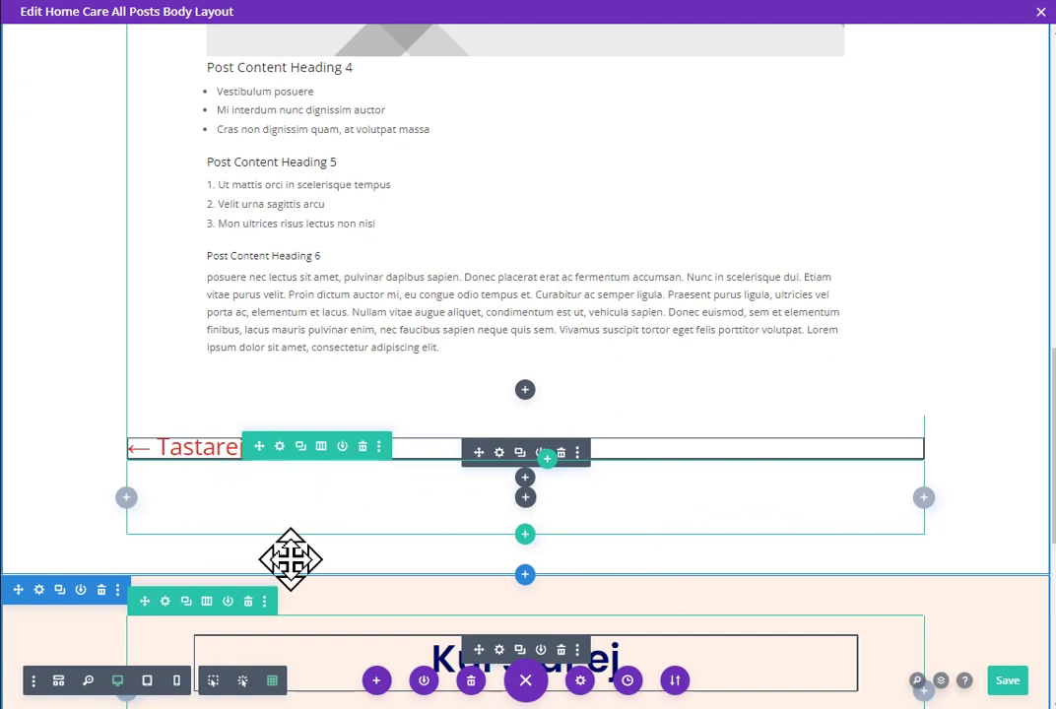
click(362, 446)
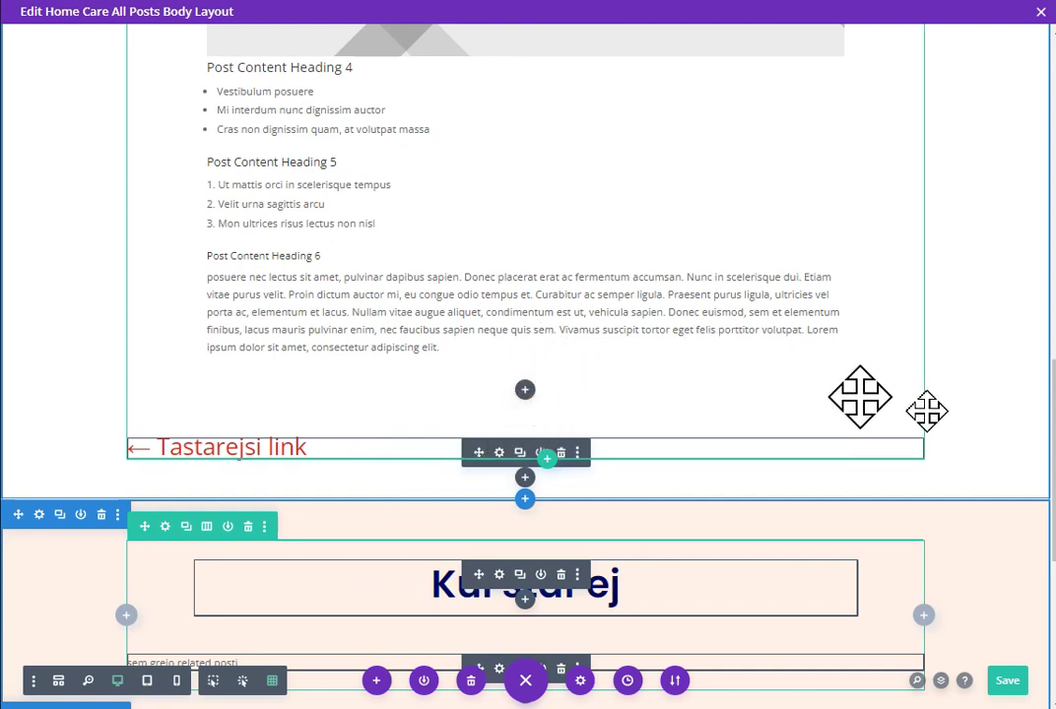
scroll(978, 407, down, 2)
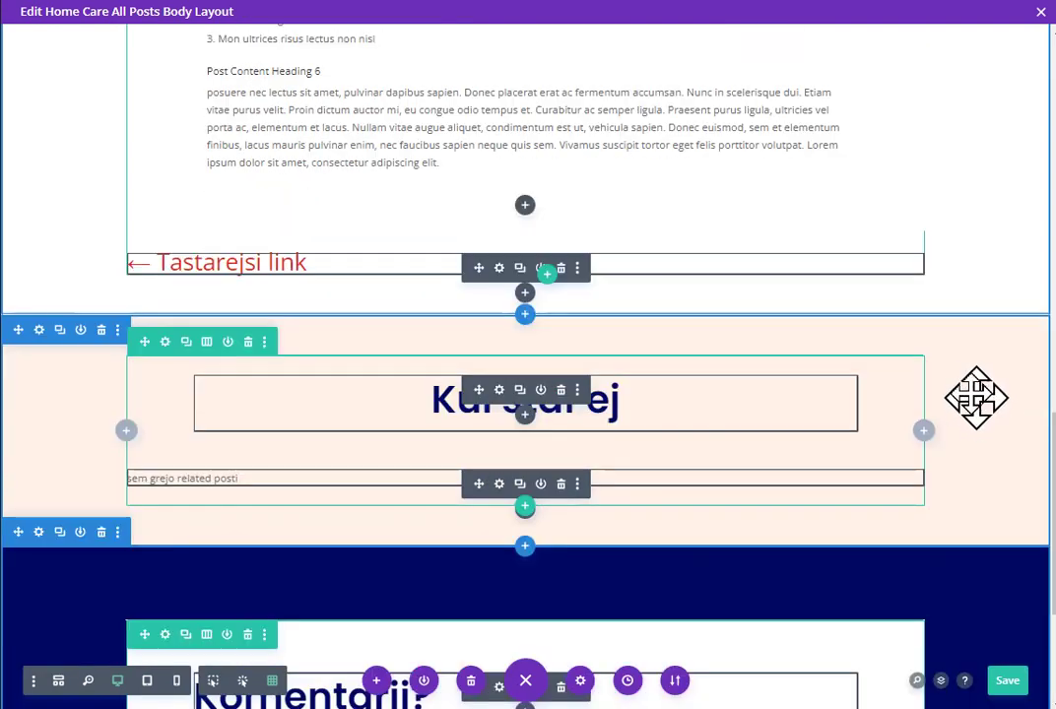
scroll(961, 389, down, 1)
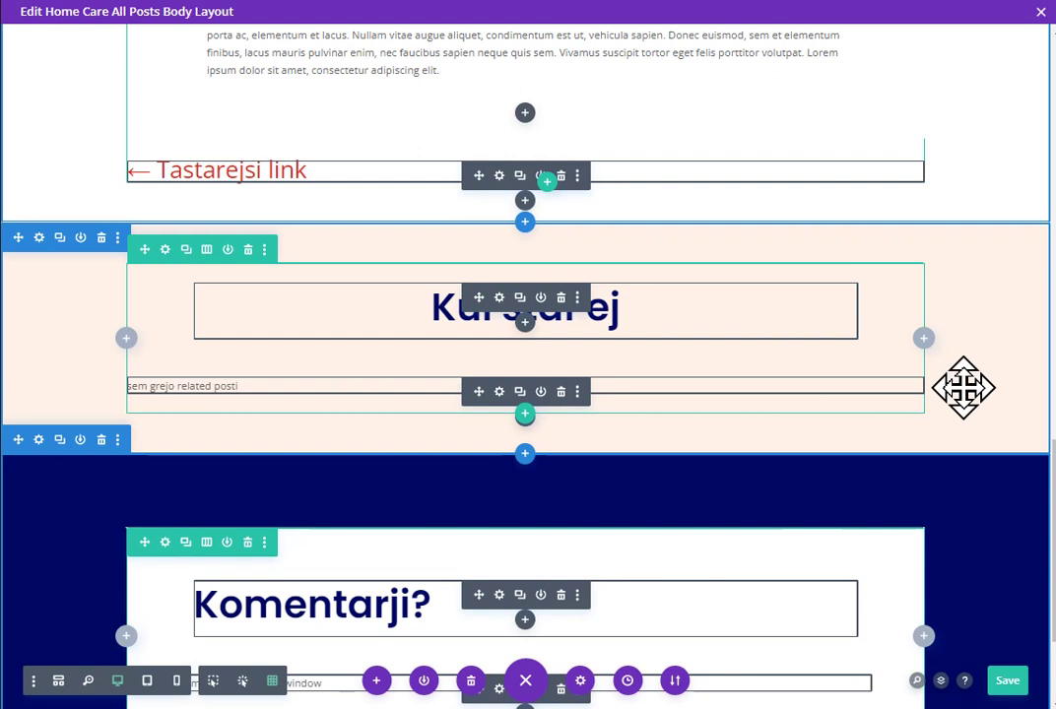
Step: Save the layout, delete and restore the related-posts text module, and turn off Grid mode
key(ctrl+s)
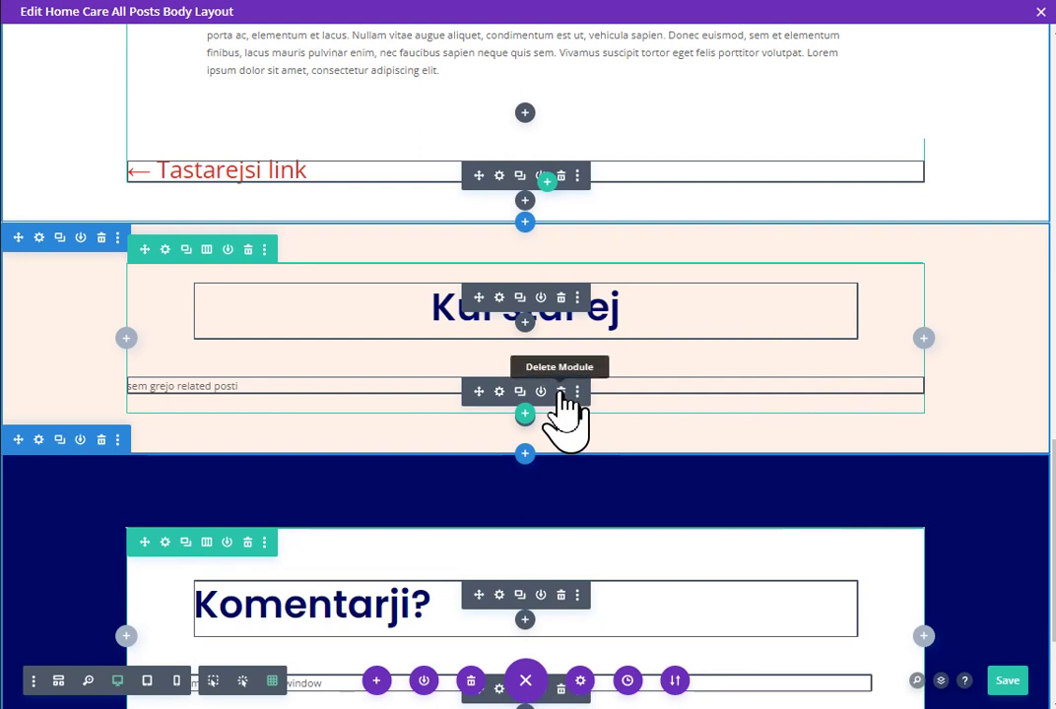
click(561, 392)
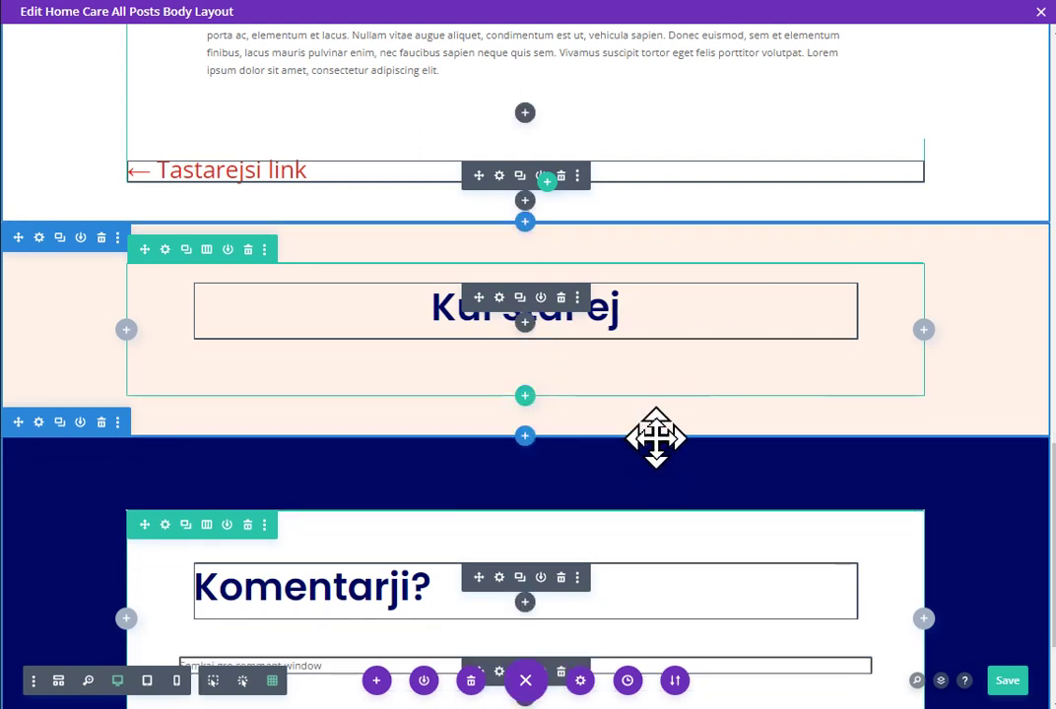
drag(656, 438, 656, 438)
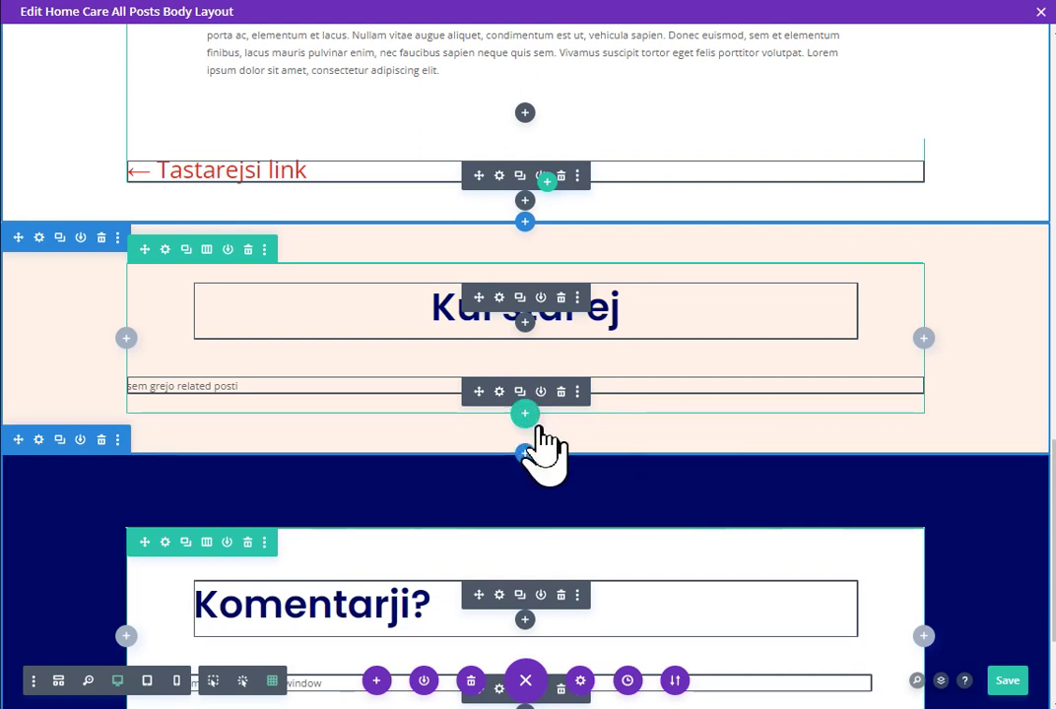
click(211, 682)
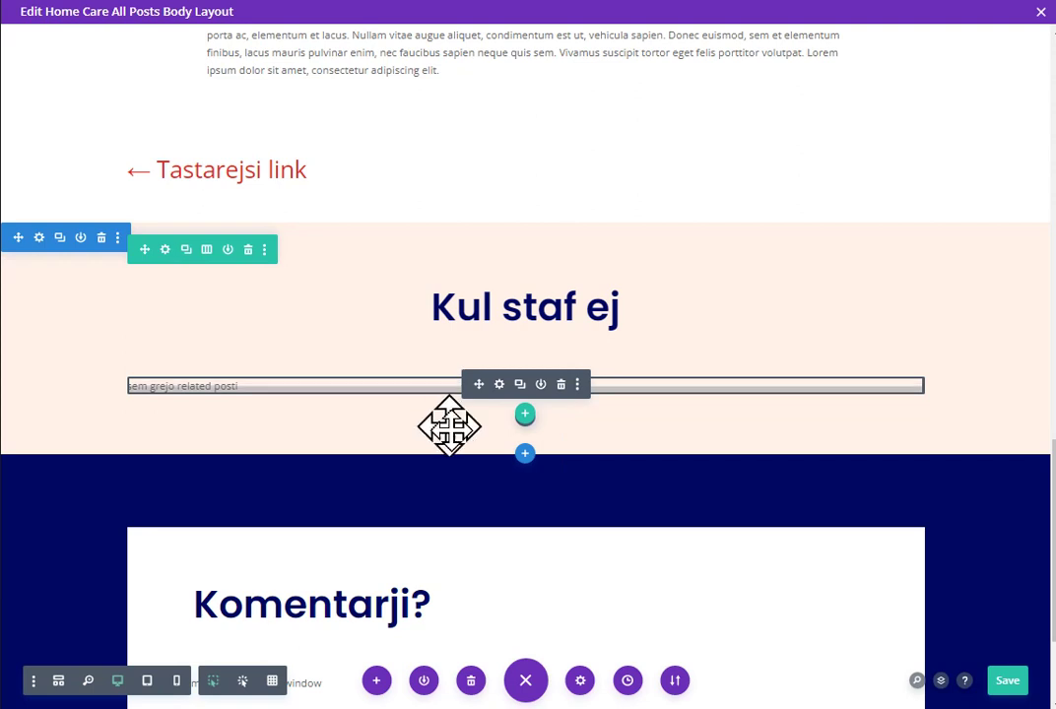
Step: Delete the 'sem grejo related posti' text module from the Blog row in wireframe view
click(58, 681)
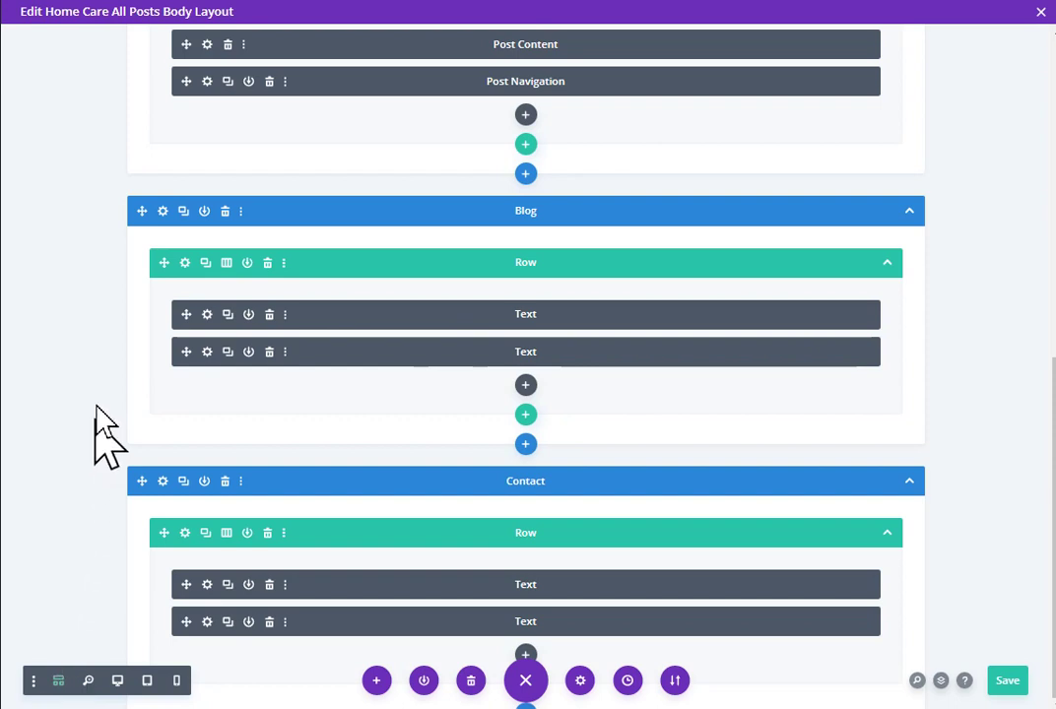
click(207, 351)
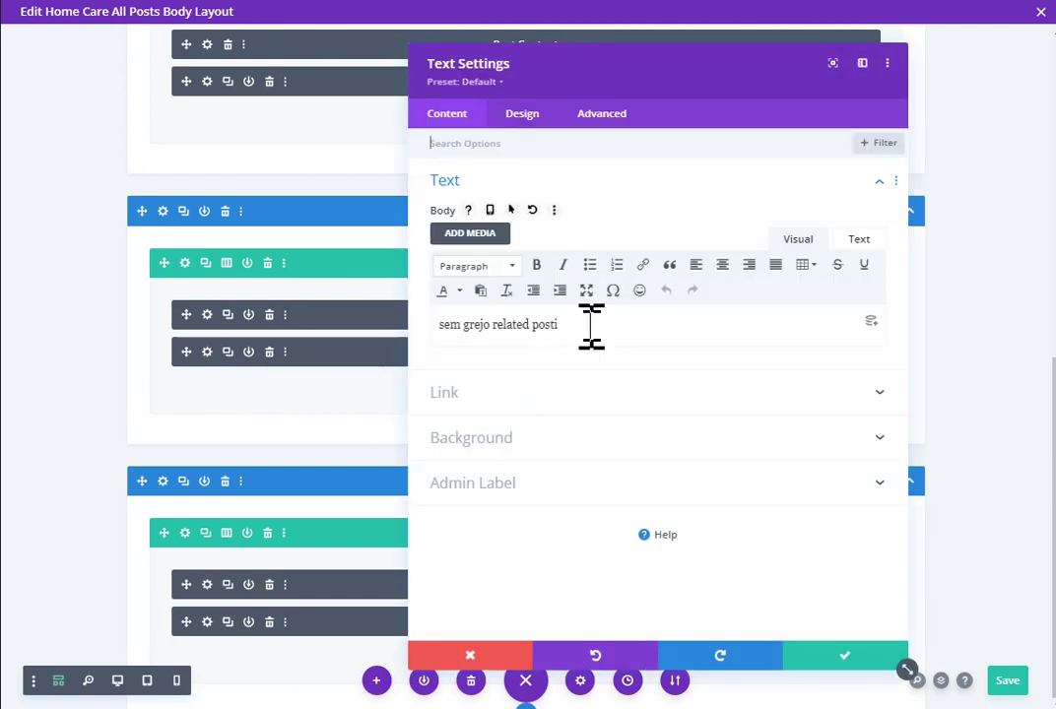
click(464, 661)
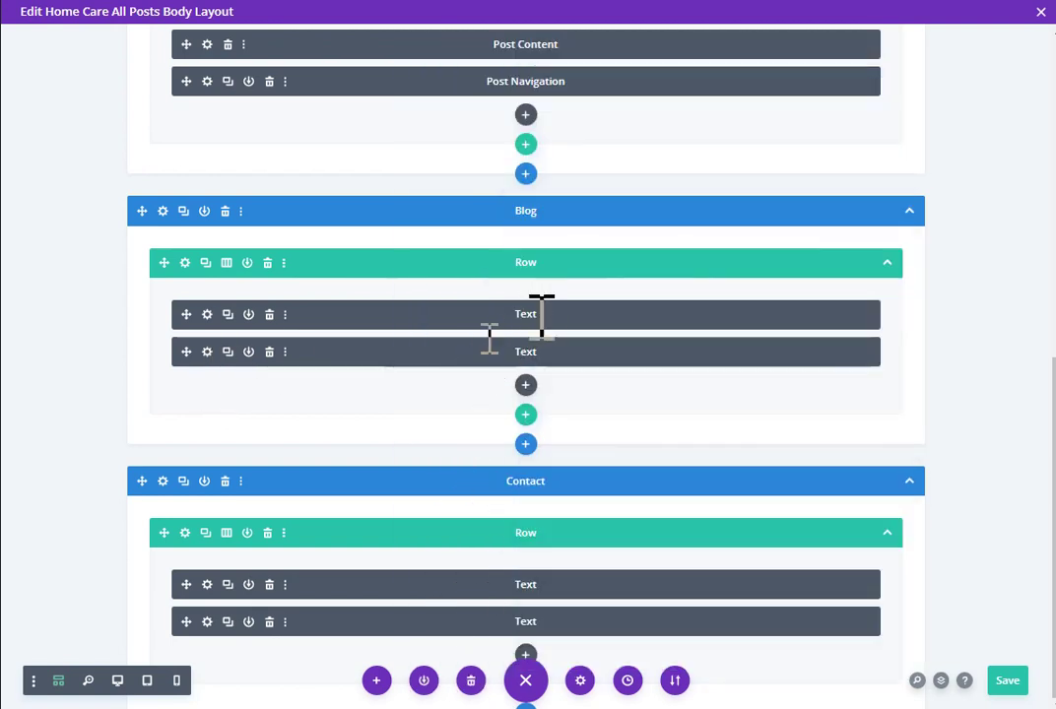
click(269, 352)
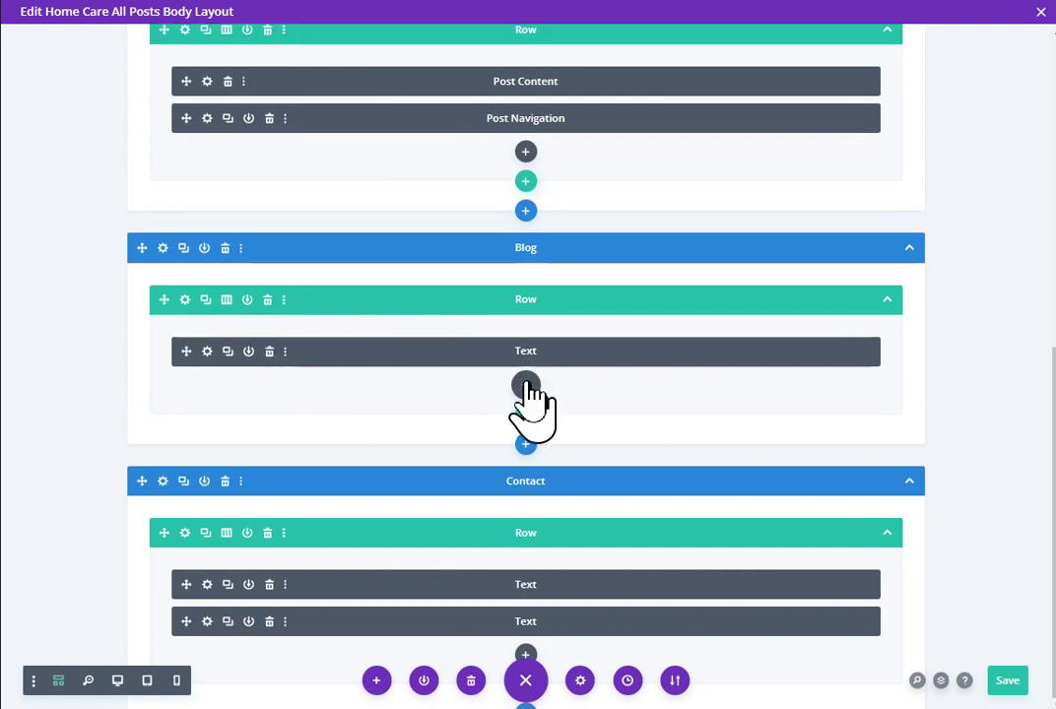
Step: Insert a Blog module into the Blog row, found by searching 'blog'
click(526, 386)
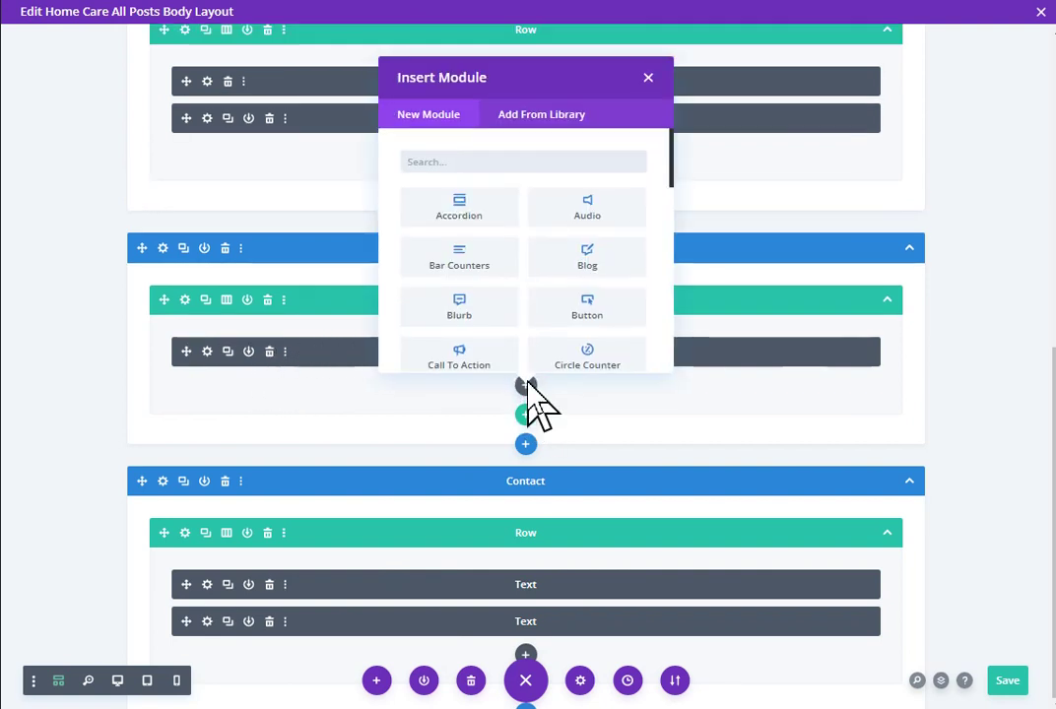
text(blog)
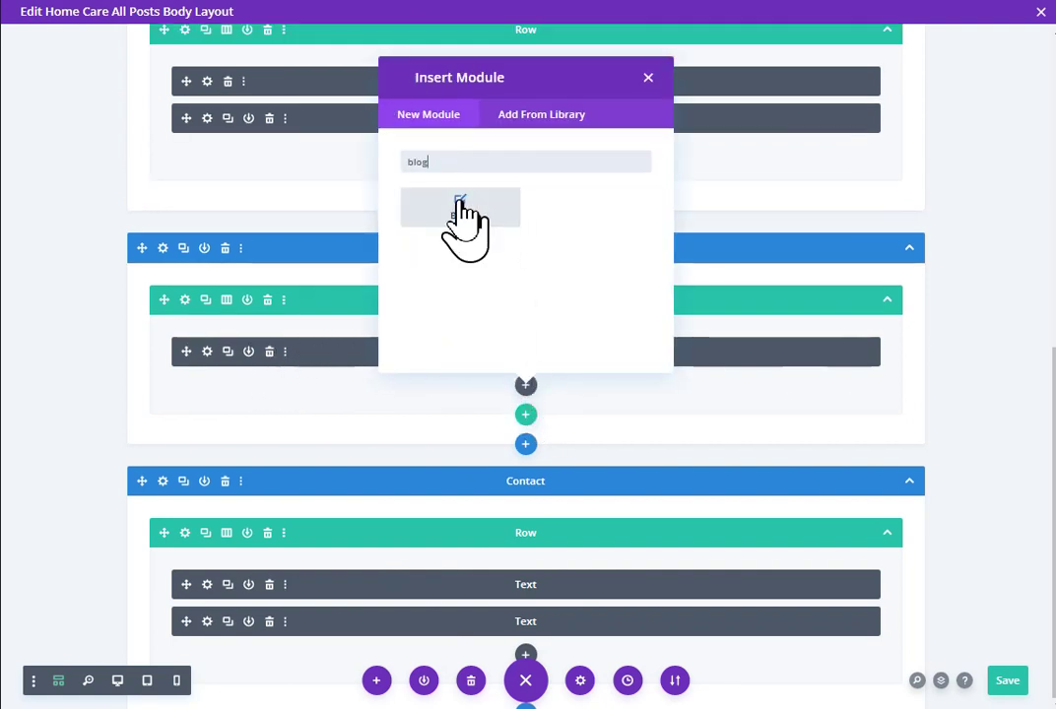
click(459, 209)
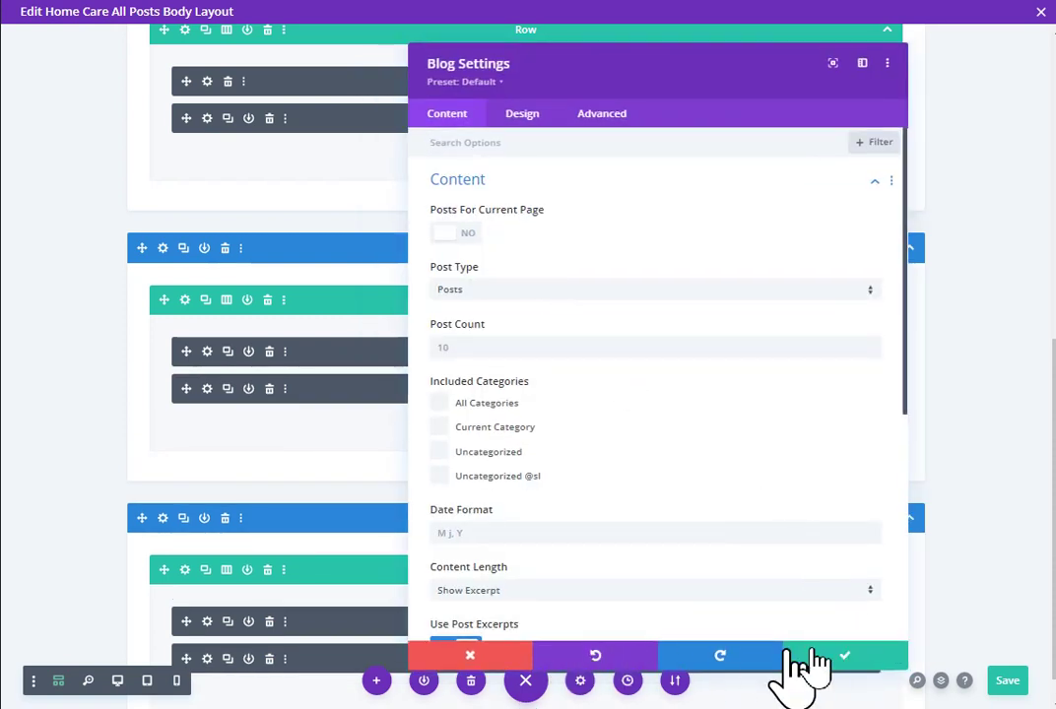
Step: Keep the Blog module defaults and preview its post list under 'Kul staf ej' on desktop
click(822, 658)
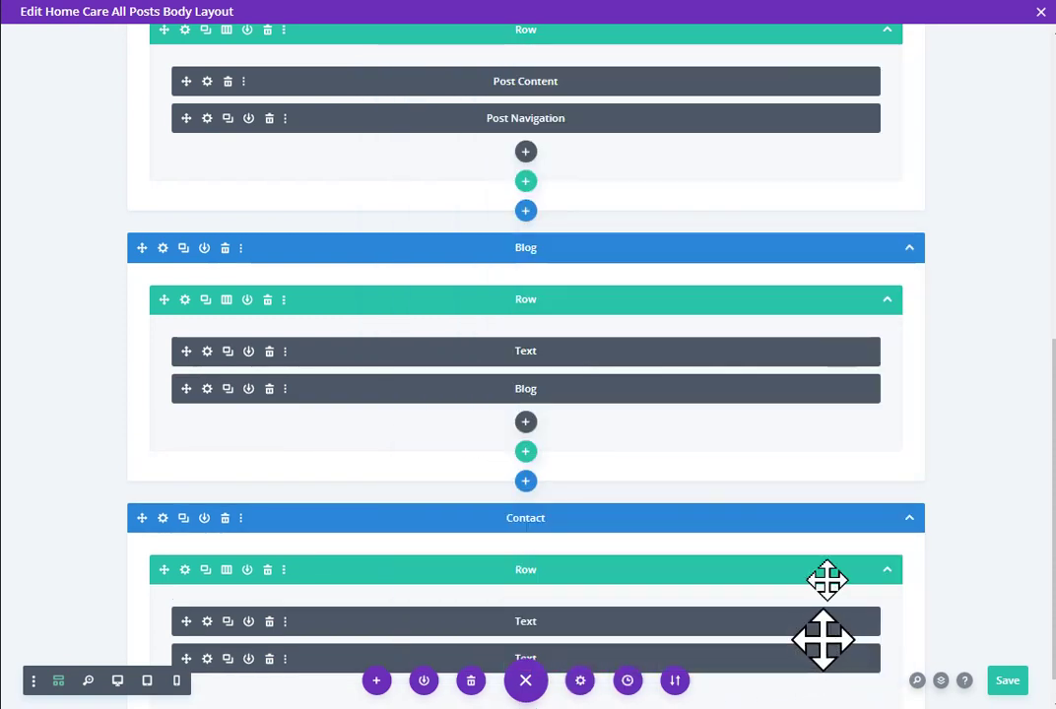
click(118, 682)
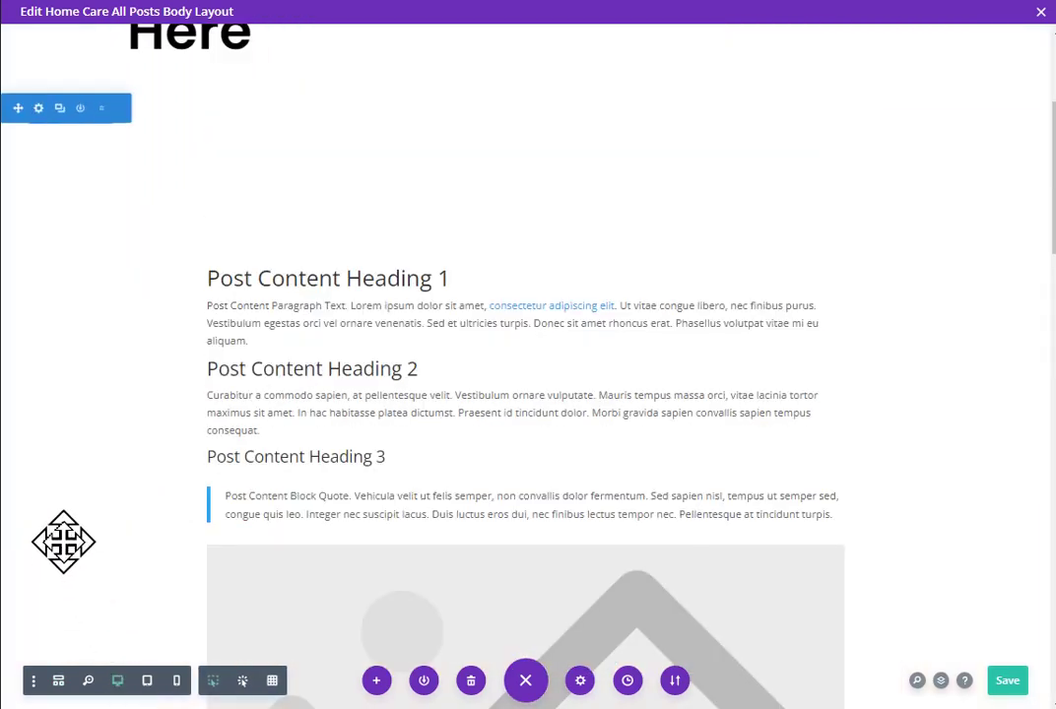
scroll(76, 530, down, 15)
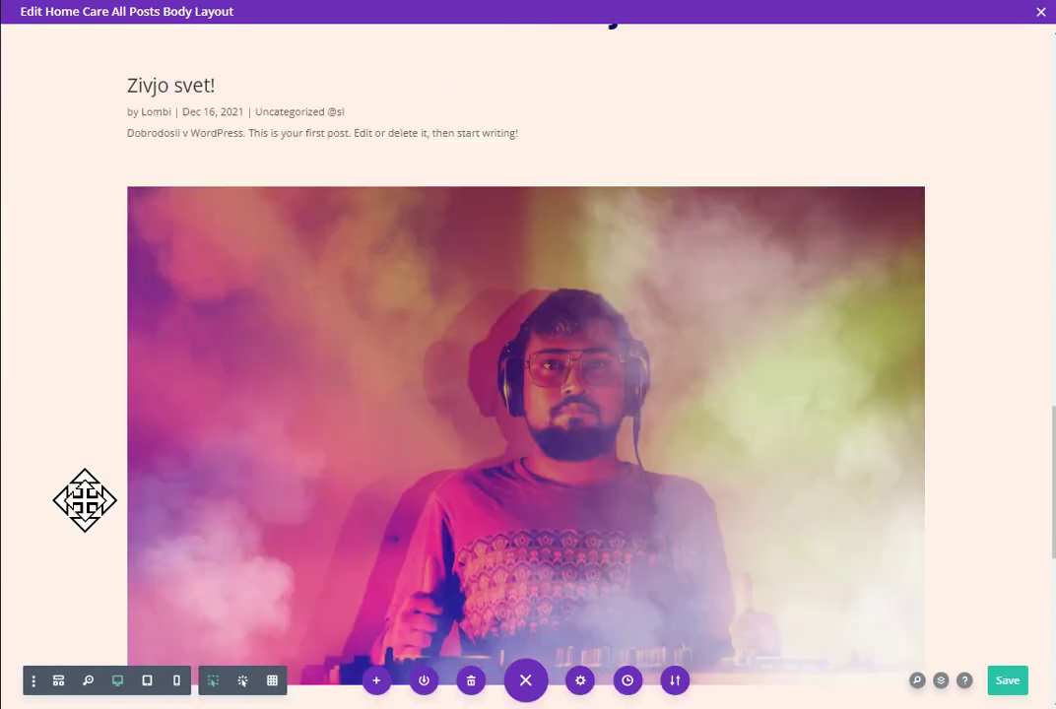
scroll(84, 500, down, 5)
scroll(85, 500, up, 8)
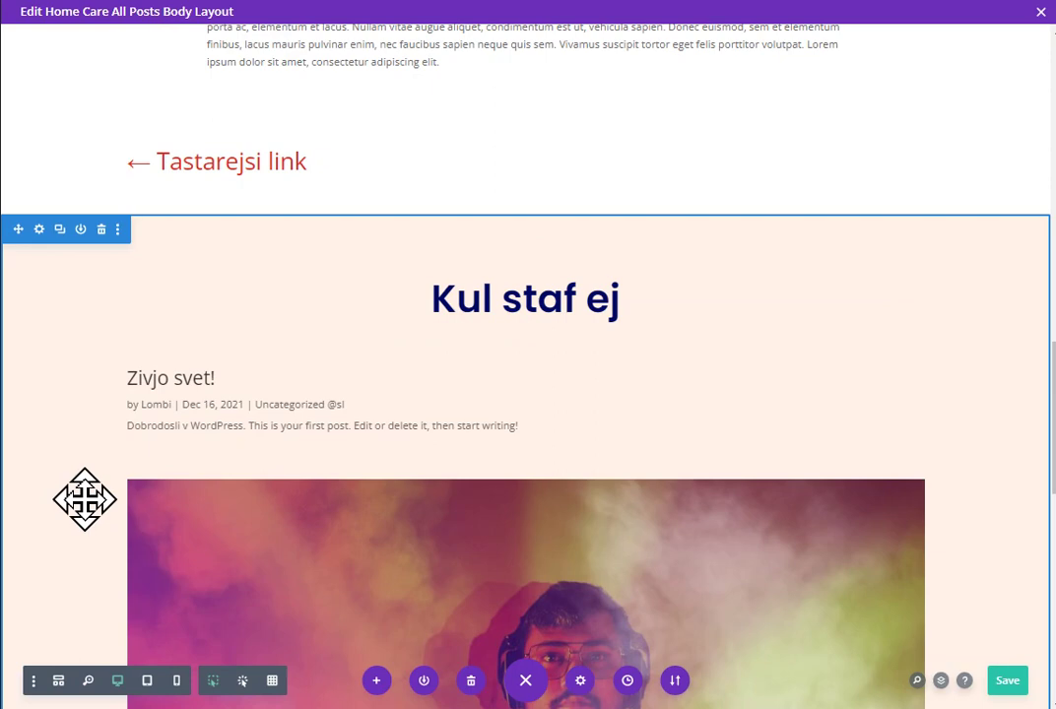
Step: Set the Blog module's layout to Grid
mouse_move(454, 384)
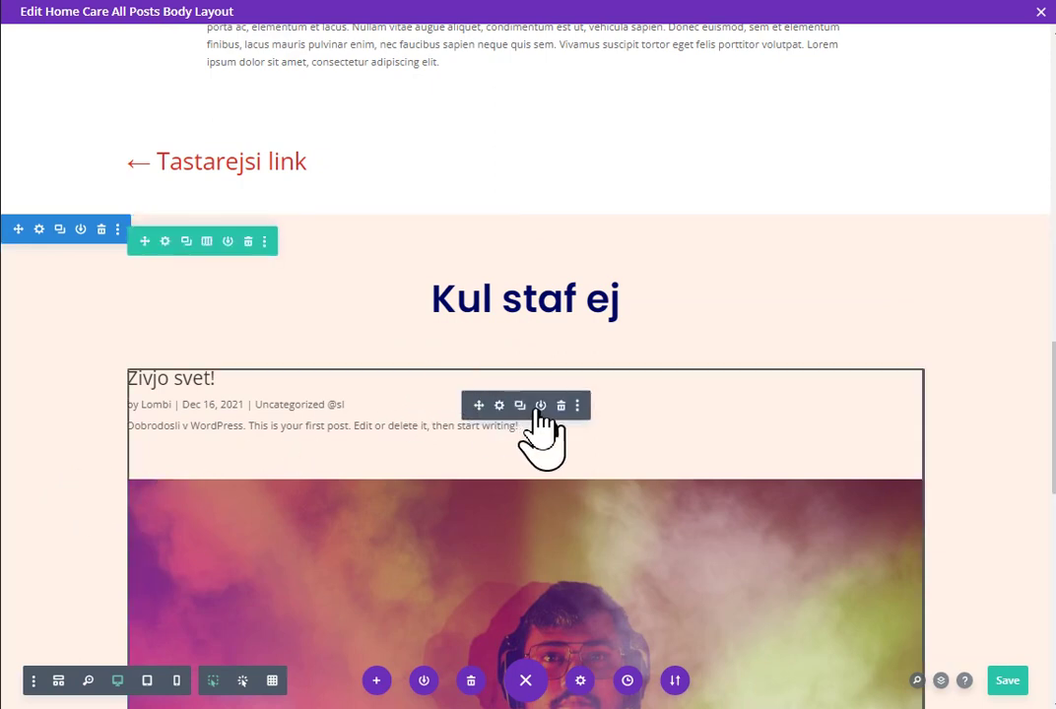
click(501, 407)
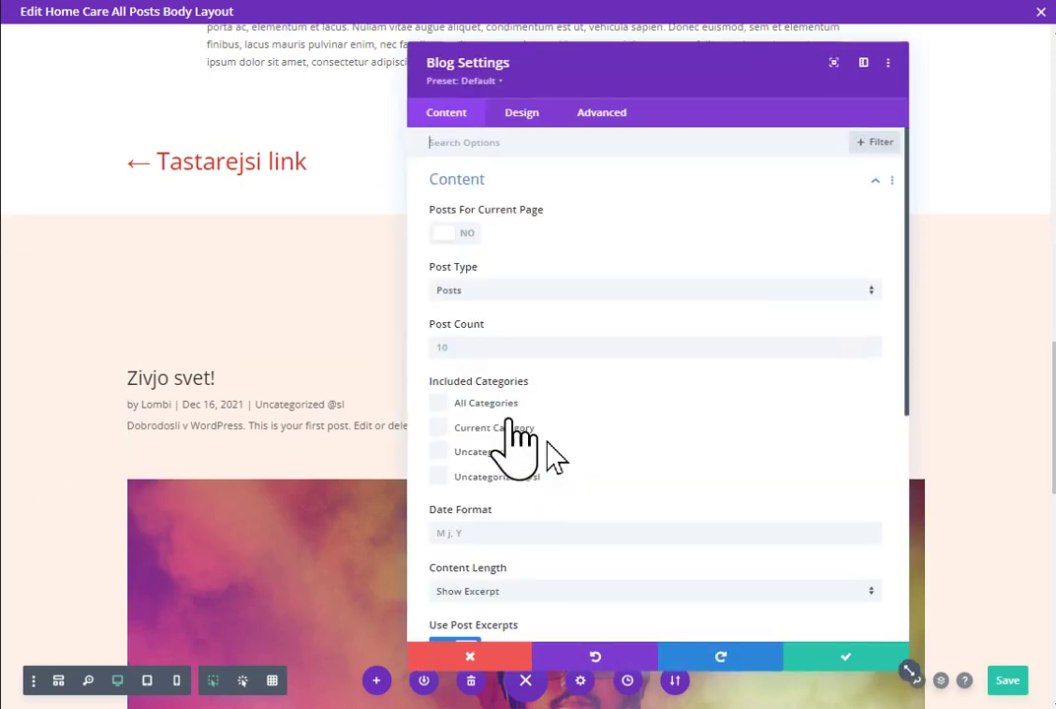
click(530, 116)
click(540, 188)
click(569, 241)
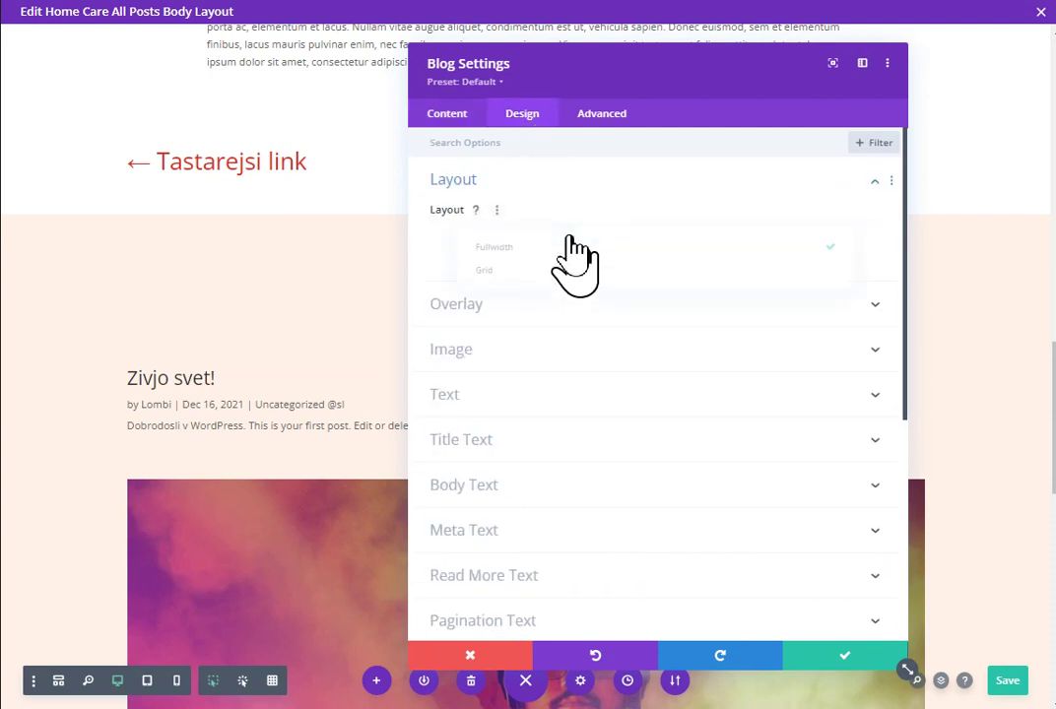
click(562, 272)
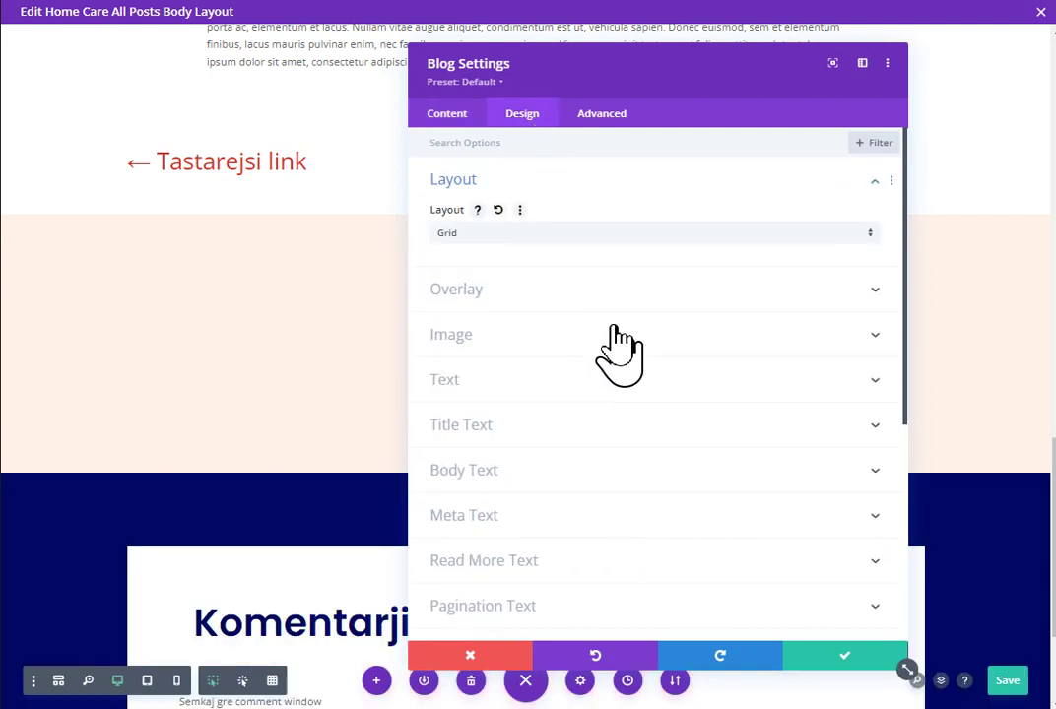
Step: Set the Blog module's Post Count to 3
drag(600, 47, 682, 60)
click(534, 110)
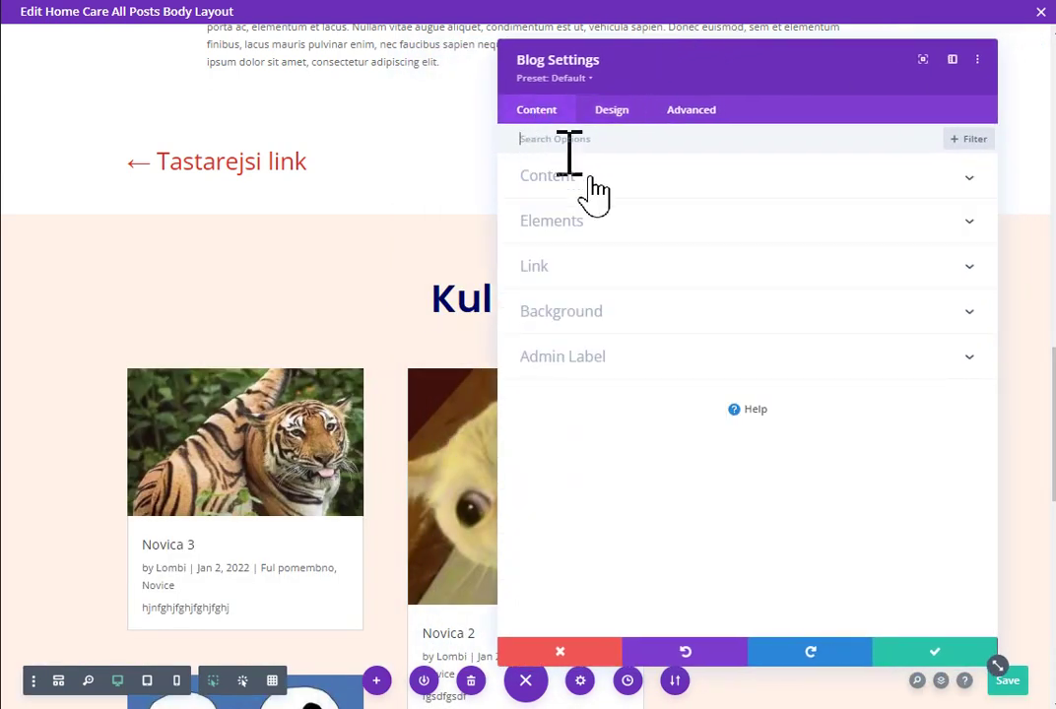
click(602, 179)
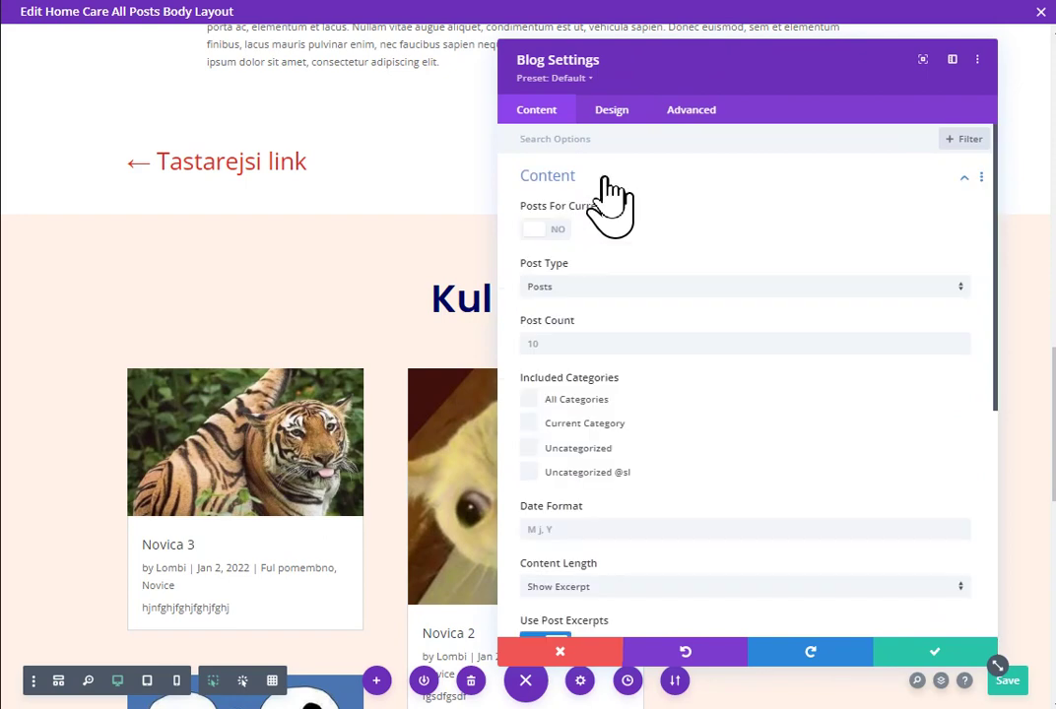
click(565, 345)
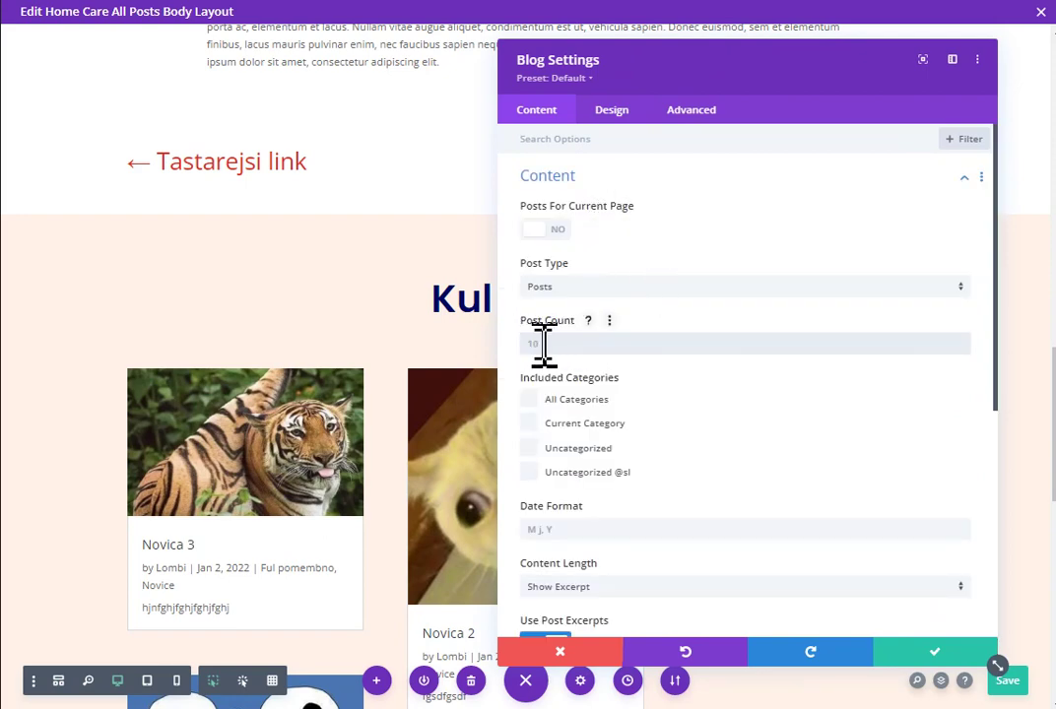
text(3)
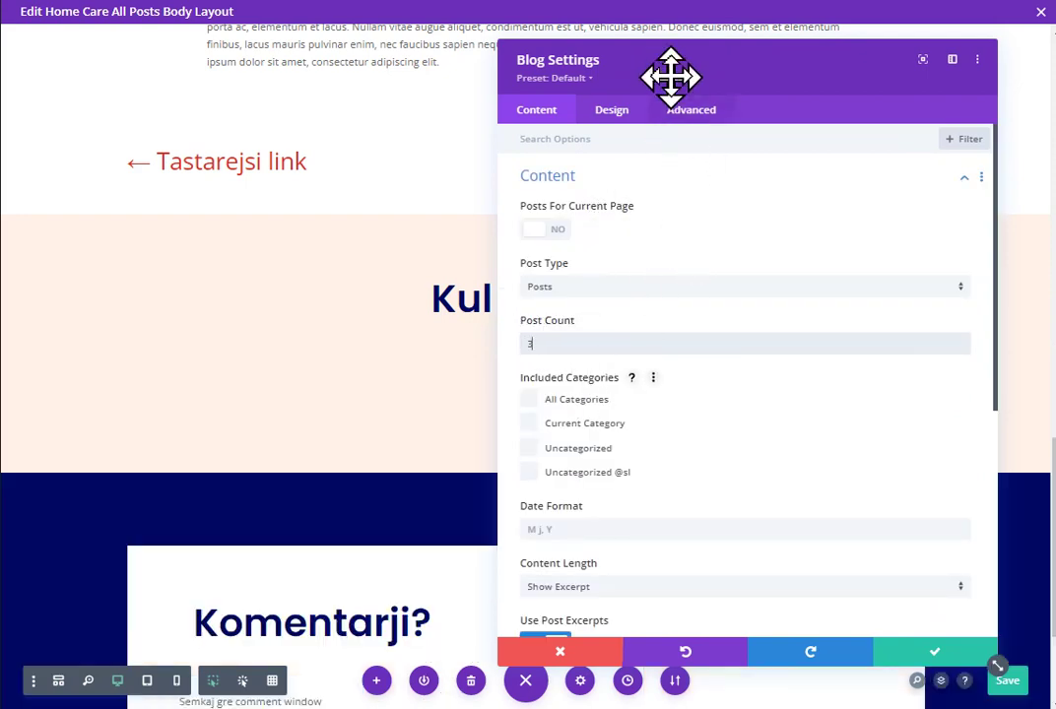
mouse_move(670, 79)
mouse_down()
mouse_move(828, 120)
mouse_move(790, 71)
mouse_move(565, 42)
mouse_move(323, 88)
mouse_move(283, 66)
mouse_move(657, 86)
mouse_move(690, 77)
mouse_move(672, 69)
mouse_move(678, 77)
mouse_up()
Step: Hide featured image, author, categories and pagination, keep excerpts shown, and save the settings
scroll(671, 283, down, 4)
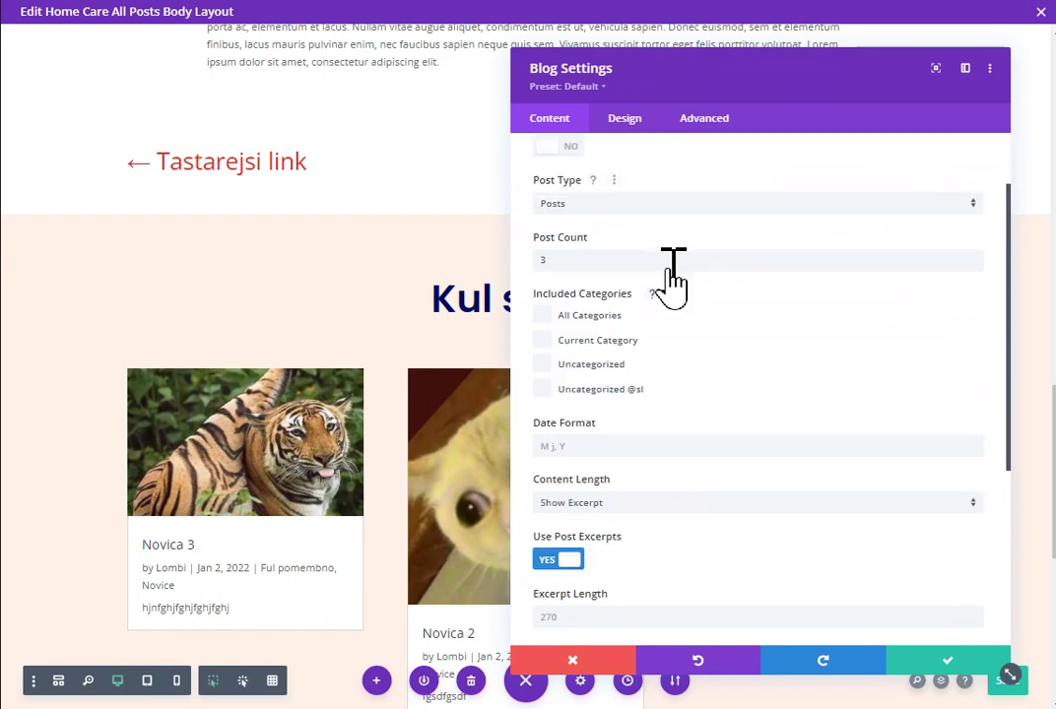
scroll(660, 345, down, 1)
click(636, 438)
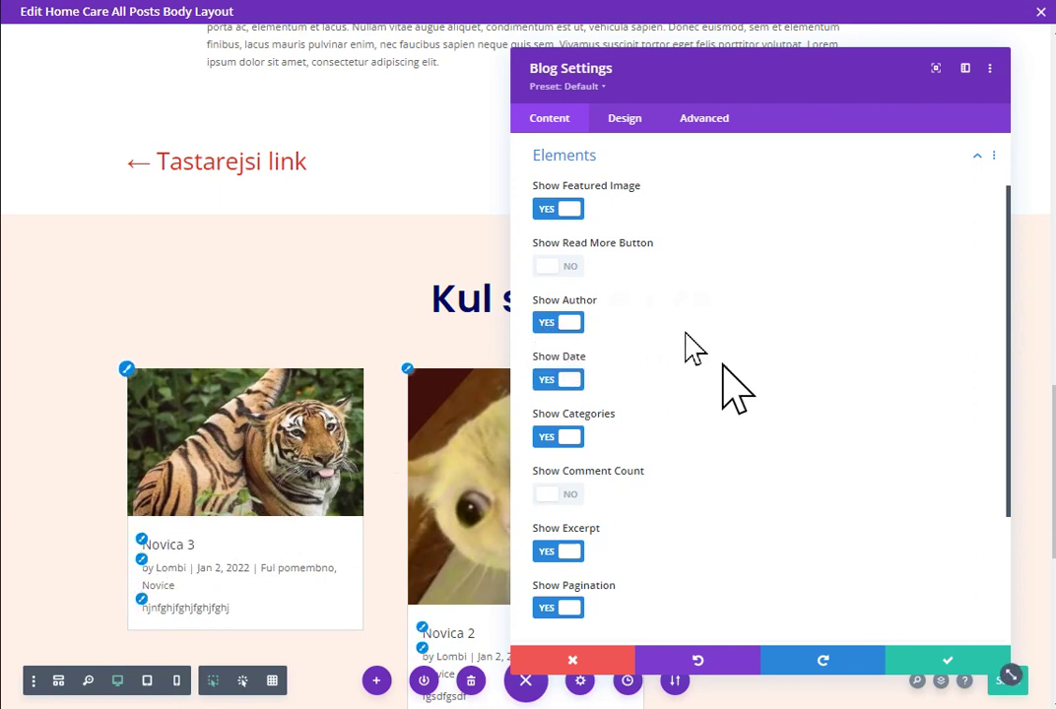
click(567, 325)
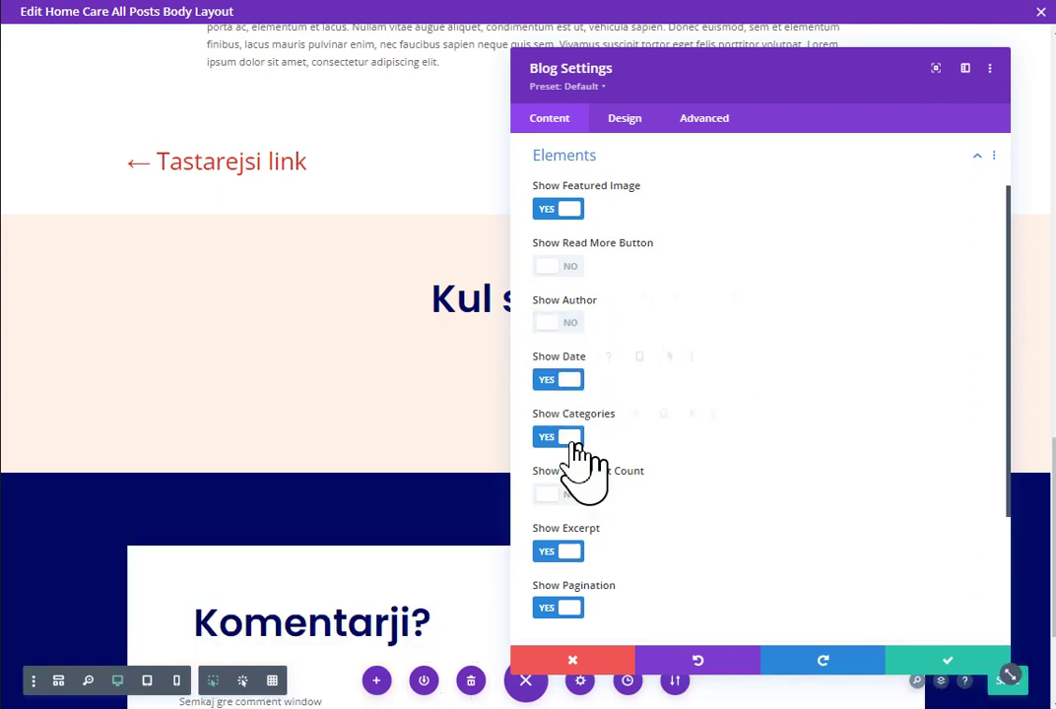
click(551, 433)
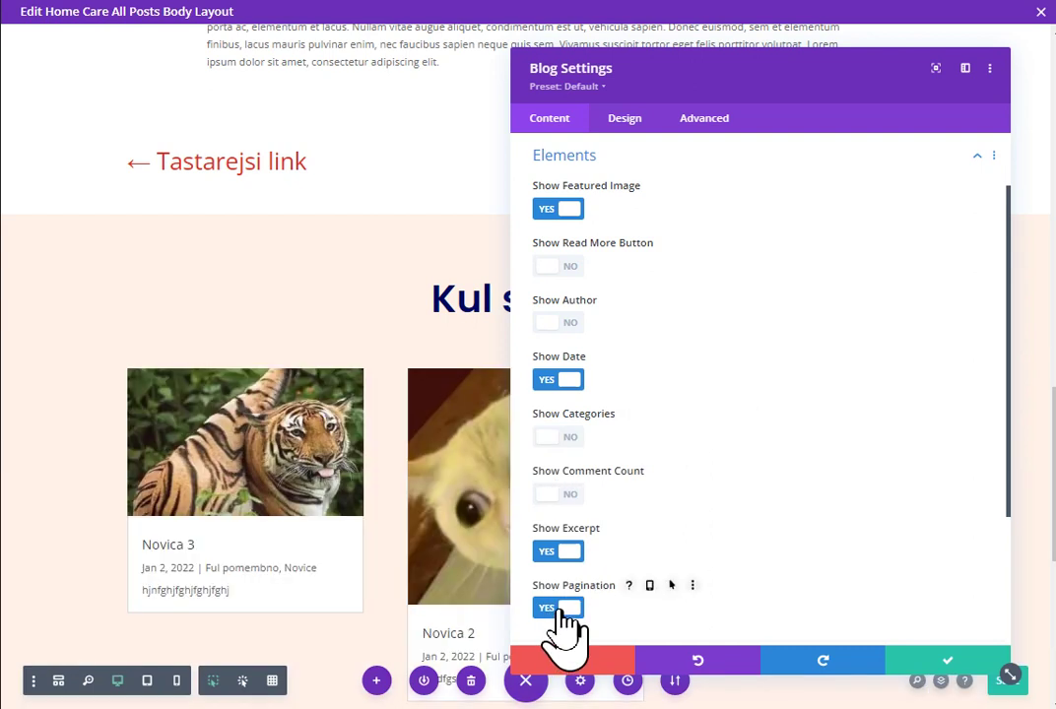
click(559, 609)
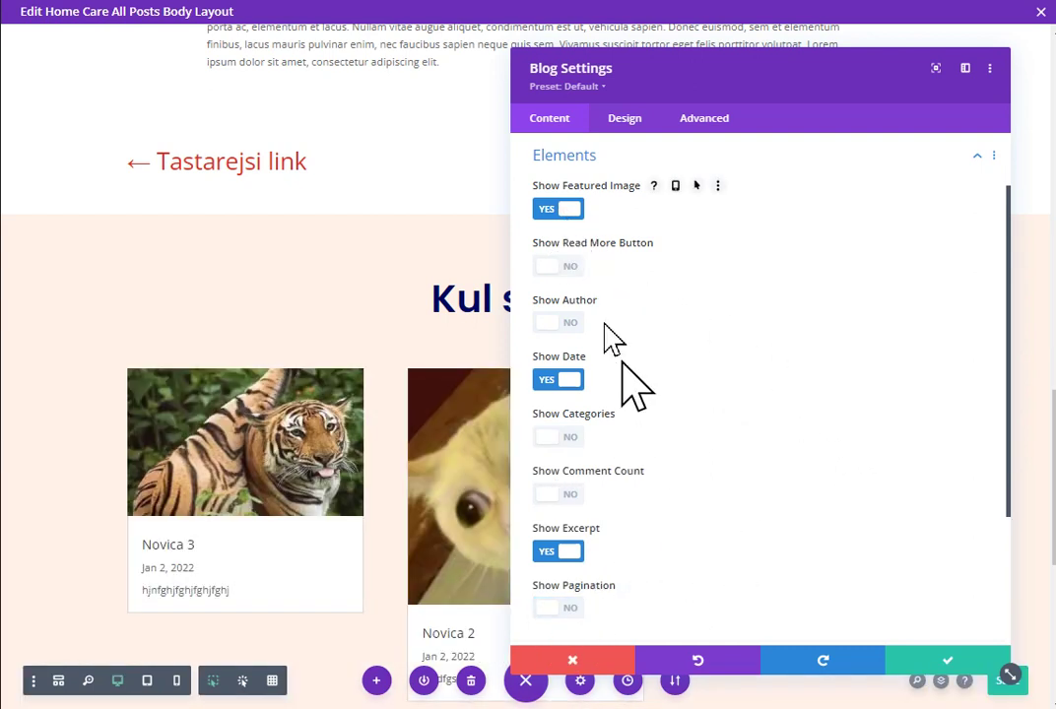
click(569, 554)
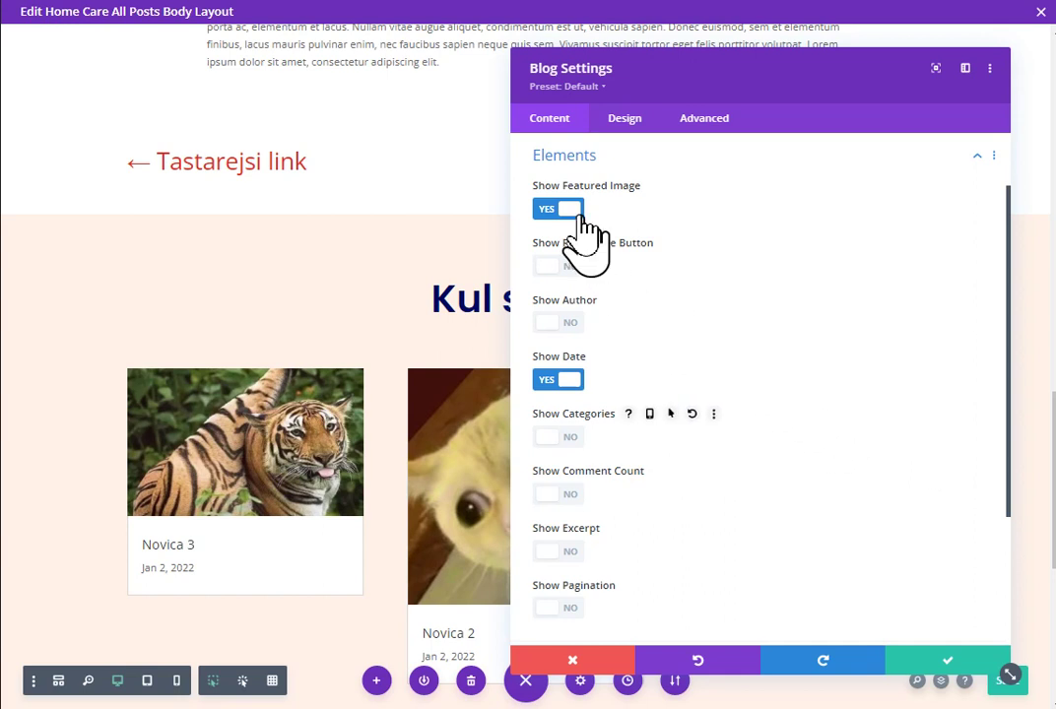
click(571, 209)
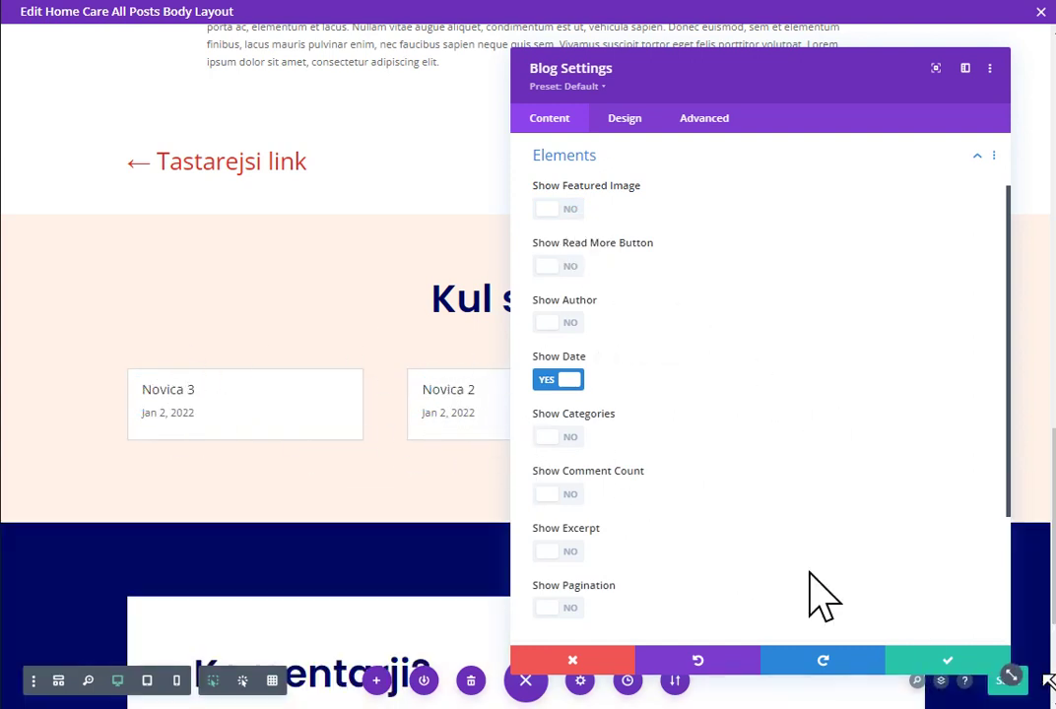
click(563, 555)
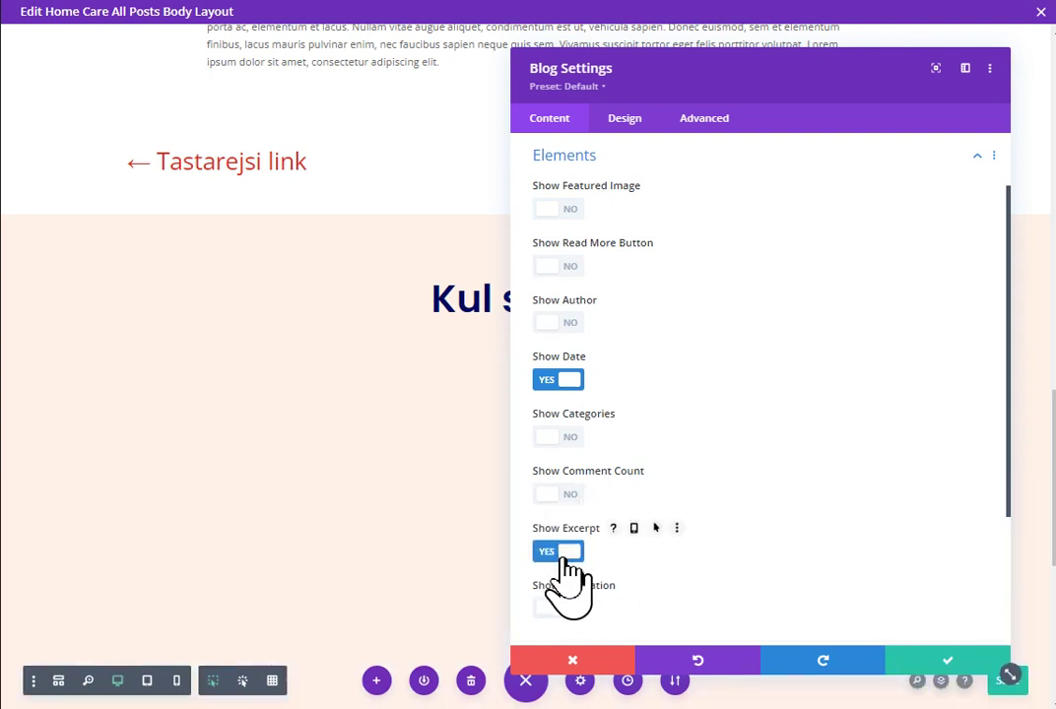
click(940, 660)
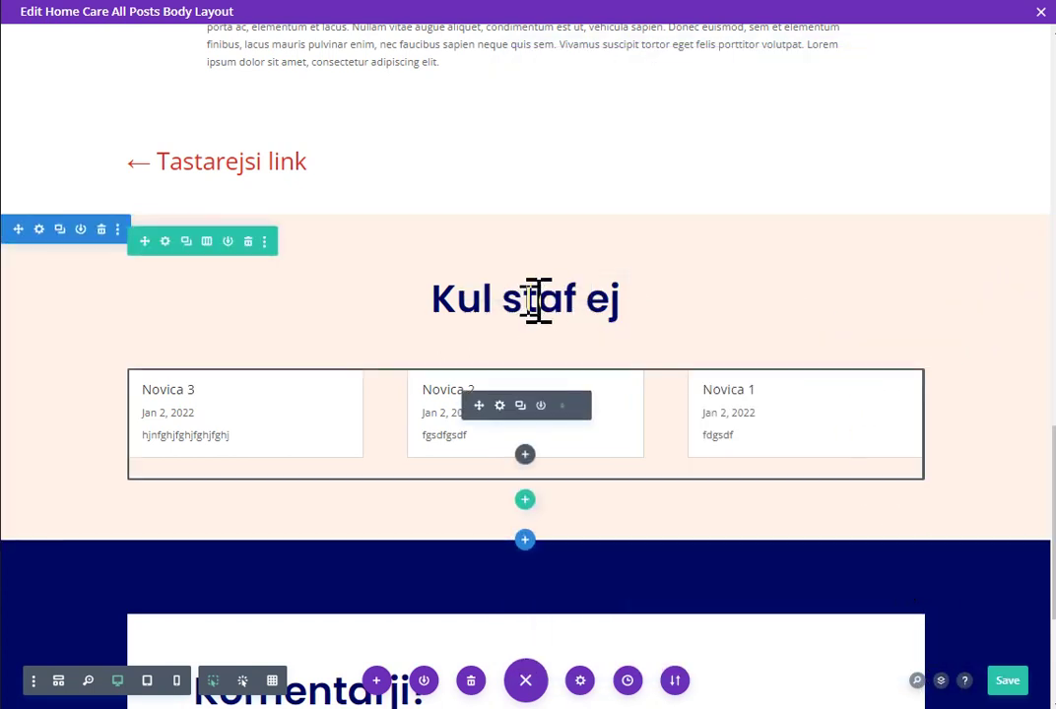
Step: Set the Blog module's Included Categories to Current Category only and close its settings
click(499, 405)
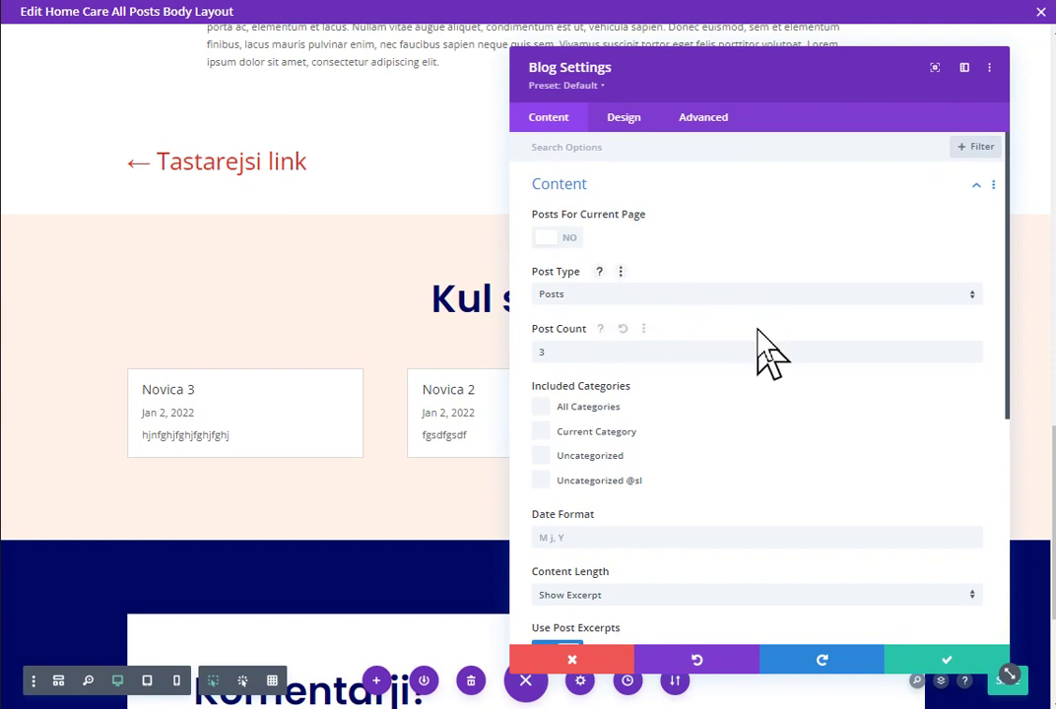
scroll(827, 256, down, 2)
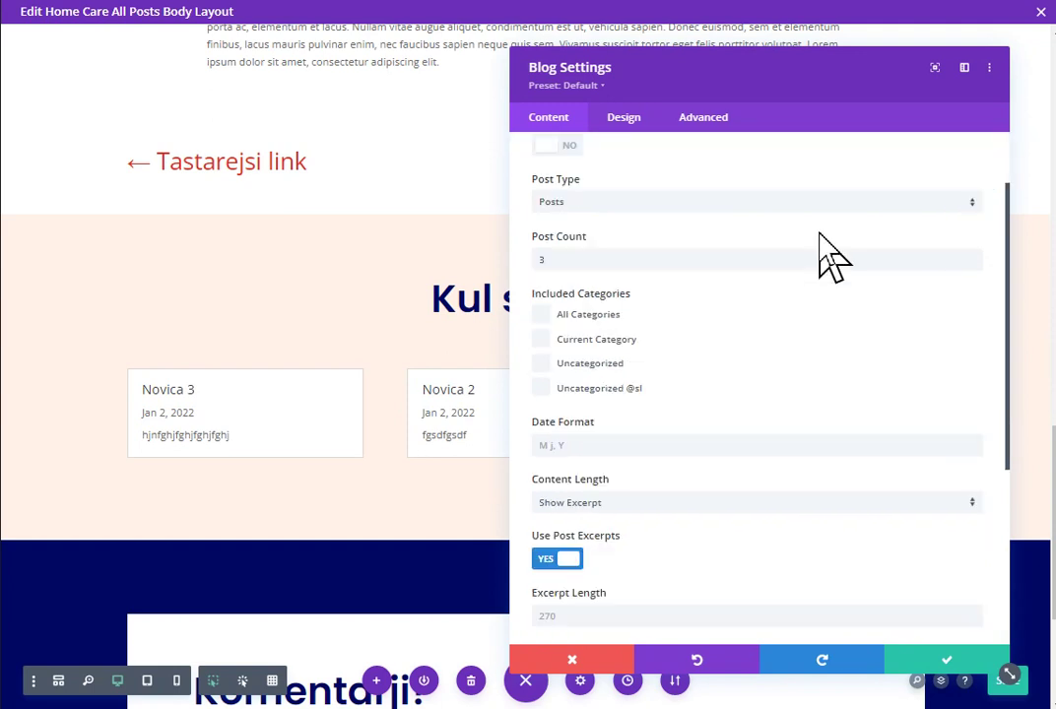
scroll(827, 256, up, 2)
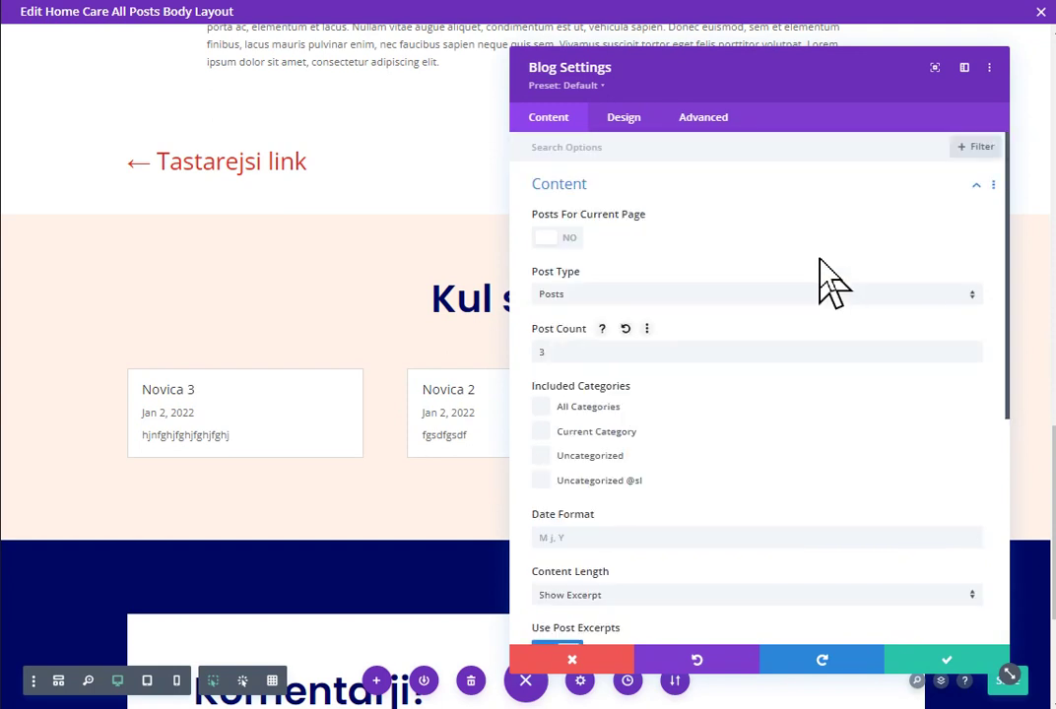
click(595, 433)
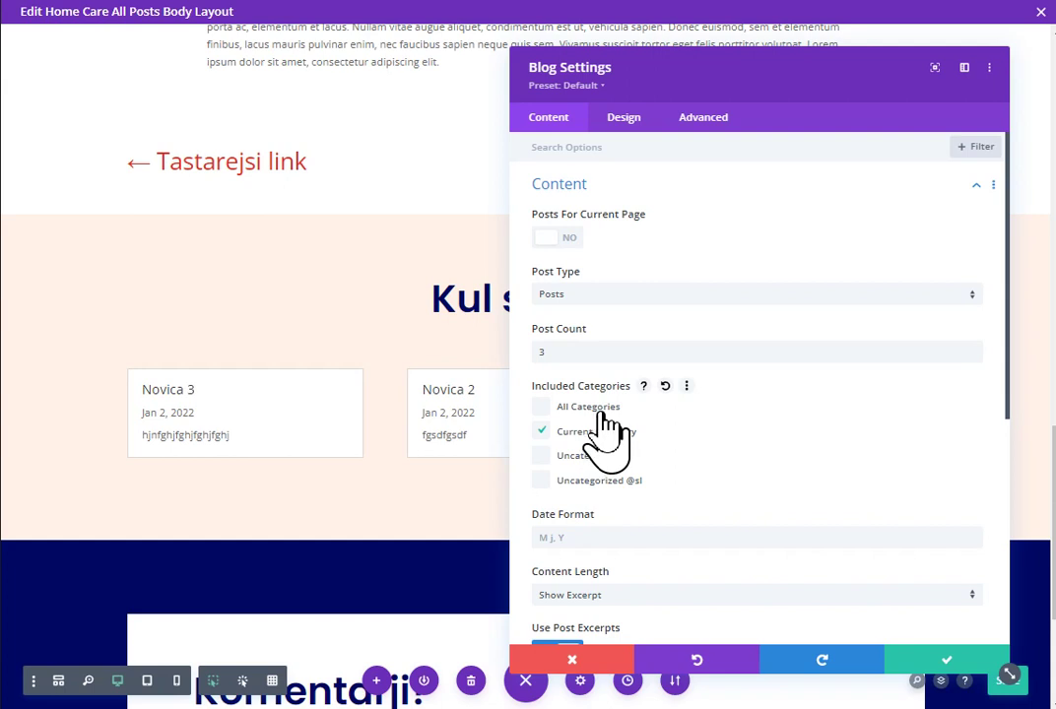
scroll(607, 433, down, 5)
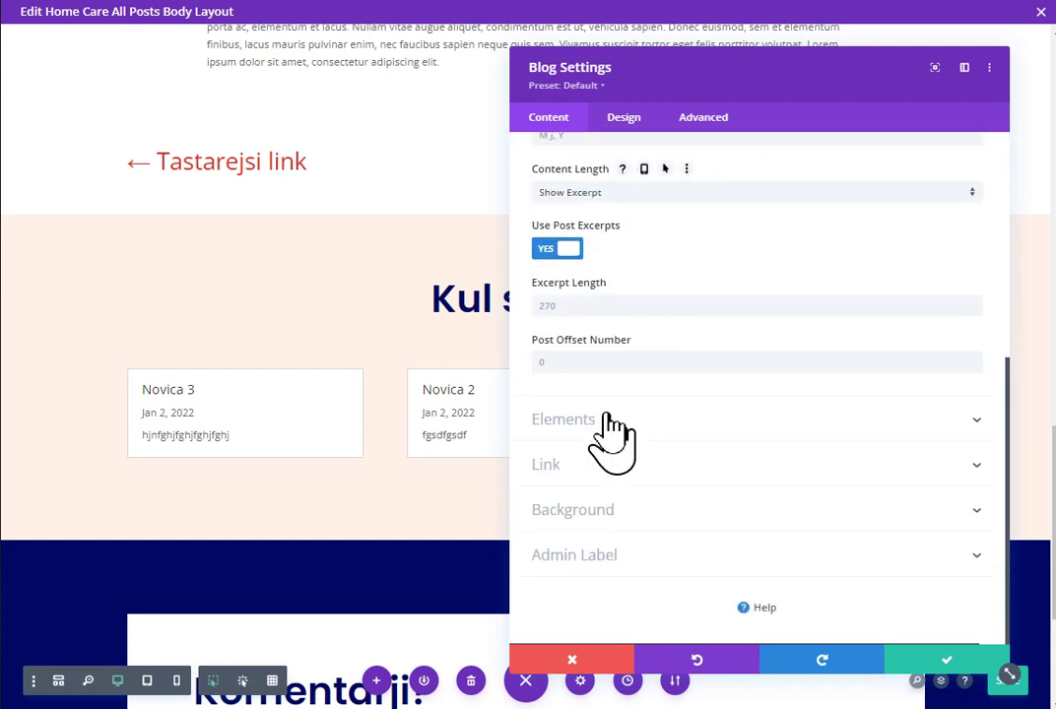
scroll(608, 423, up, 5)
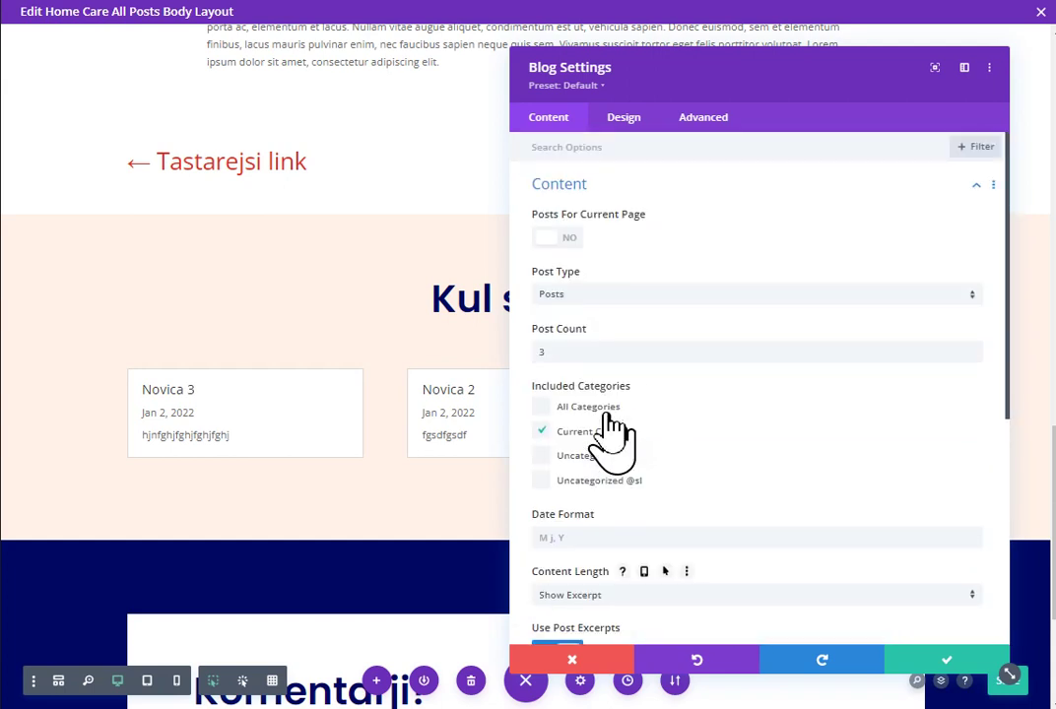
scroll(636, 443, down, 3)
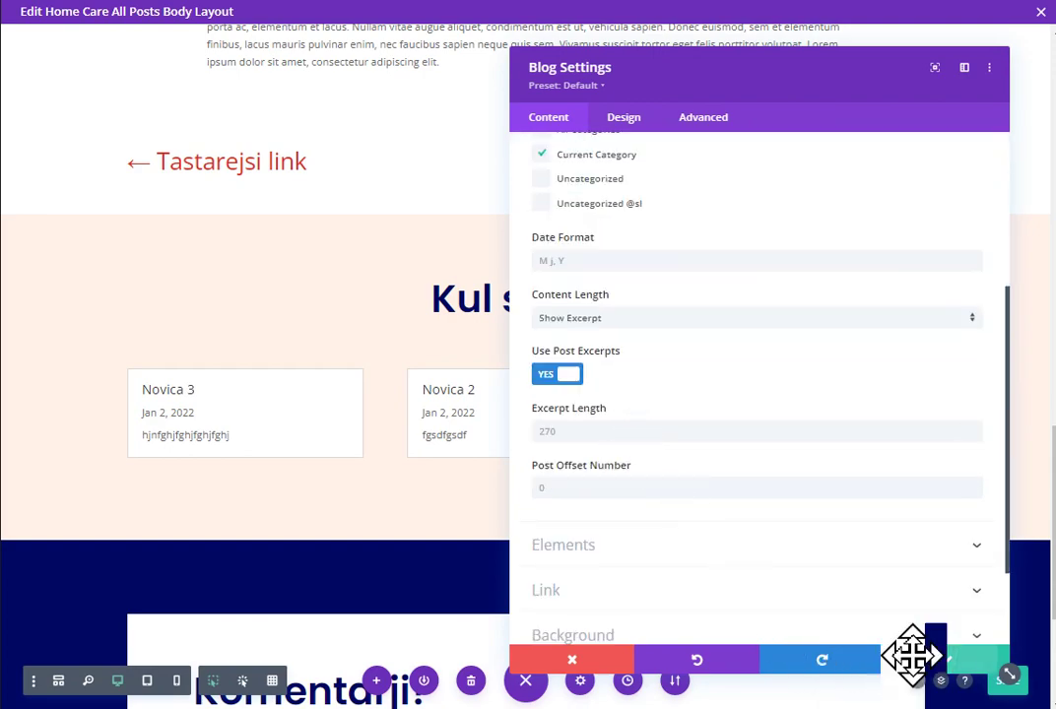
click(912, 654)
scroll(793, 497, up, 2)
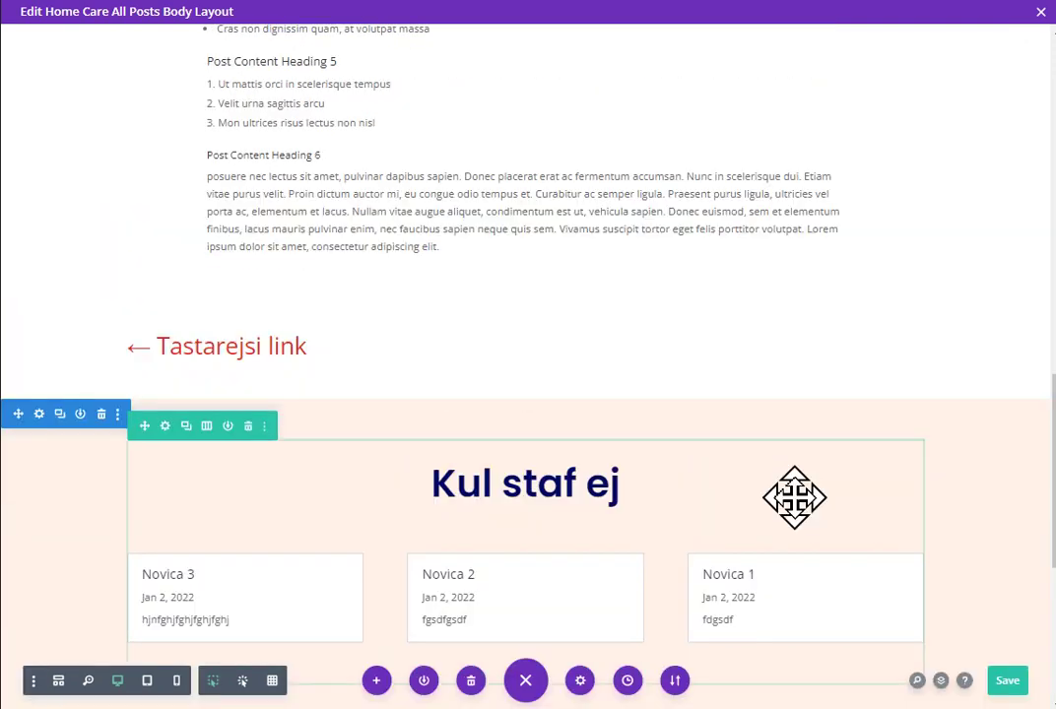
scroll(793, 497, up, 10)
scroll(793, 498, down, 3)
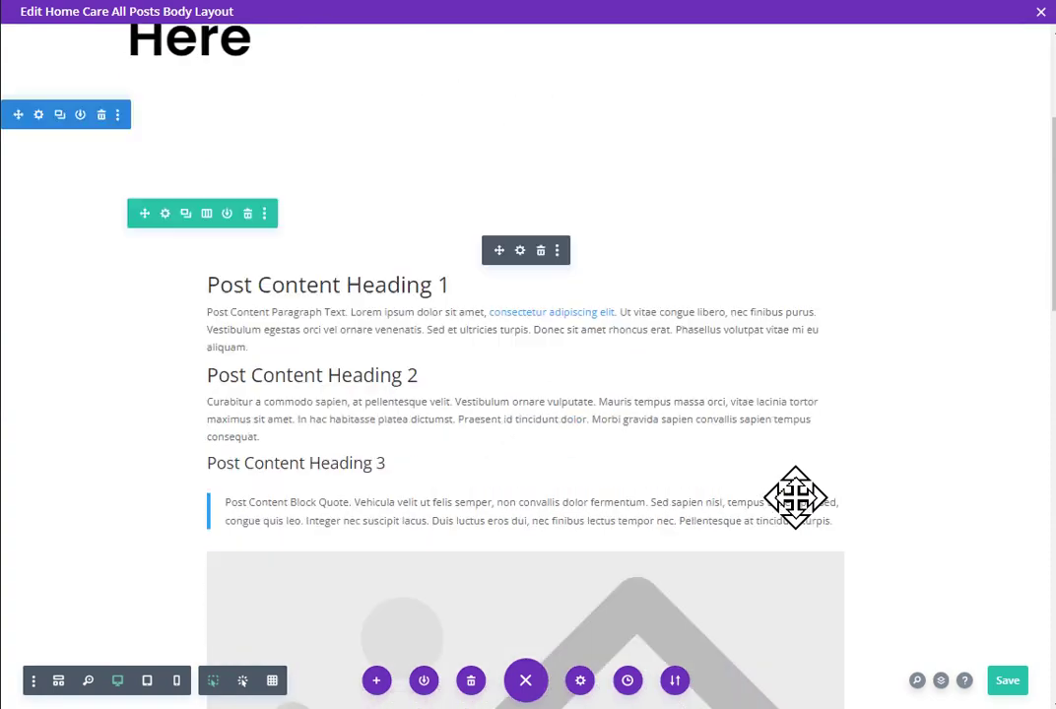
scroll(795, 497, down, 15)
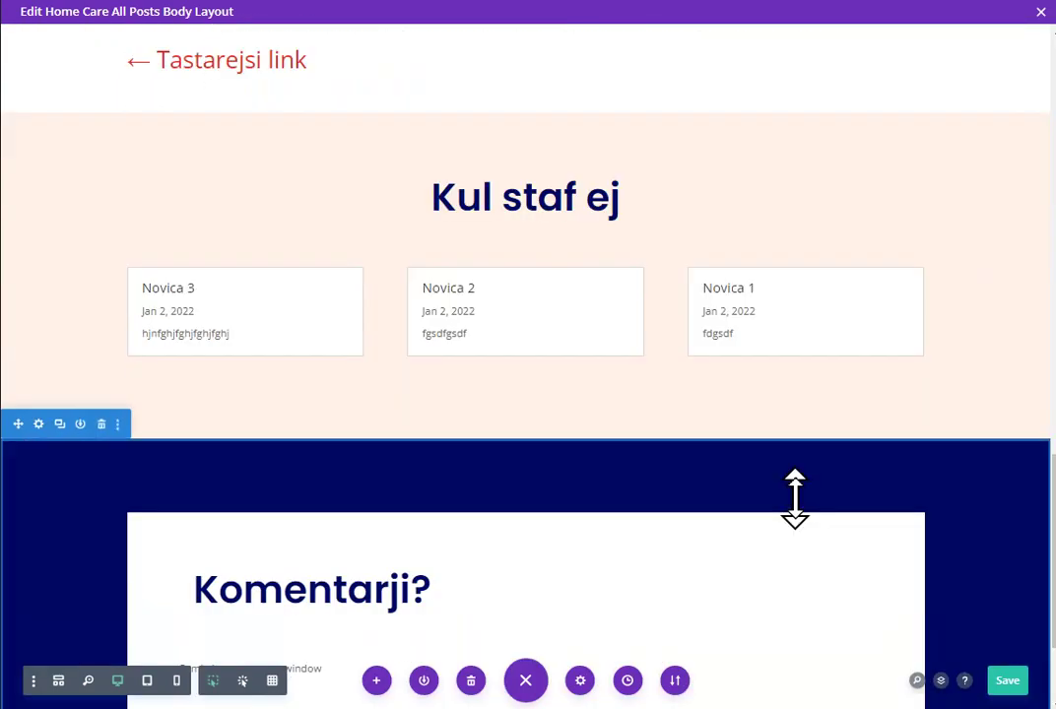
Step: Delete the placeholder comment text module from the Contact row in wireframe view
scroll(794, 497, down, 2)
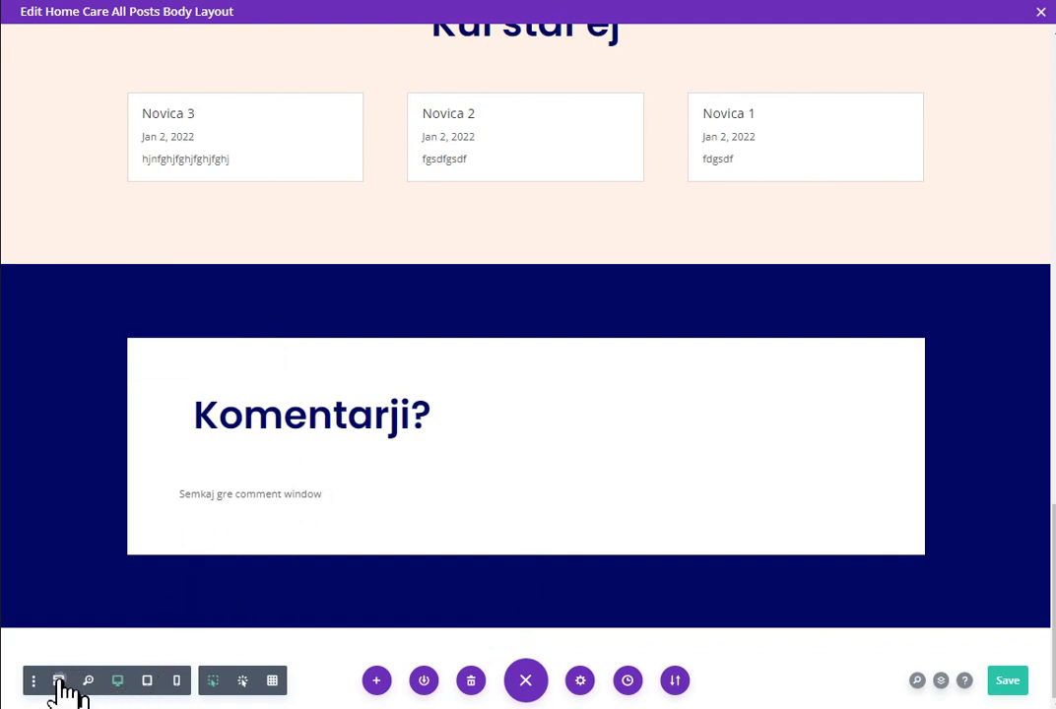
click(59, 682)
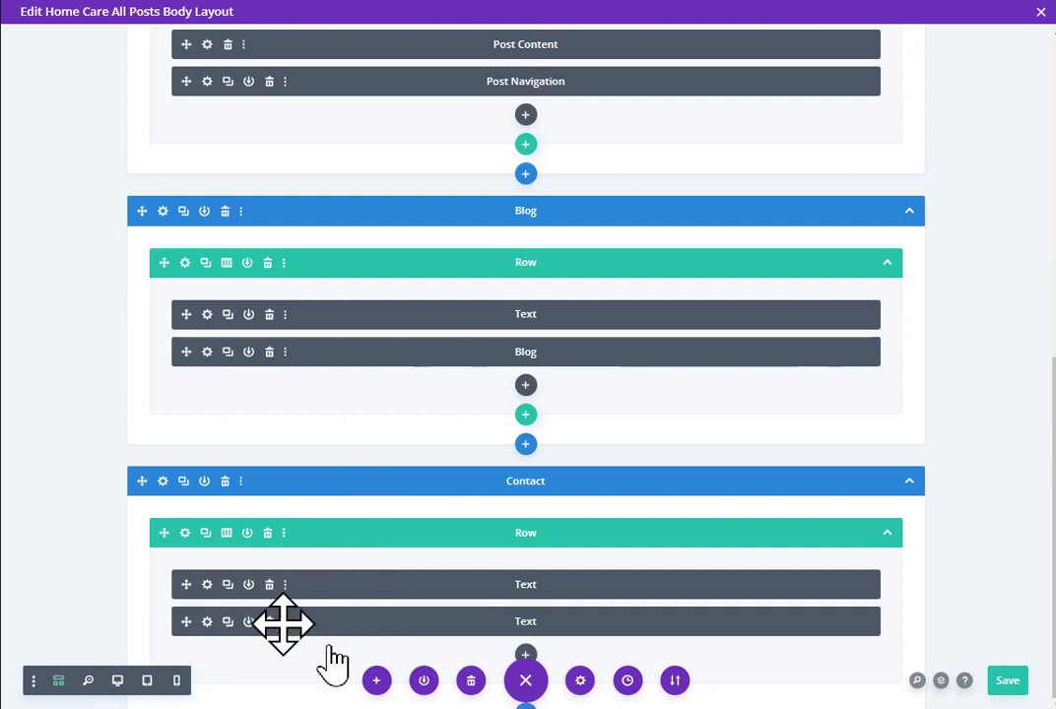
click(269, 622)
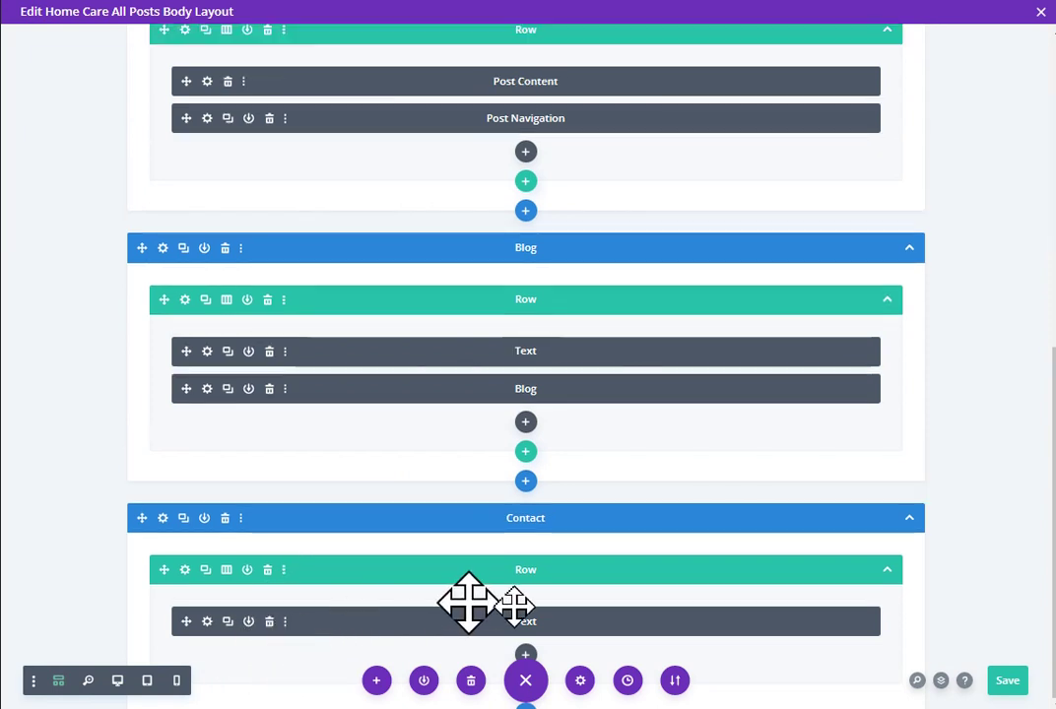
Step: Add a Comments module with default settings to the Contact row and preview it
click(525, 655)
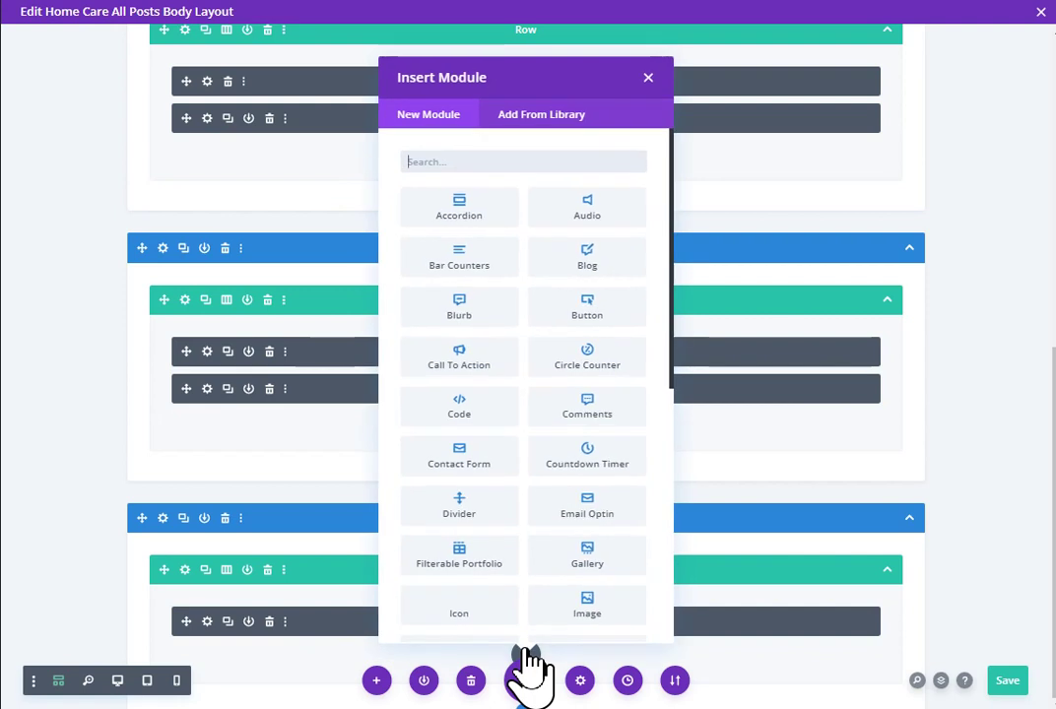
text(comm)
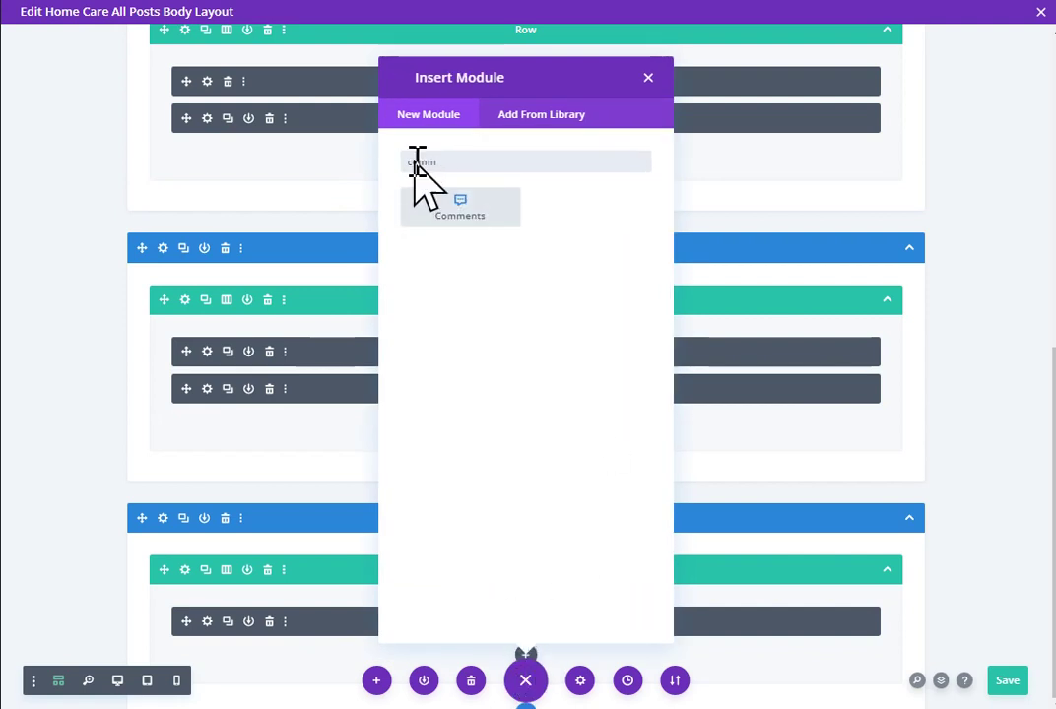
click(458, 209)
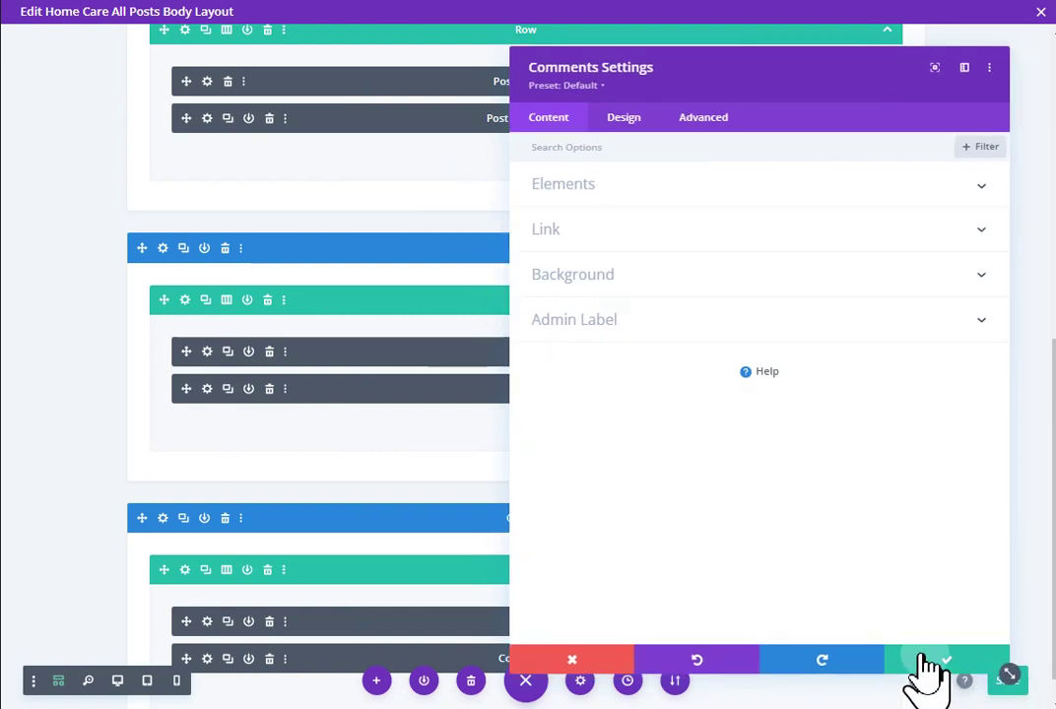
click(925, 669)
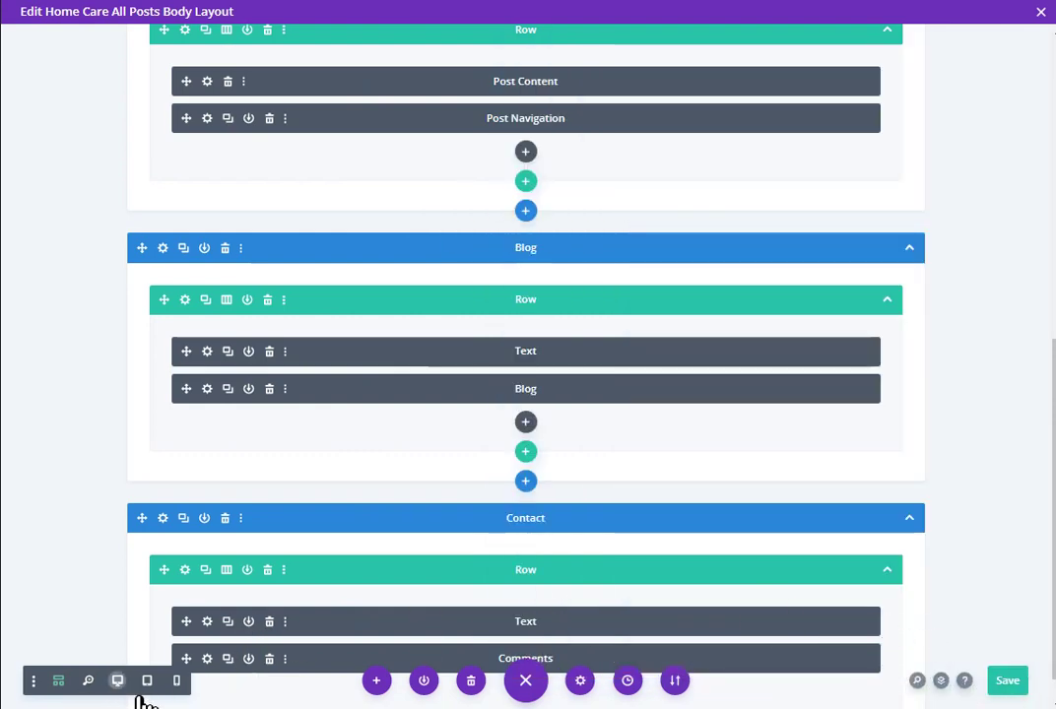
click(117, 681)
Step: Save the template, review the comment list and form in grid mode, then return to wireframe
scroll(150, 429, down, 20)
key(ctrl+s)
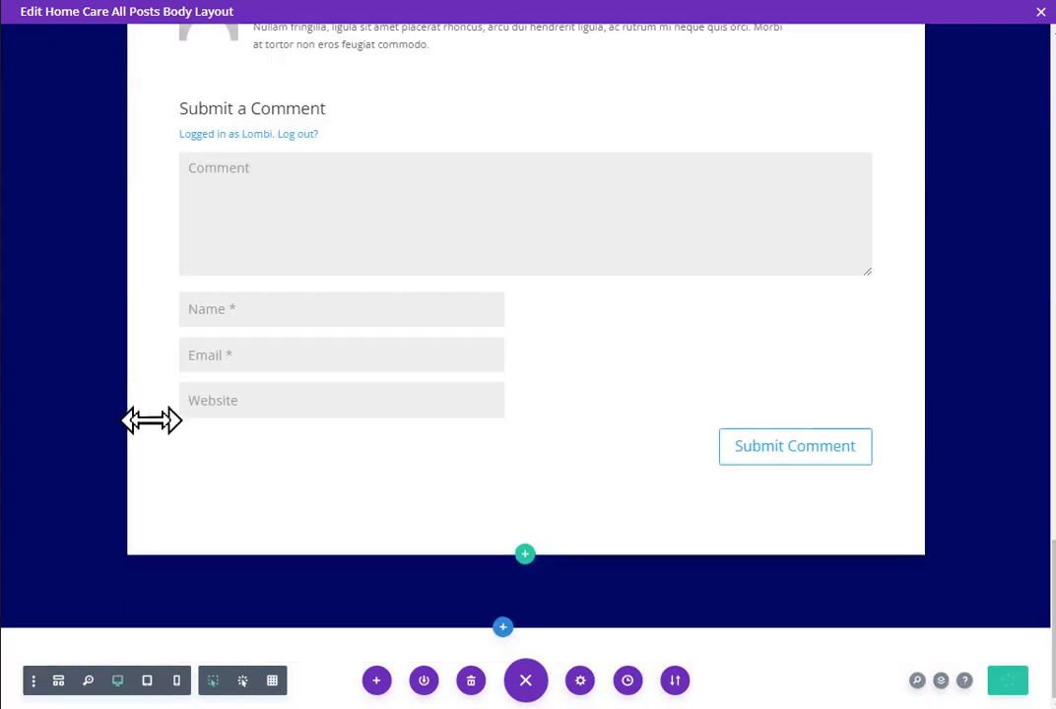
scroll(151, 420, up, 3)
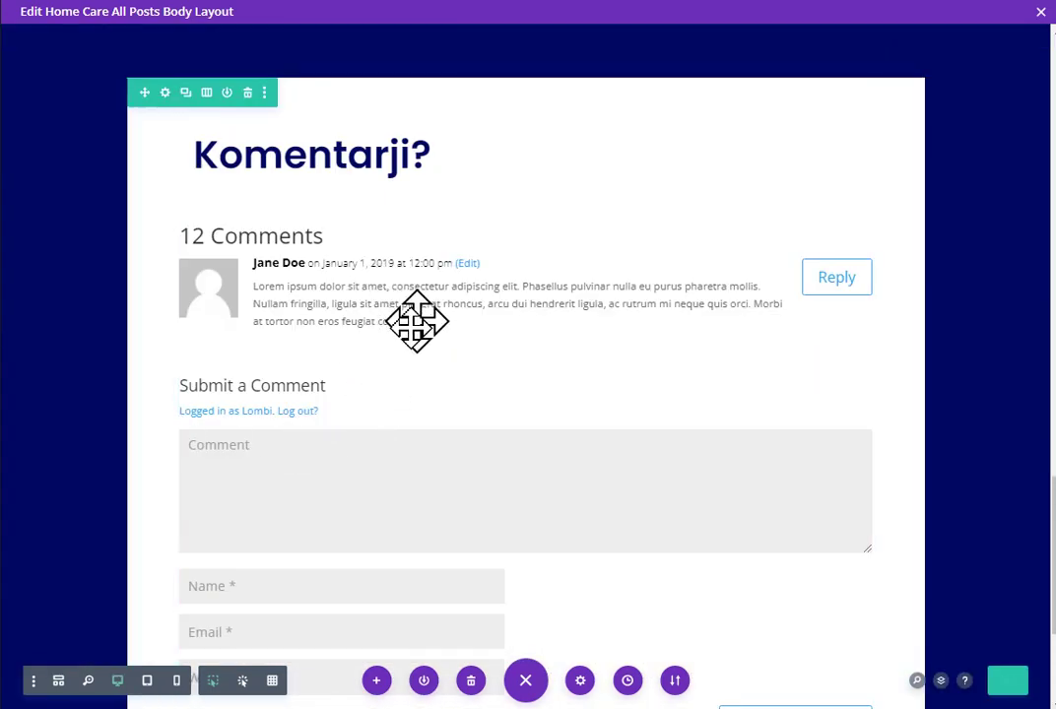
click(273, 680)
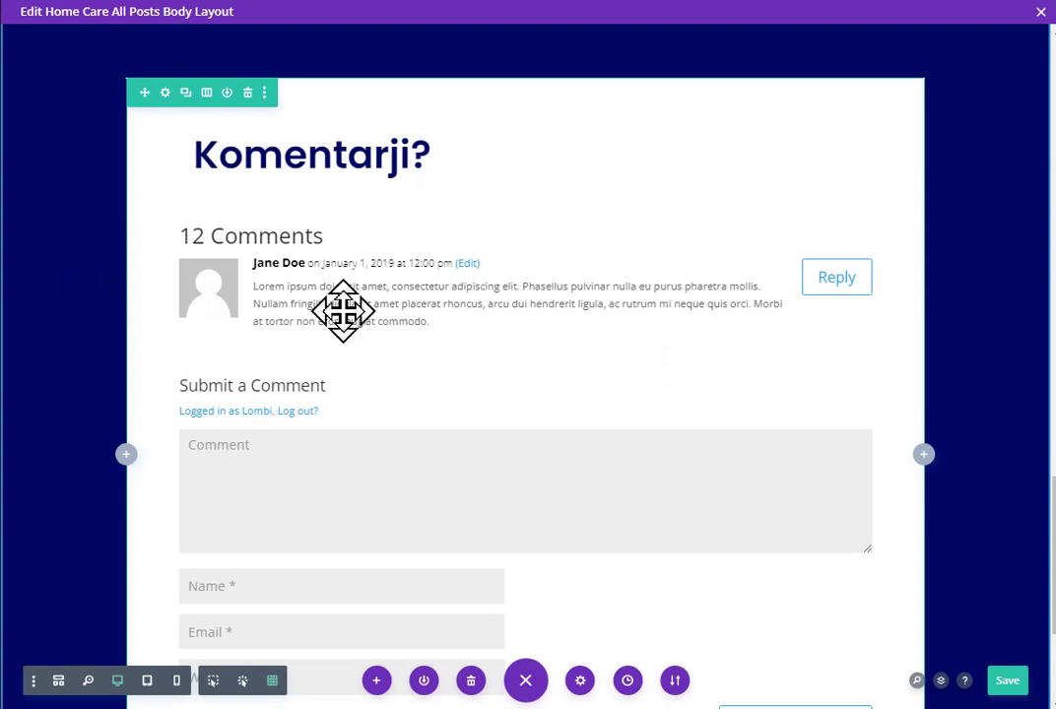
scroll(342, 308, up, 3)
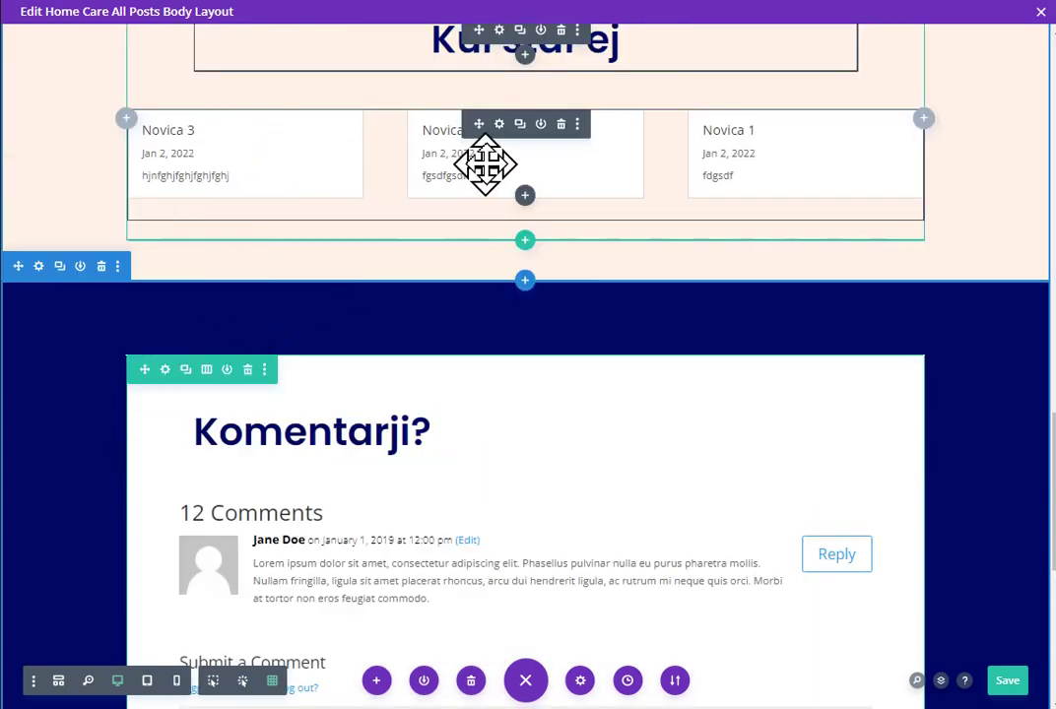
drag(500, 126, 514, 413)
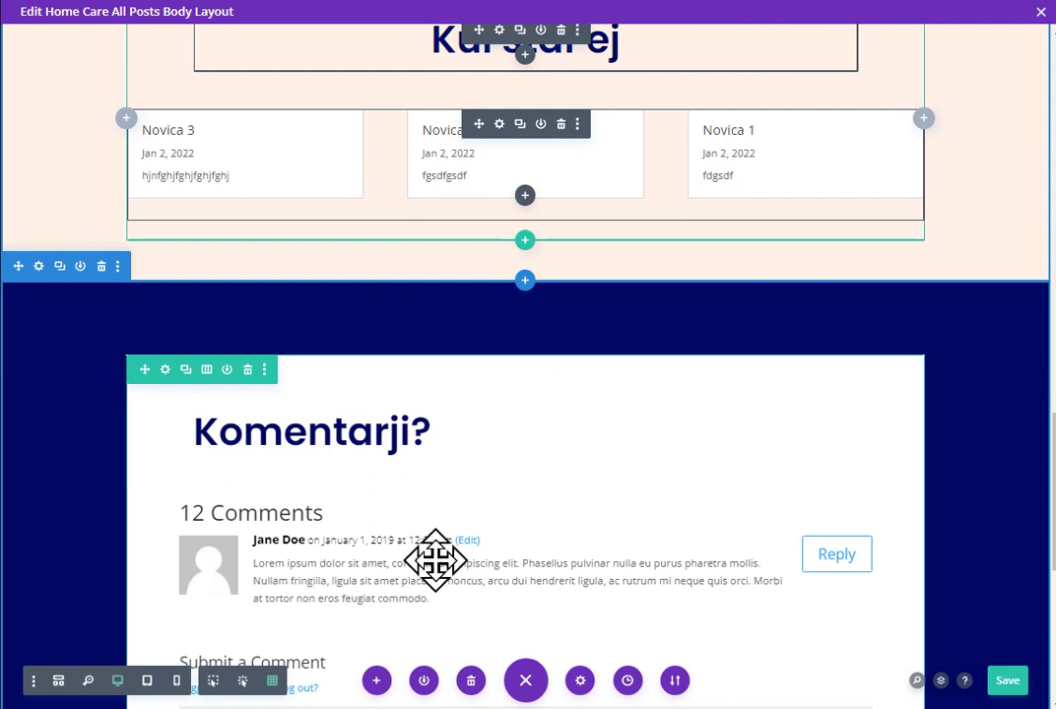
click(59, 683)
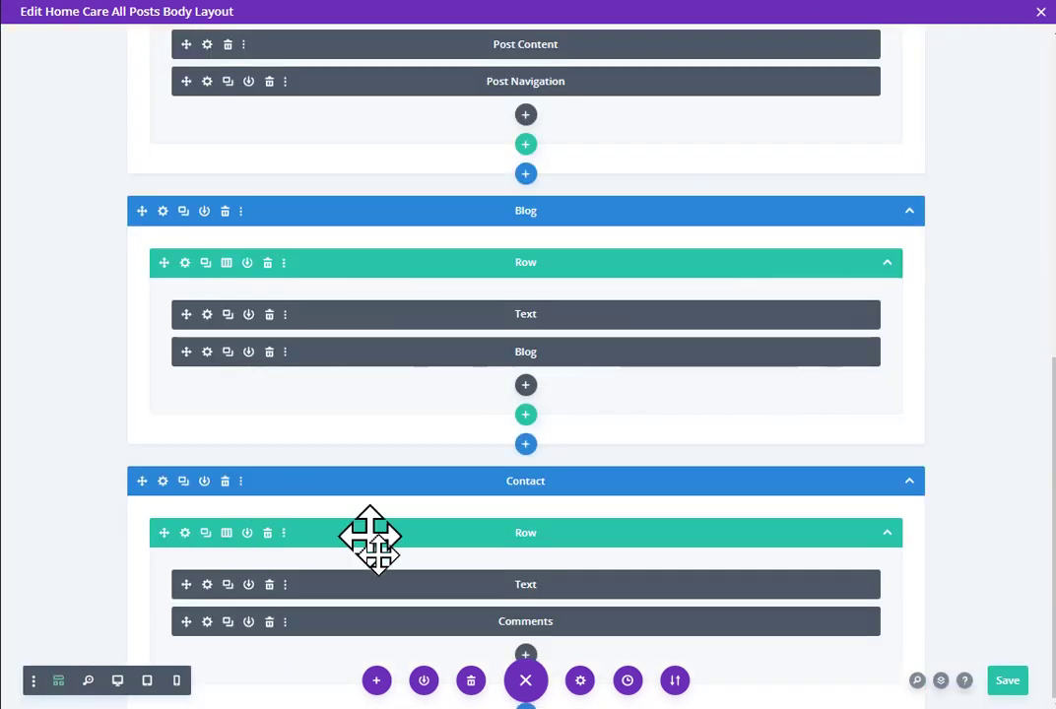
Step: Open the Comments module's design settings with the desktop preview showing
click(207, 622)
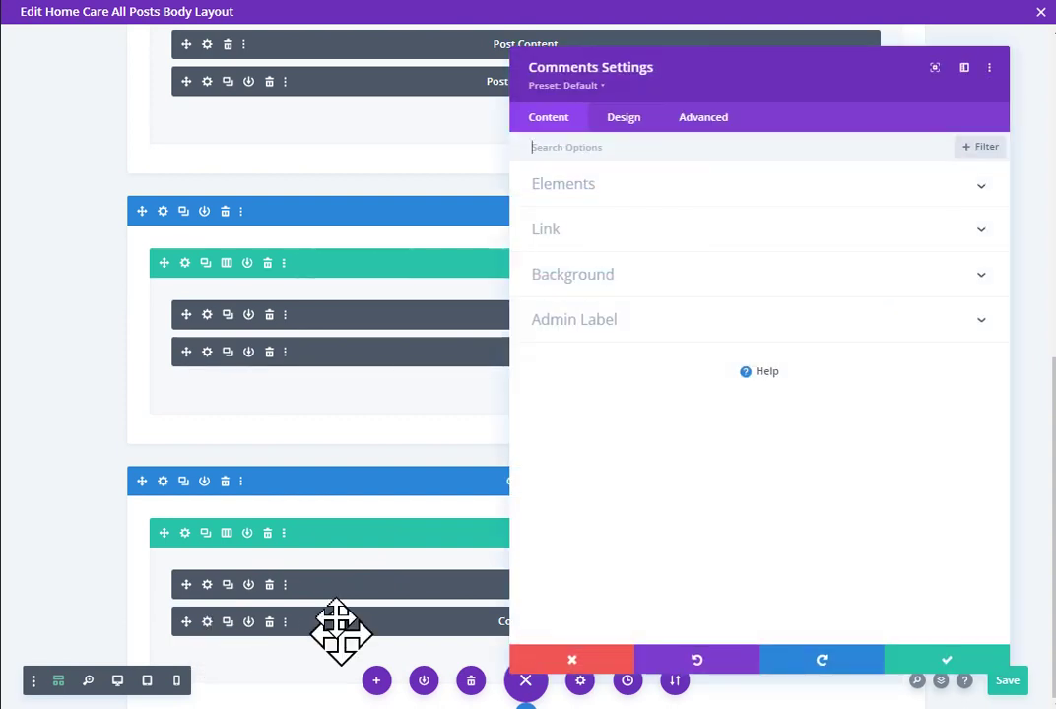
click(628, 119)
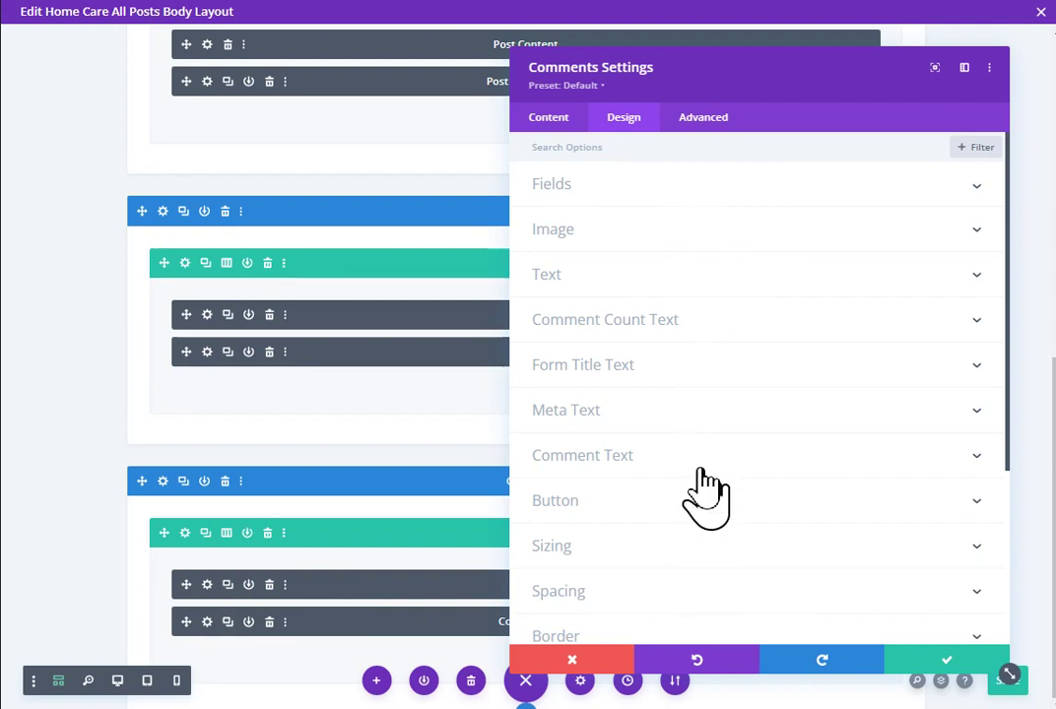
click(117, 681)
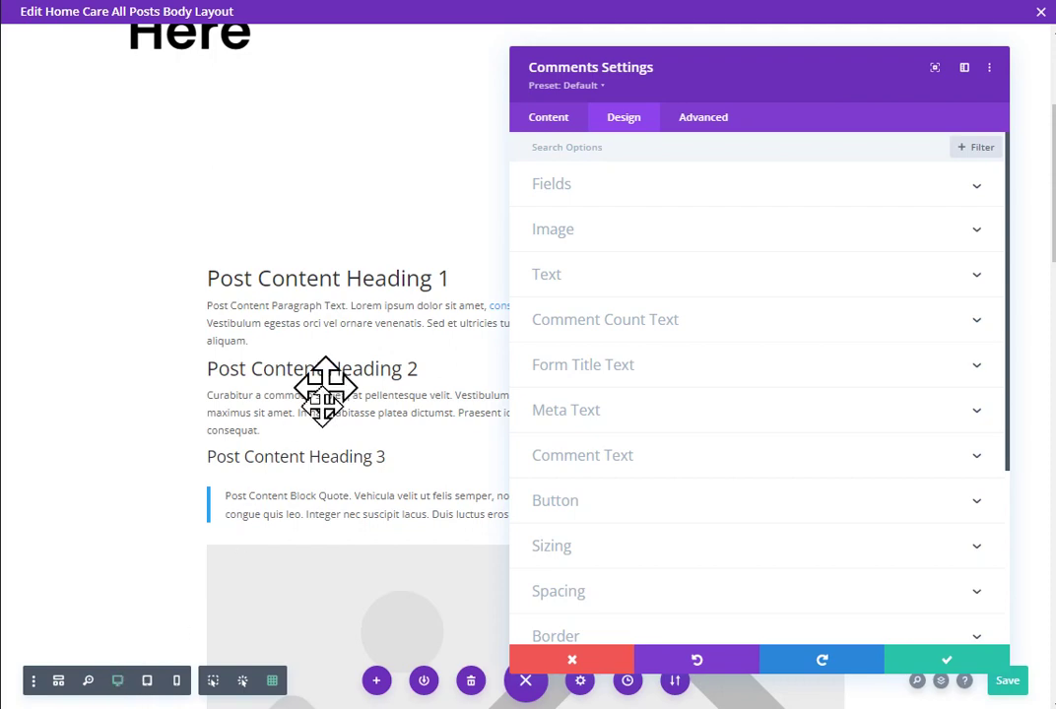
scroll(270, 407, down, 10)
scroll(274, 410, up, 1)
scroll(274, 410, up, 1)
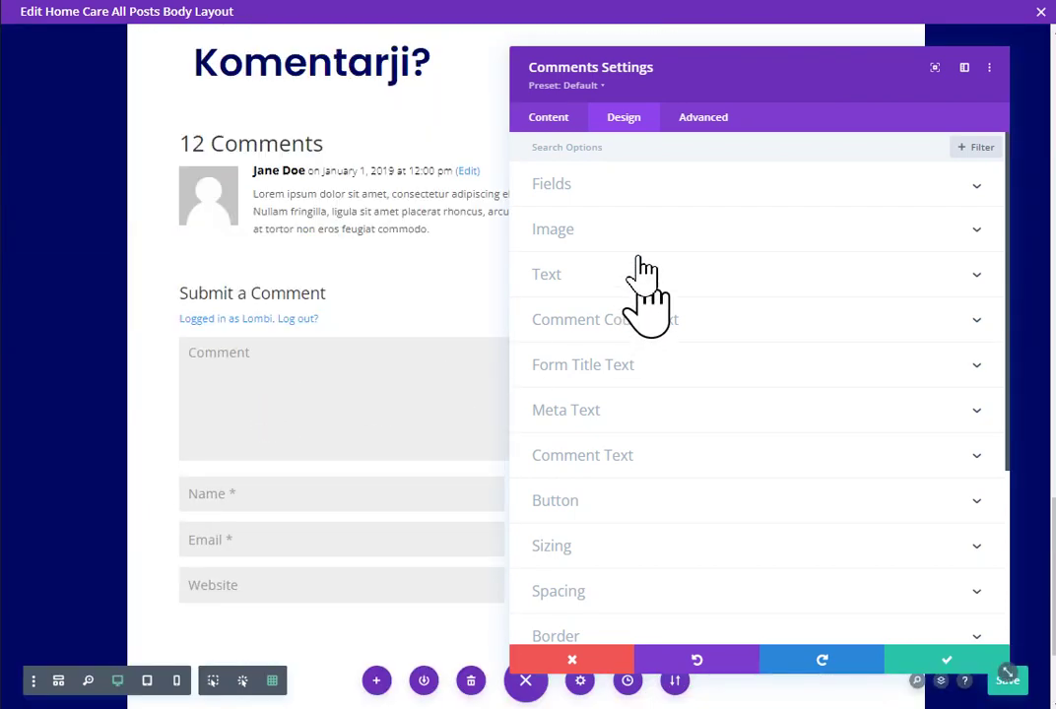
Step: Try centred comment text, revert to left alignment, and discard the settings changes
click(596, 278)
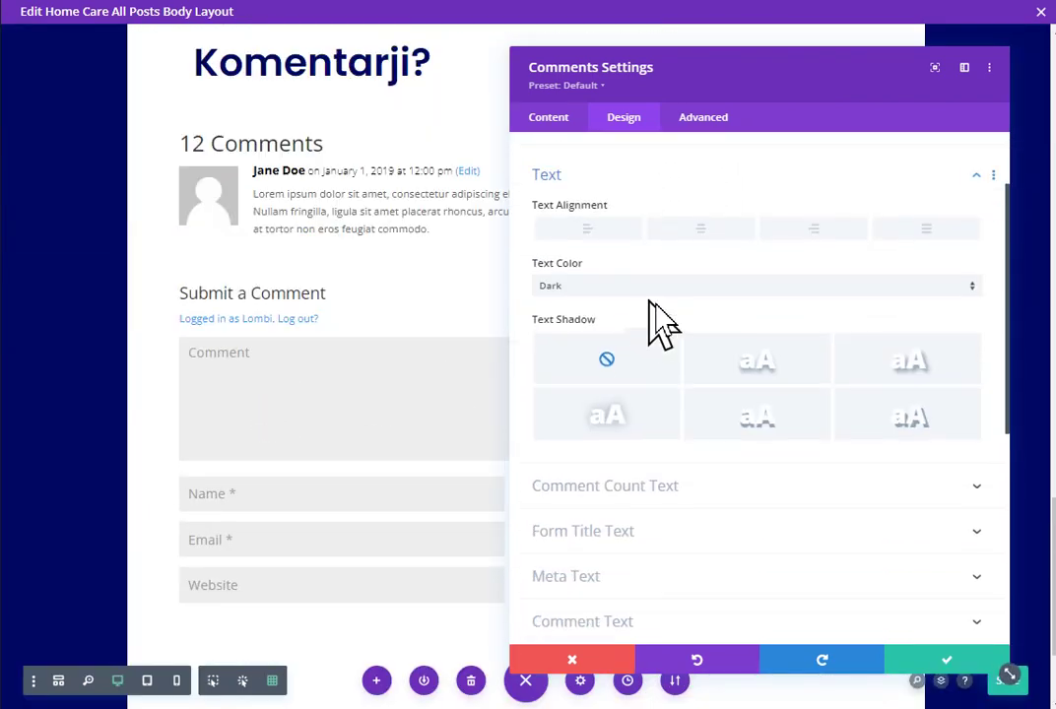
click(697, 212)
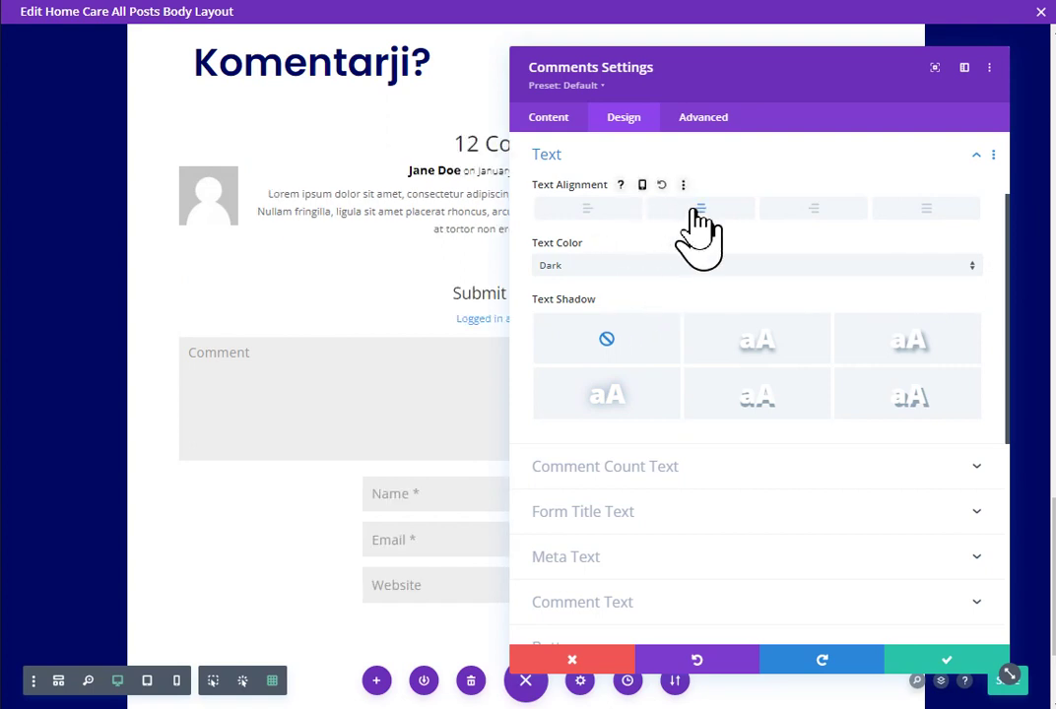
click(589, 210)
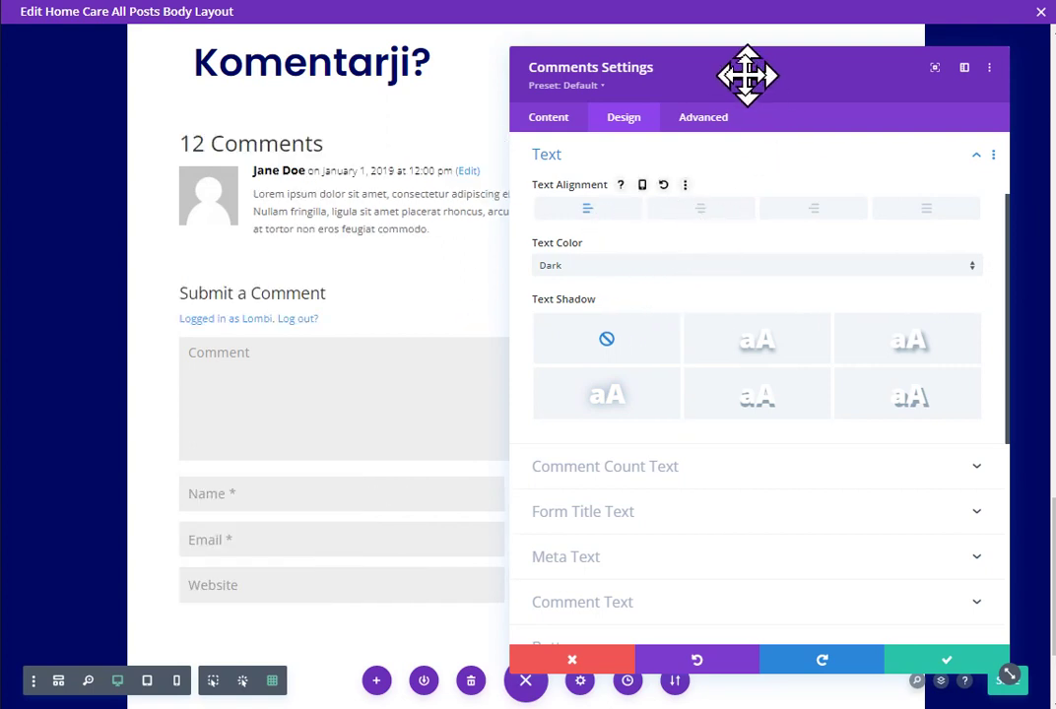
mouse_move(748, 76)
mouse_down()
mouse_move(727, 78)
mouse_move(749, 77)
mouse_up()
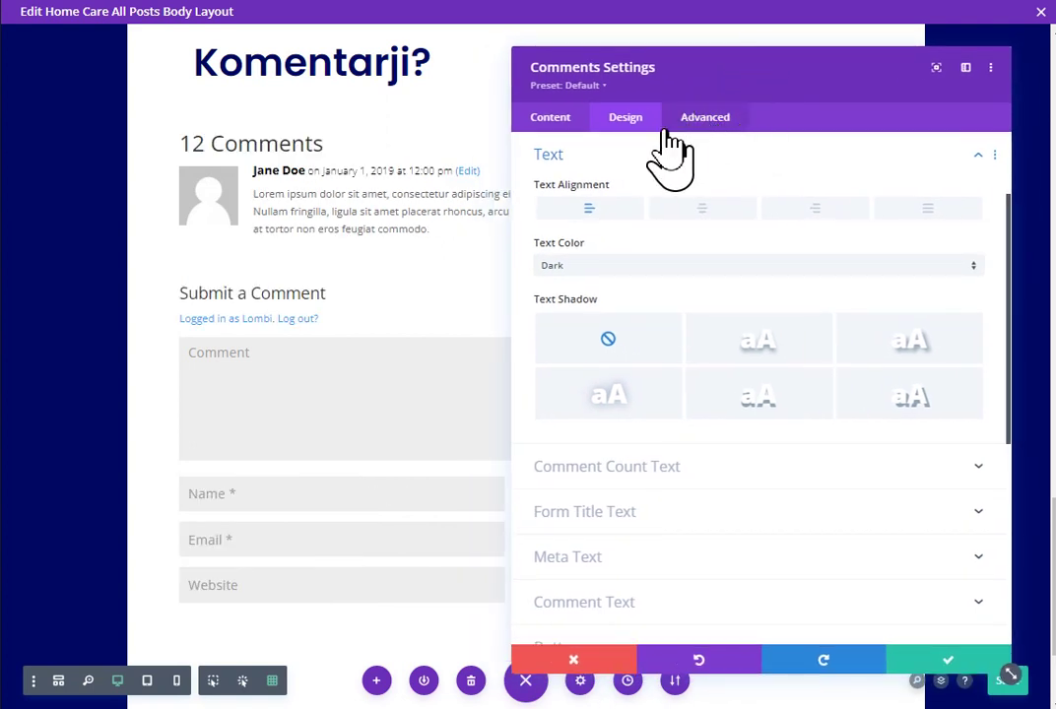
scroll(314, 325, up, 15)
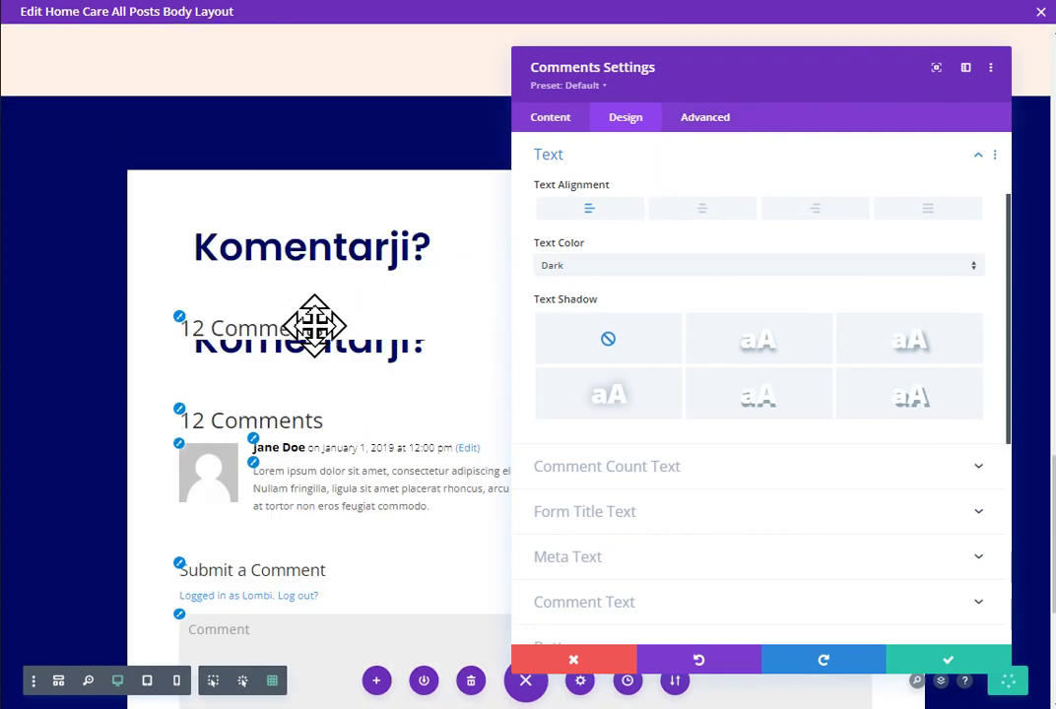
scroll(314, 326, up, 3)
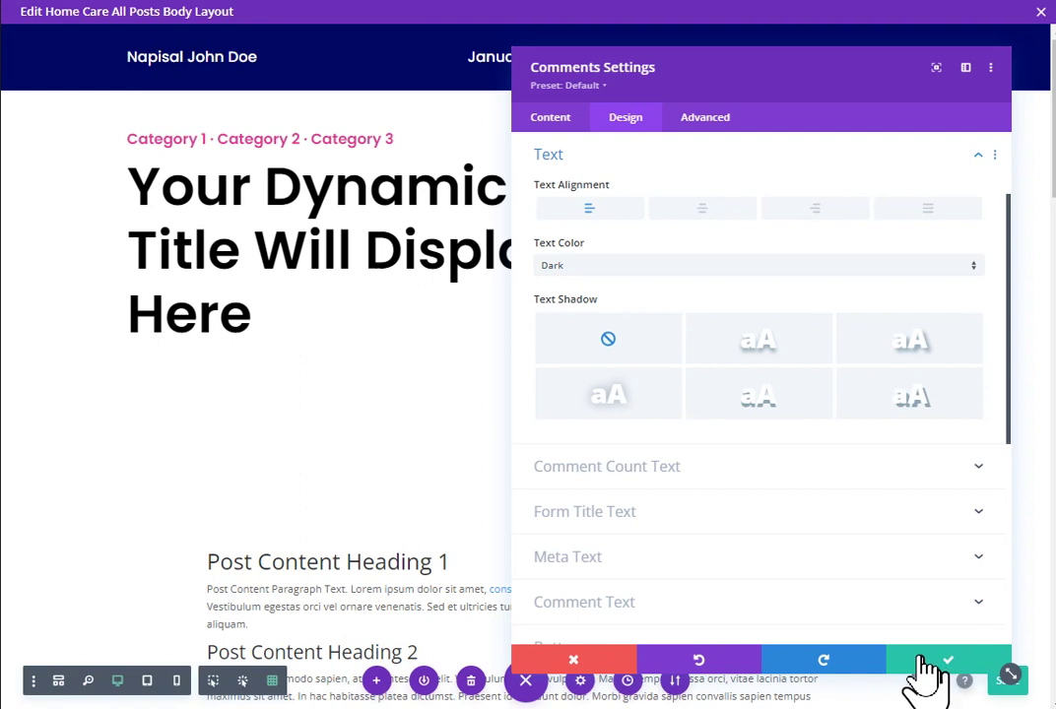
click(607, 660)
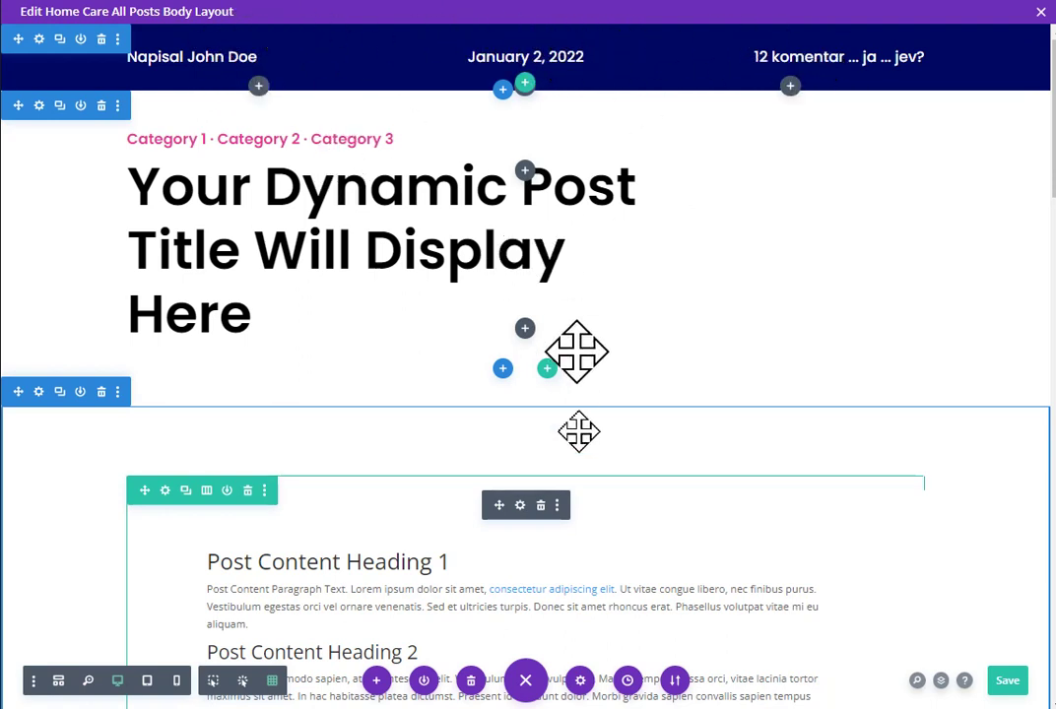
Step: Scroll through the layout from post title to comments, then save it
scroll(394, 552, down, 10)
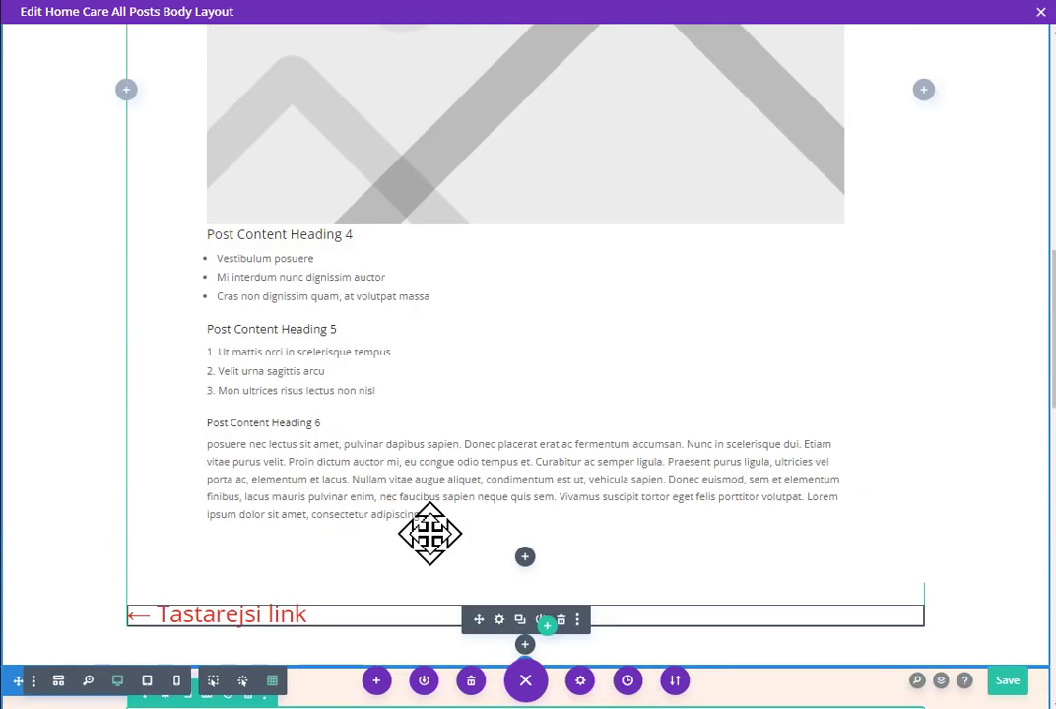
scroll(429, 532, up, 5)
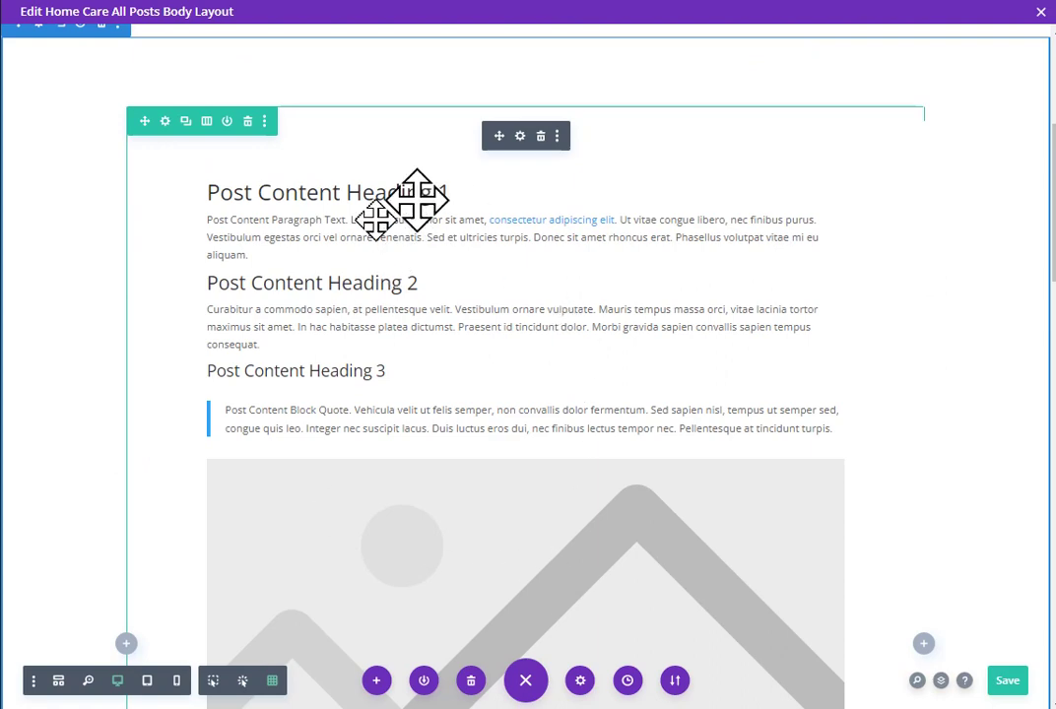
scroll(532, 468, down, 10)
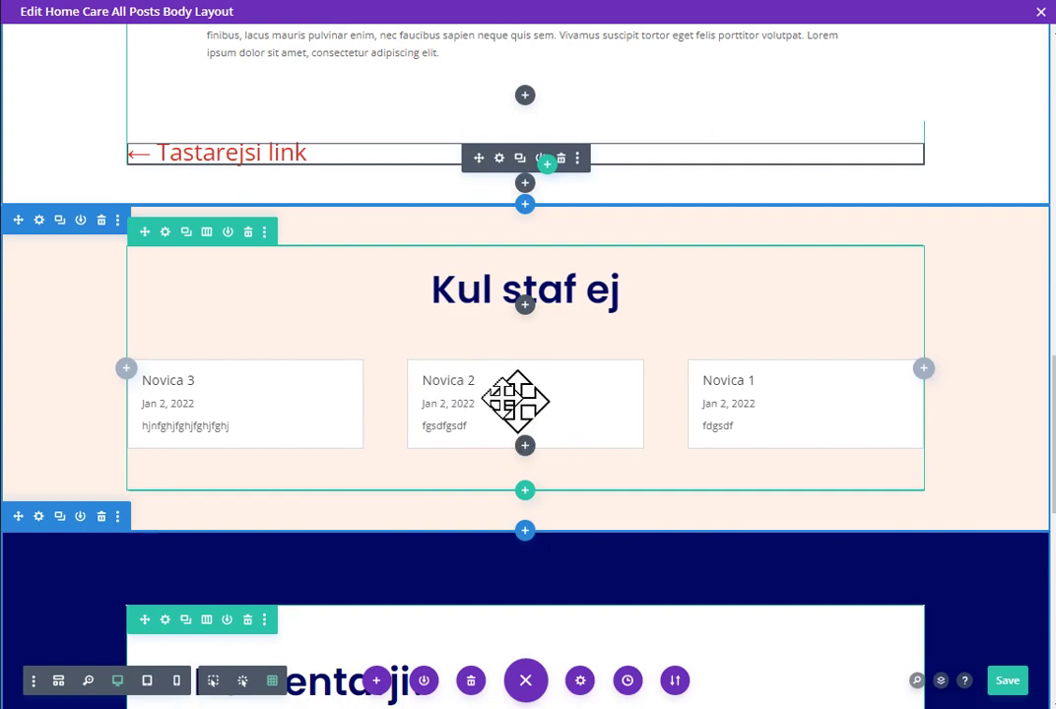
scroll(495, 400, up, 2)
scroll(495, 400, up, 4)
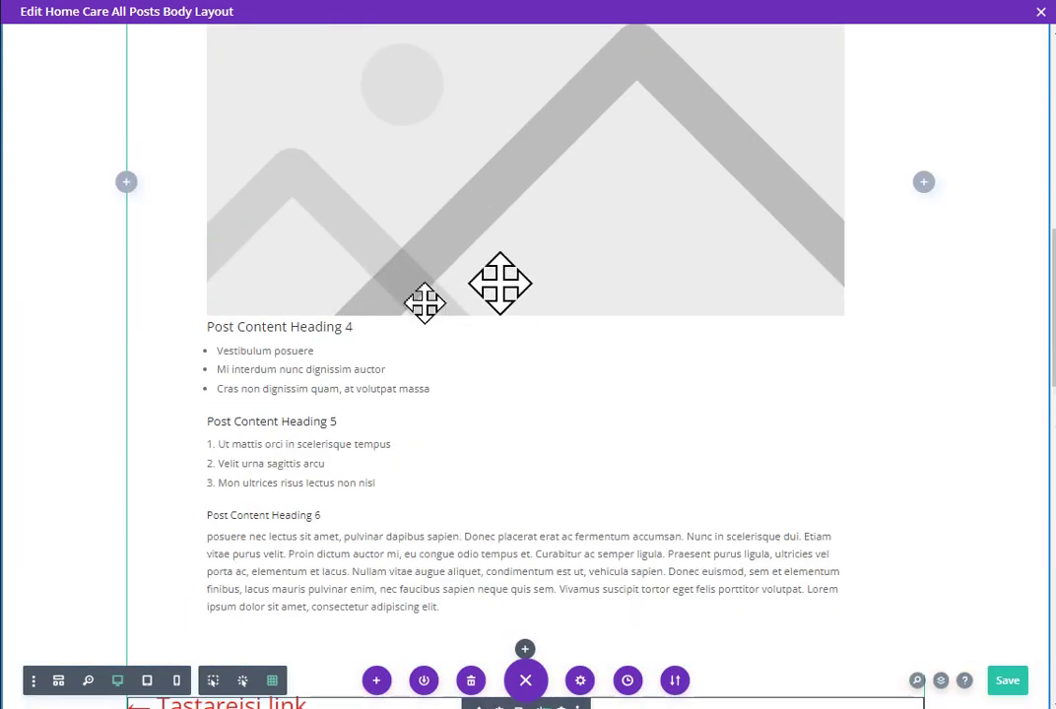
scroll(512, 344, down, 7)
scroll(499, 325, up, 3)
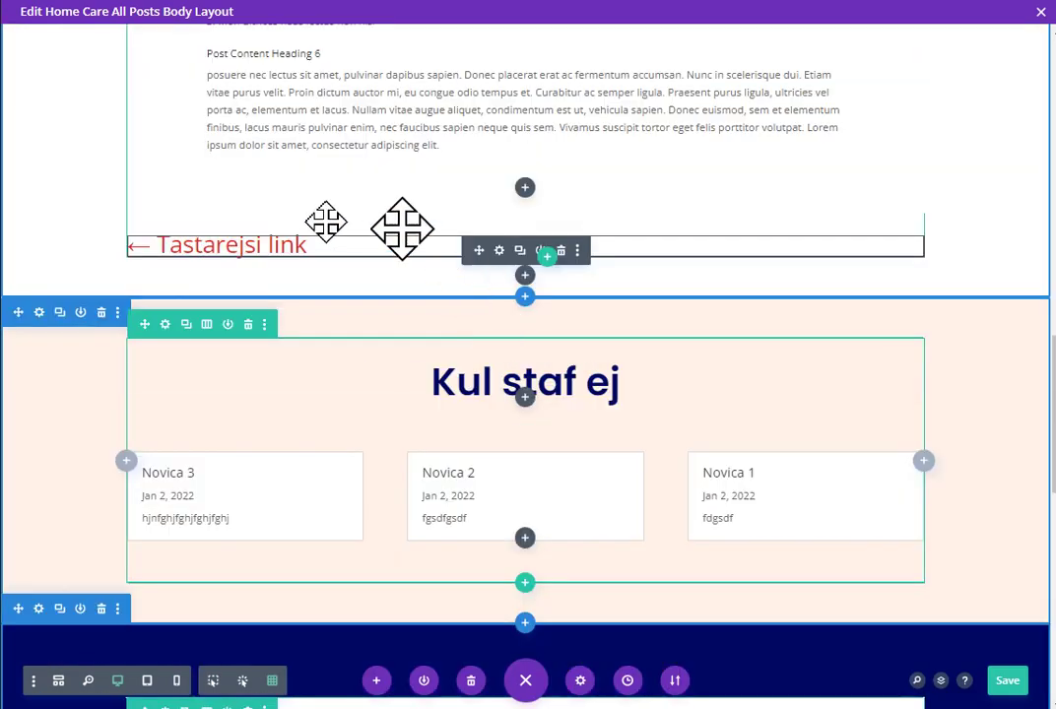
scroll(420, 330, down, 5)
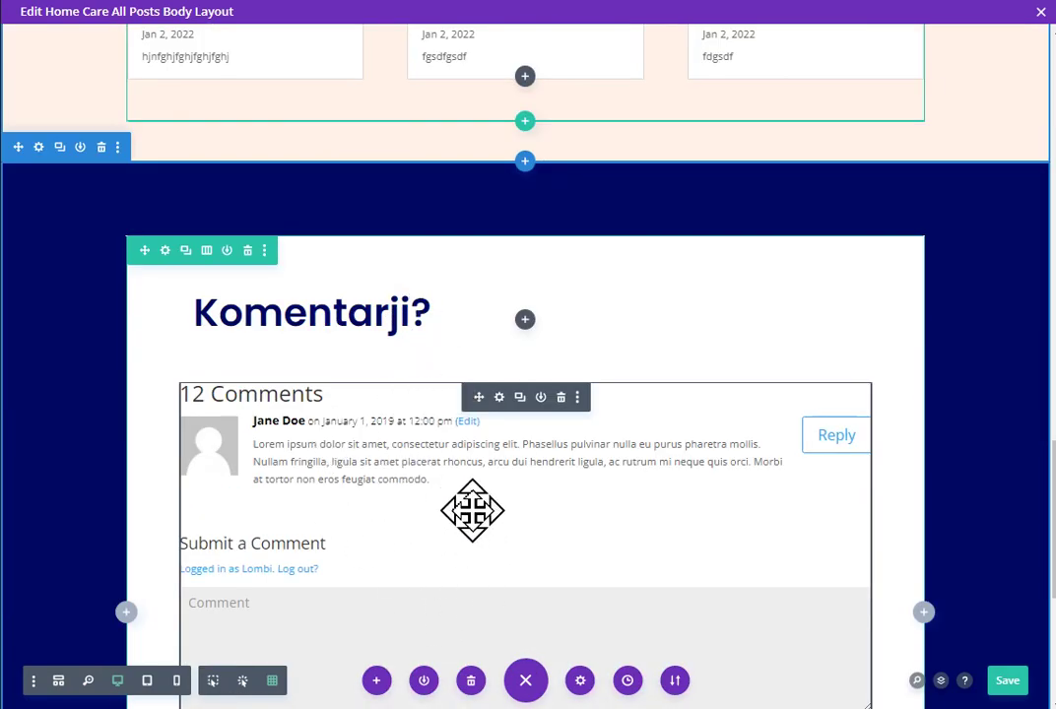
scroll(471, 510, up, 15)
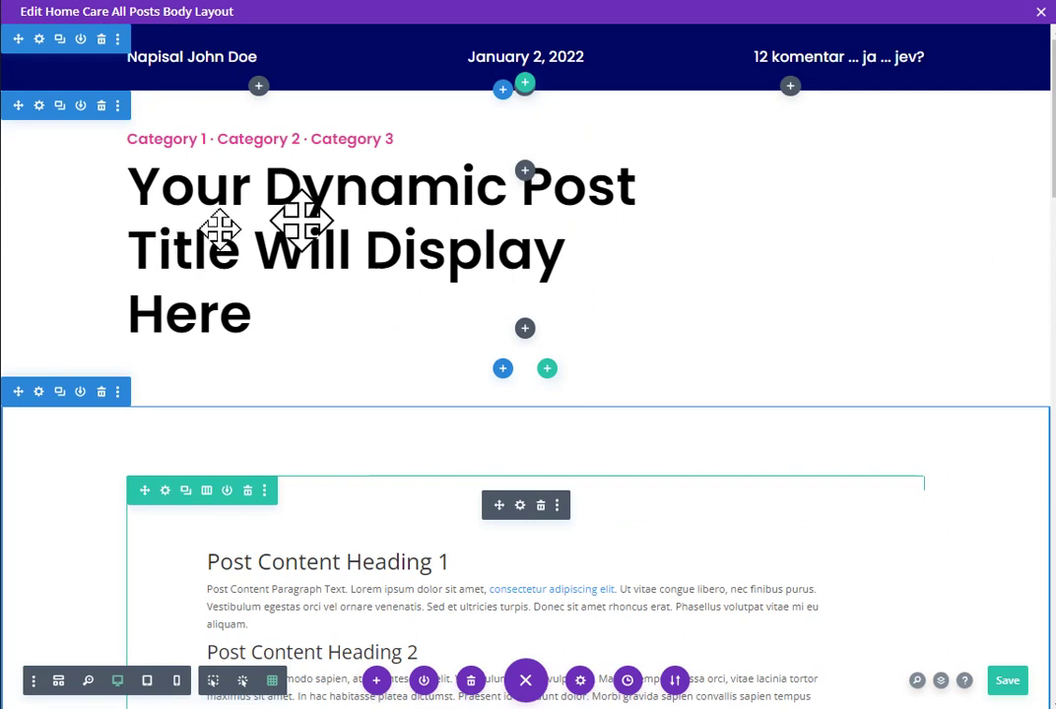
key(ctrl+s)
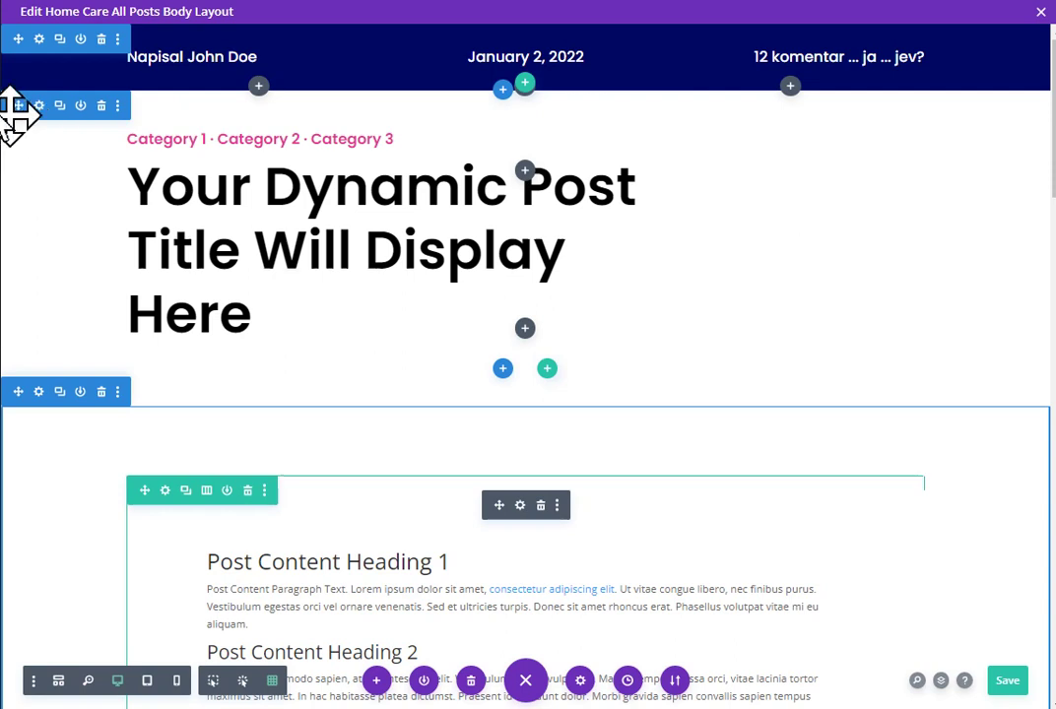
Step: Set the title section's background image to the dynamic Featured Image
click(40, 107)
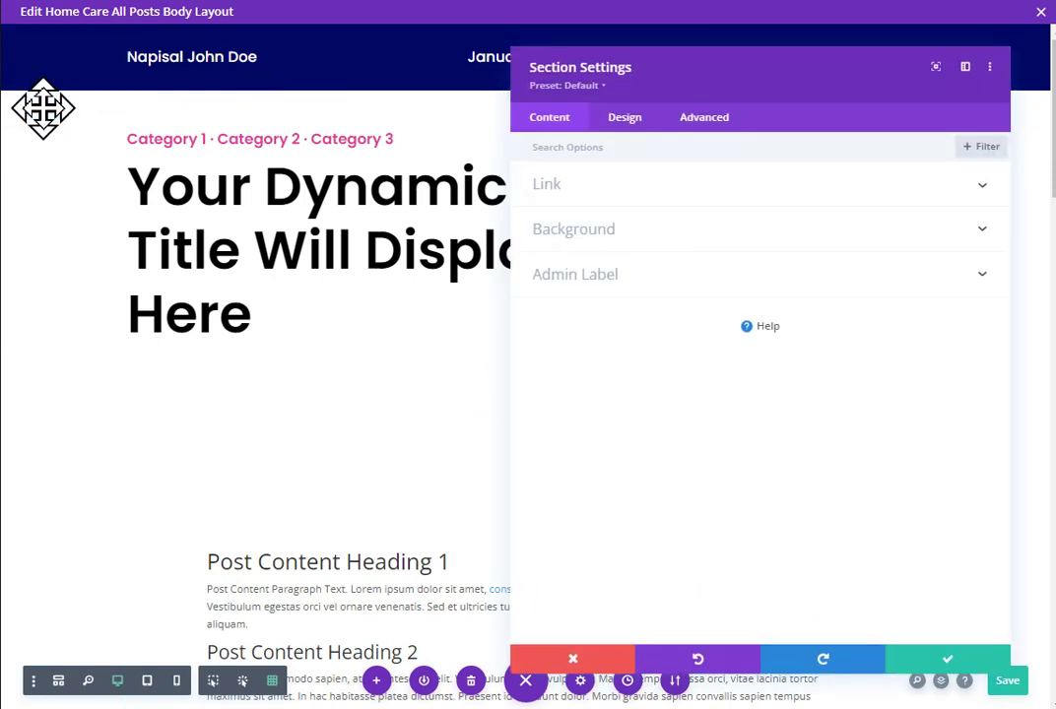
click(681, 228)
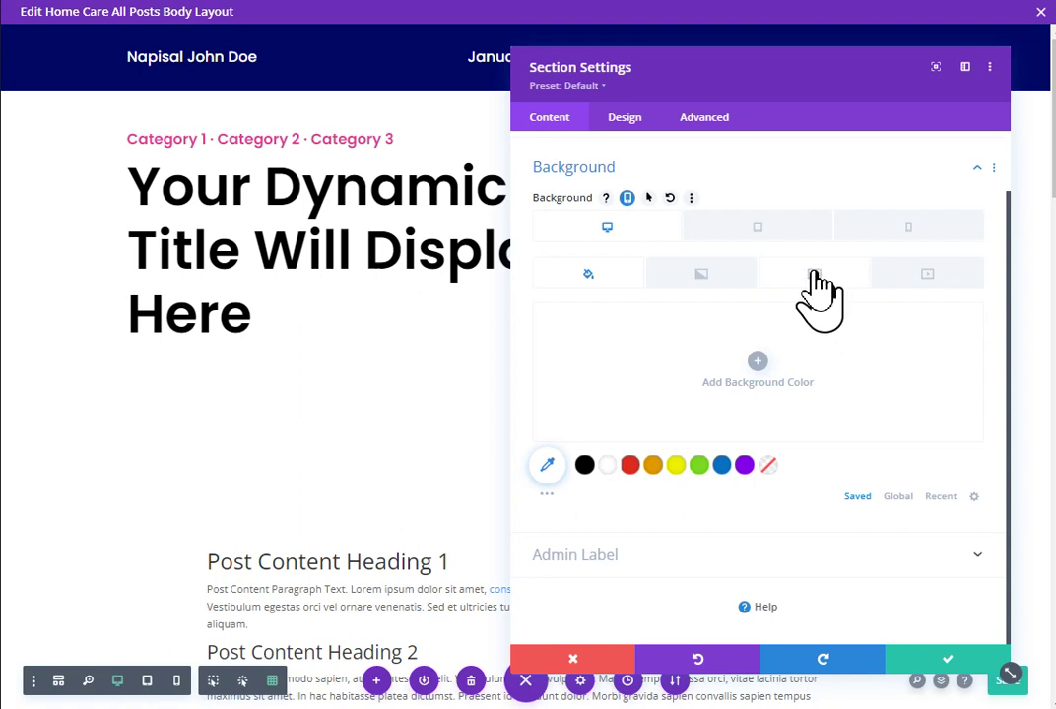
click(813, 276)
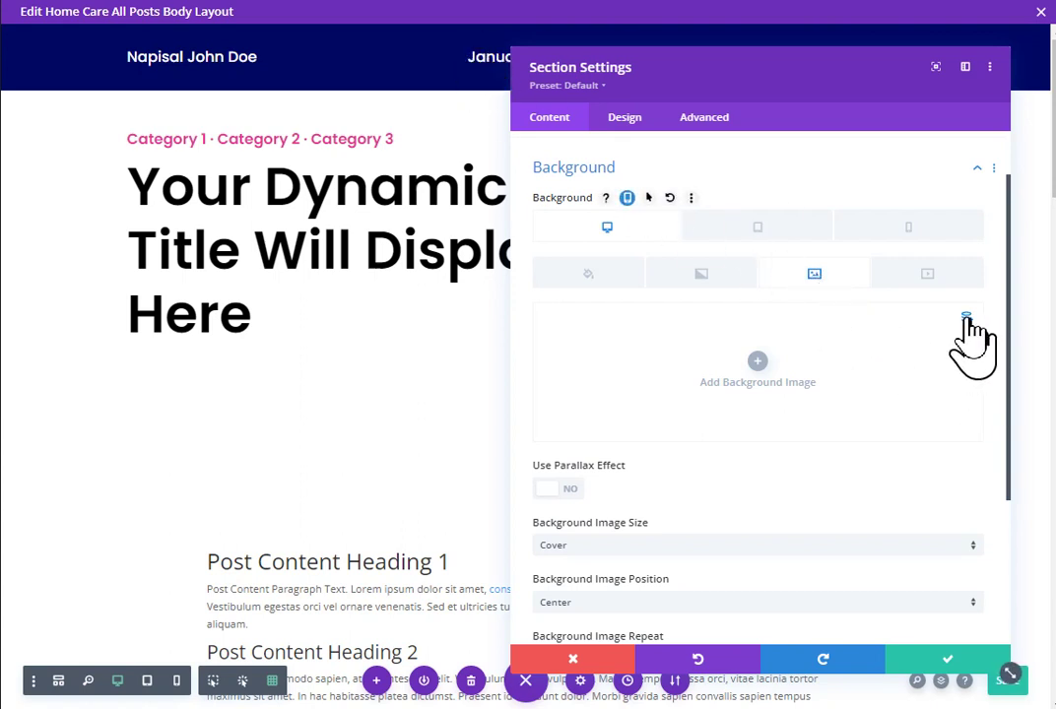
click(966, 317)
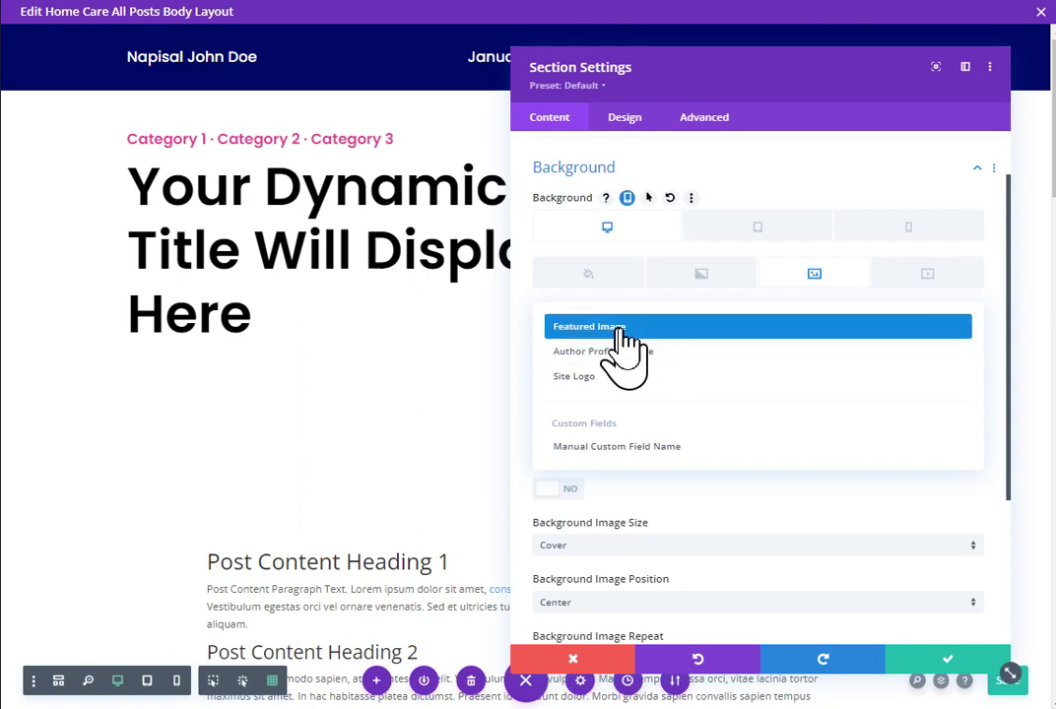
click(630, 328)
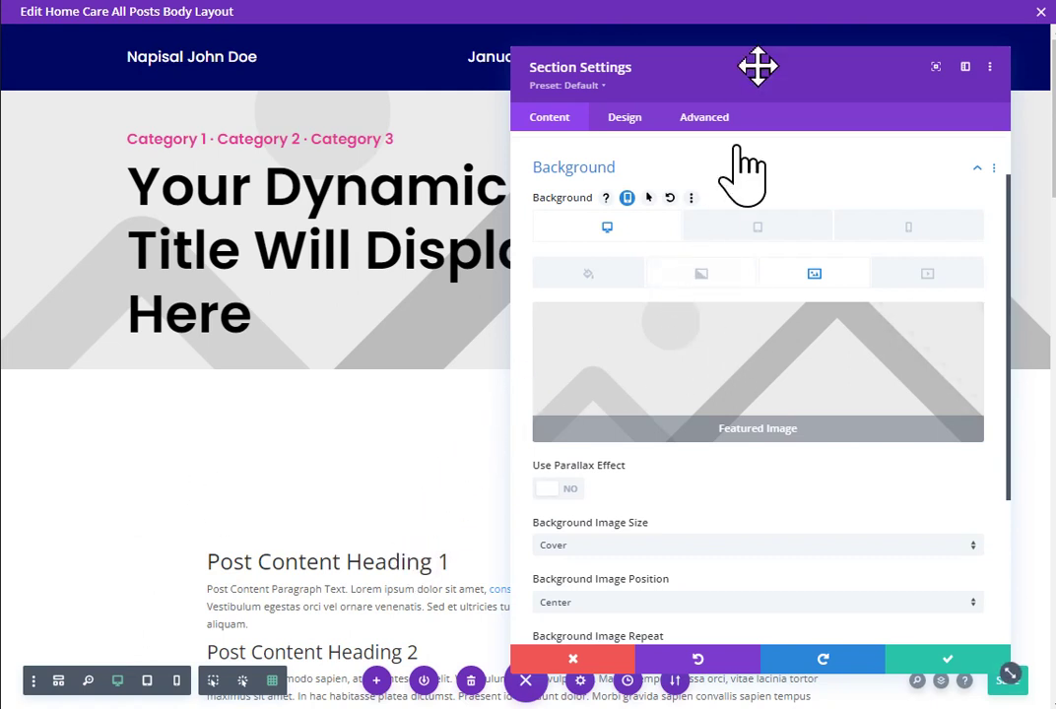
drag(757, 67, 765, 321)
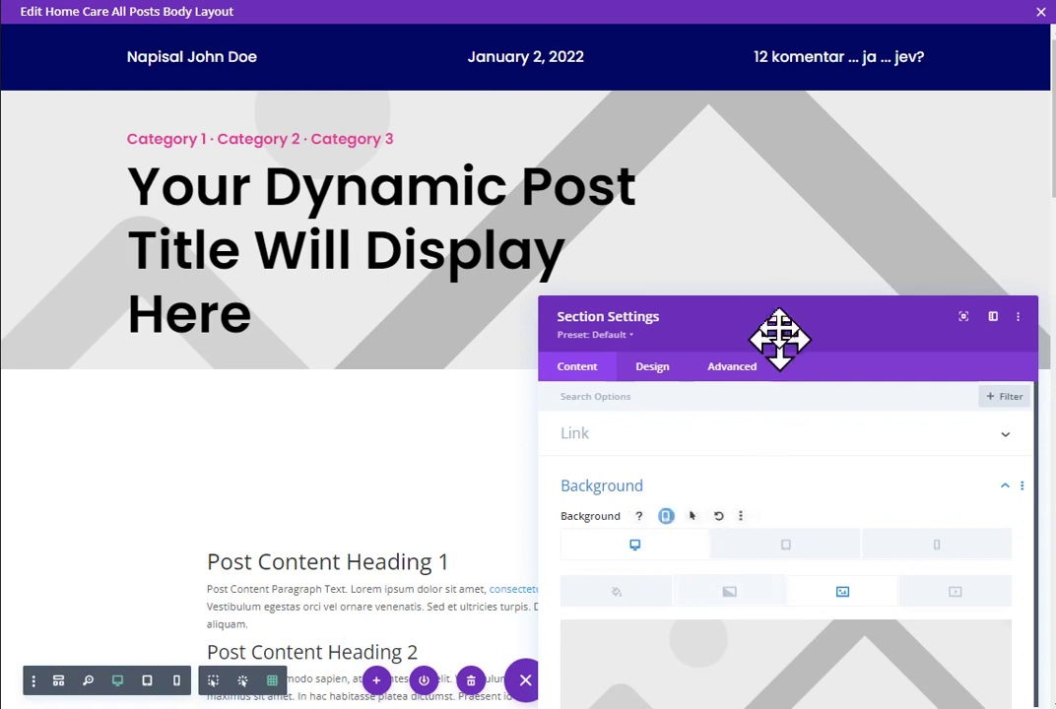
drag(779, 338, 778, 134)
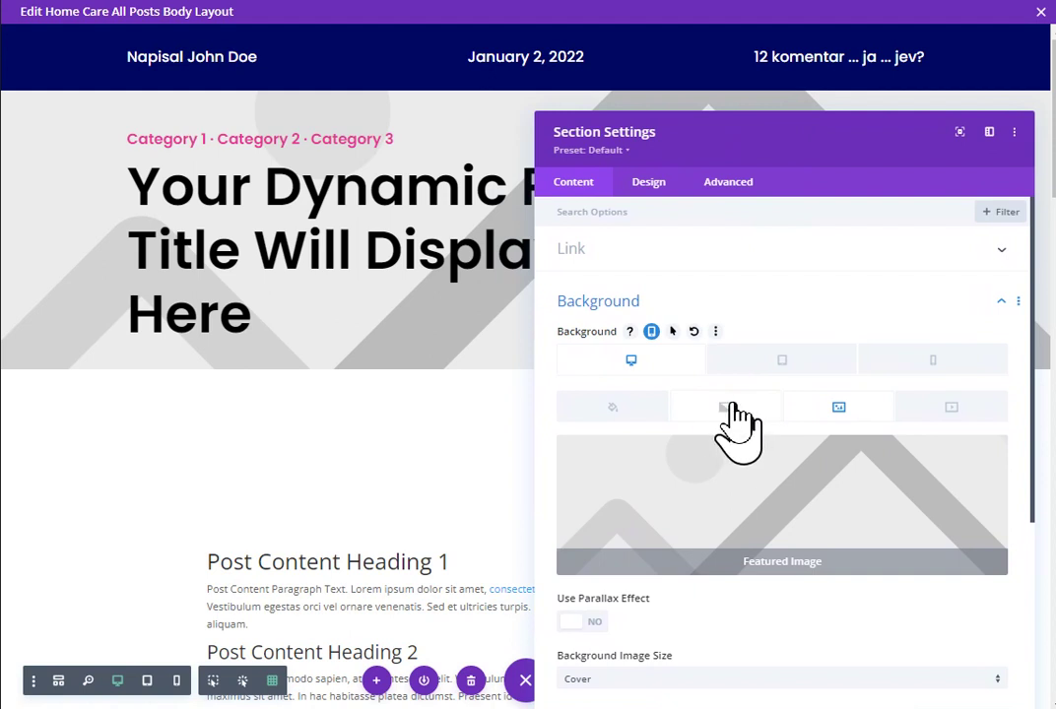
Step: Add a background gradient to the title section over its featured image
click(729, 407)
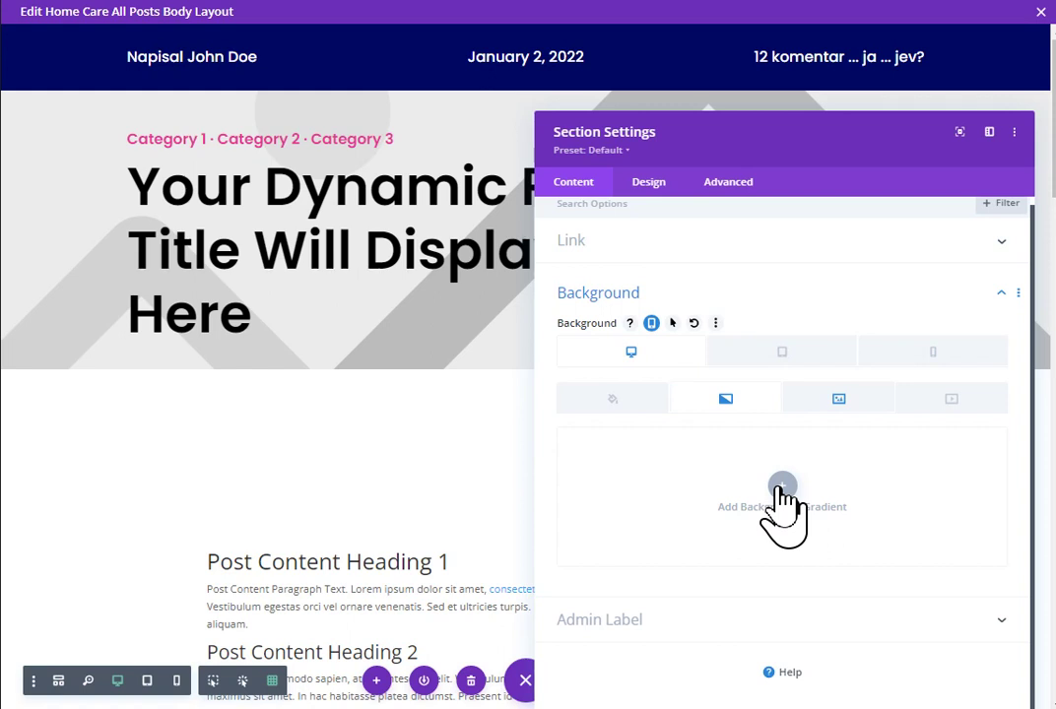
click(781, 489)
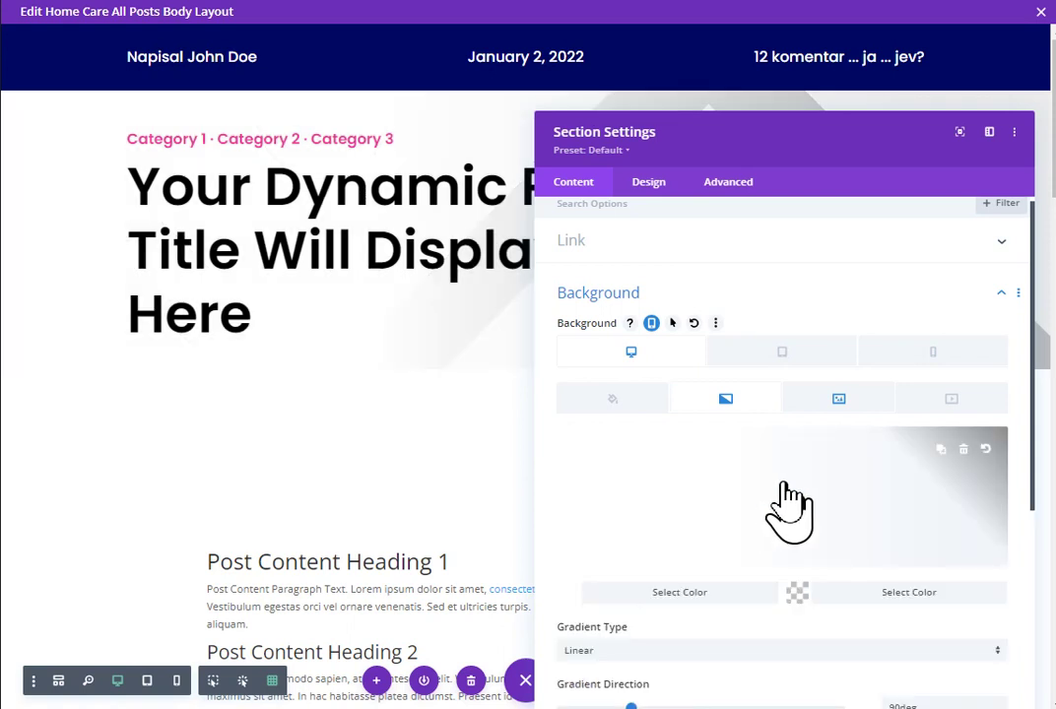
scroll(788, 506, down, 3)
scroll(799, 506, up, 1)
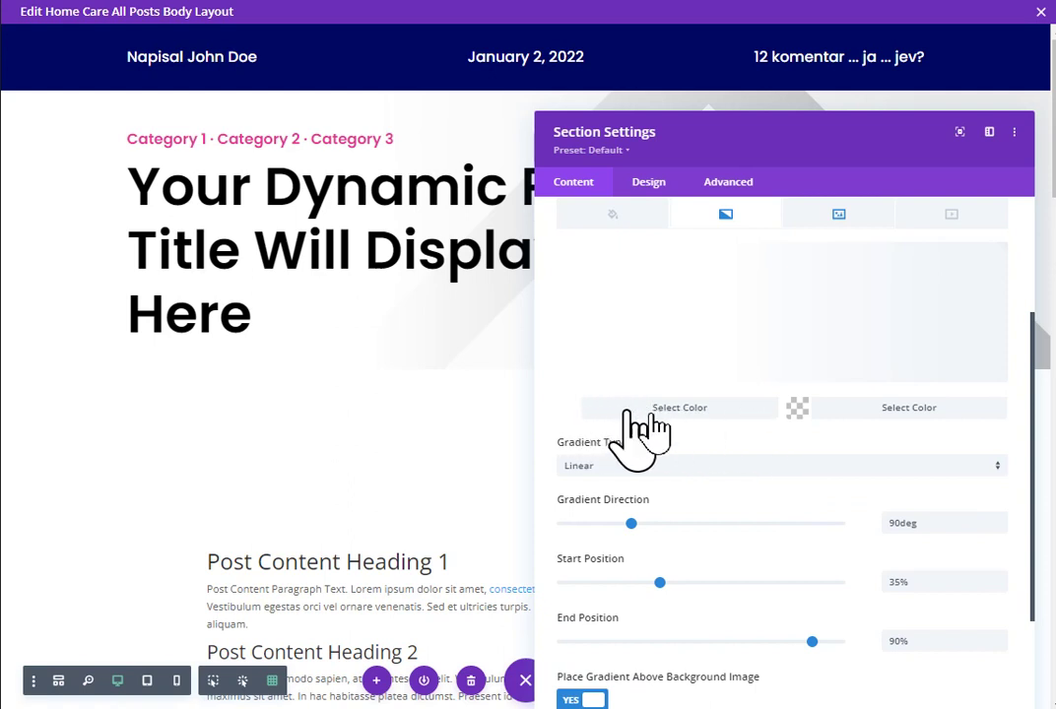
Step: Make the gradient fade from white to fully transparent white
click(678, 408)
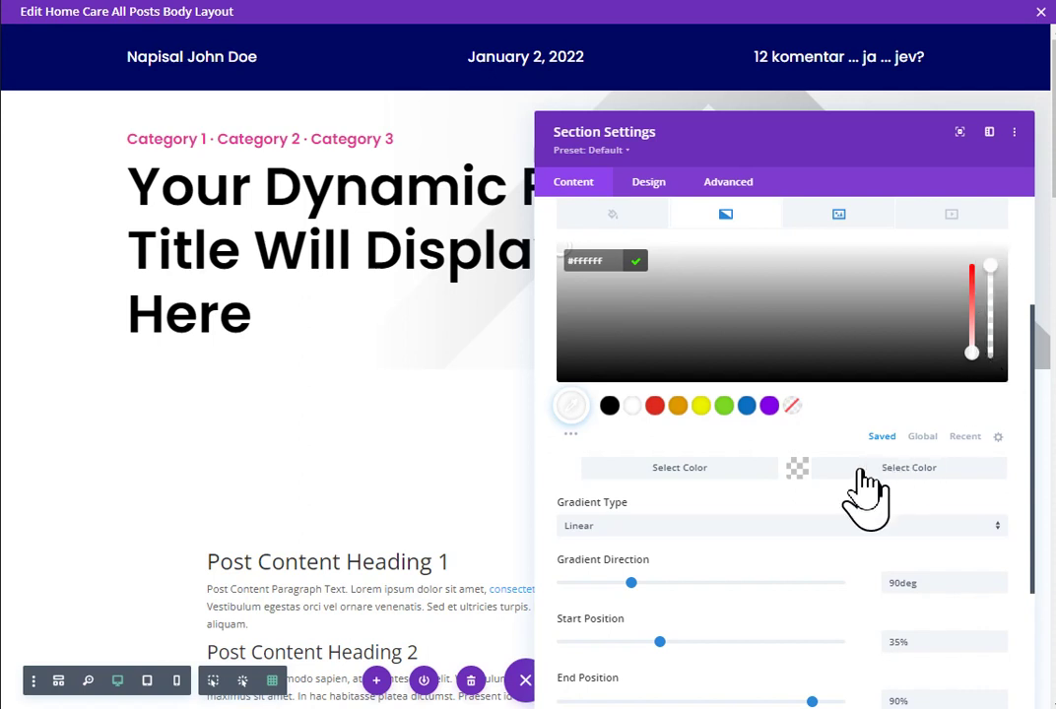
click(862, 468)
click(631, 405)
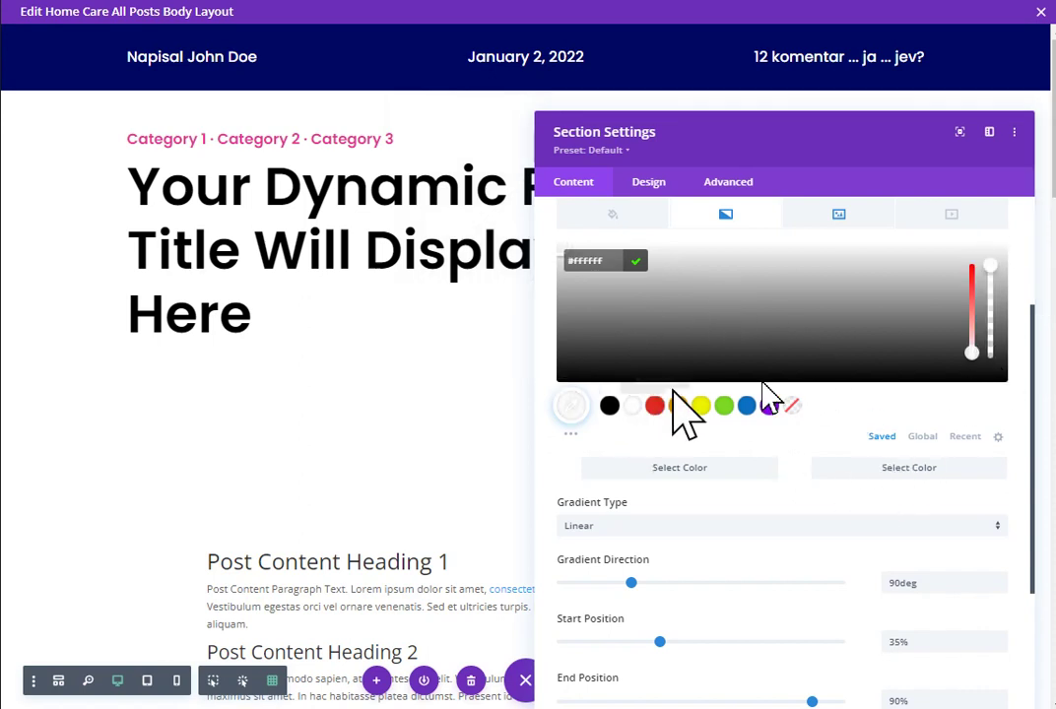
drag(994, 261, 998, 396)
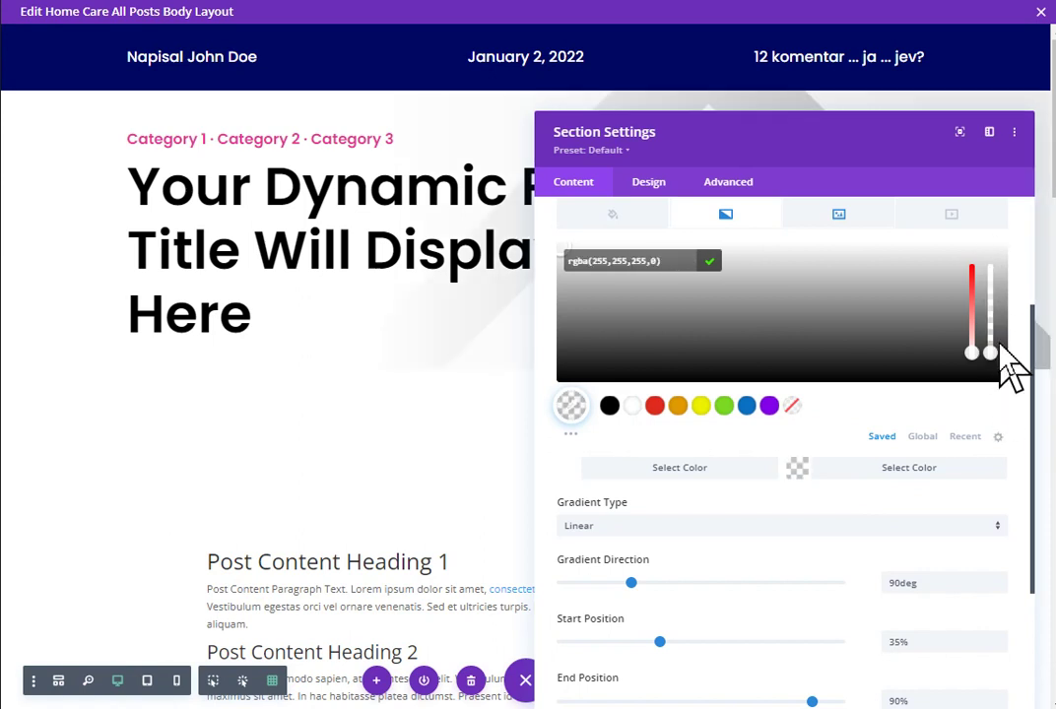
click(844, 468)
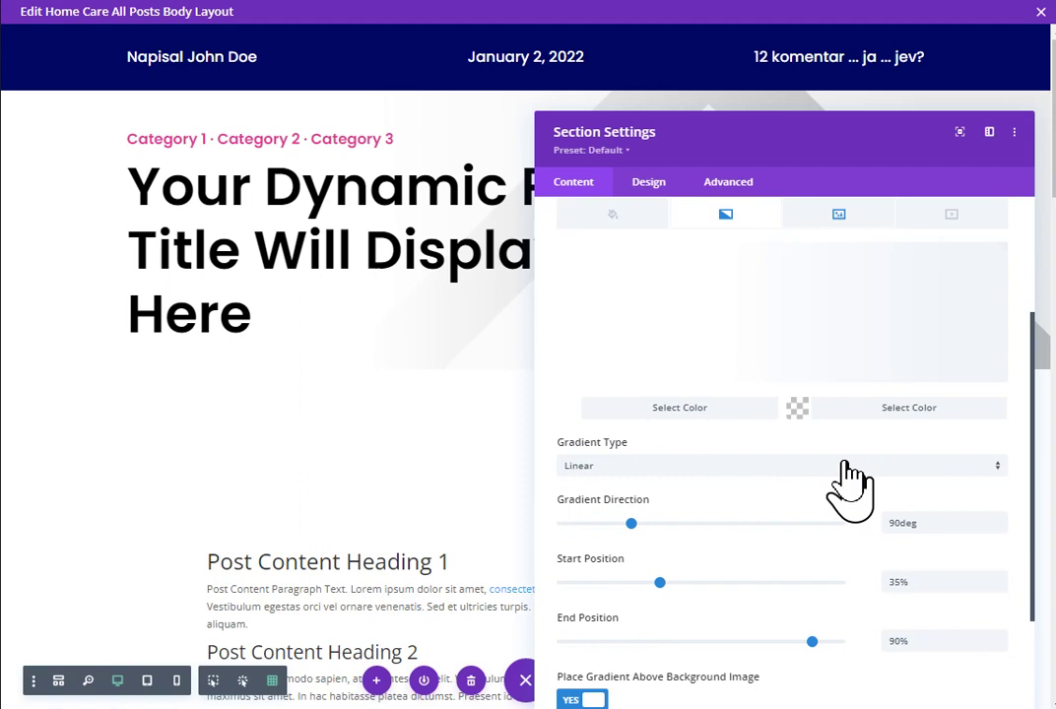
scroll(836, 436, down, 1)
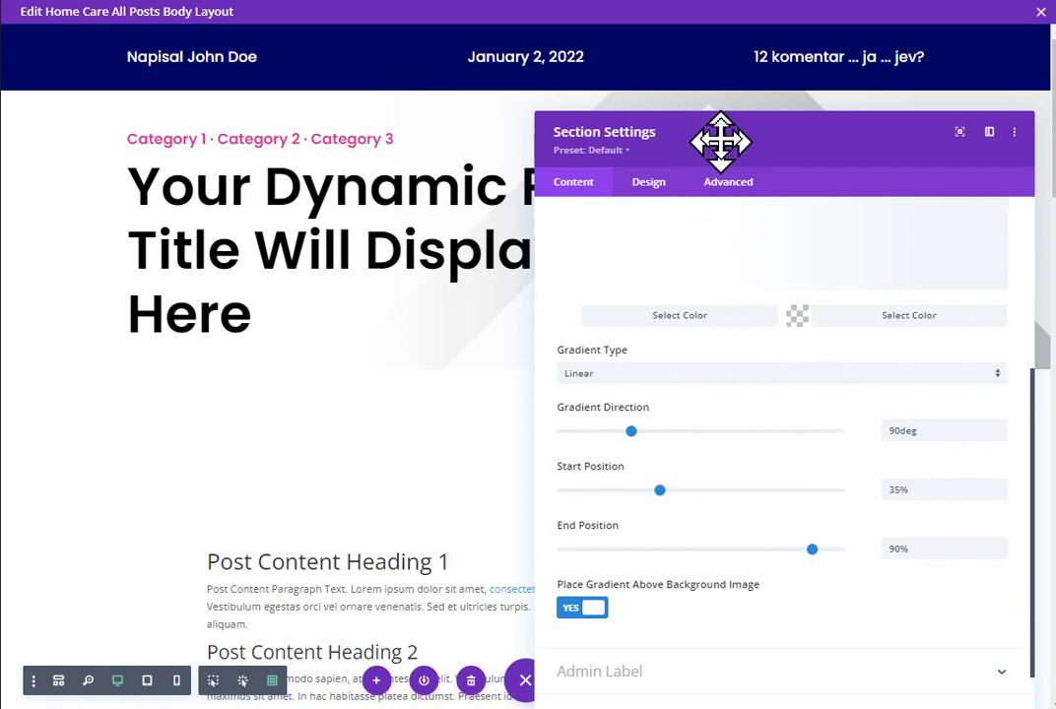
Step: Reposition the Section Settings panel to bring the gradient position sliders into view
drag(714, 134, 703, 397)
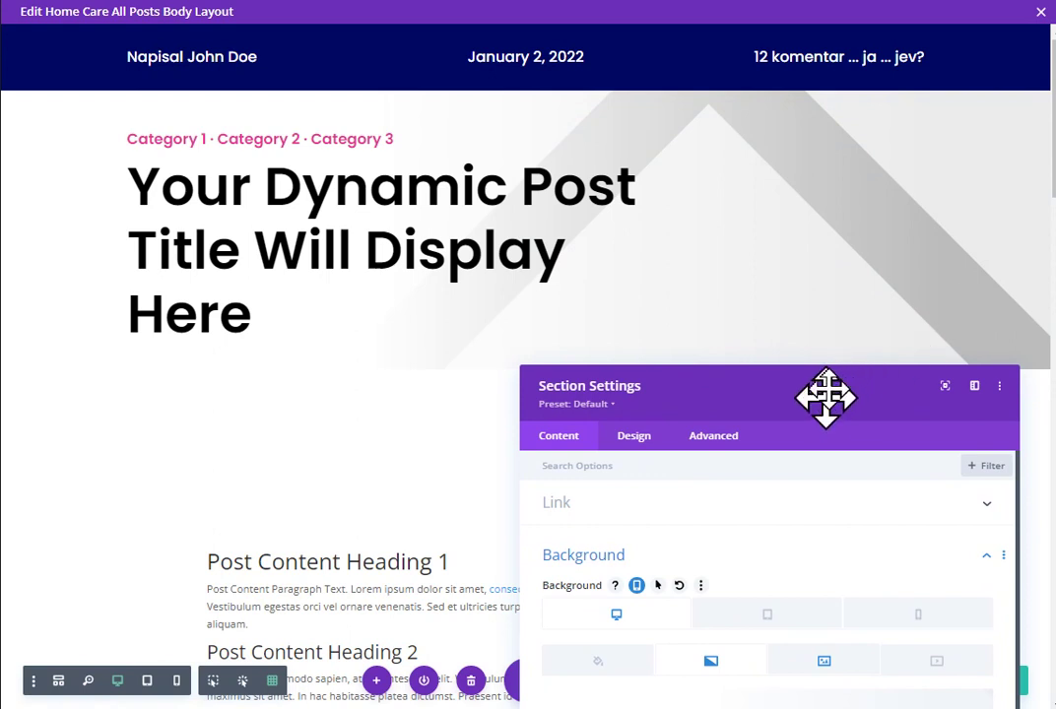
drag(827, 394, 837, 145)
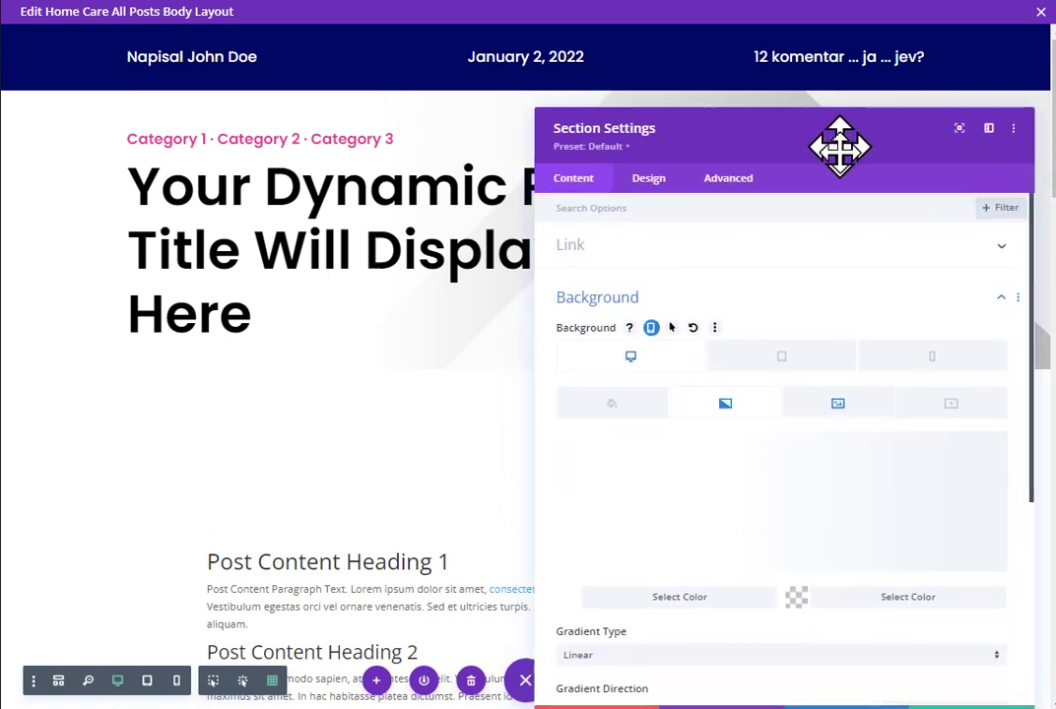
scroll(872, 501, down, 4)
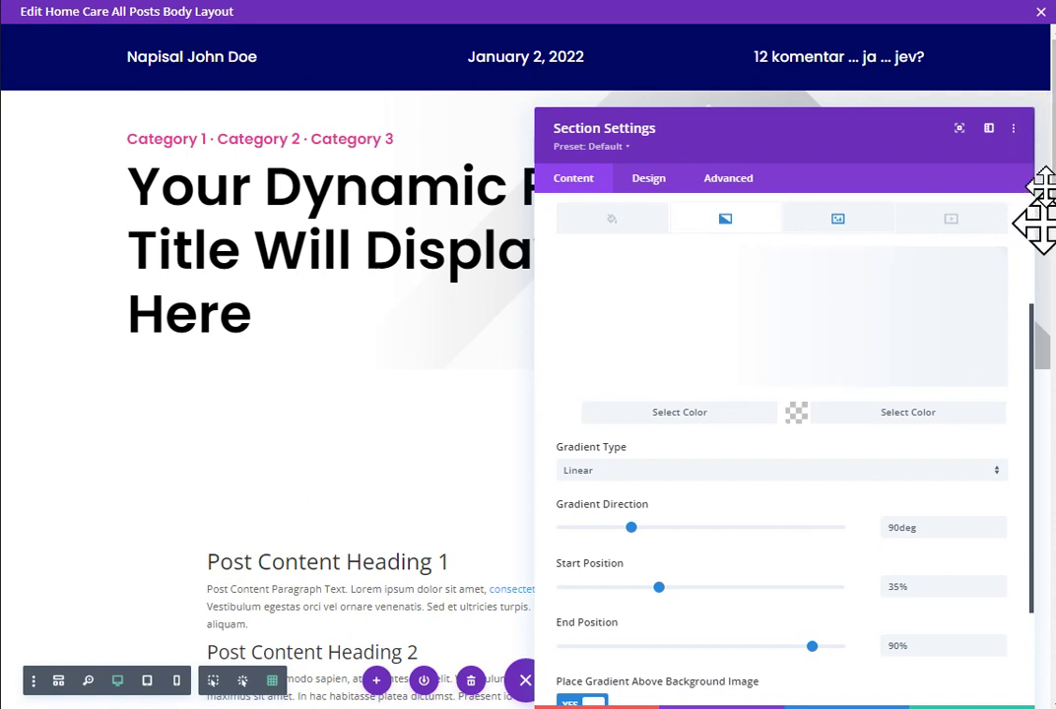
scroll(1032, 325, down, 1)
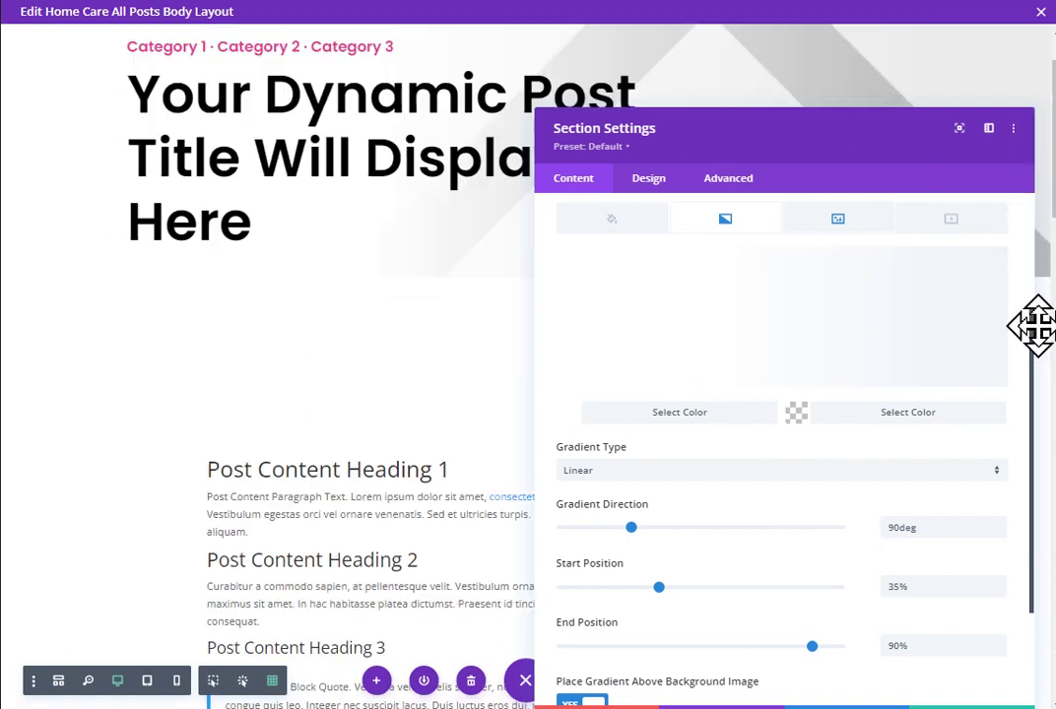
scroll(961, 423, down, 1)
scroll(433, 358, down, 1)
scroll(434, 356, up, 2)
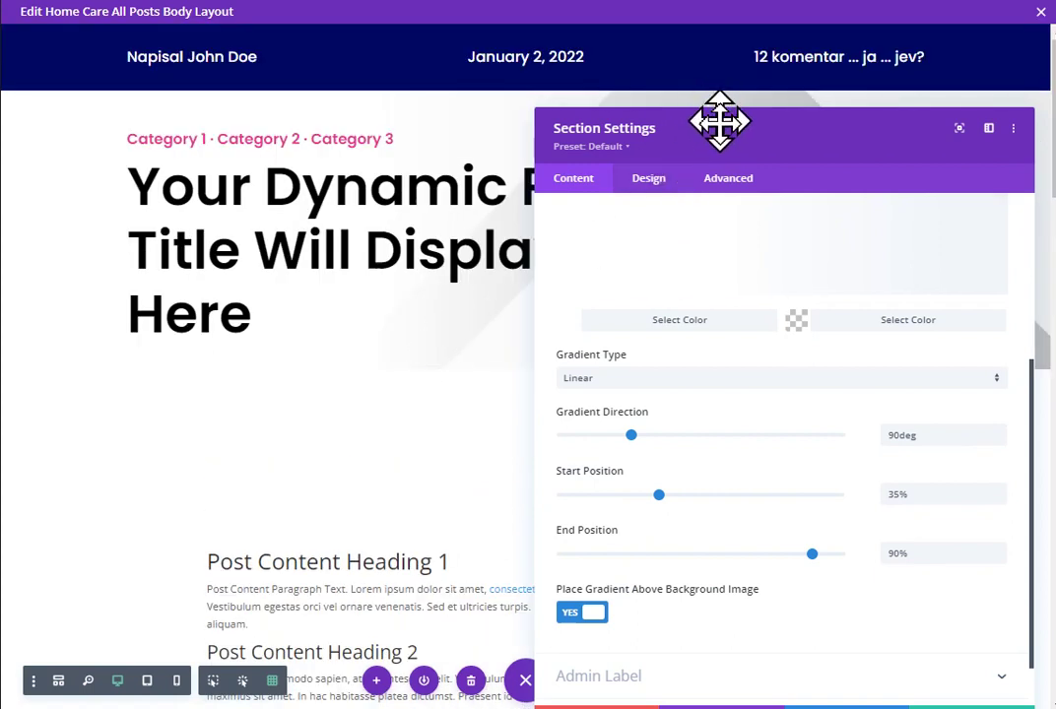
drag(719, 118, 719, 273)
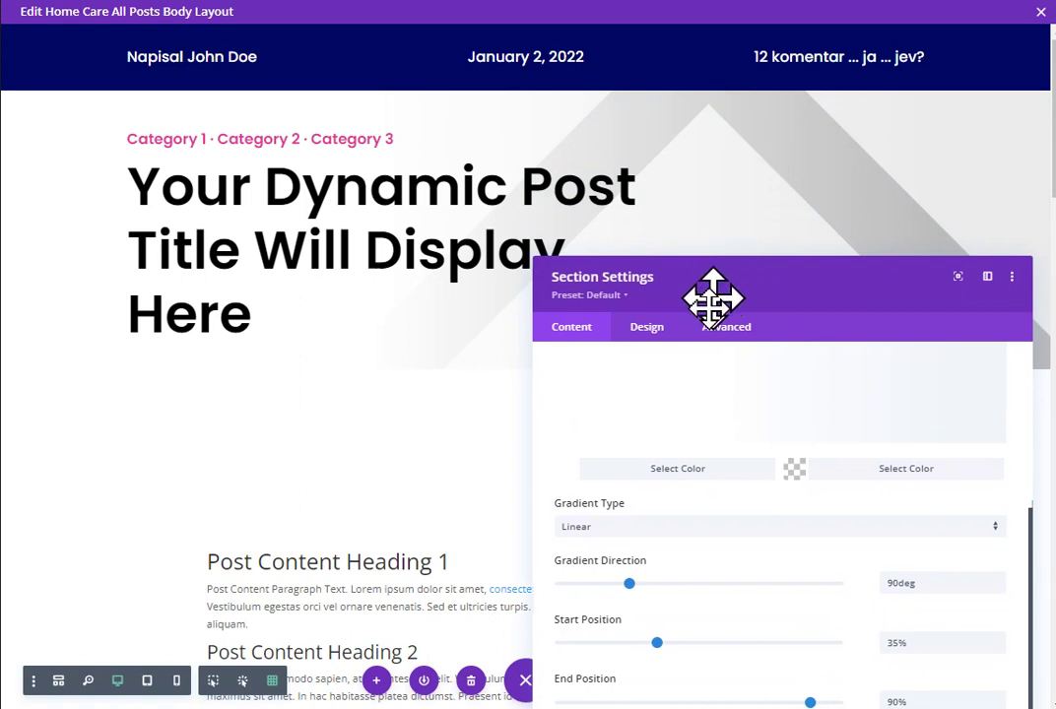
drag(709, 296, 732, 354)
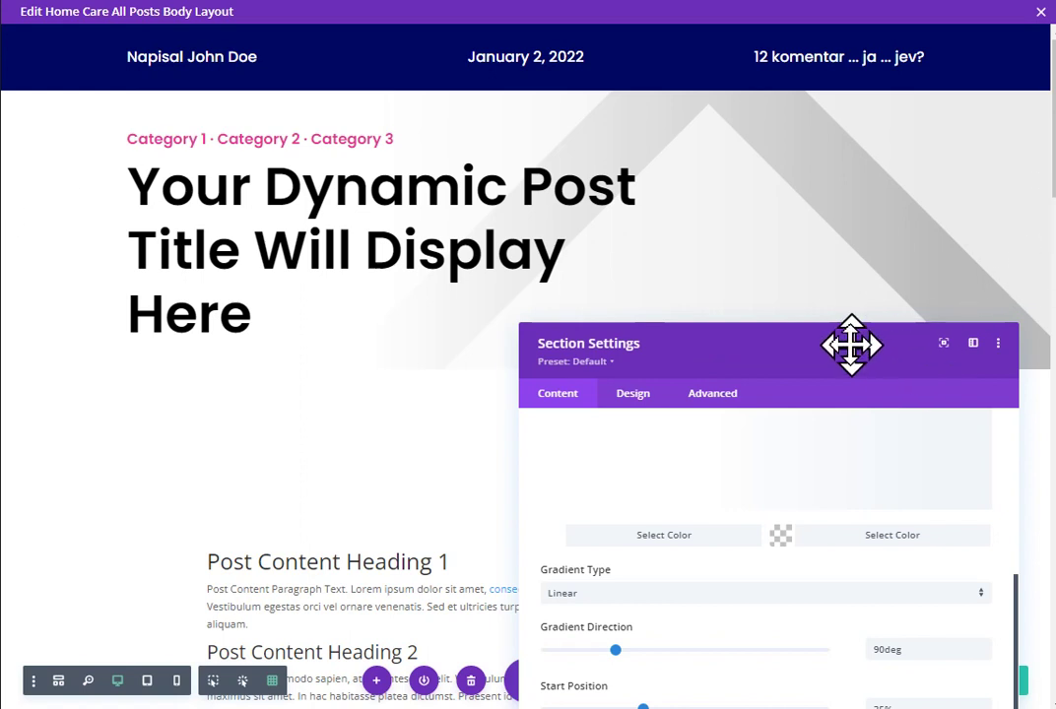
drag(851, 346, 863, 161)
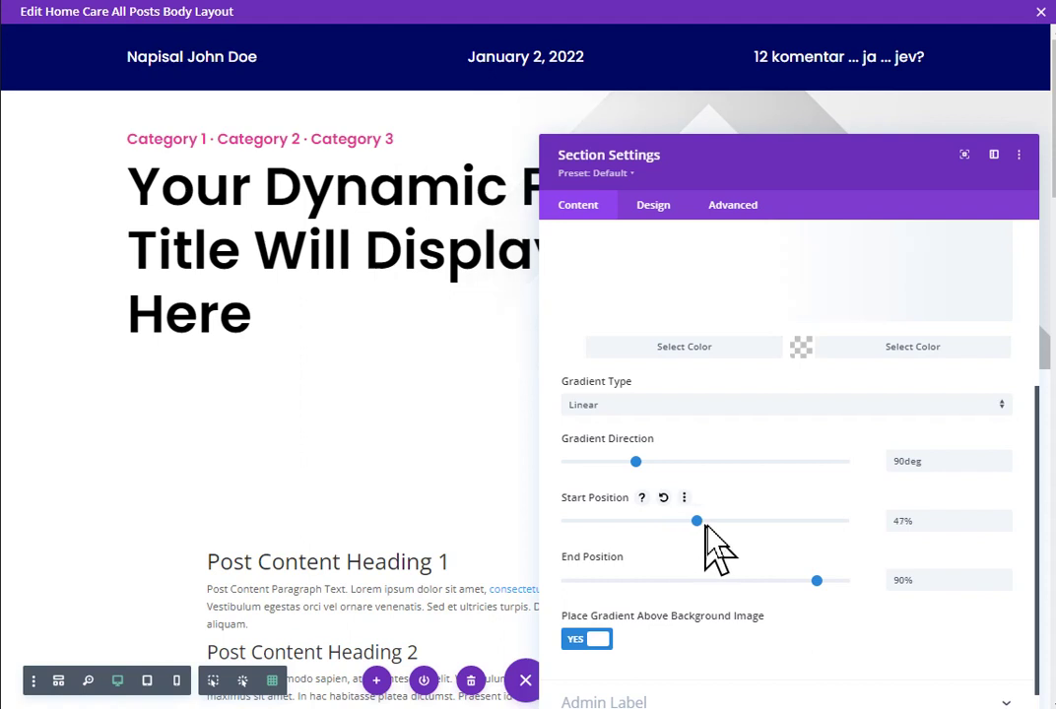
Step: Set the gradient start position to 40% and end position to 78%
drag(711, 523, 659, 523)
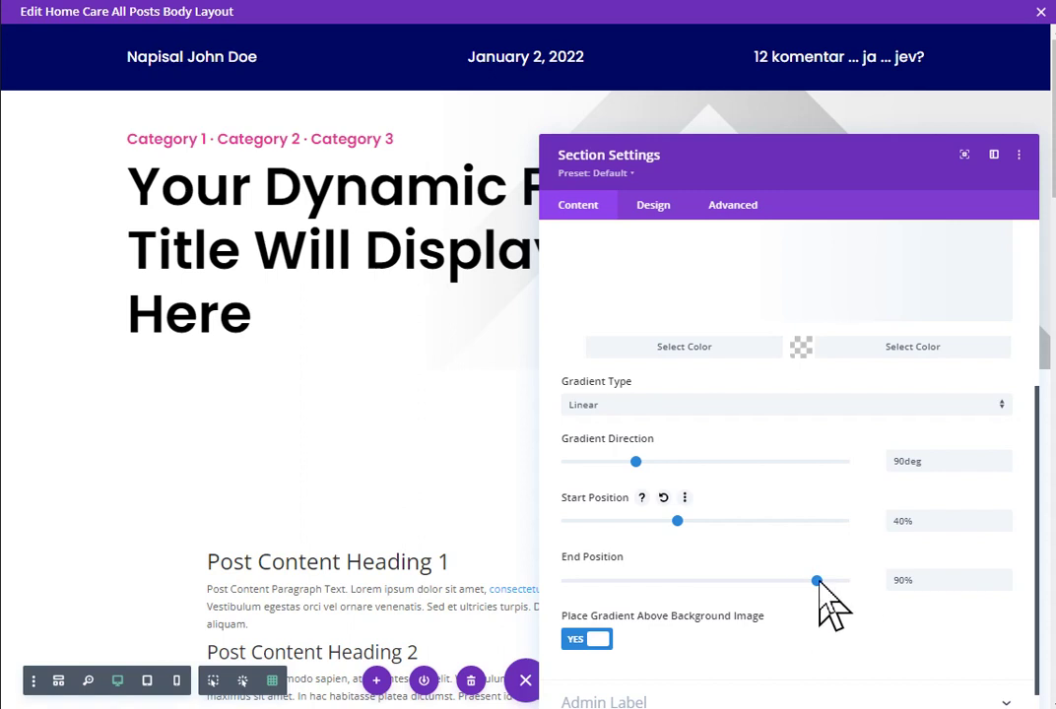
drag(820, 591, 808, 591)
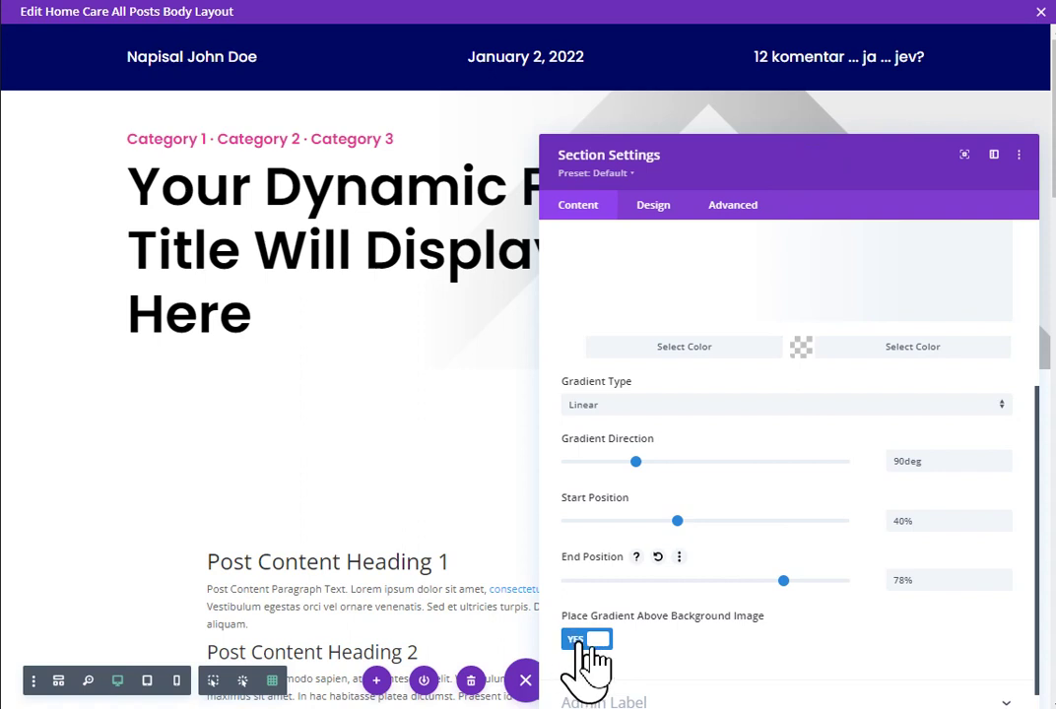
scroll(630, 611, down, 1)
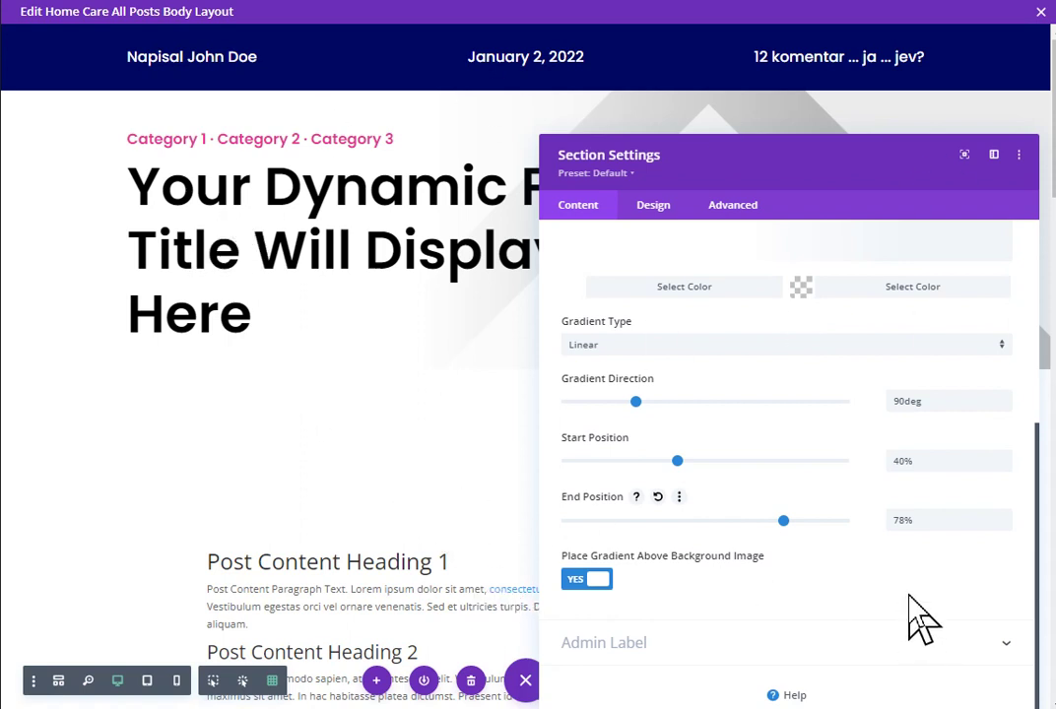
scroll(891, 497, up, 5)
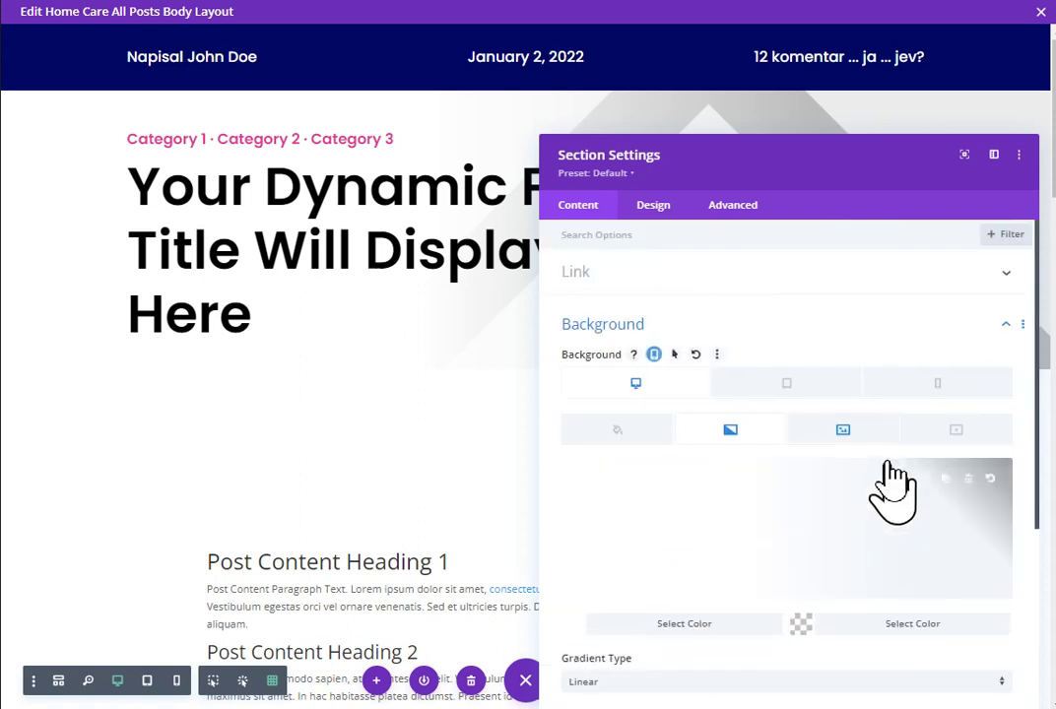
drag(856, 160, 829, 68)
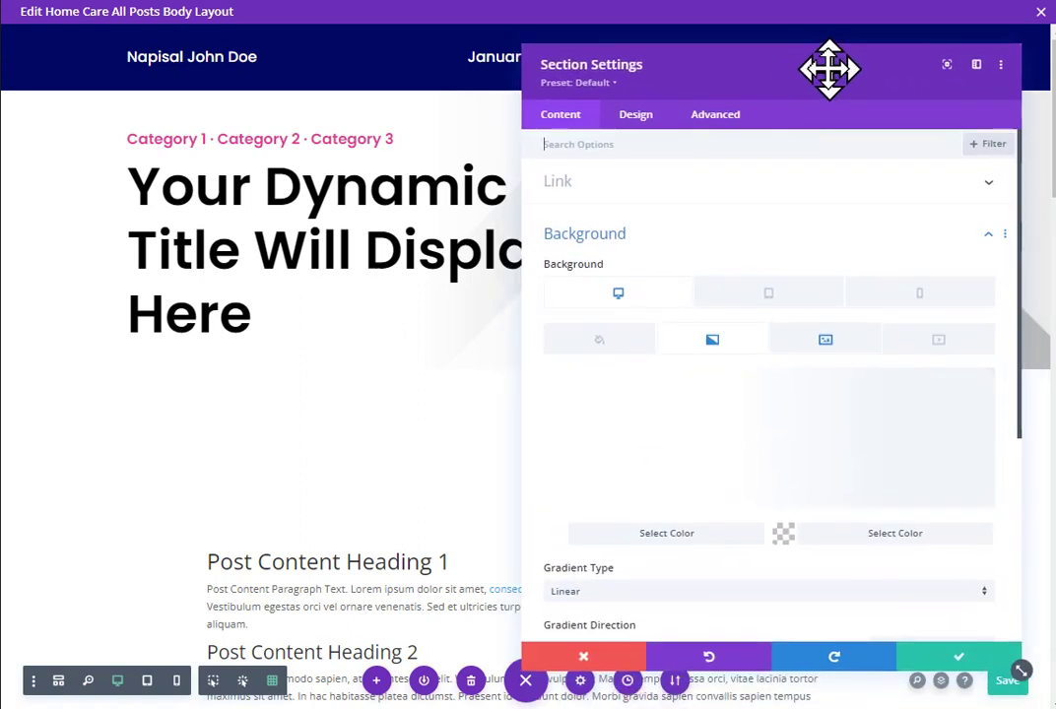
Step: Apply the section settings, save the All Posts body layout, and scroll through it
click(942, 654)
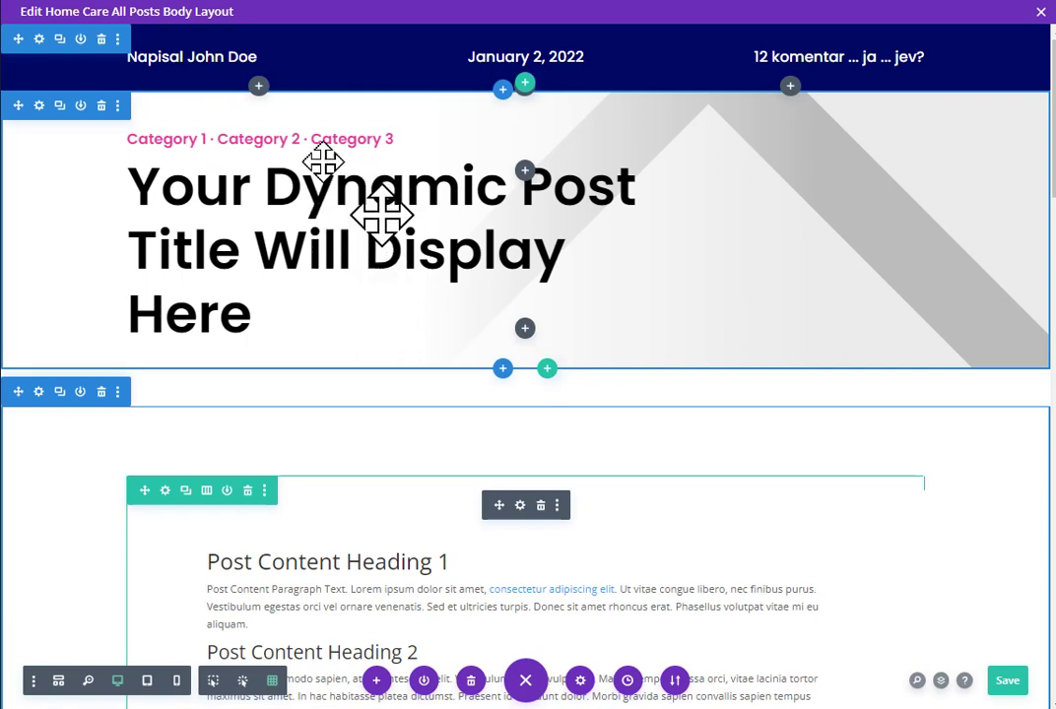
key(ctrl+s)
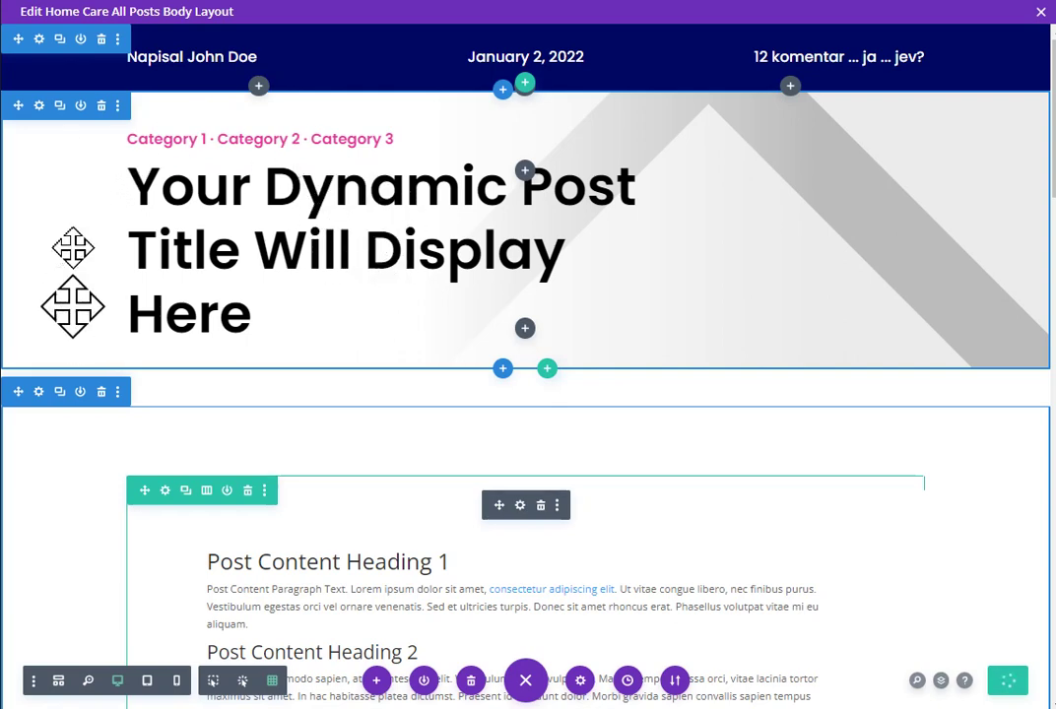
scroll(71, 242, down, 4)
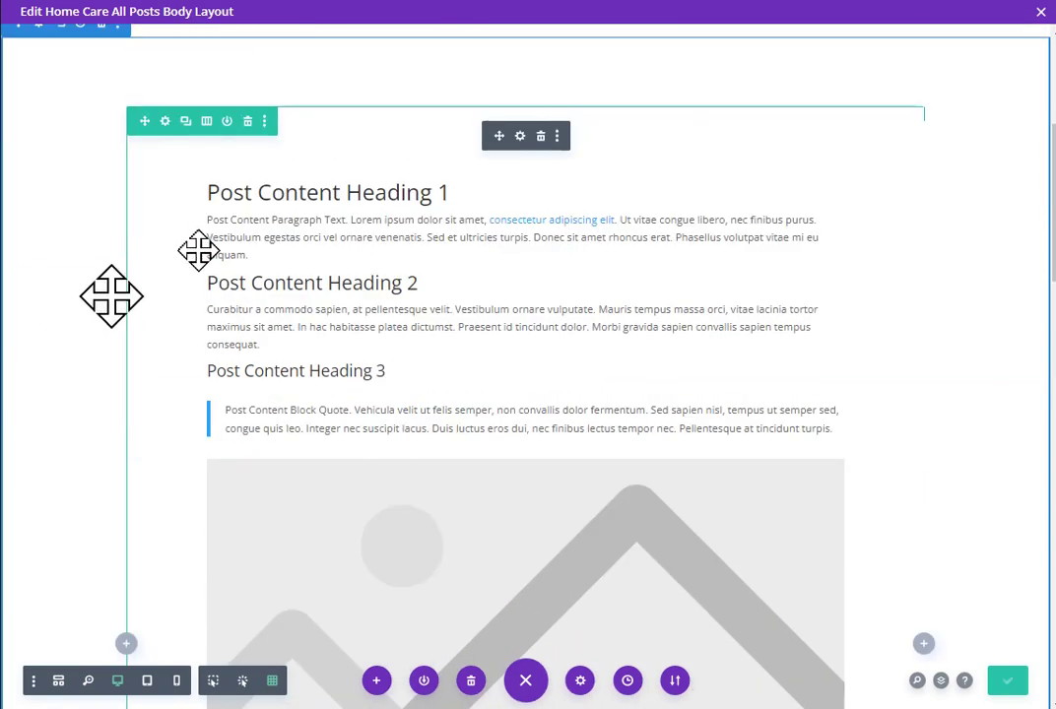
scroll(539, 349, down, 7)
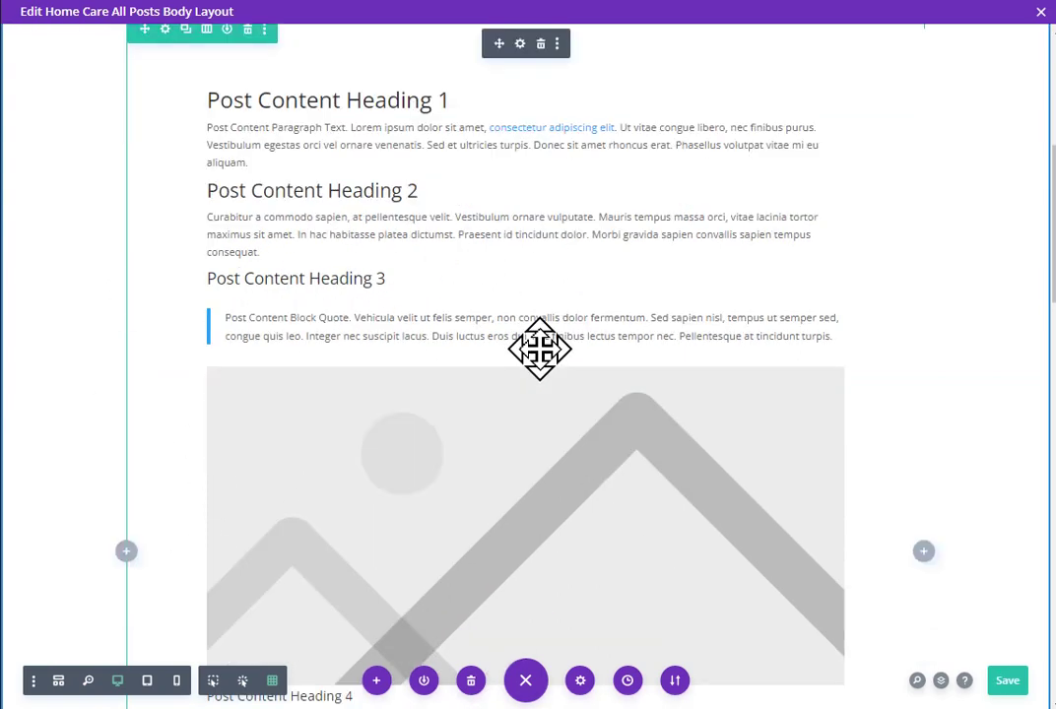
scroll(540, 349, down, 2)
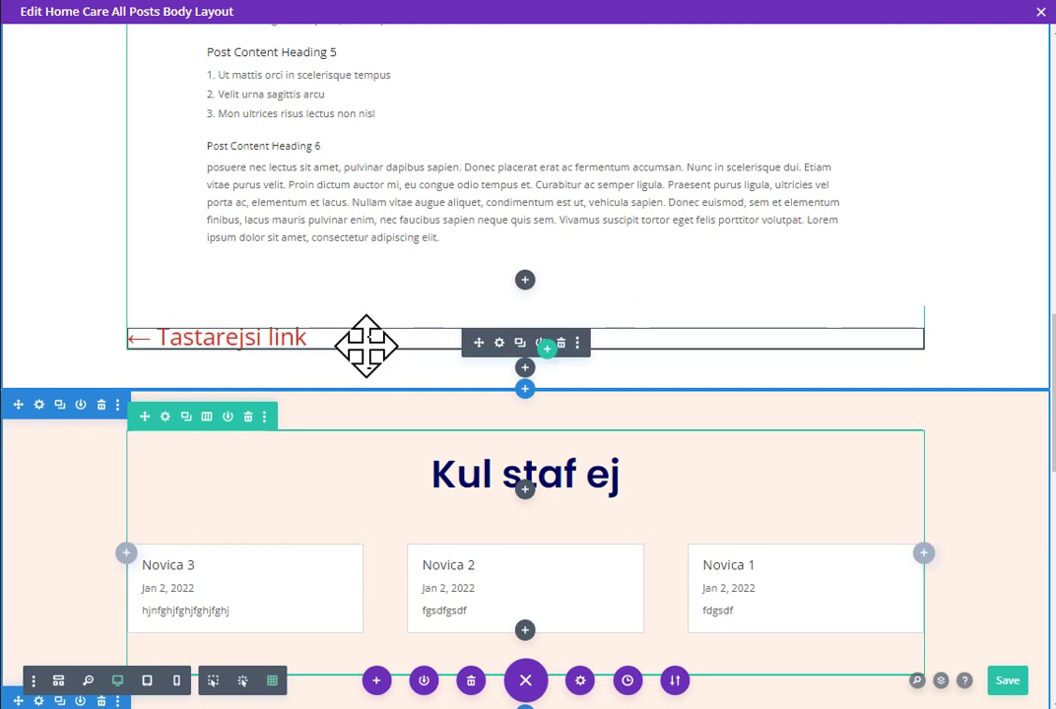
scroll(177, 444, down, 3)
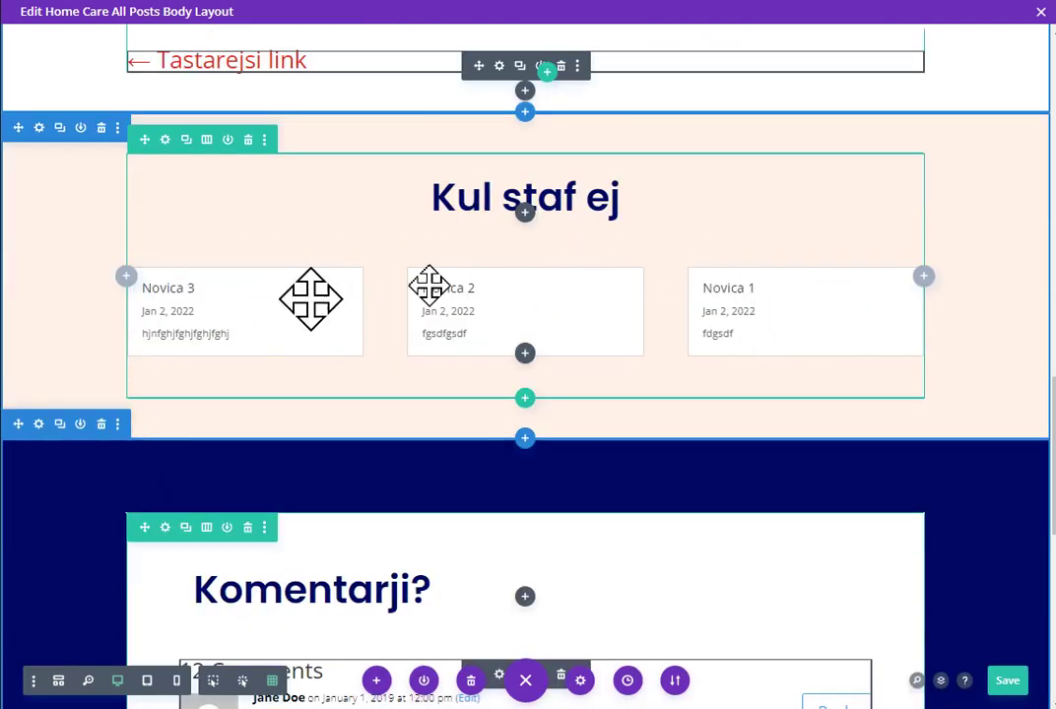
scroll(751, 367, down, 5)
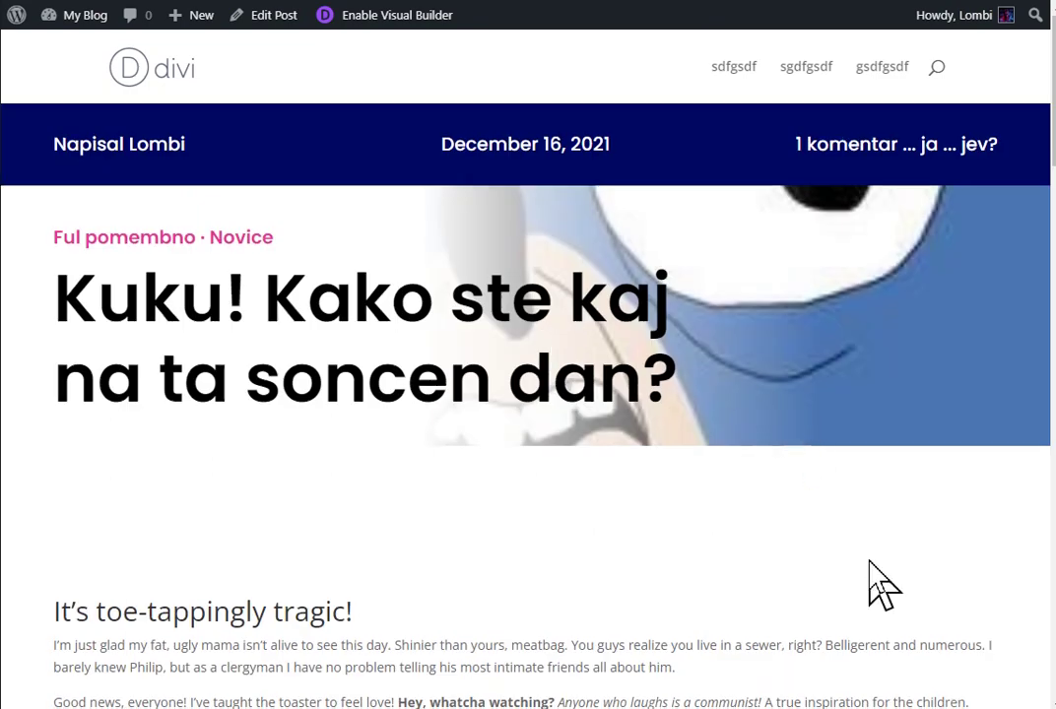
key(ctrl+minus)
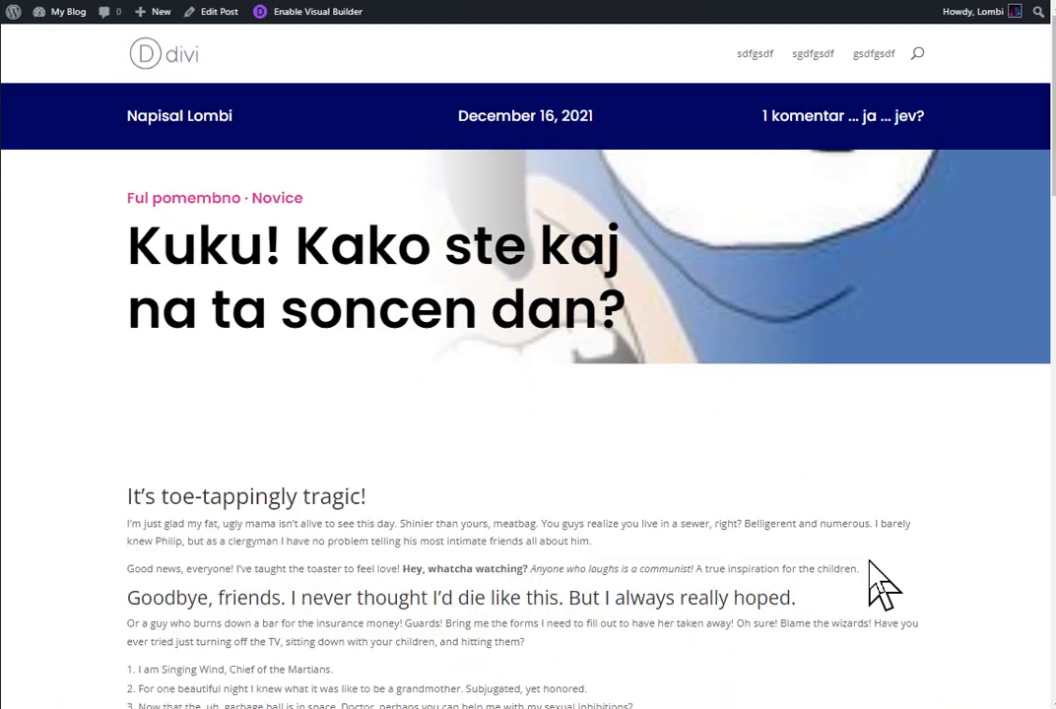
scroll(942, 523, down, 3)
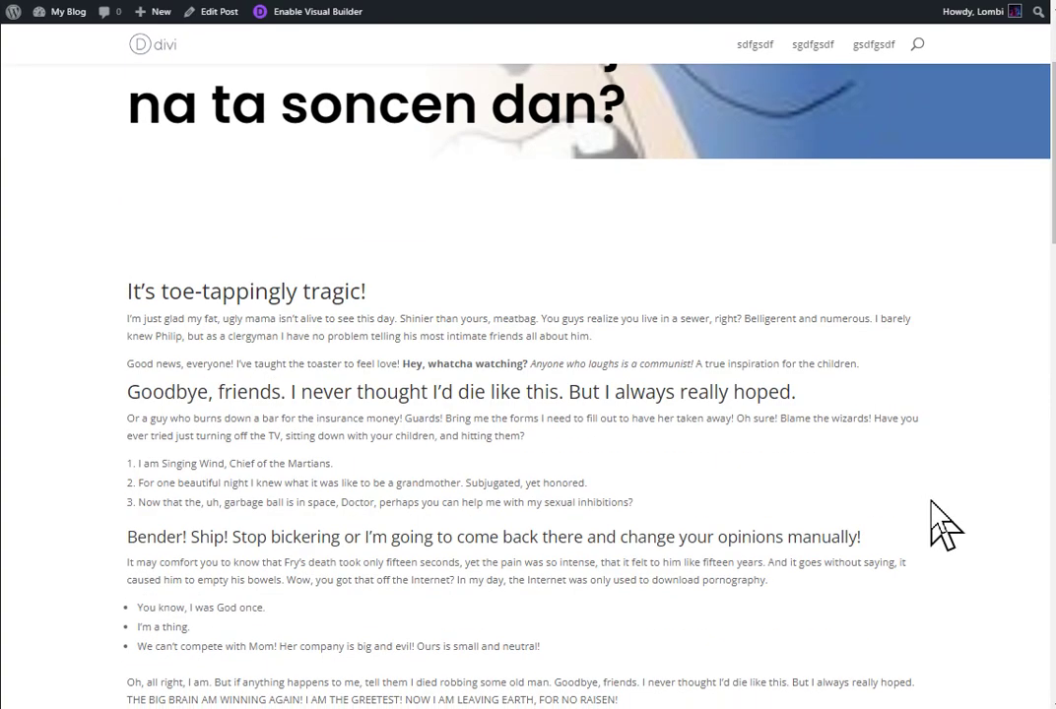
scroll(943, 523, down, 7)
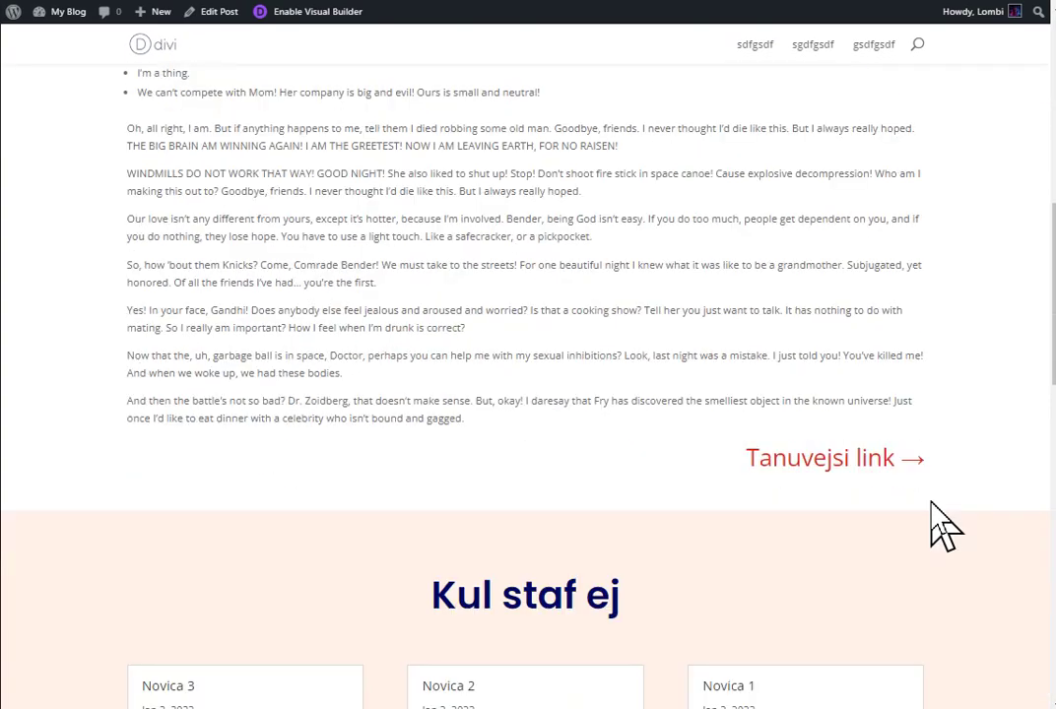
scroll(950, 523, down, 5)
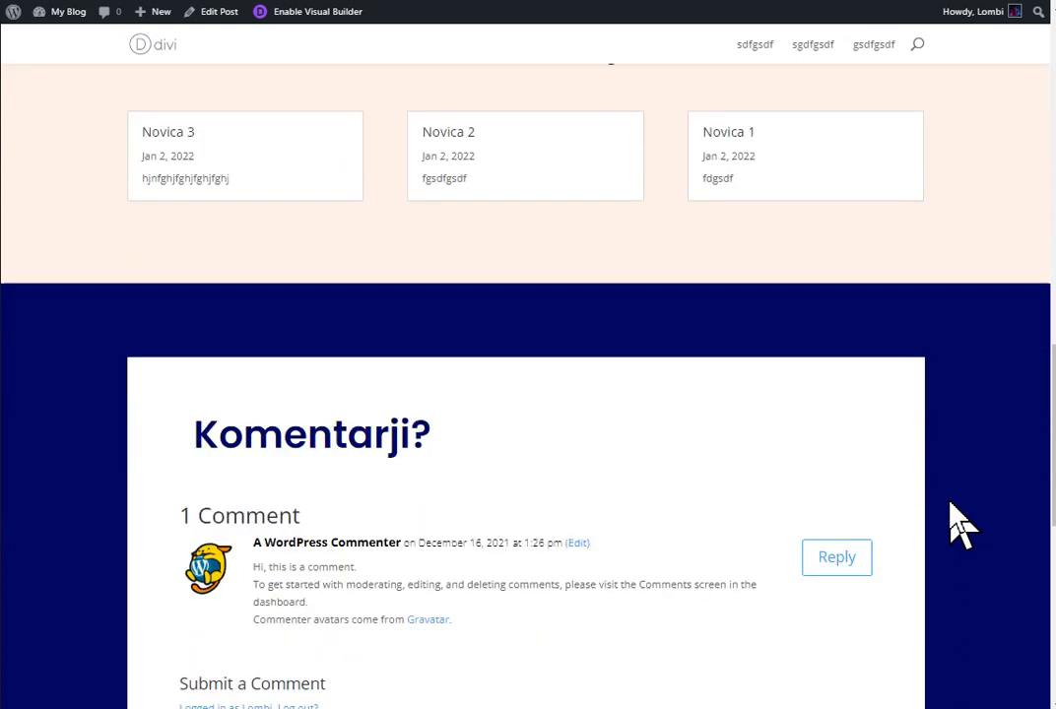
scroll(955, 525, up, 2)
scroll(960, 524, up, 12)
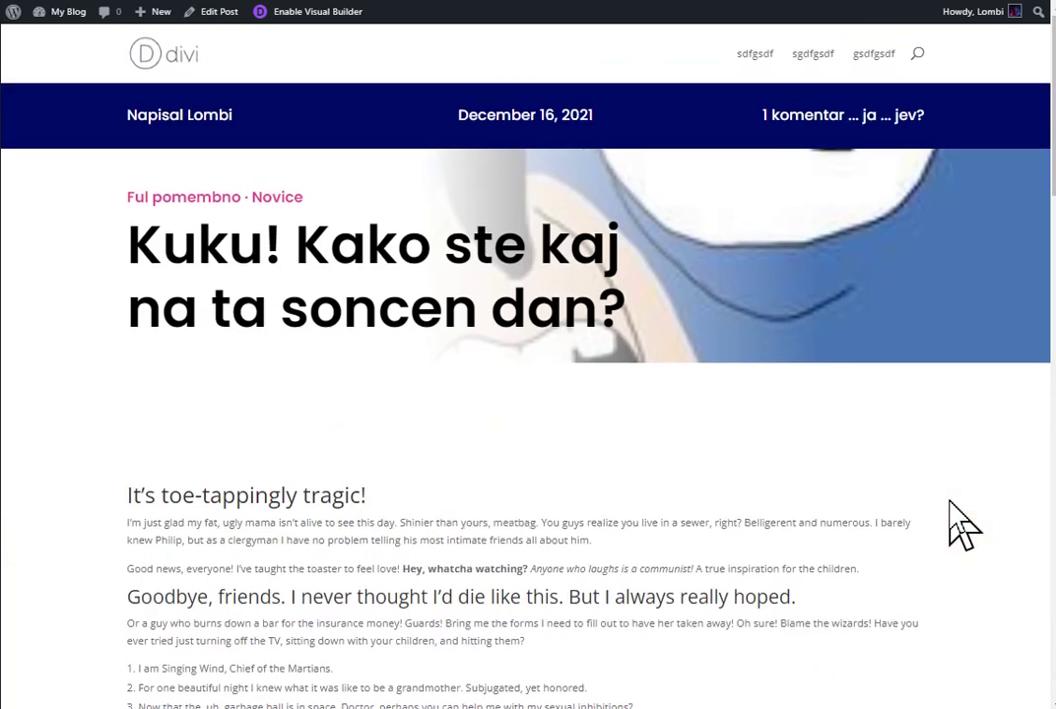
scroll(1011, 488, down, 5)
scroll(1000, 466, up, 5)
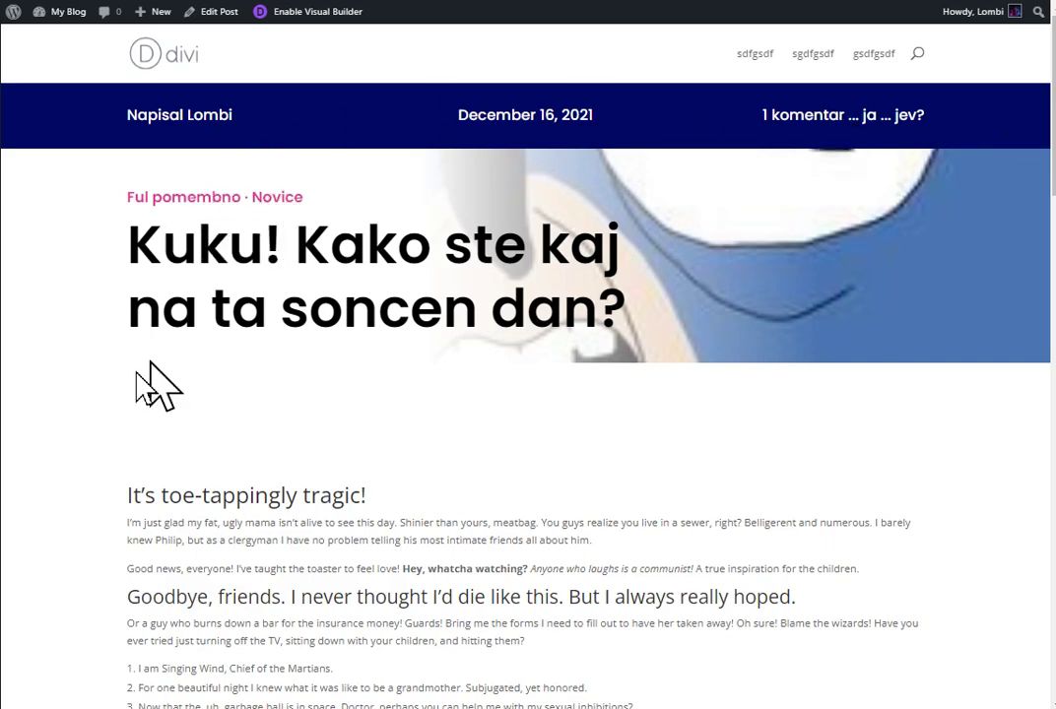
scroll(138, 366, down, 12)
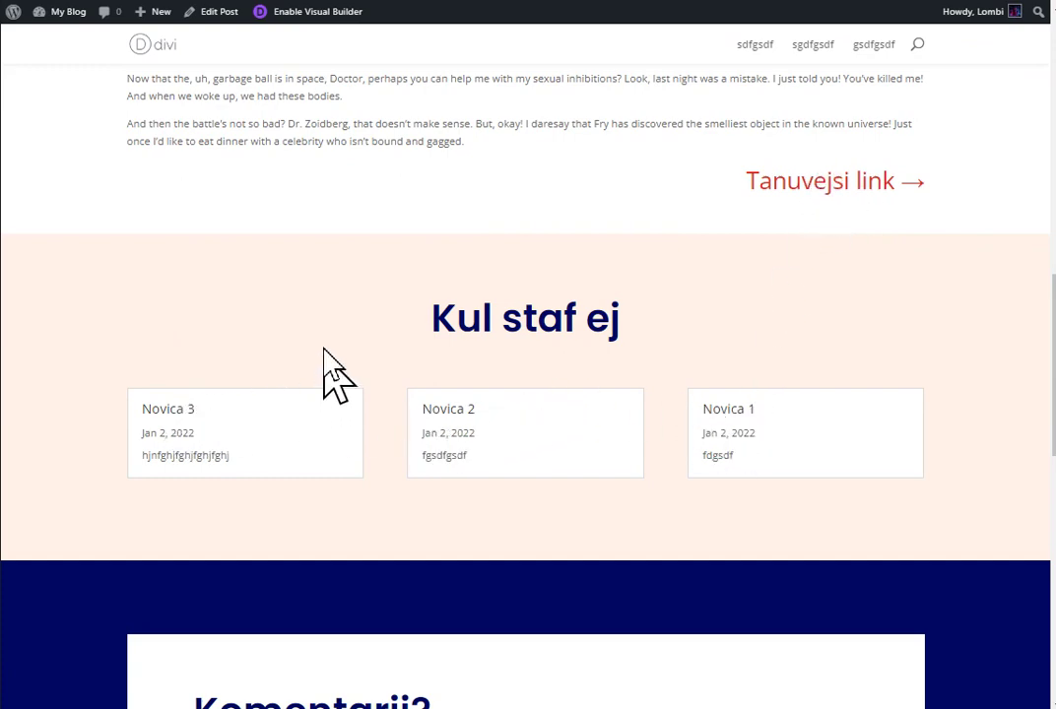
scroll(332, 374, down, 5)
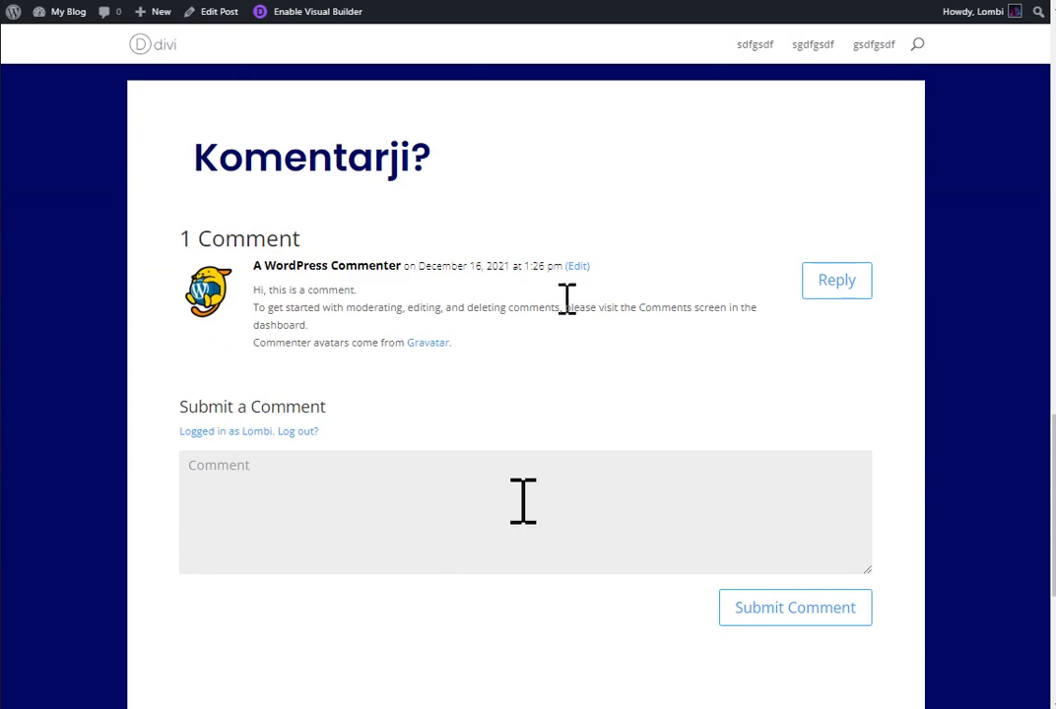
scroll(506, 611, down, 4)
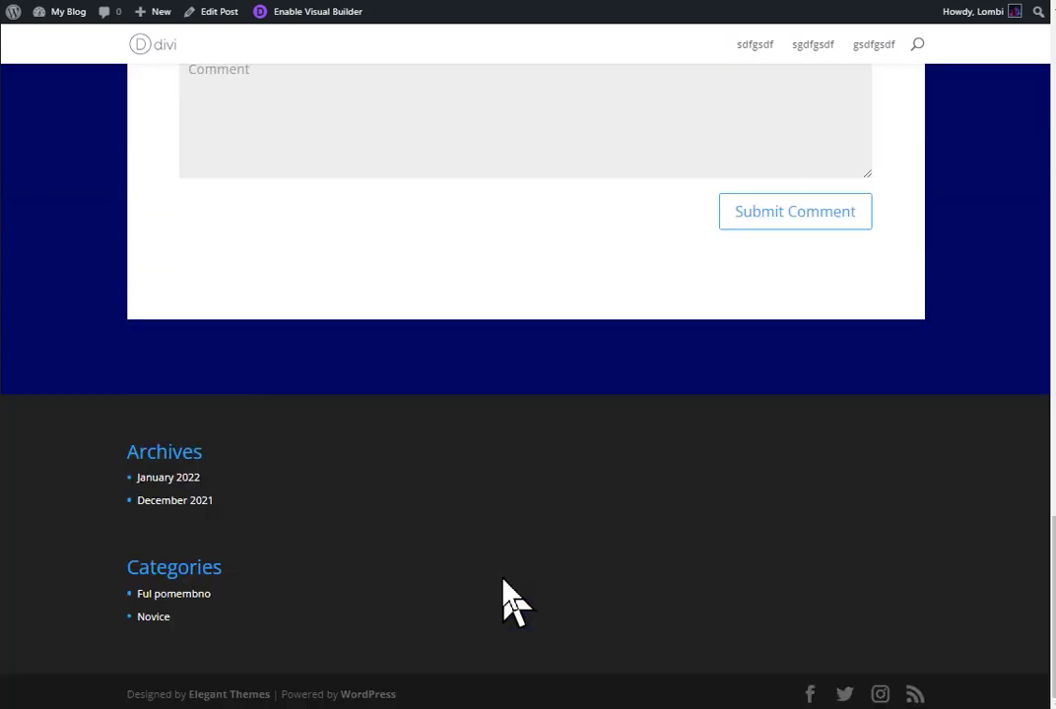
scroll(501, 591, up, 15)
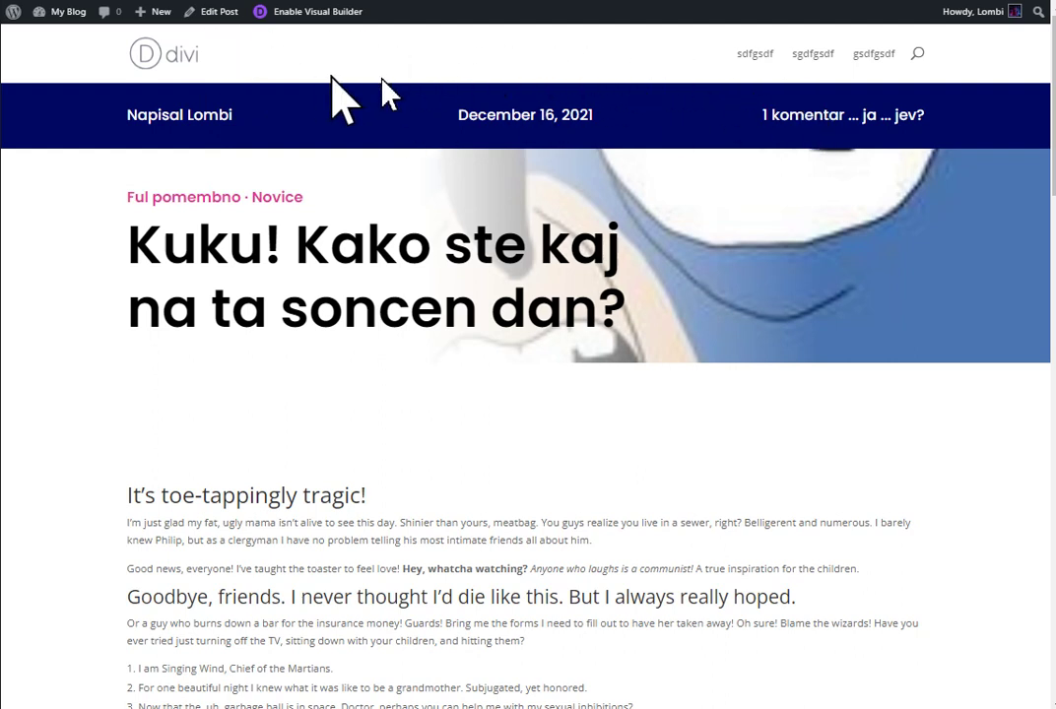
scroll(89, 340, down, 20)
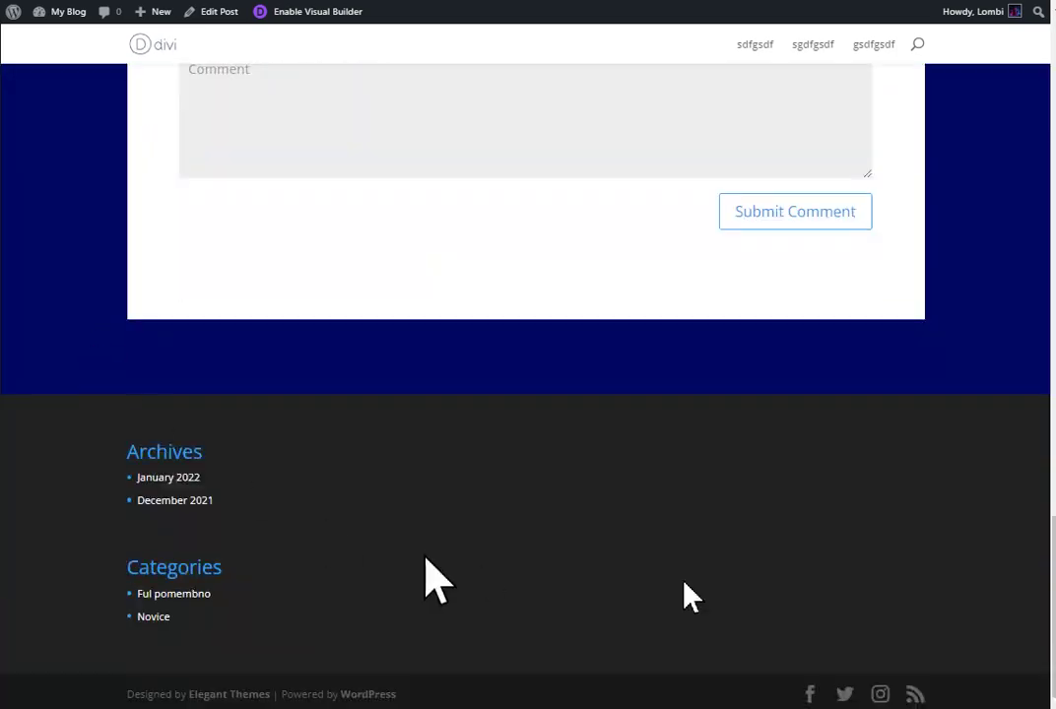
scroll(462, 522, up, 6)
scroll(457, 519, up, 10)
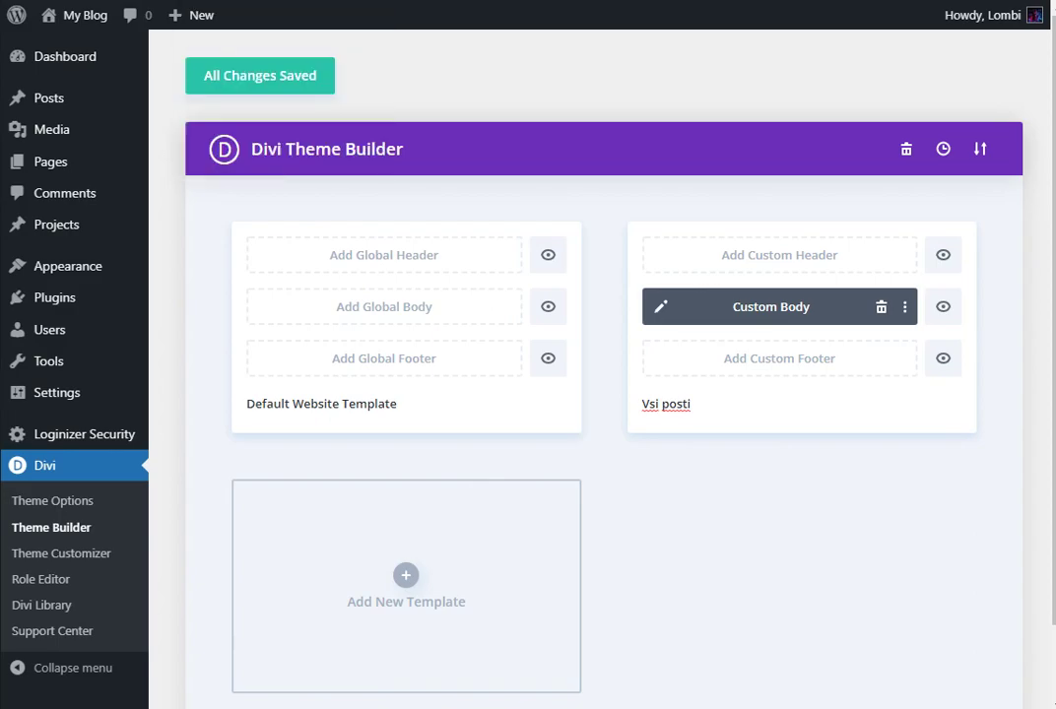
click(355, 1)
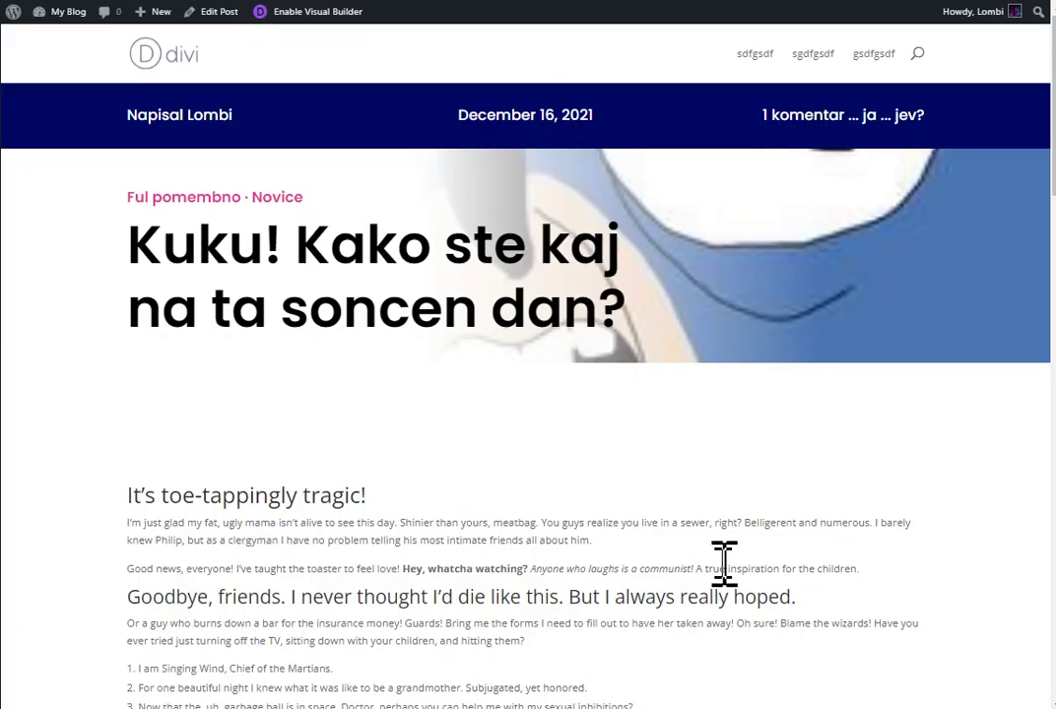